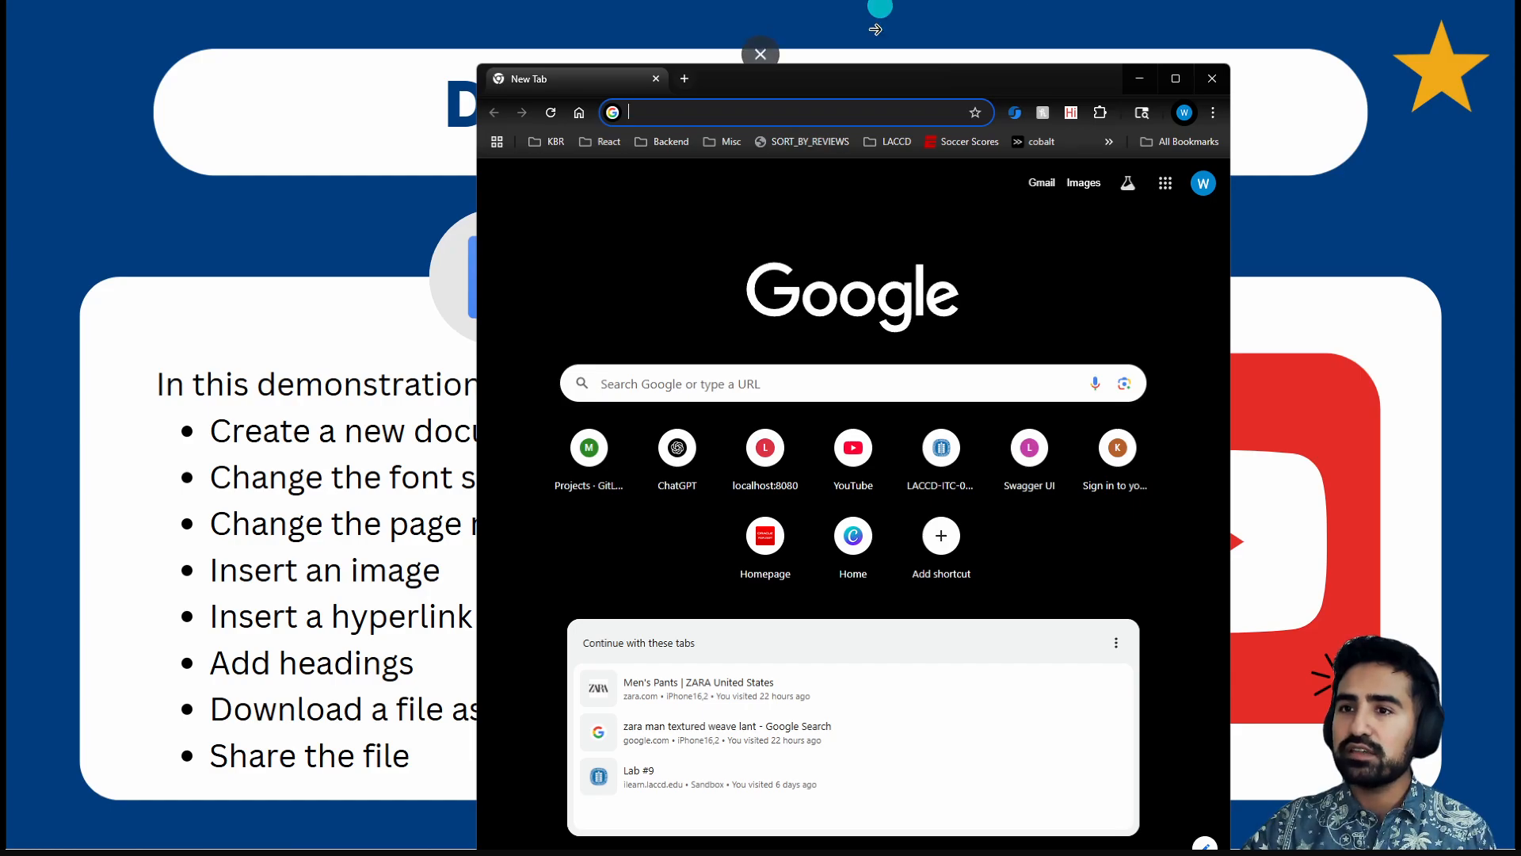
- Exit the Canva presentation and maximize the Chrome New Tab window
left_click(765, 46)
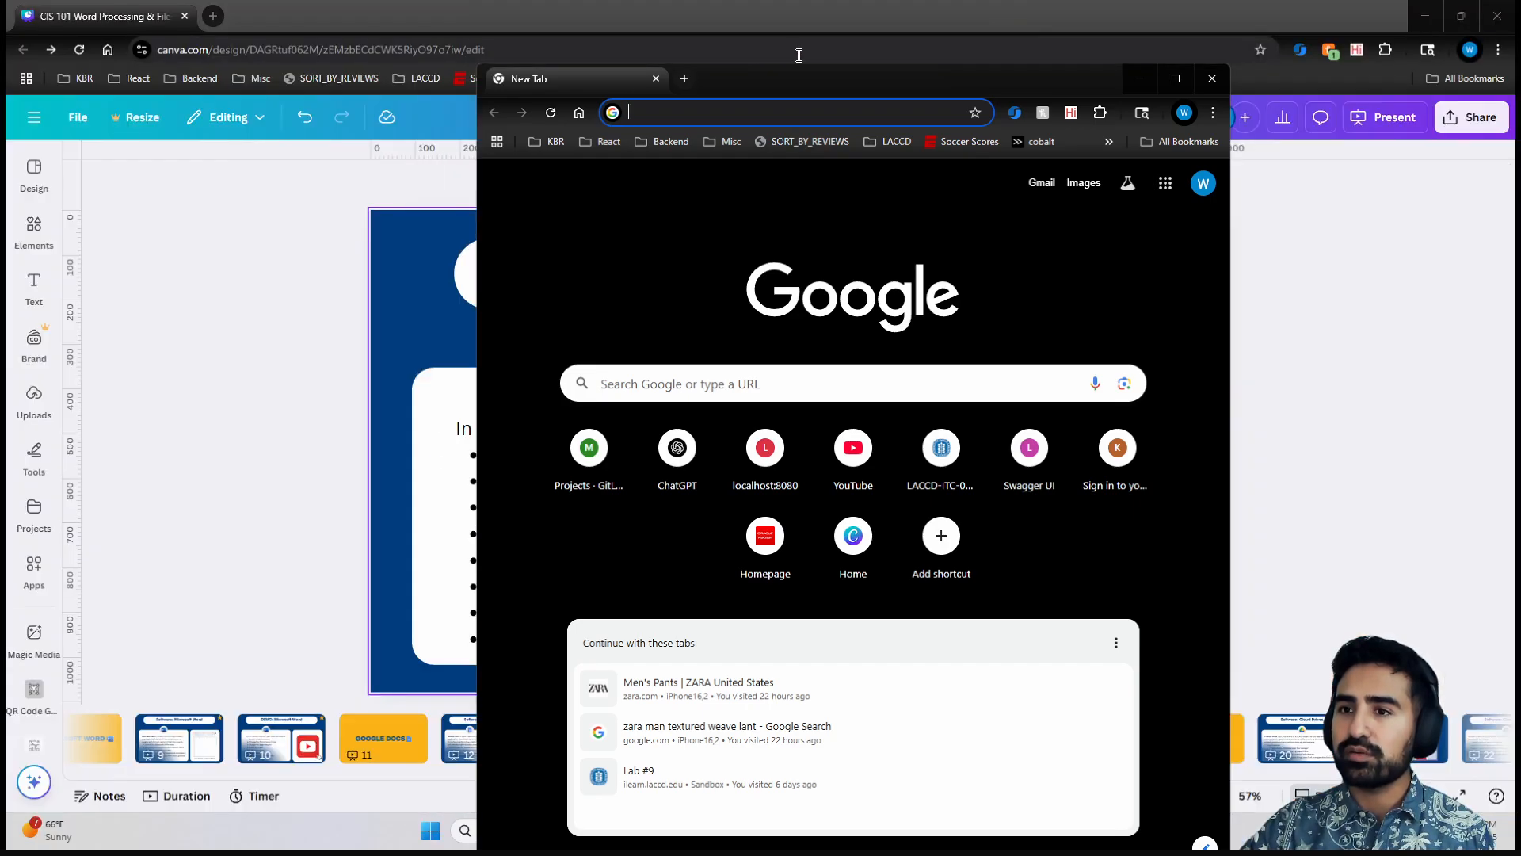
left_click(1175, 78)
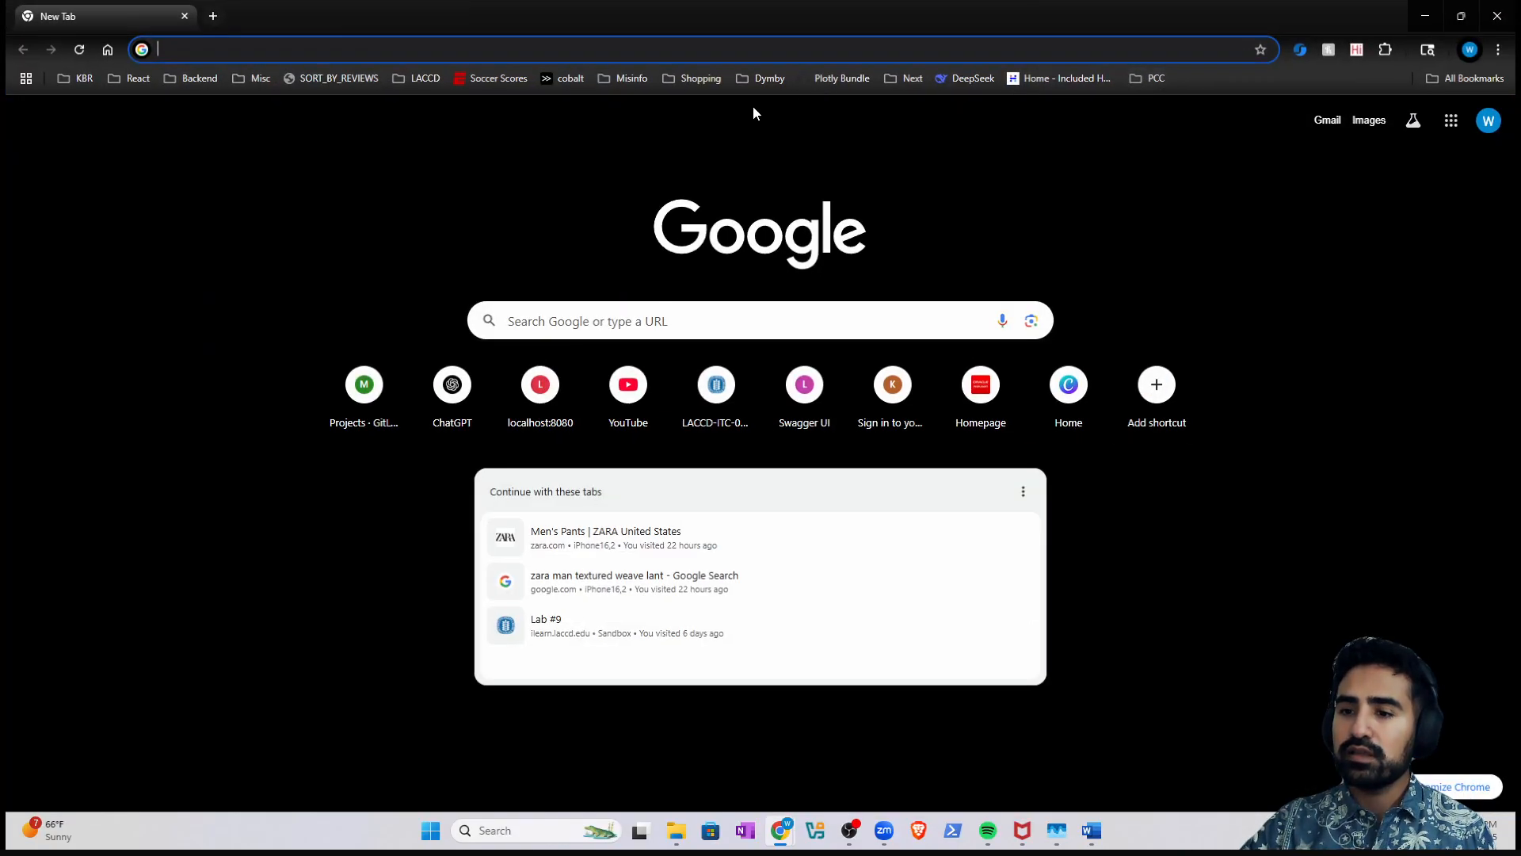
- Search Google for 'google docslogo' from the address bar
left_click(472, 48)
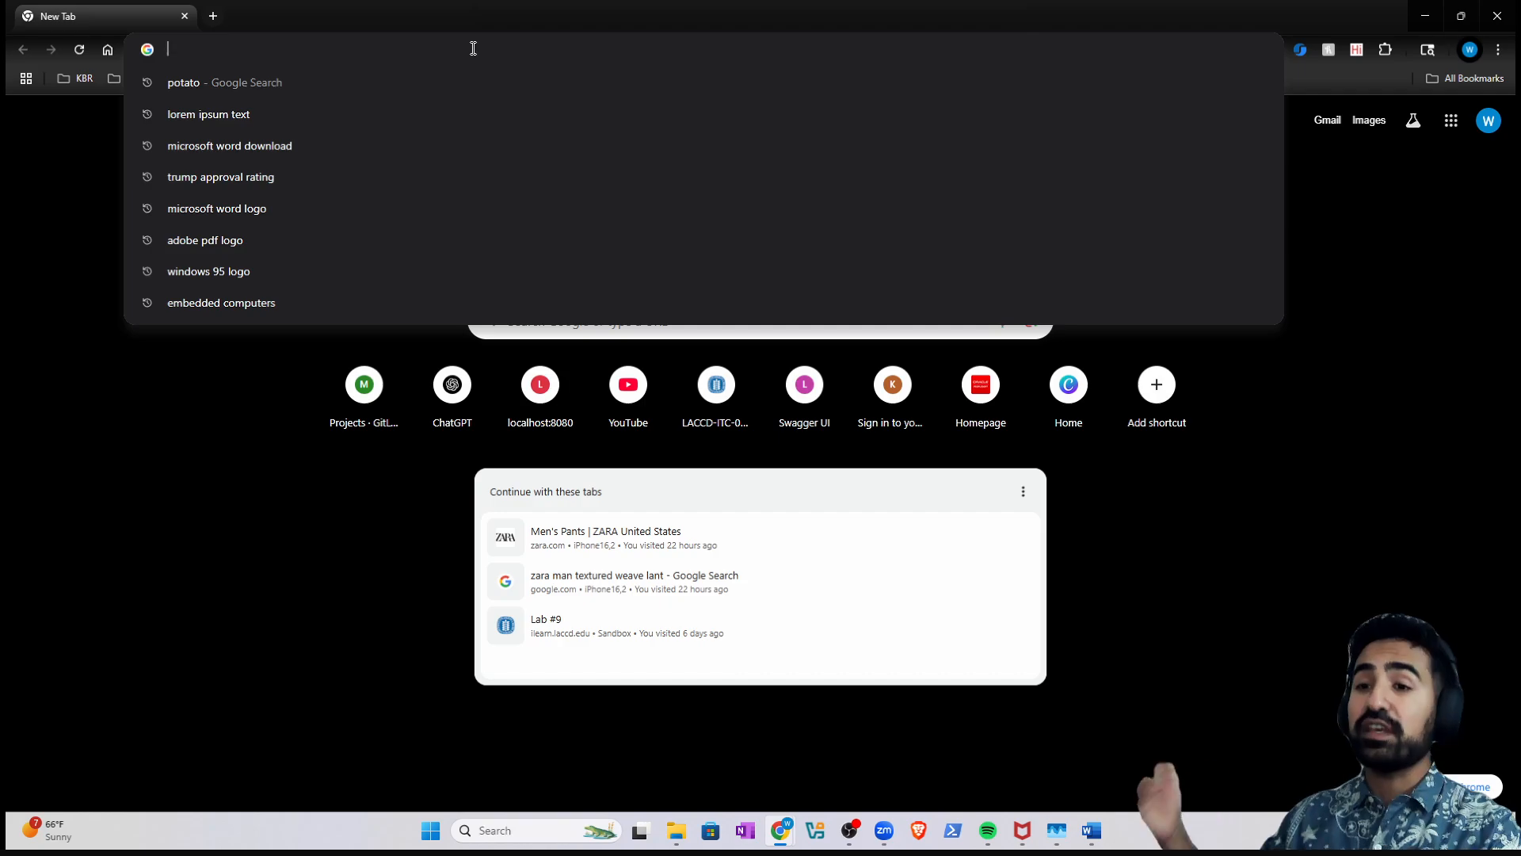
left_click(529, 828)
left_click(439, 50)
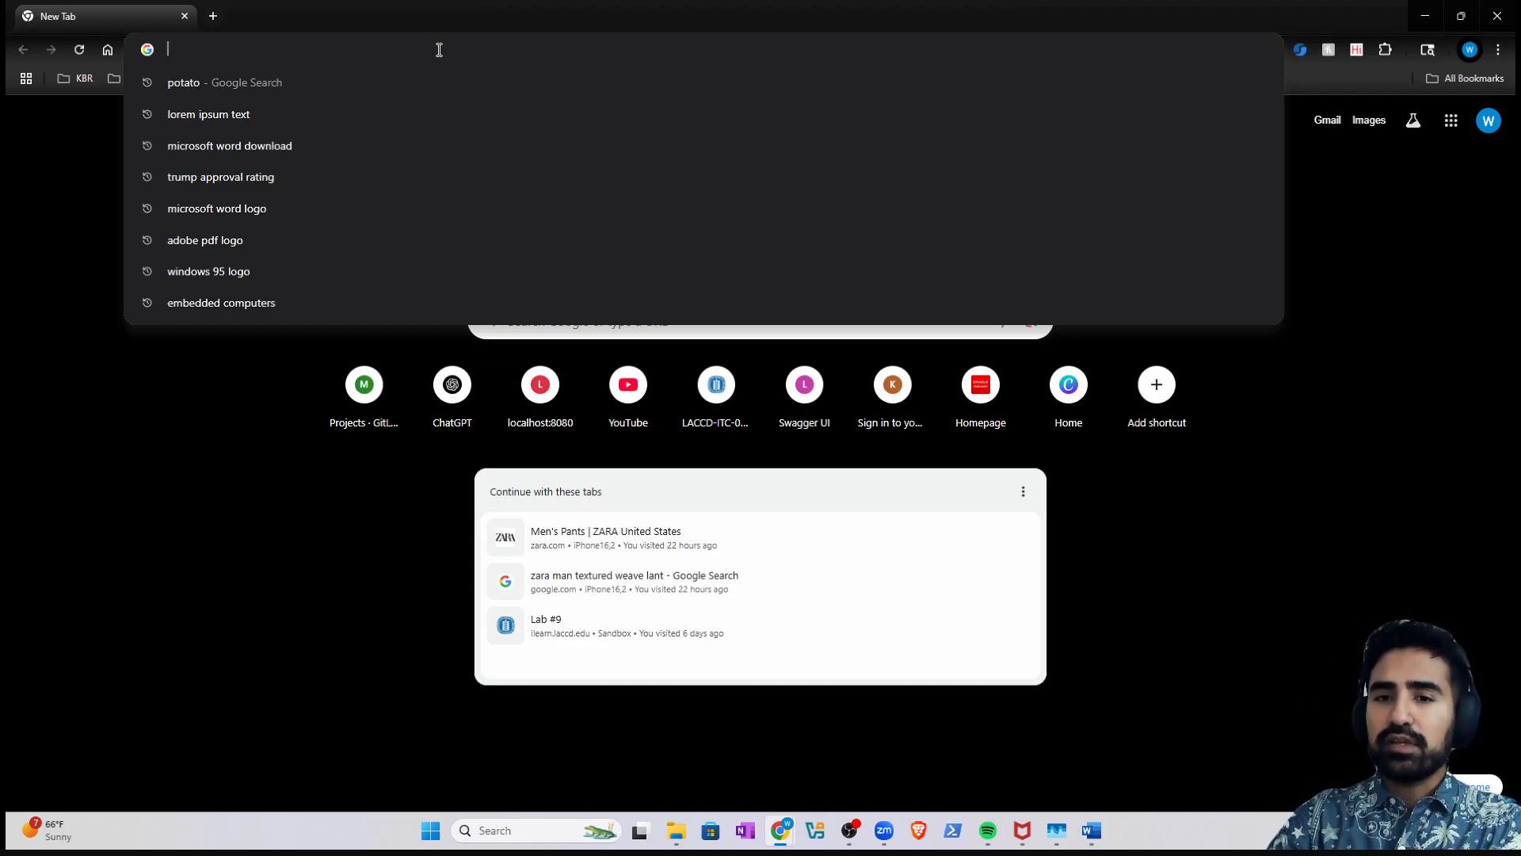
type("google docslogo")
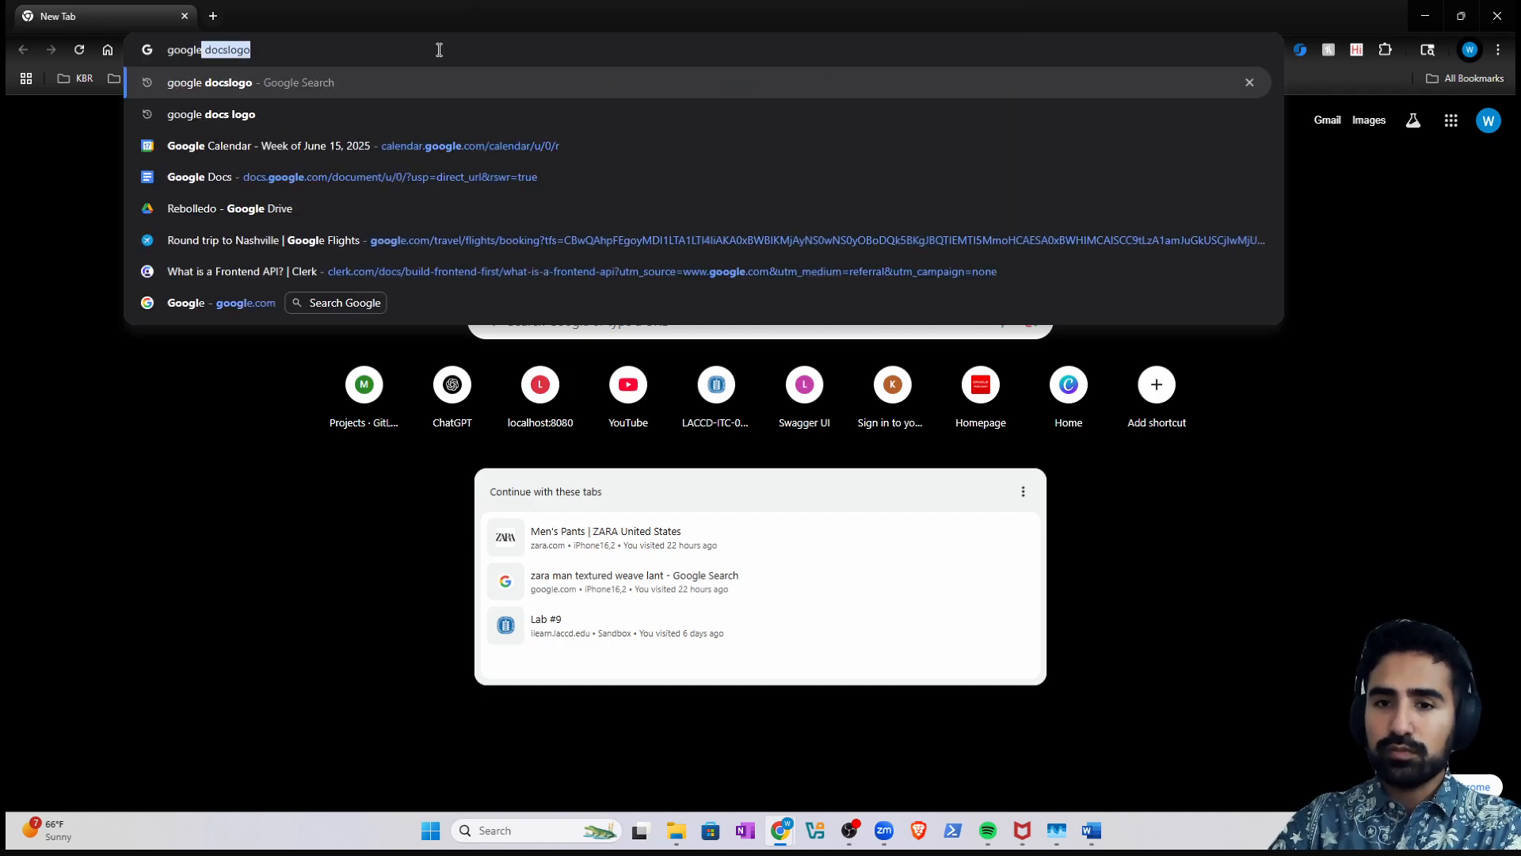
key("Return")
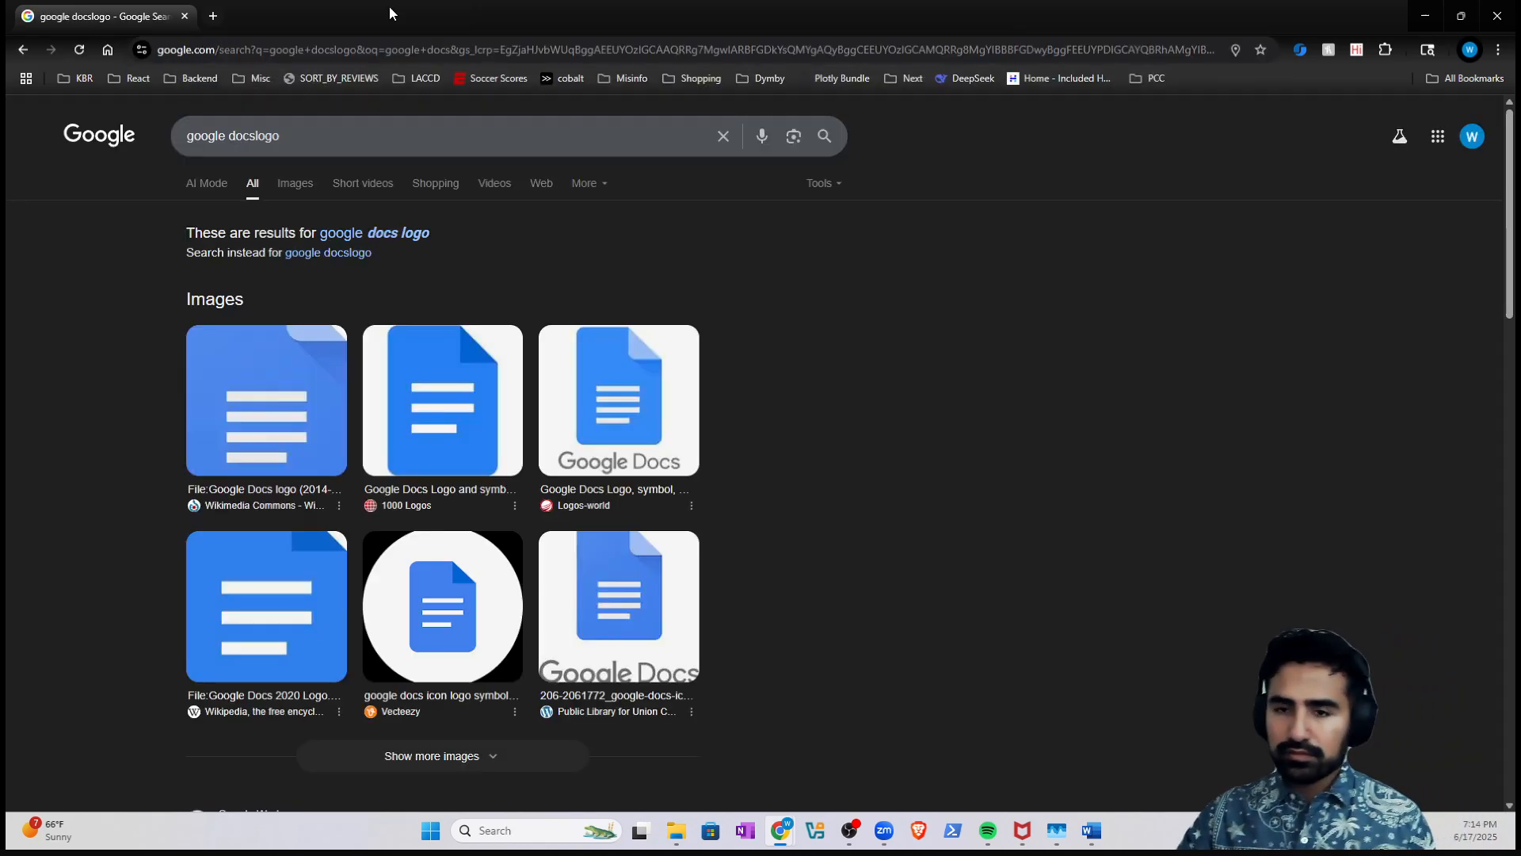
- Correct the query to 'google docs', visit the Docs site, and return to the results
left_click_drag(280, 136, 257, 138)
key("BackSpace")
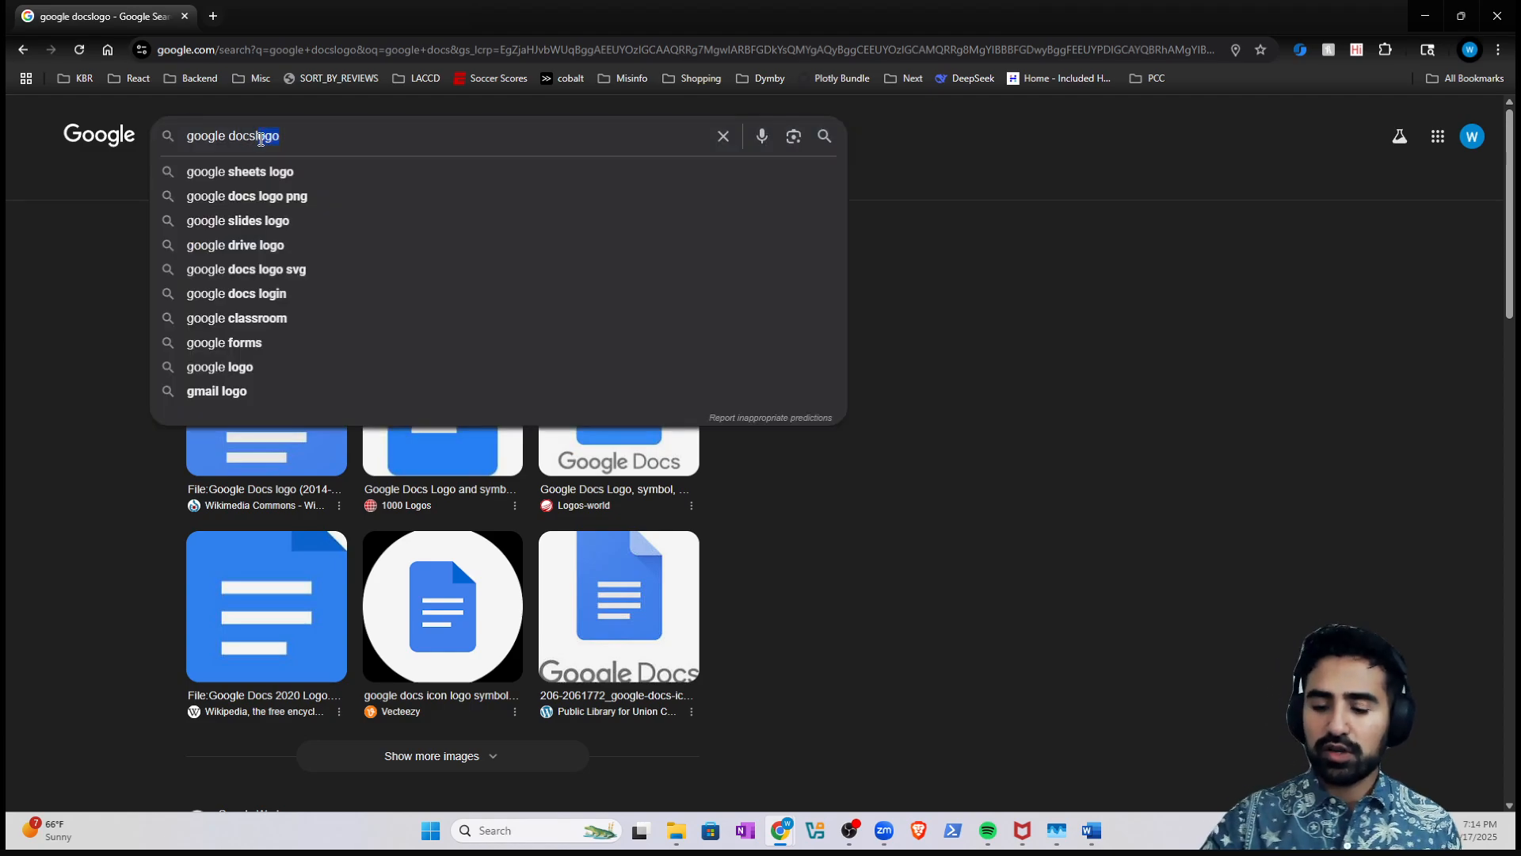
key("Return")
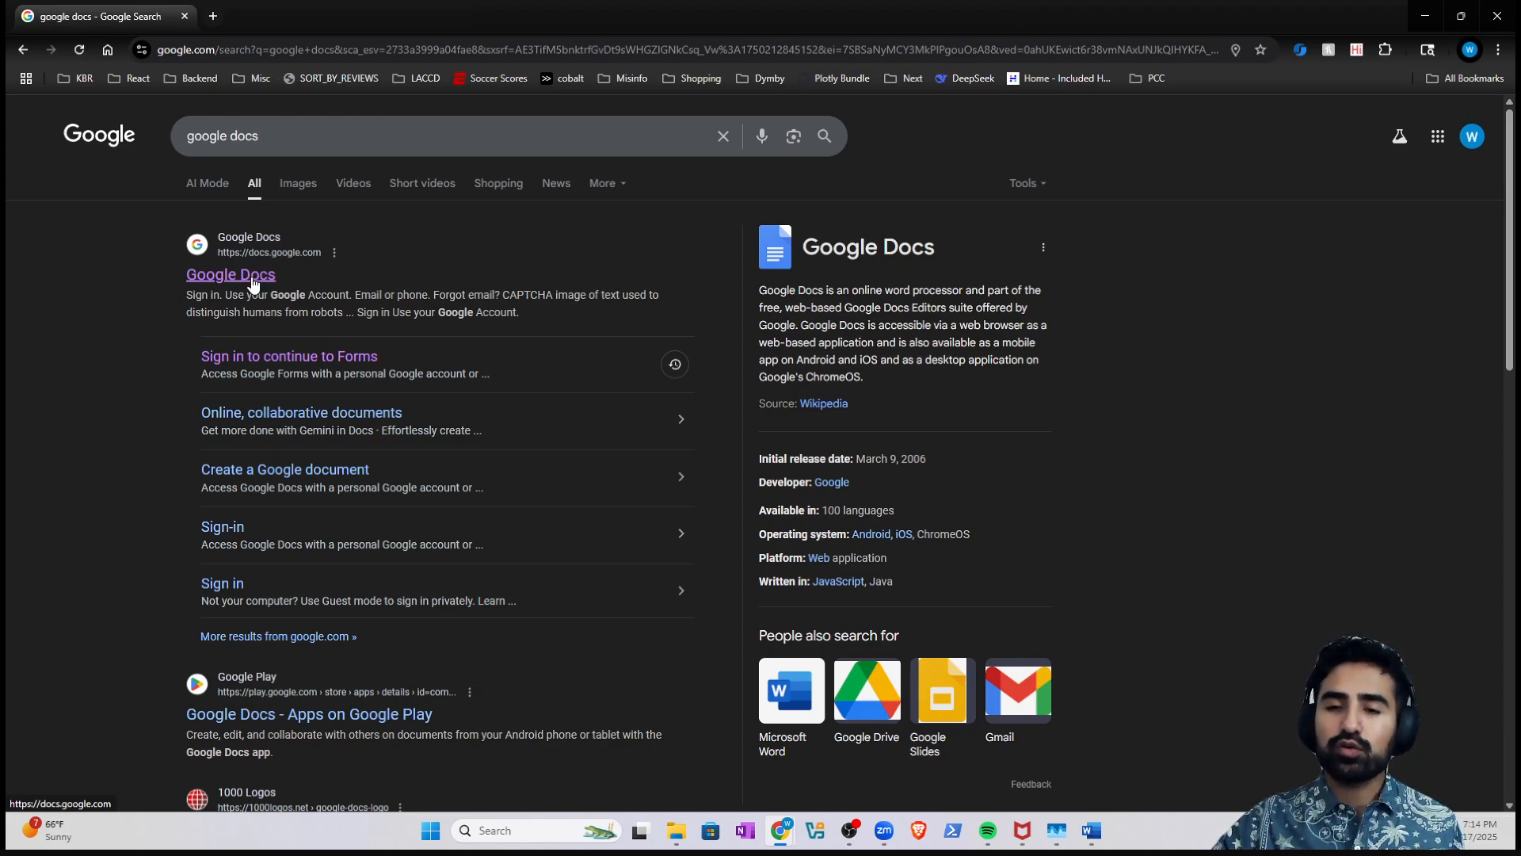
left_click(252, 278)
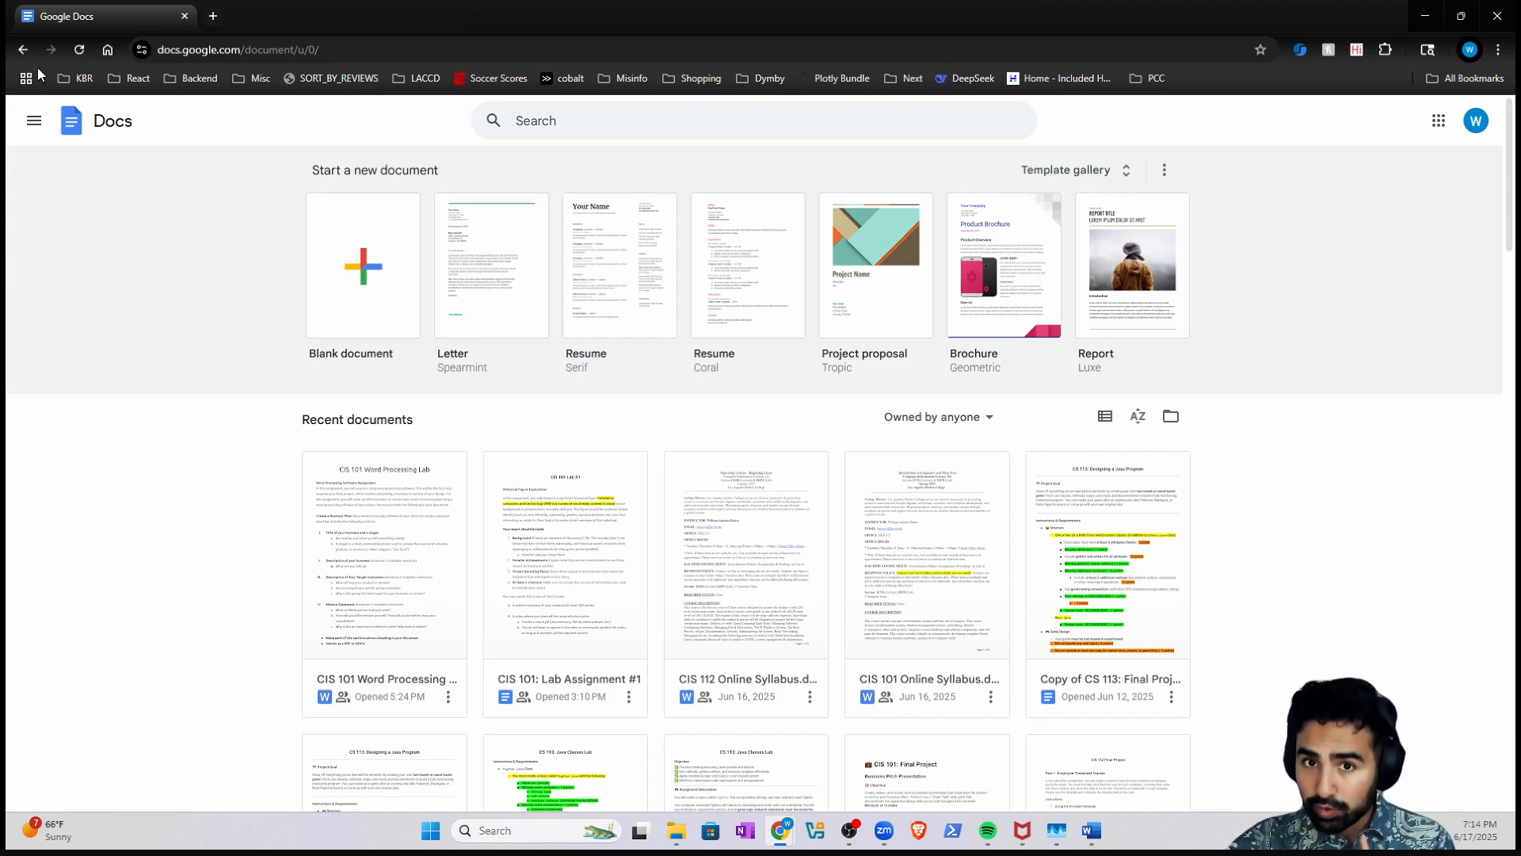
left_click(22, 49)
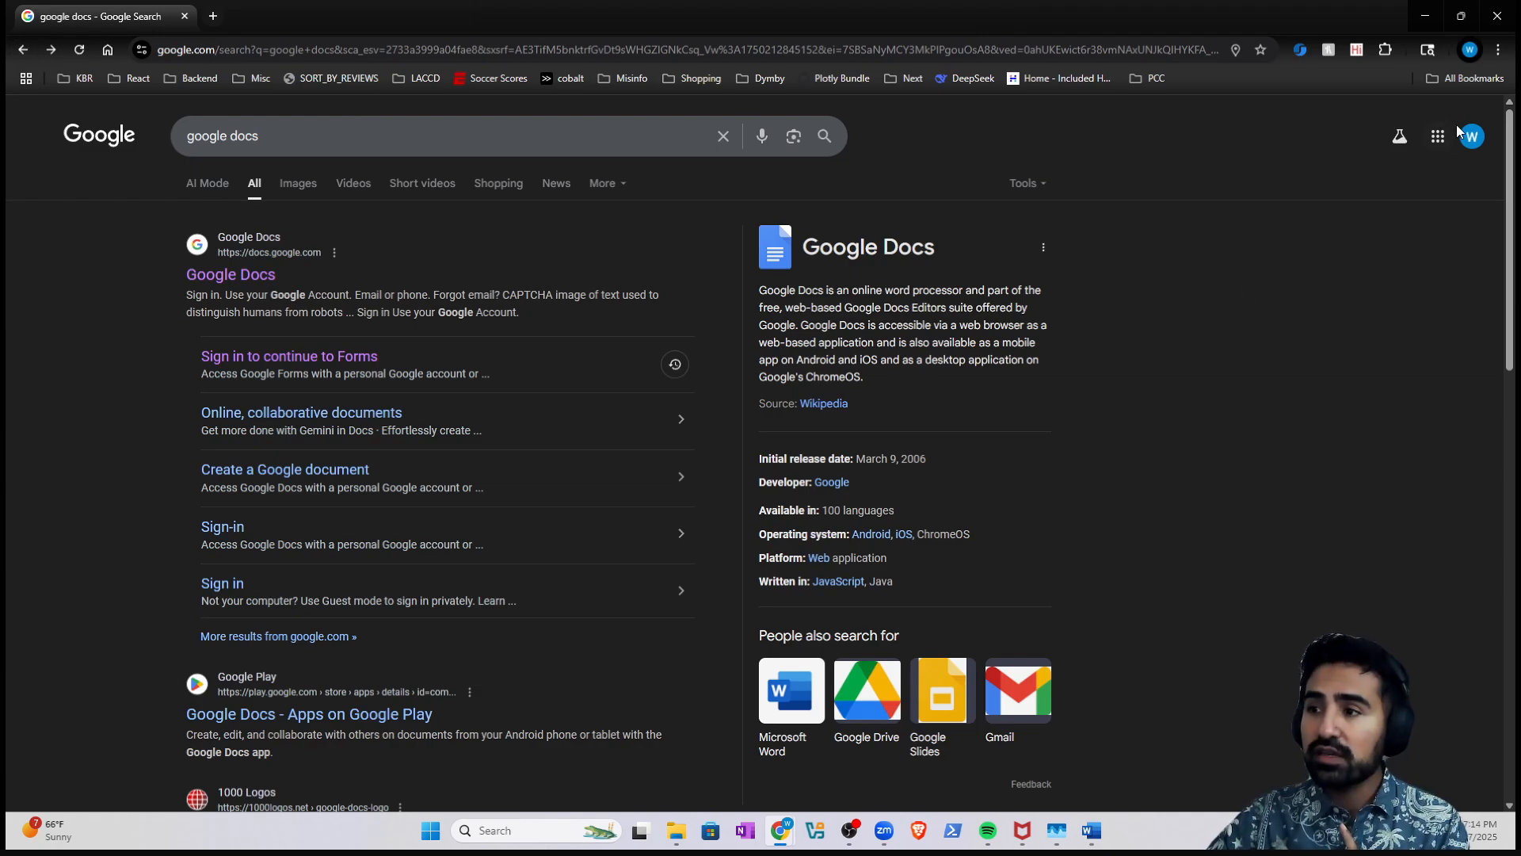
- In a new tab, search Google for 'gmail create an account'
left_click(215, 19)
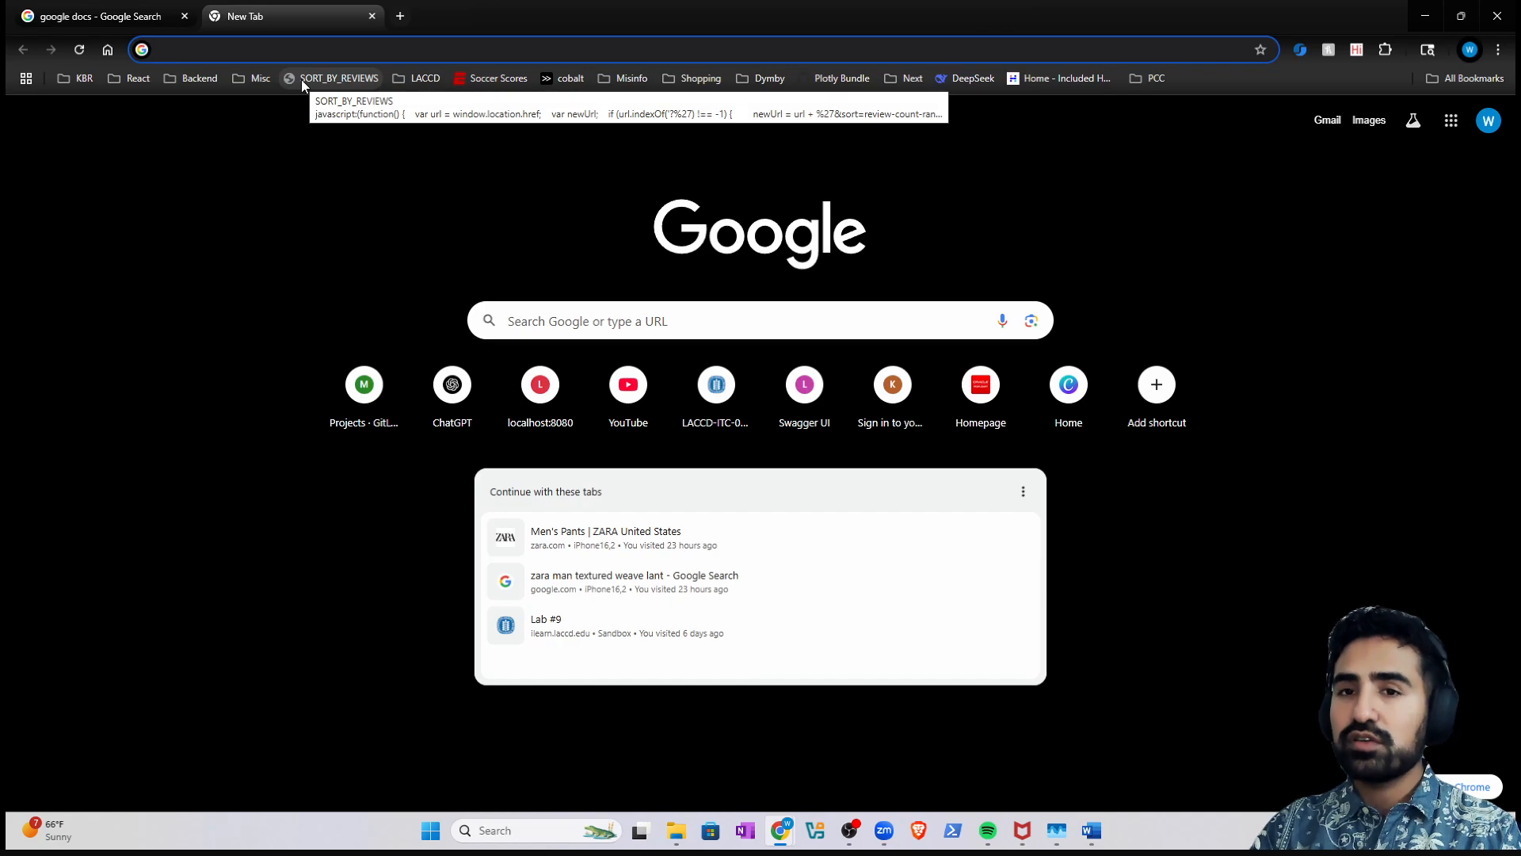
type("gma")
key("BackSpace")
key("BackSpace")
key("BackSpace")
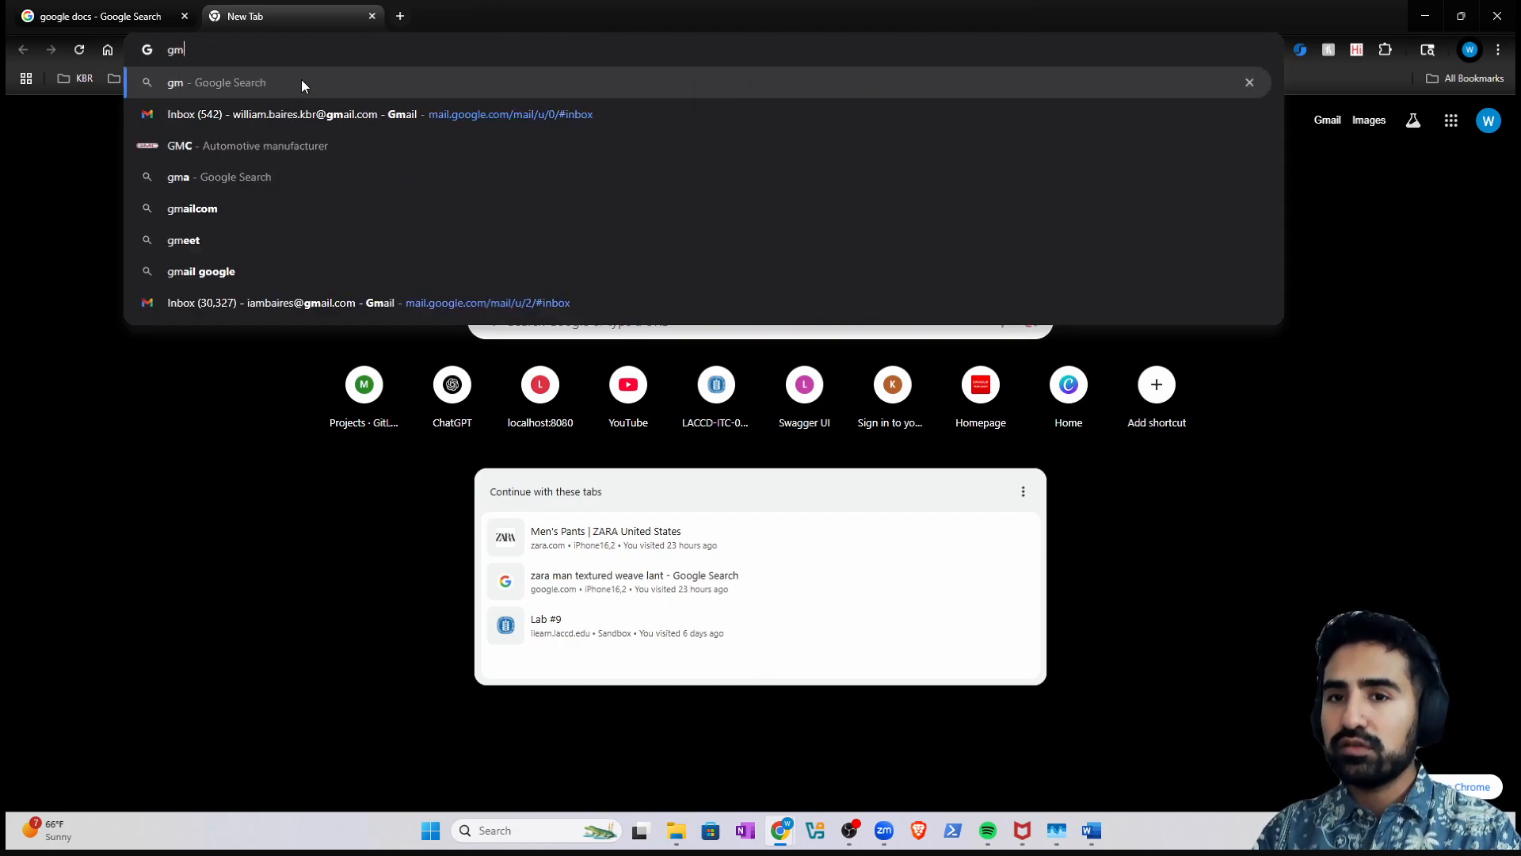
type("gmail")
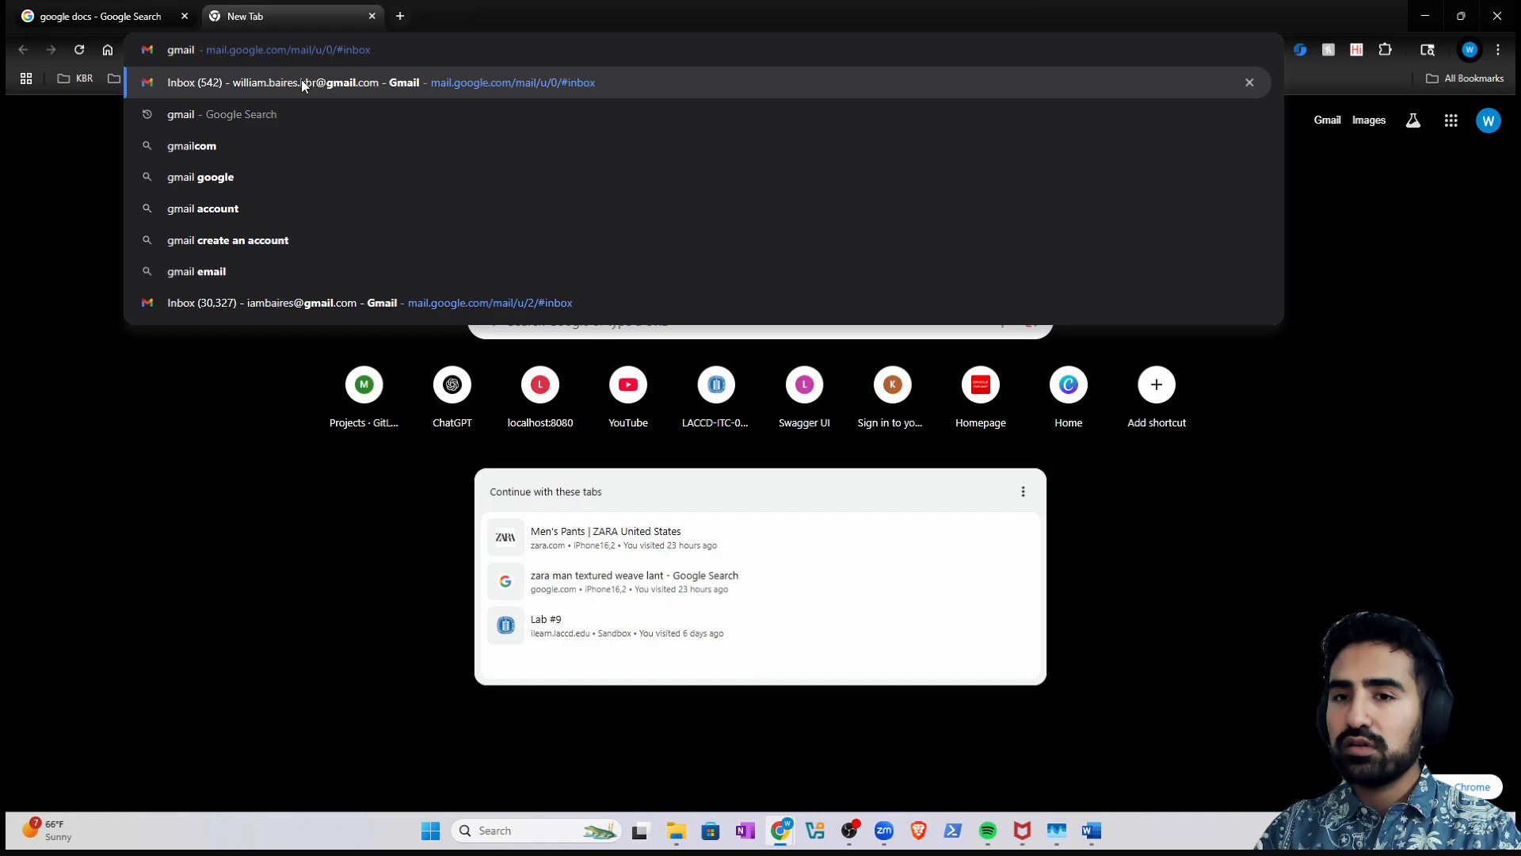
key("Delete")
key("Return")
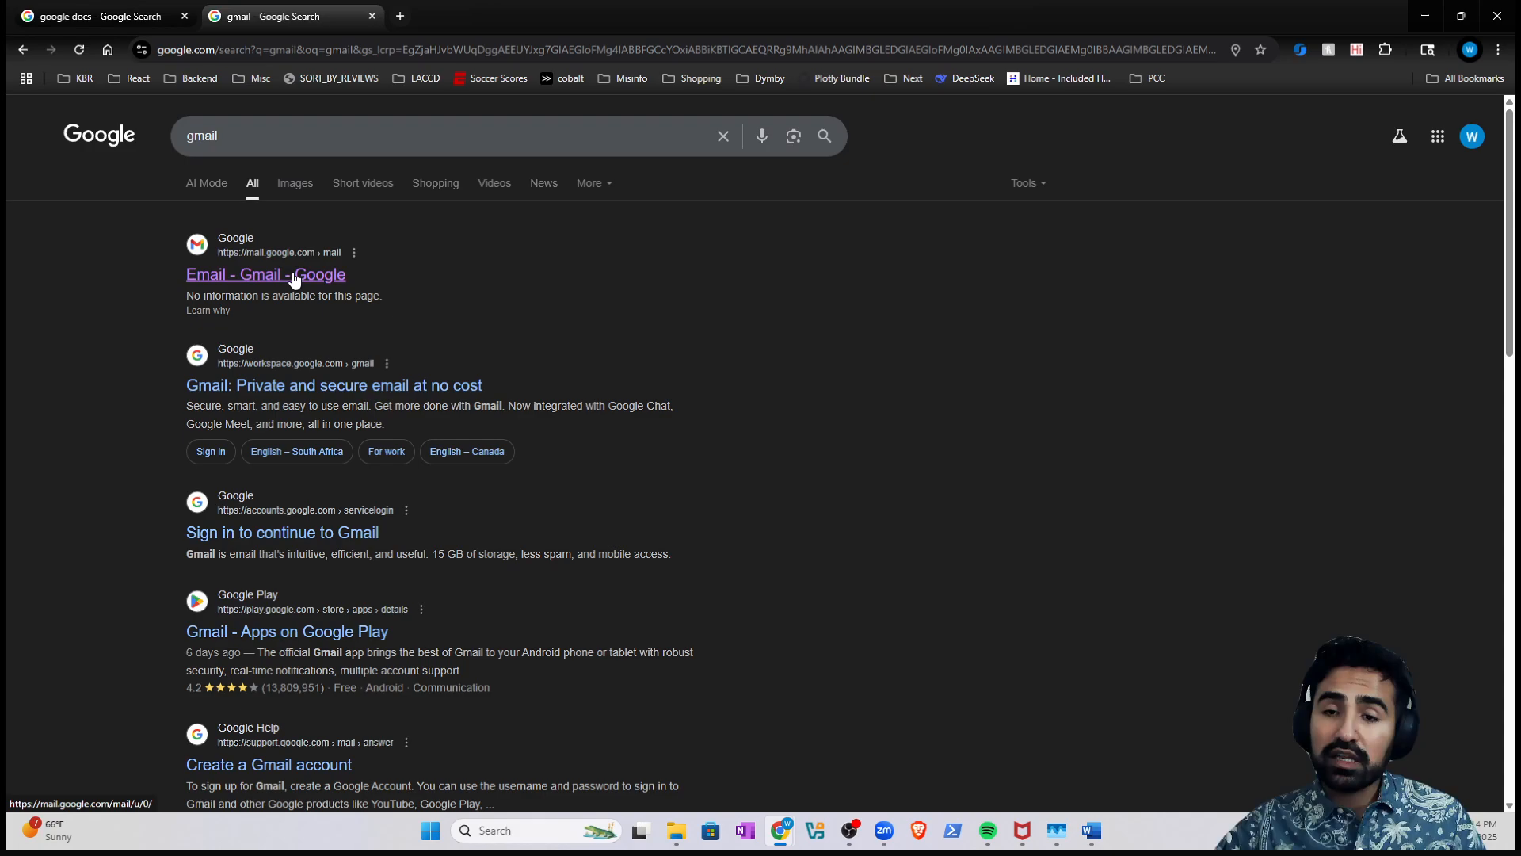
left_click(372, 149)
type("crea")
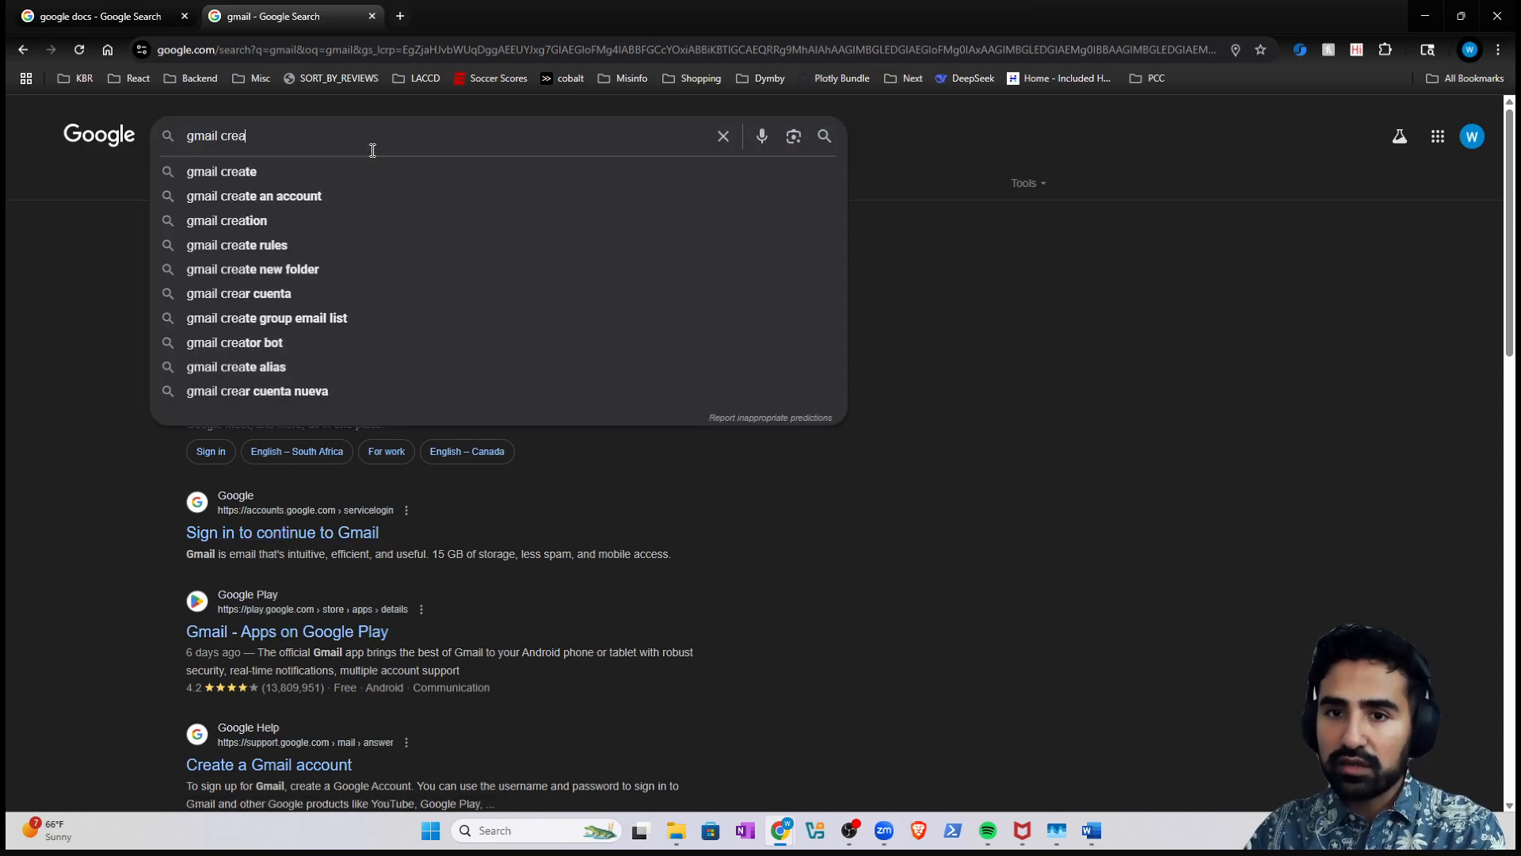
left_click(357, 192)
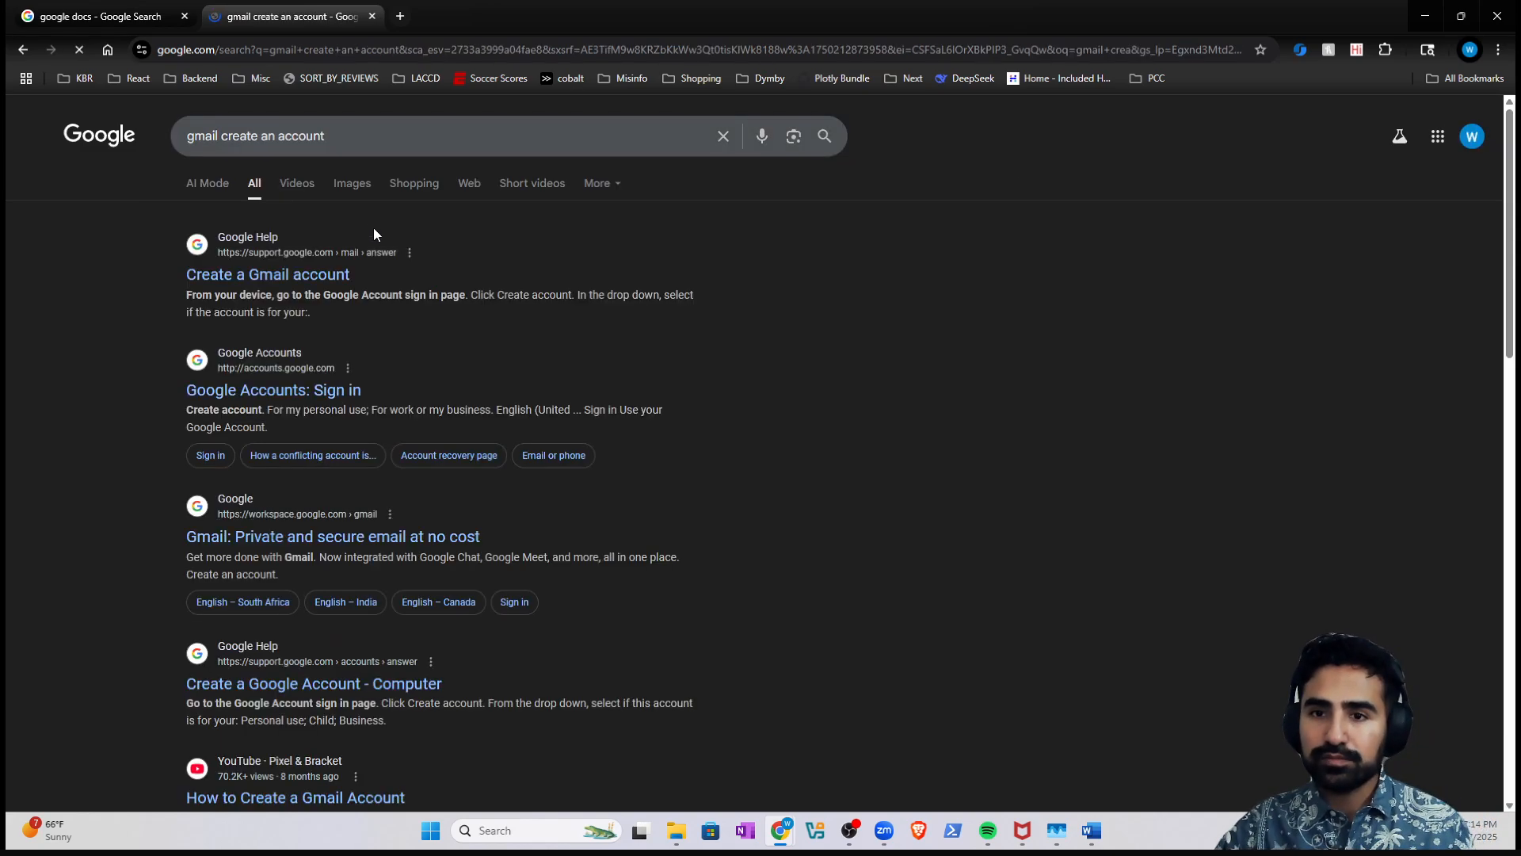
- Open the Create a Gmail account help article, close the Google Account page, and return to the first tab
left_click(277, 285)
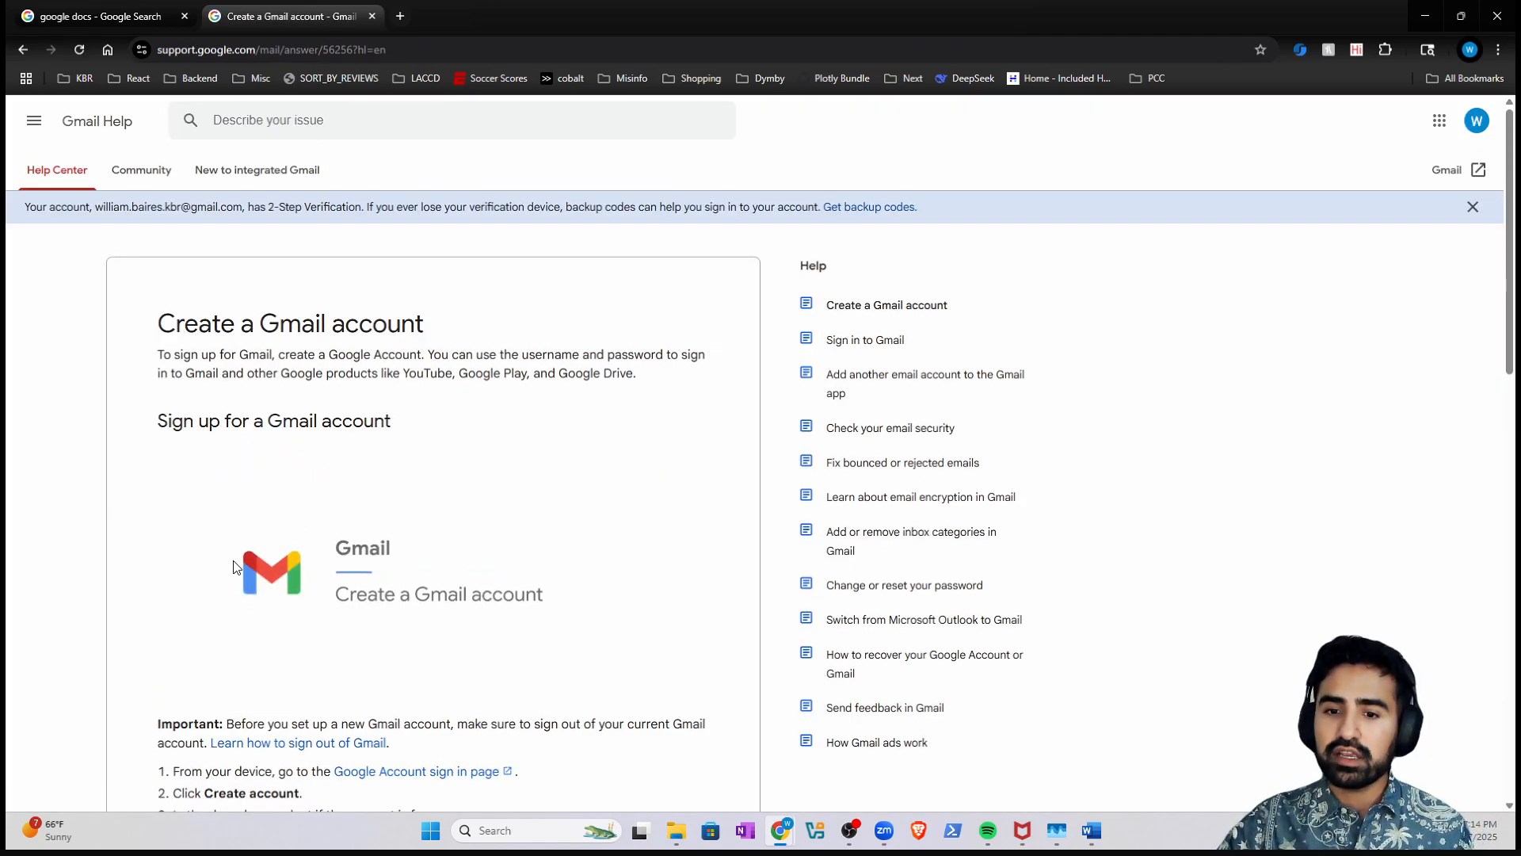
scroll(259, 563, "down", 2)
left_click(387, 616)
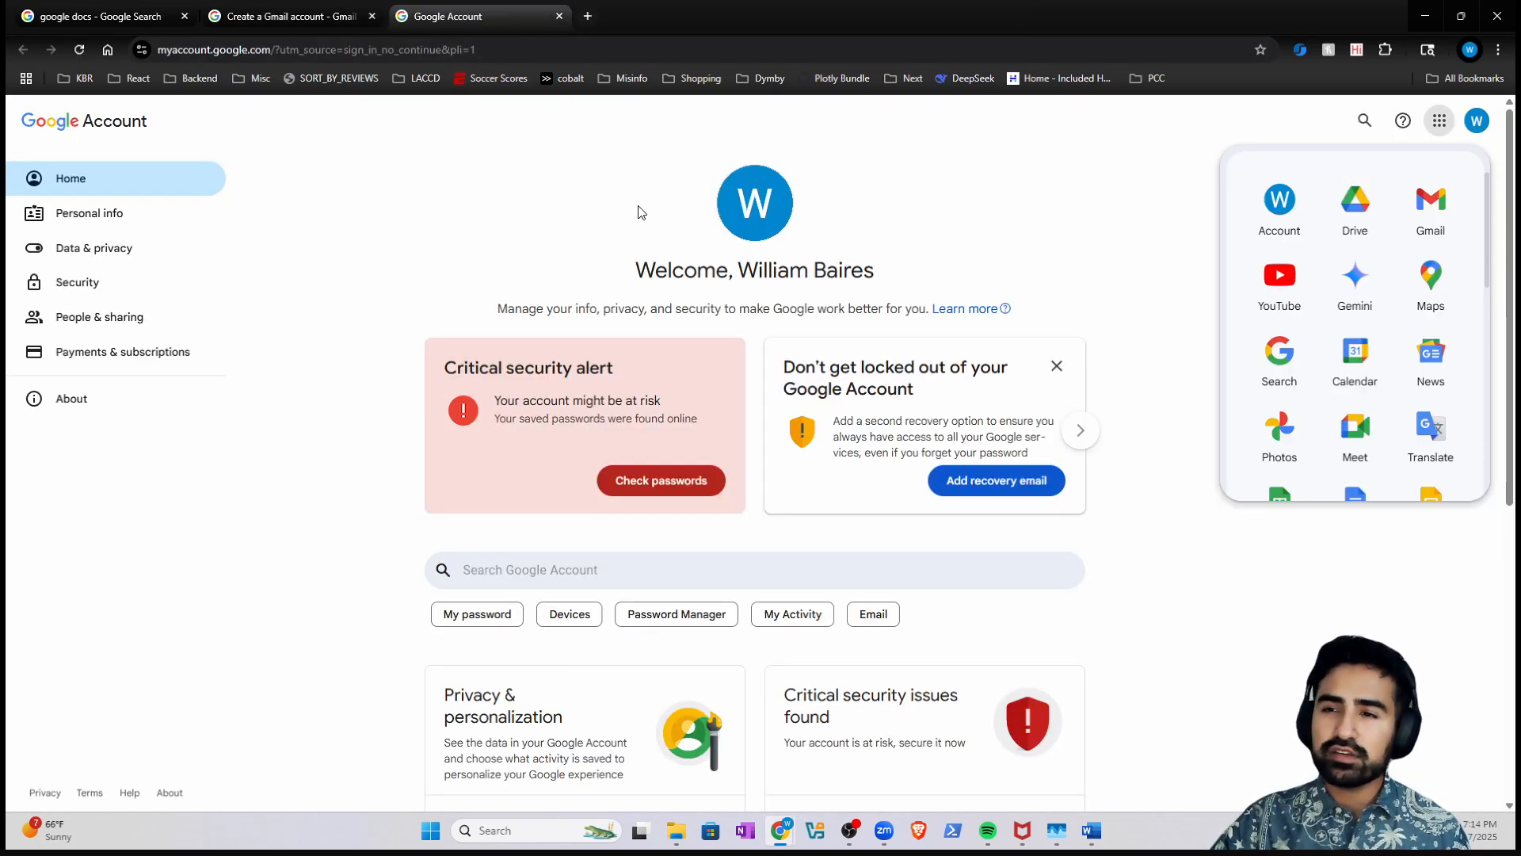
left_click(558, 16)
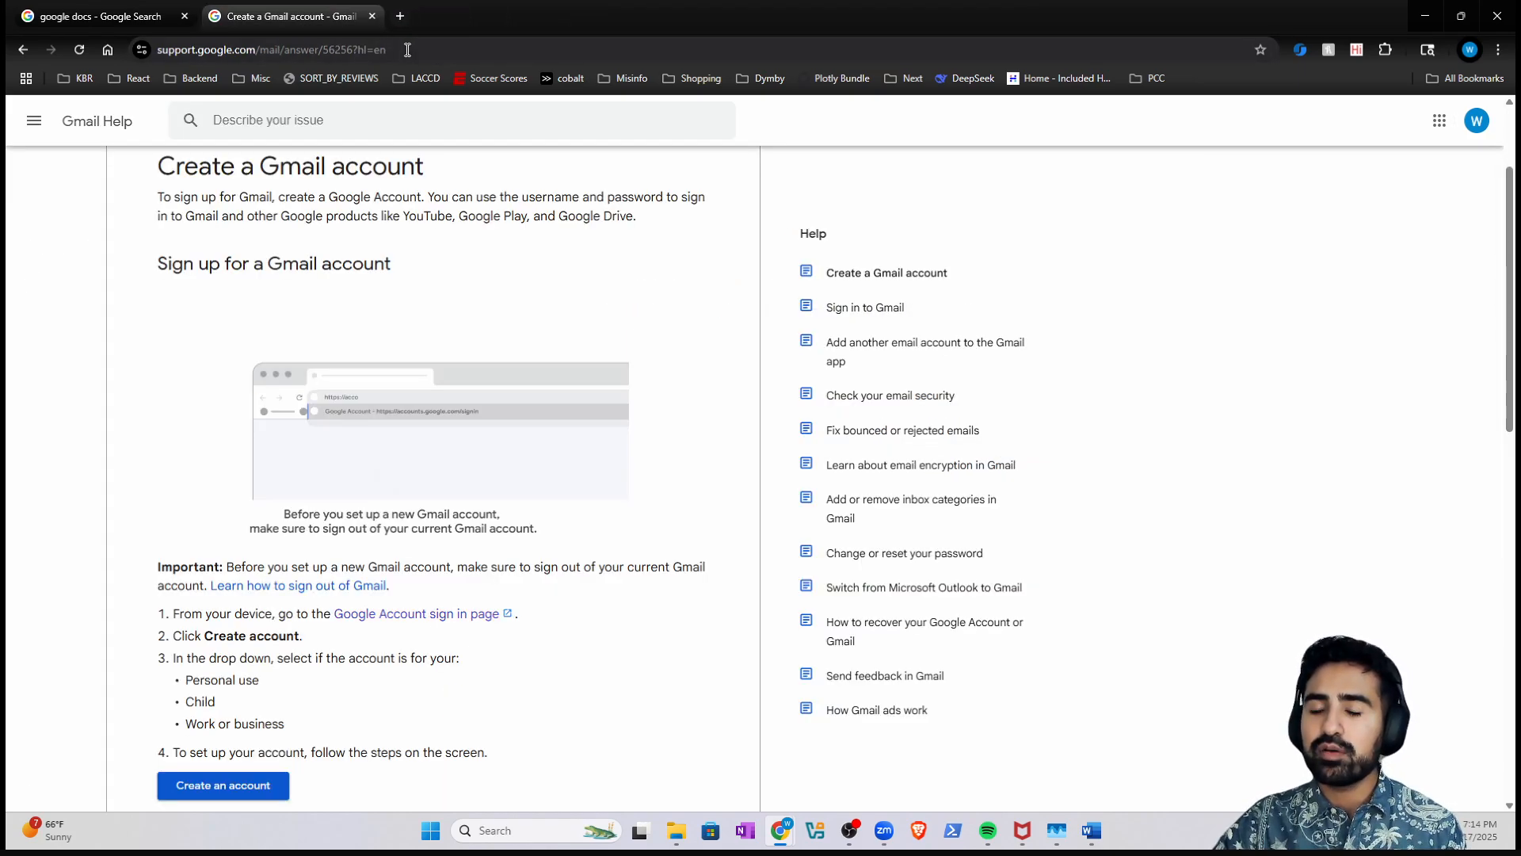
scroll(379, 263, "up", 2)
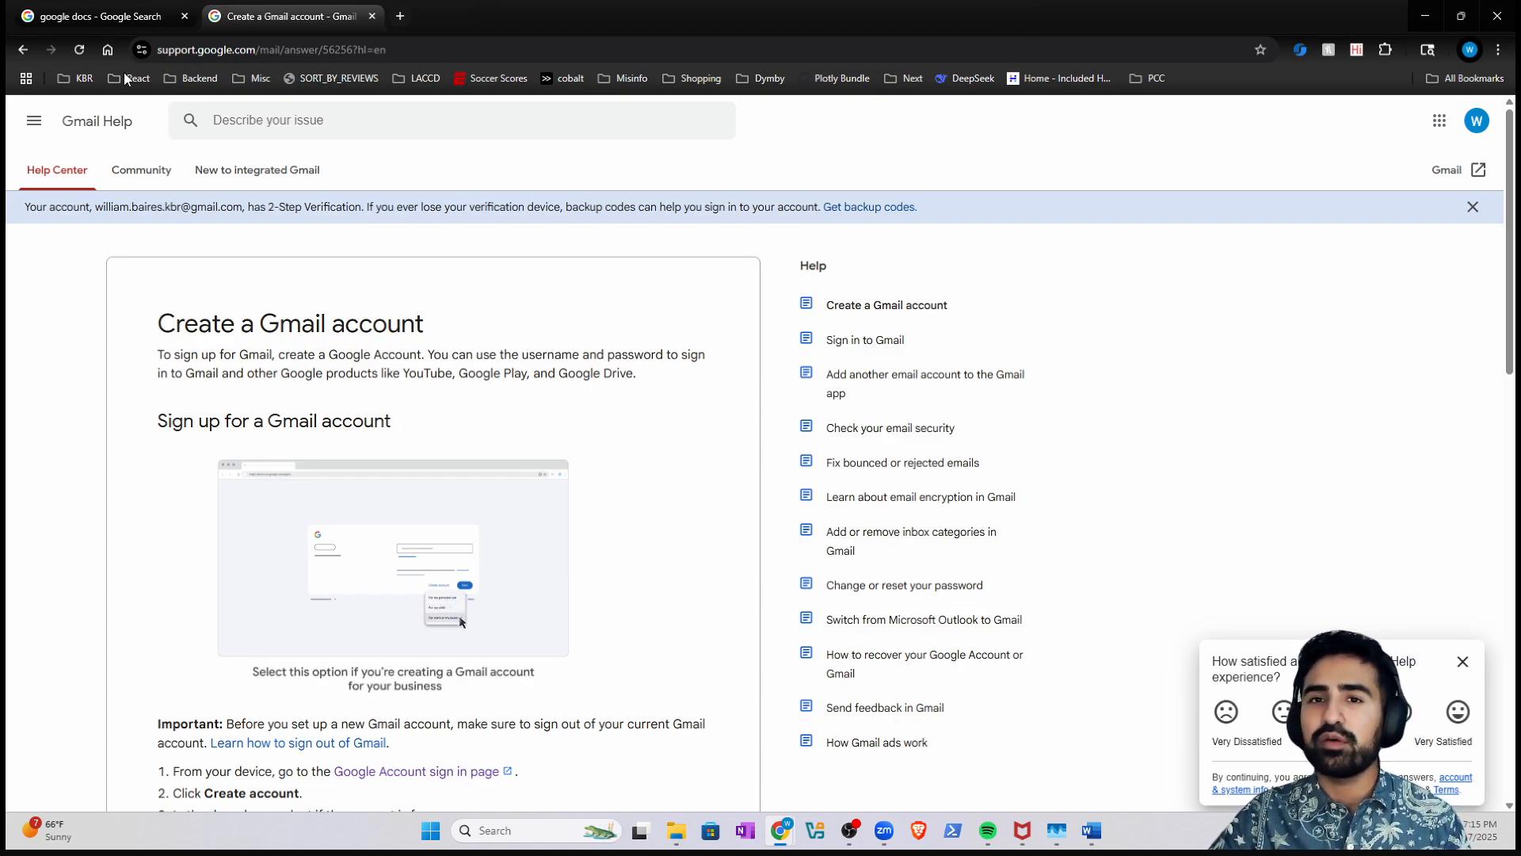
left_click(149, 16)
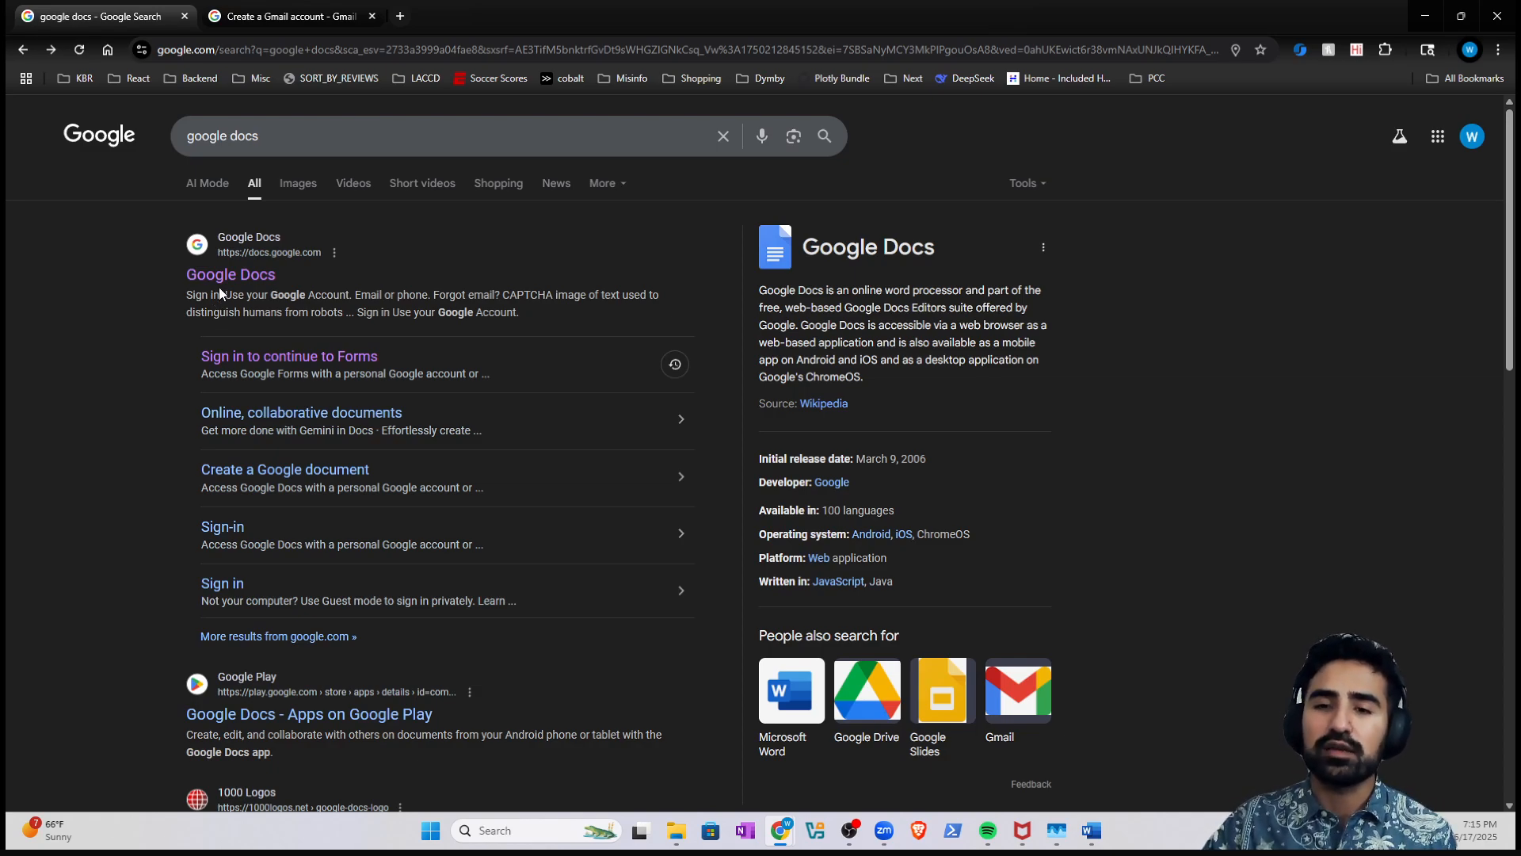
- Close the Gmail help page and create a blank document from the Google Docs home page
left_click(276, 17)
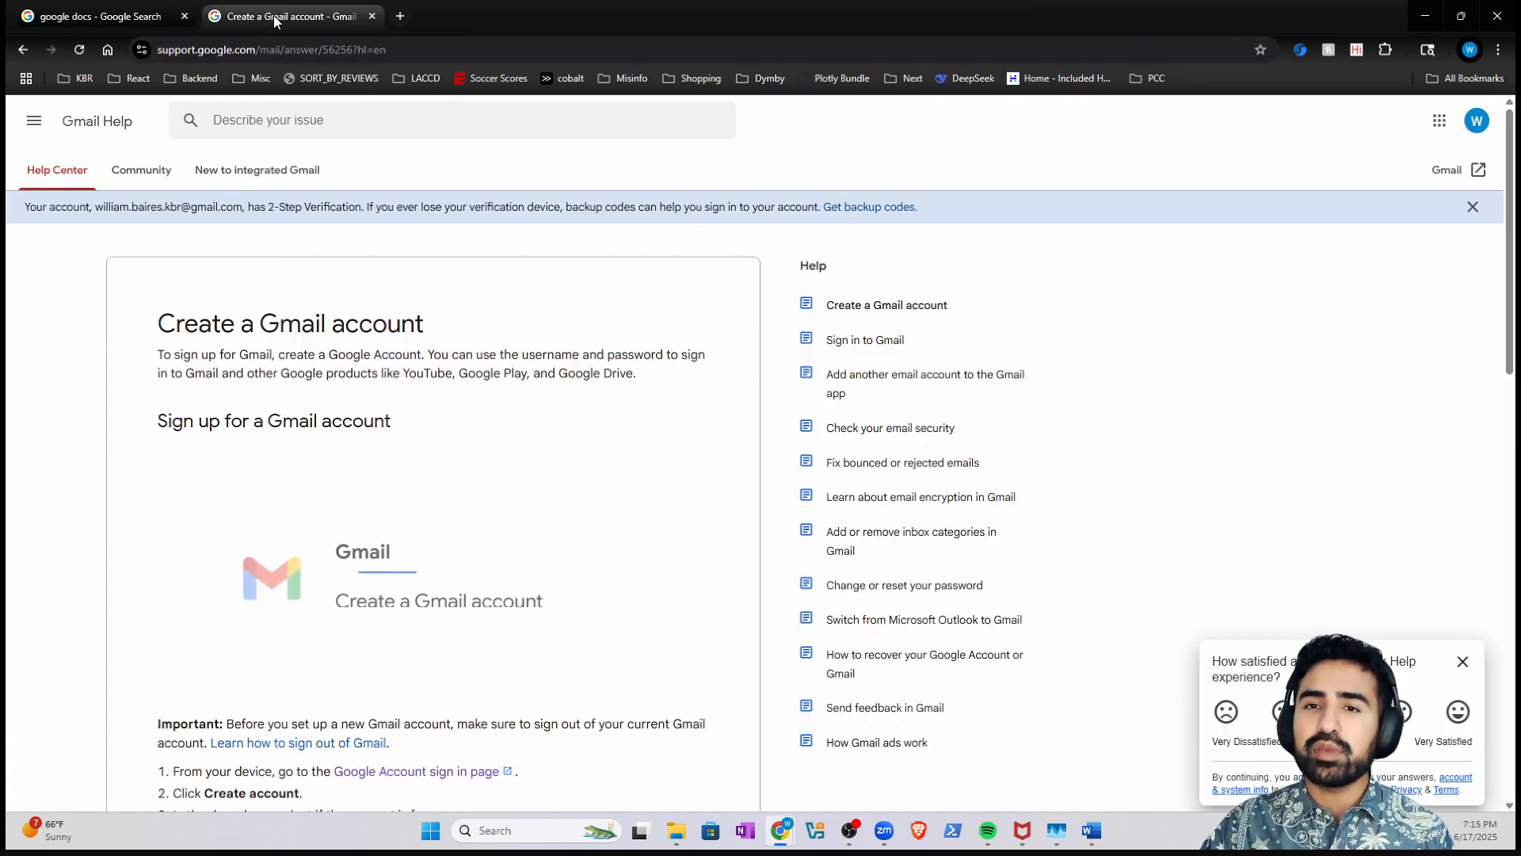
left_click(372, 16)
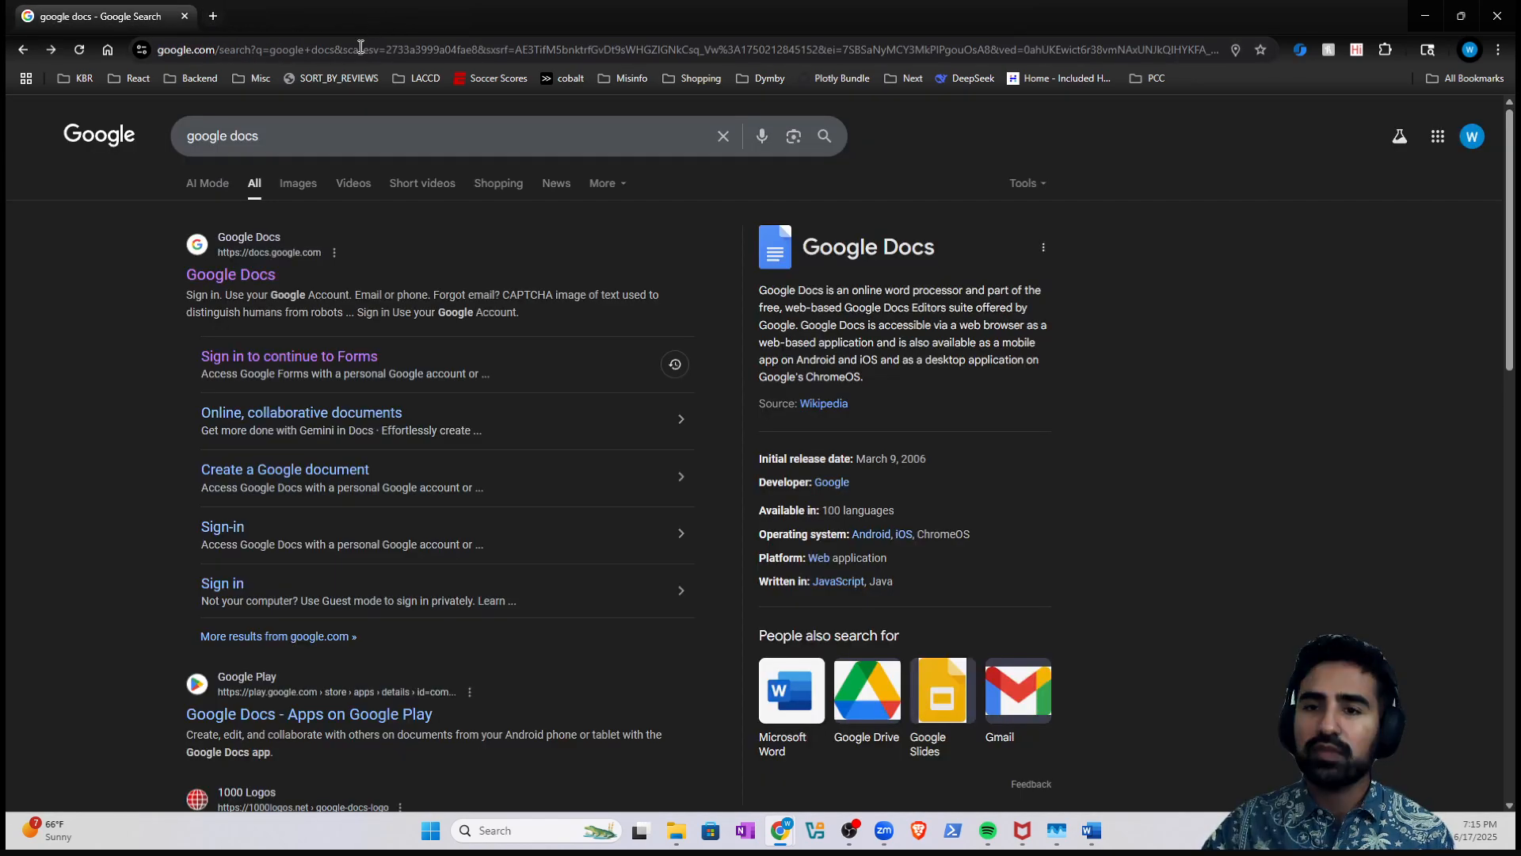
left_click(253, 282)
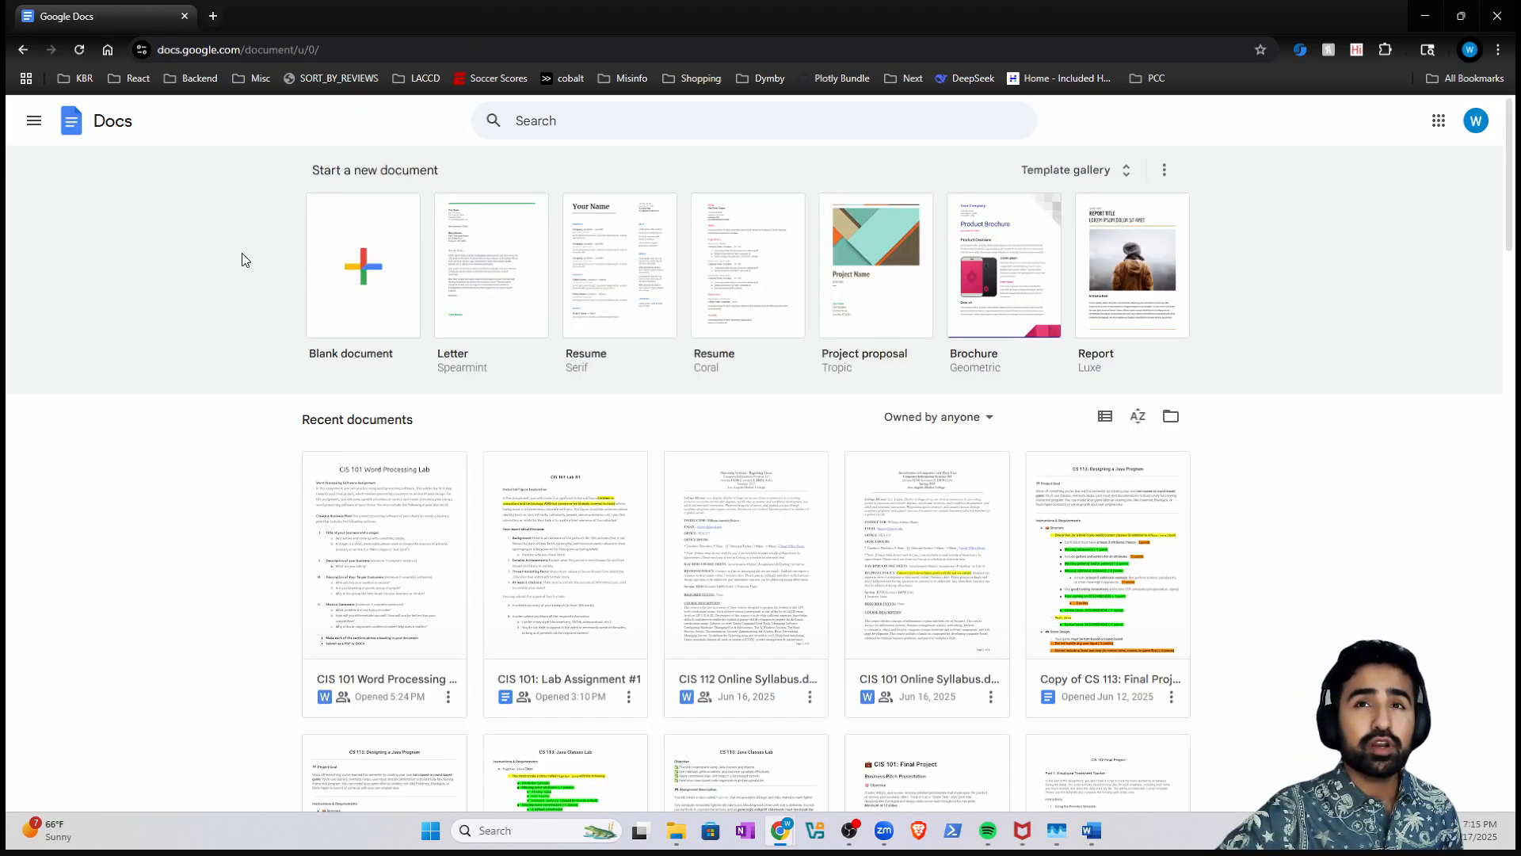
left_click(342, 240)
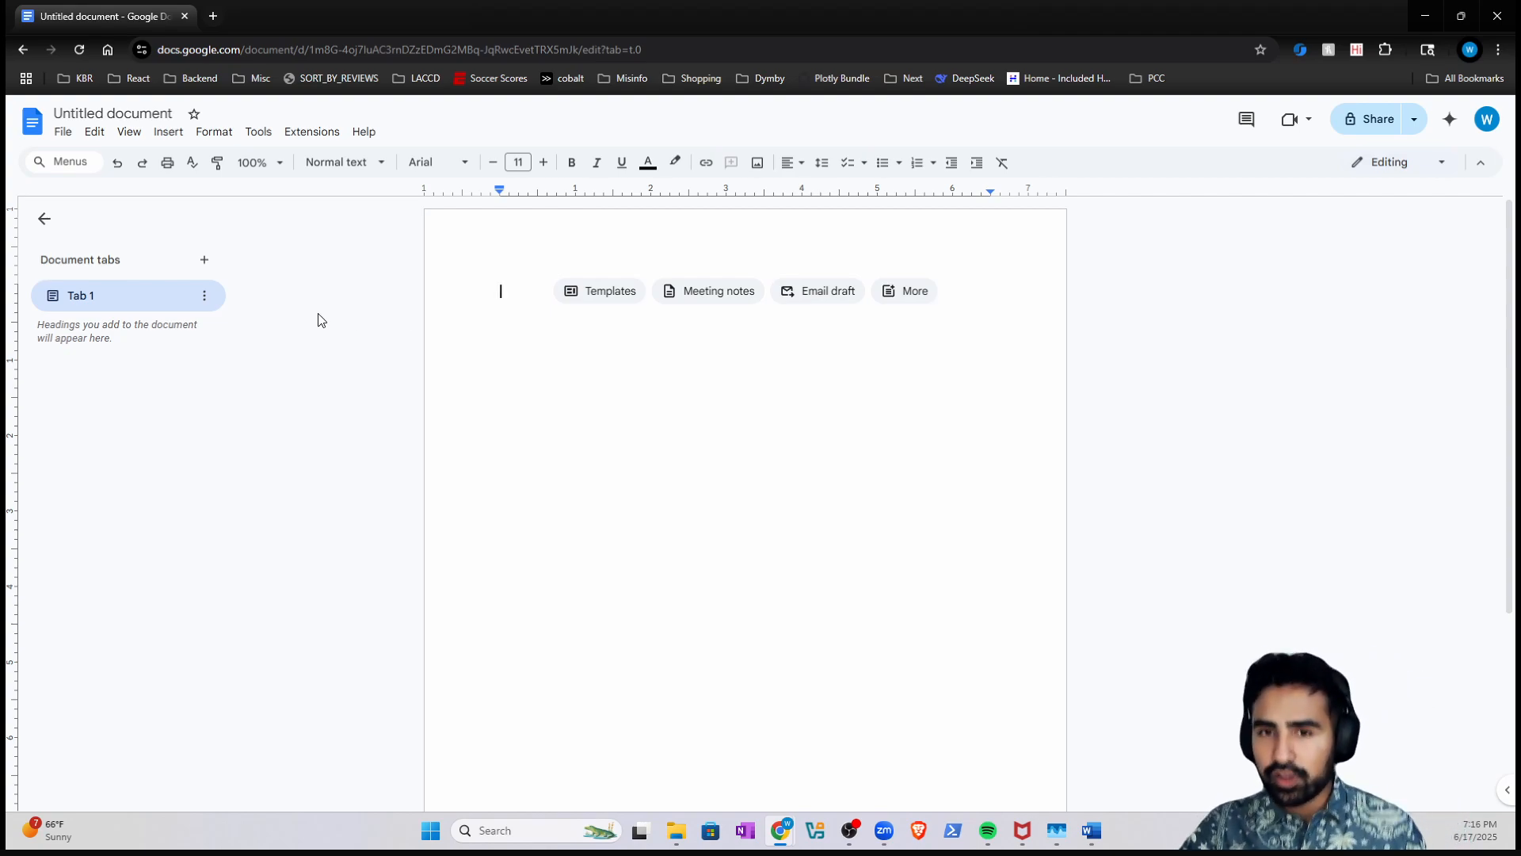
left_click(24, 50)
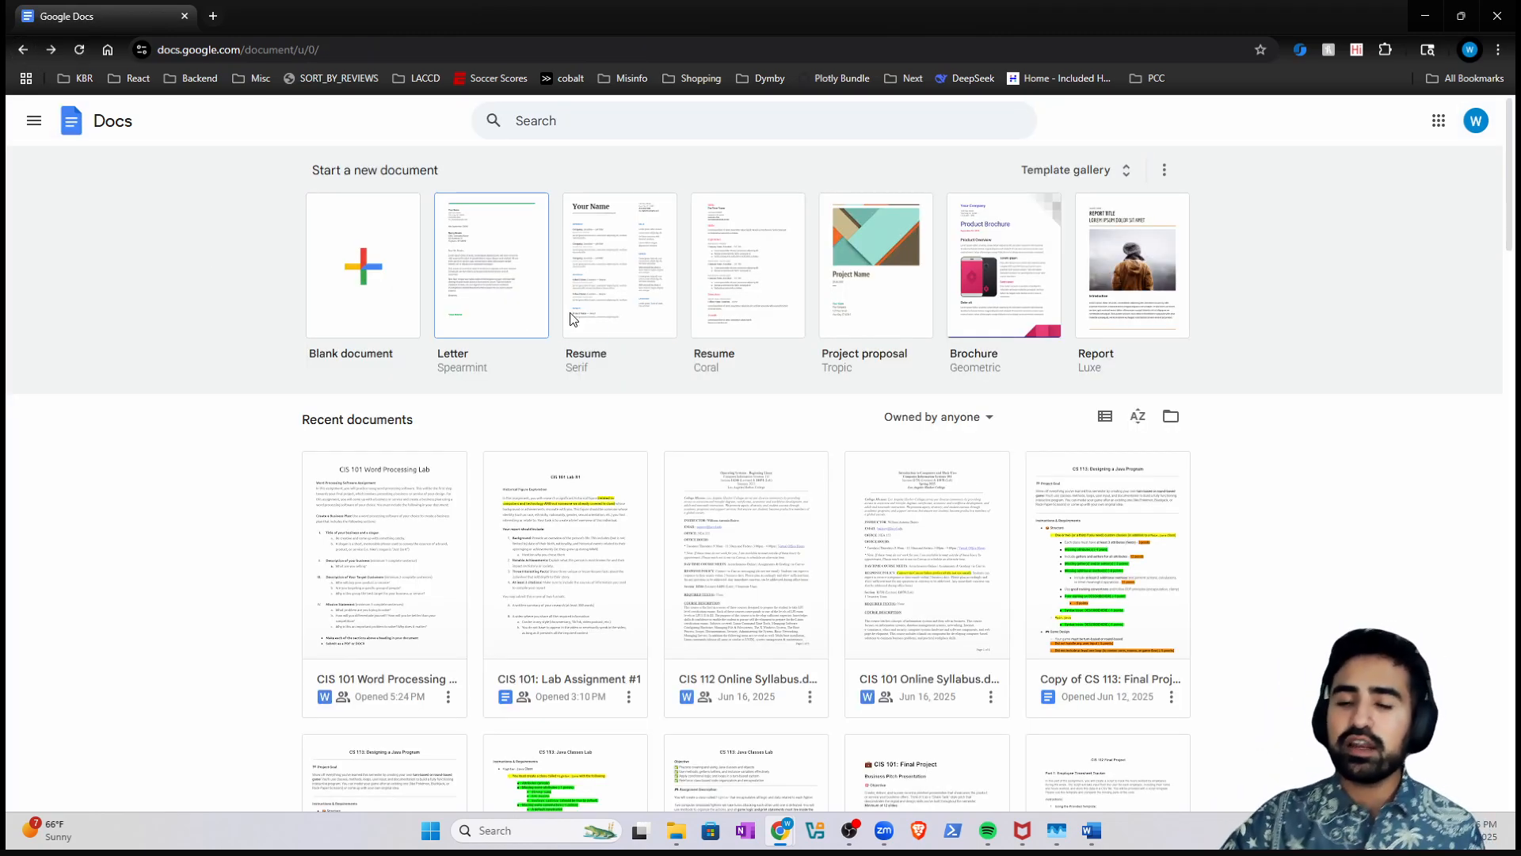
- Snap the Canva window to the left half and create another blank Google Doc
left_click(781, 829)
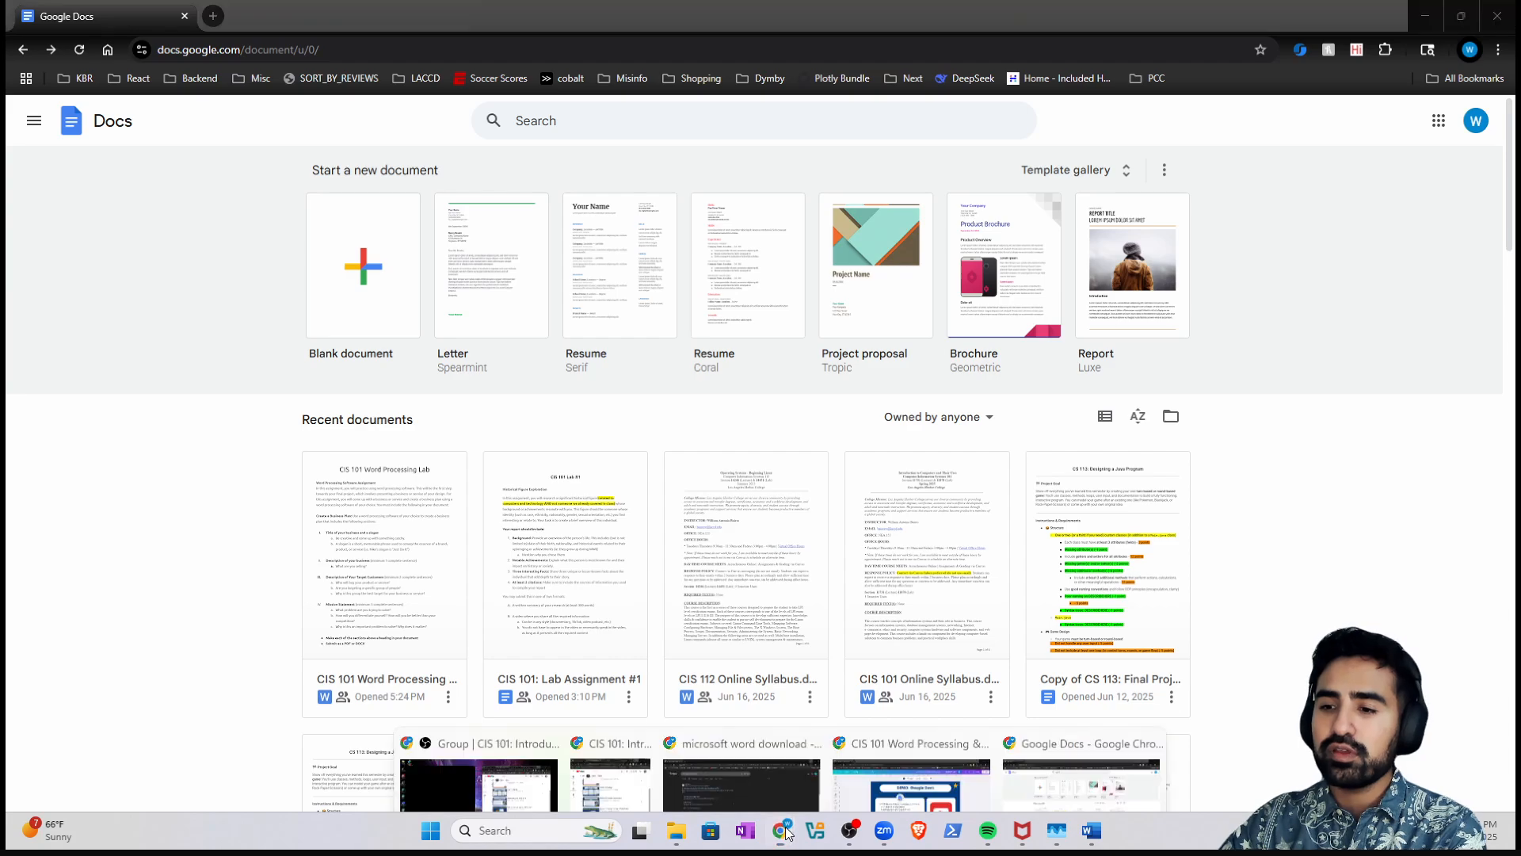
left_click(927, 764)
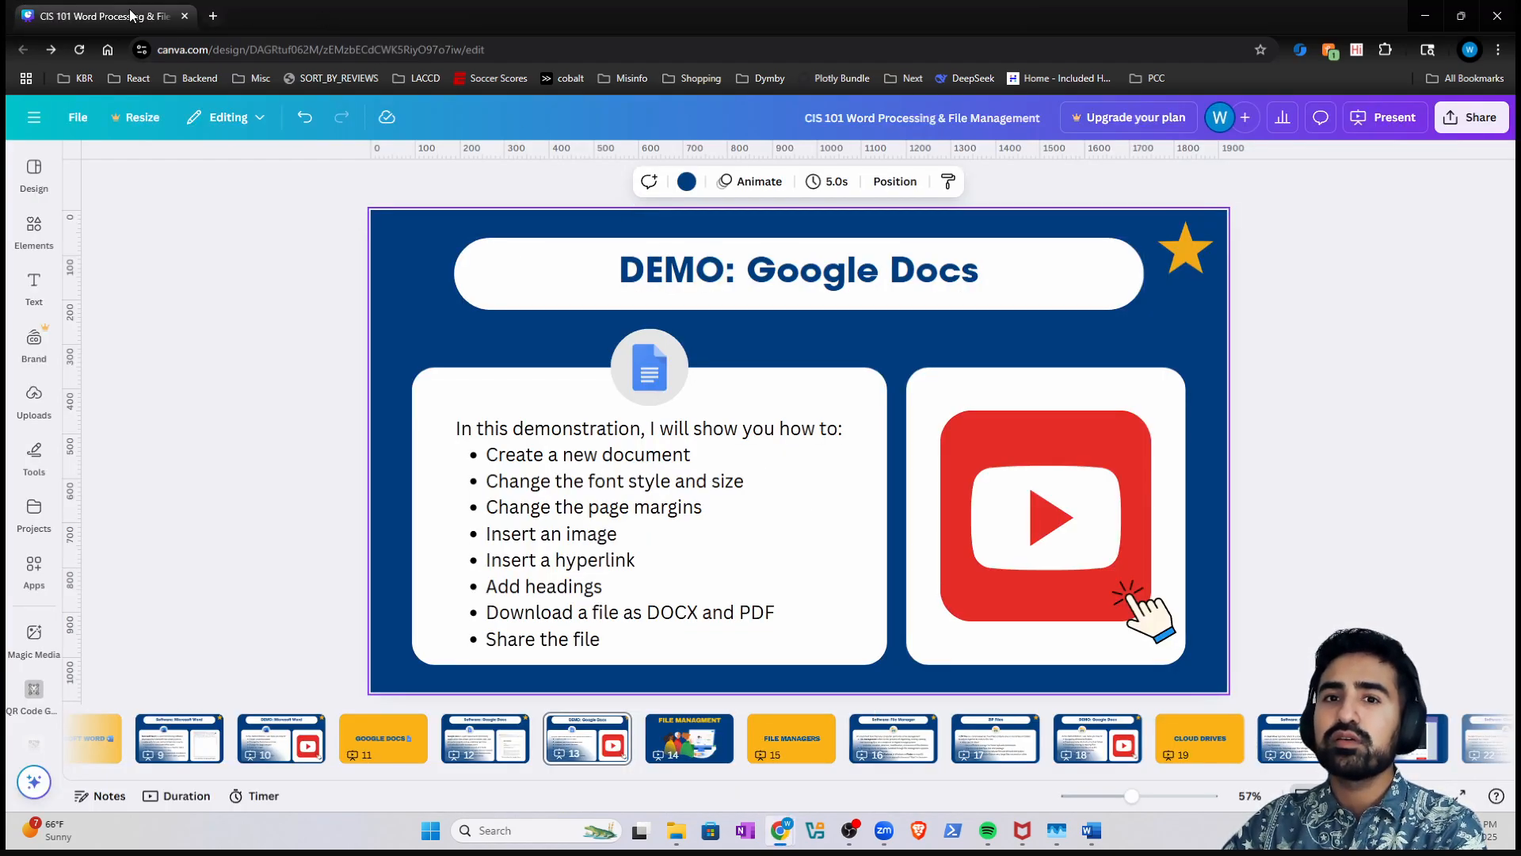
key("super+Left")
key("super+Left")
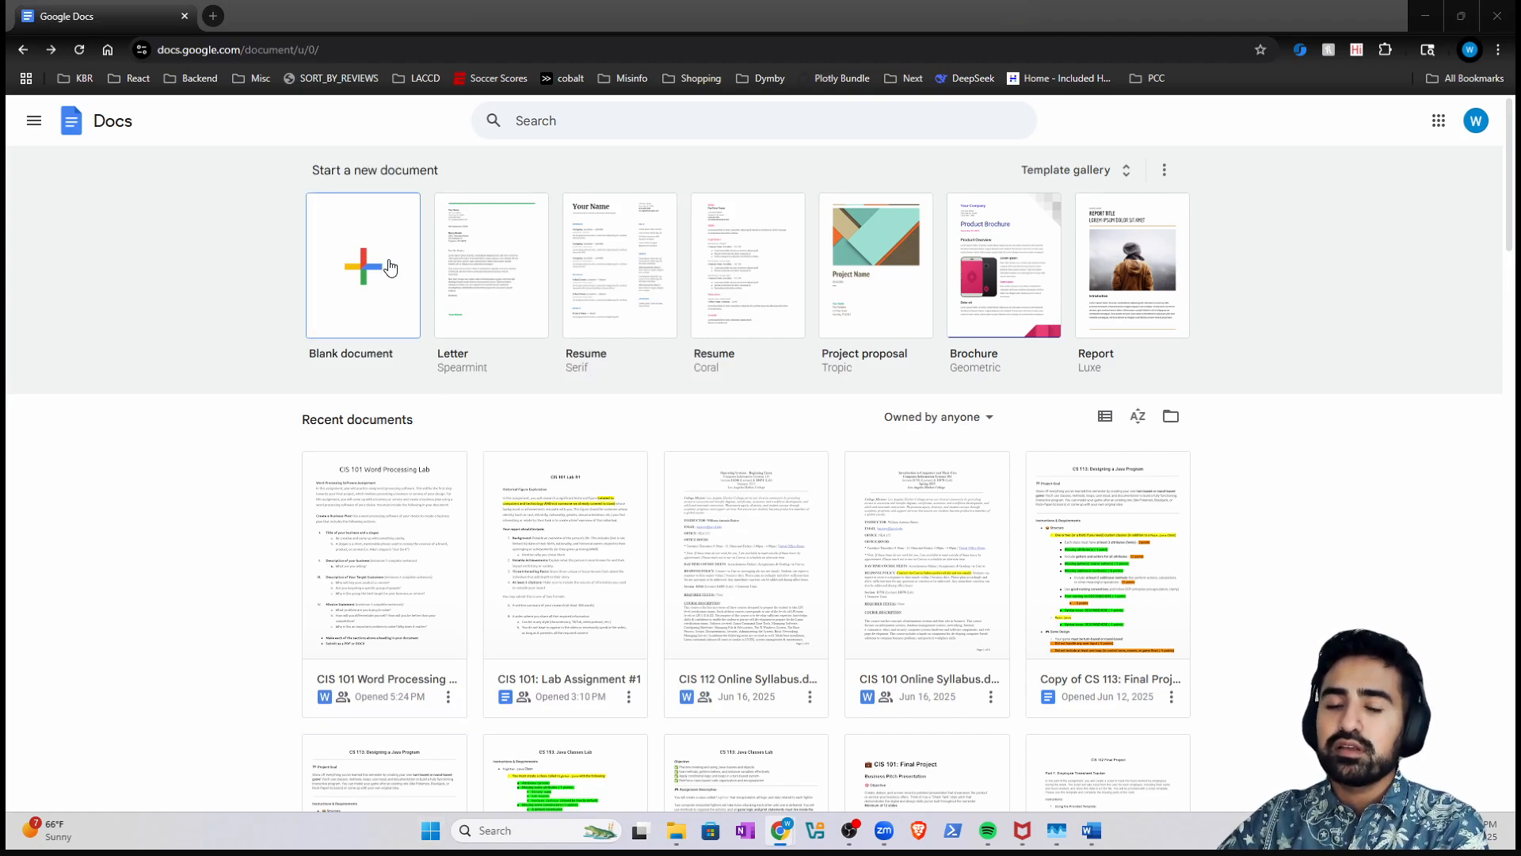
left_click(370, 279)
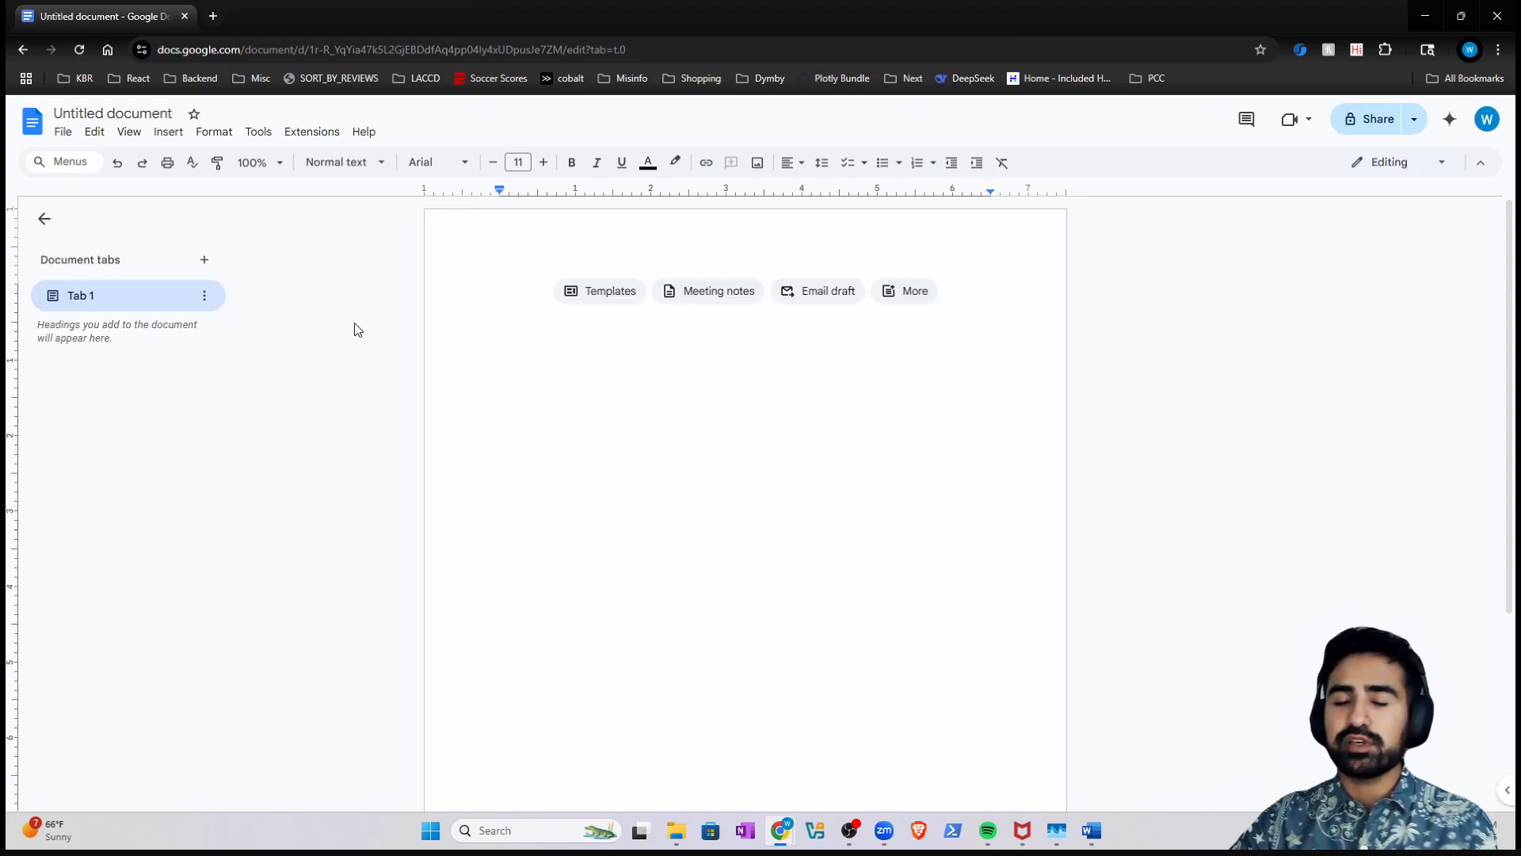
left_click(1091, 830)
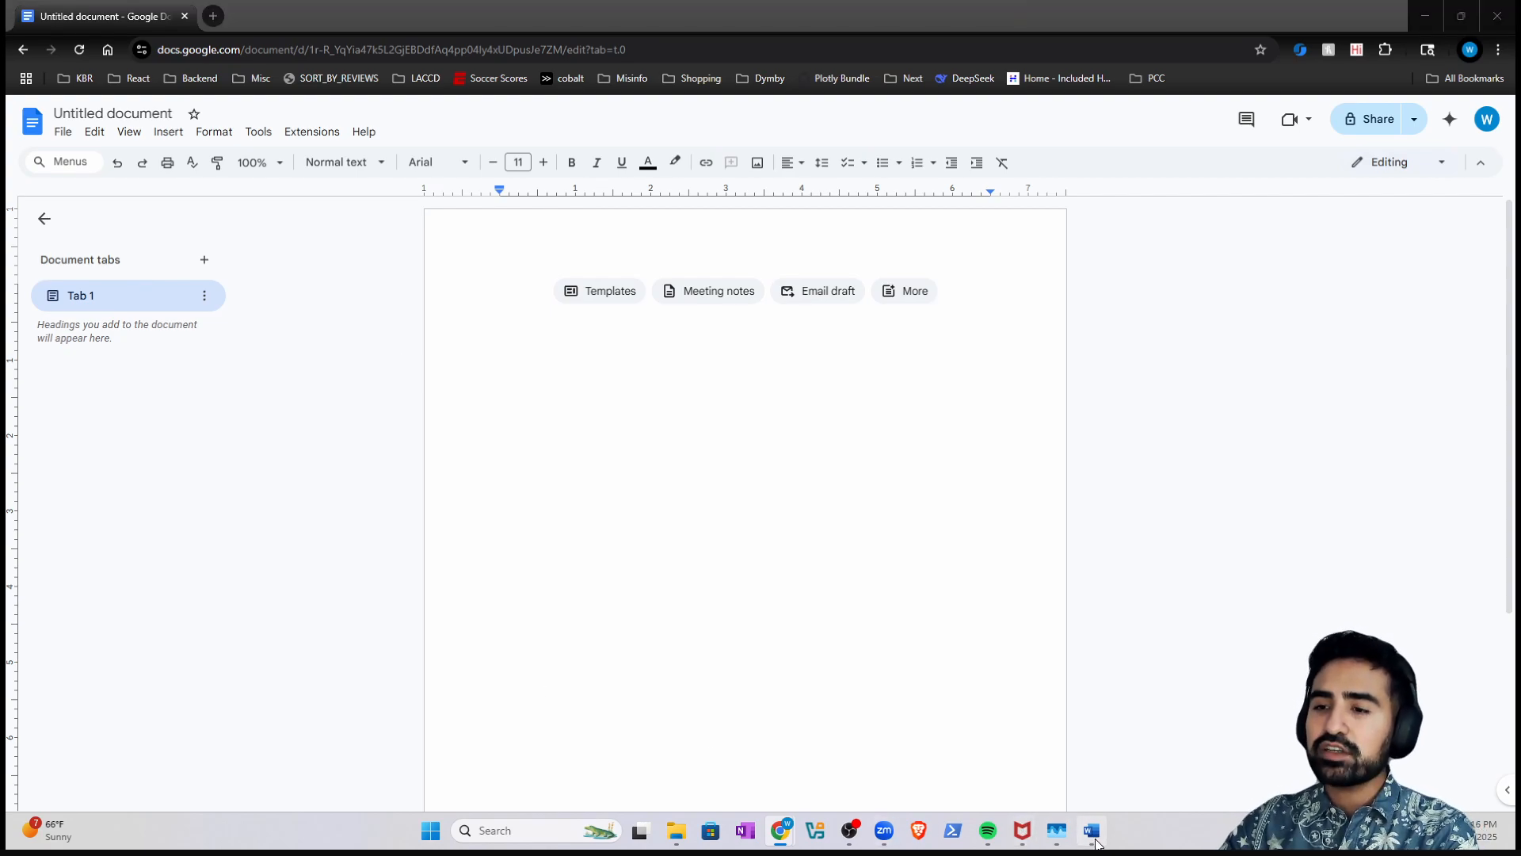
- Delete the empty line before Second Paragraph in Word, copy the whole document, and minimize Word
scroll(854, 628, "down", 3)
left_click(829, 591)
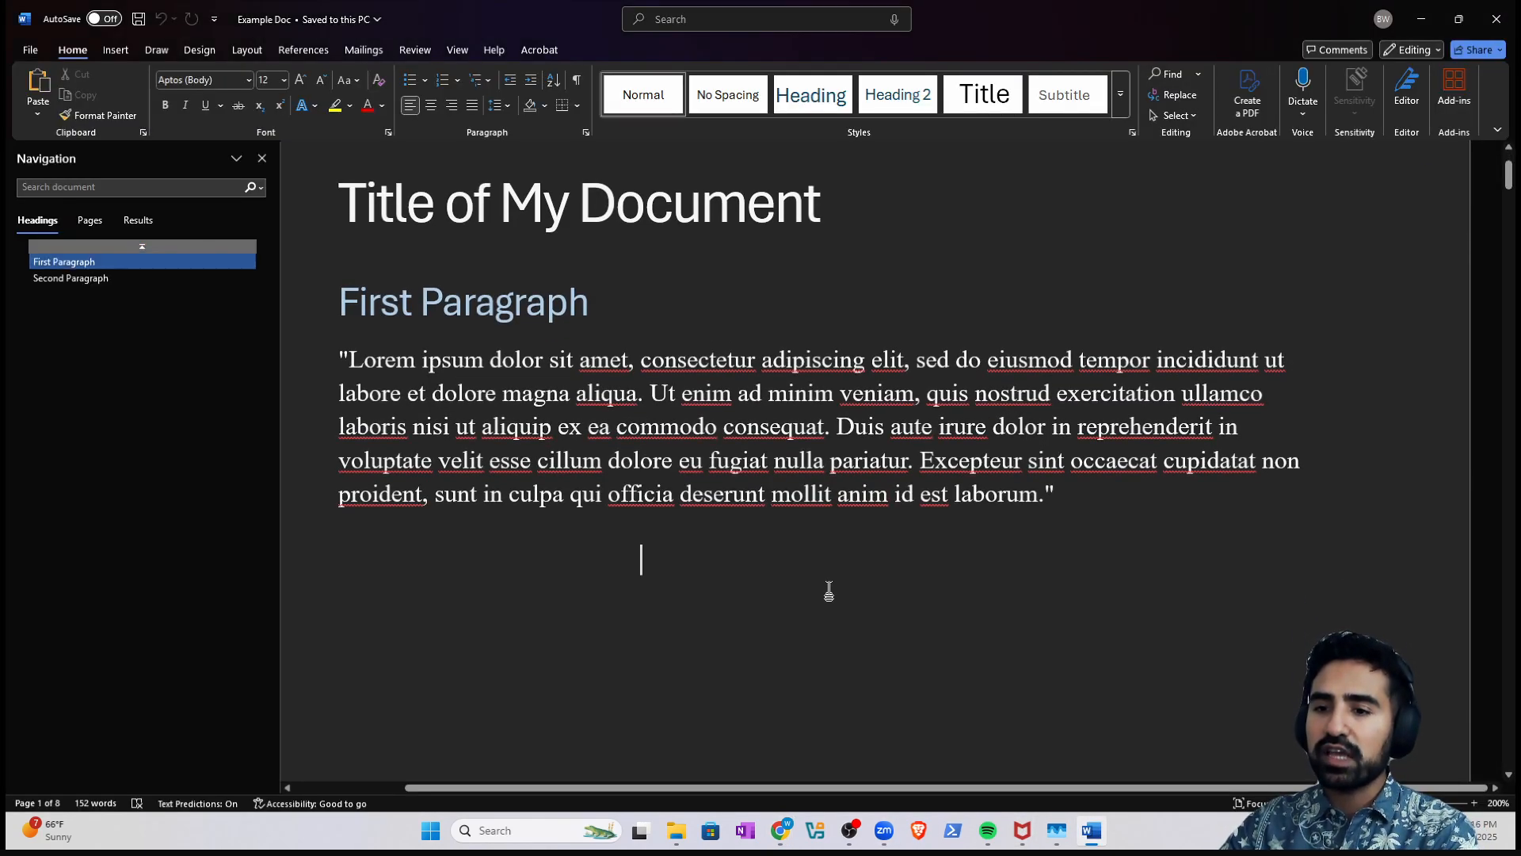
key("ctrl+a")
left_click(824, 589)
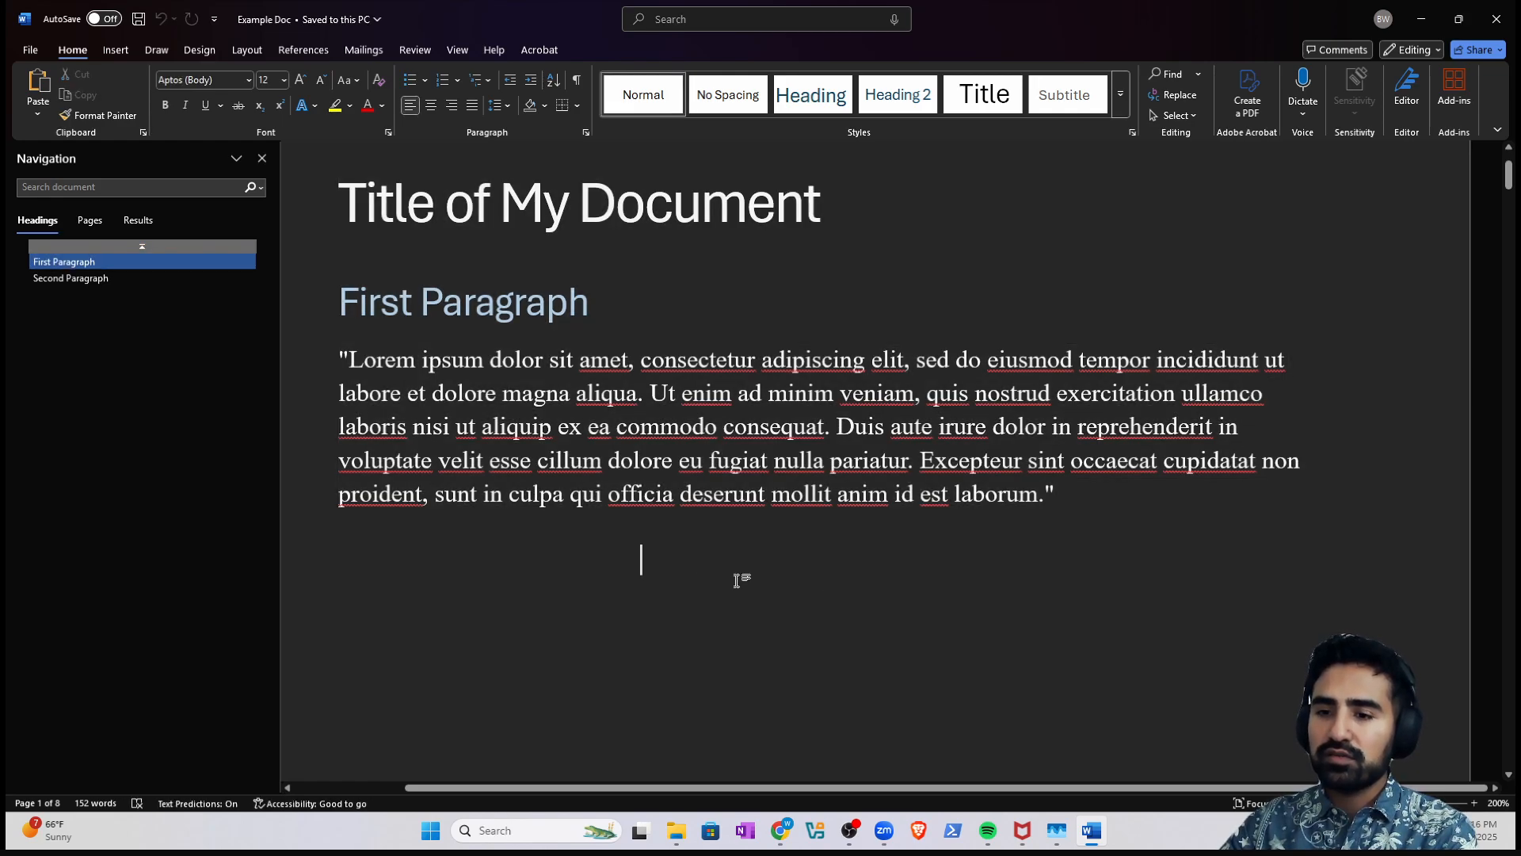
left_click(366, 563)
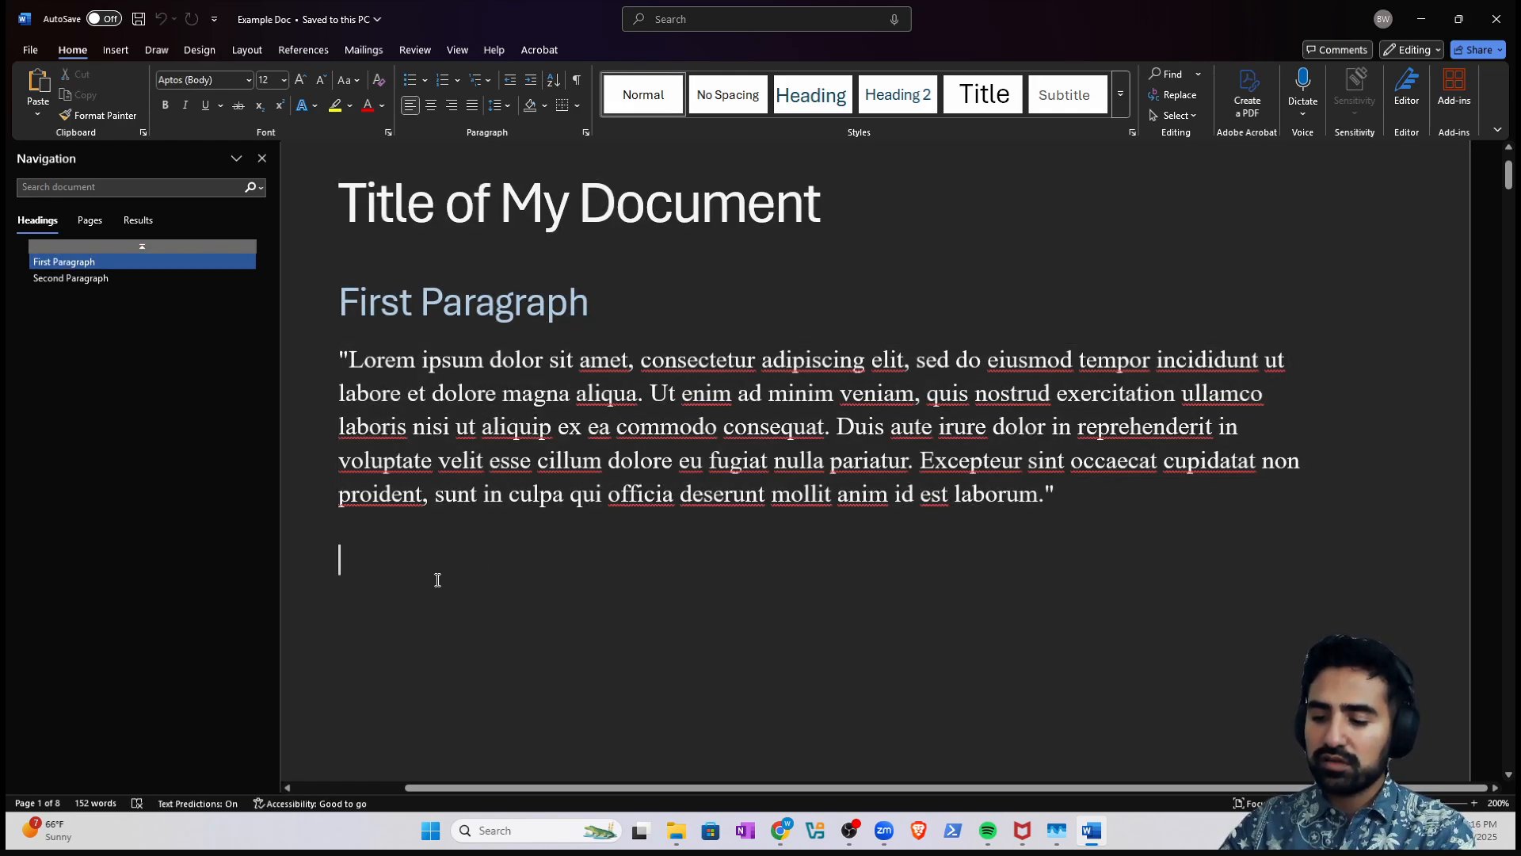
key("ctrl+alt+1")
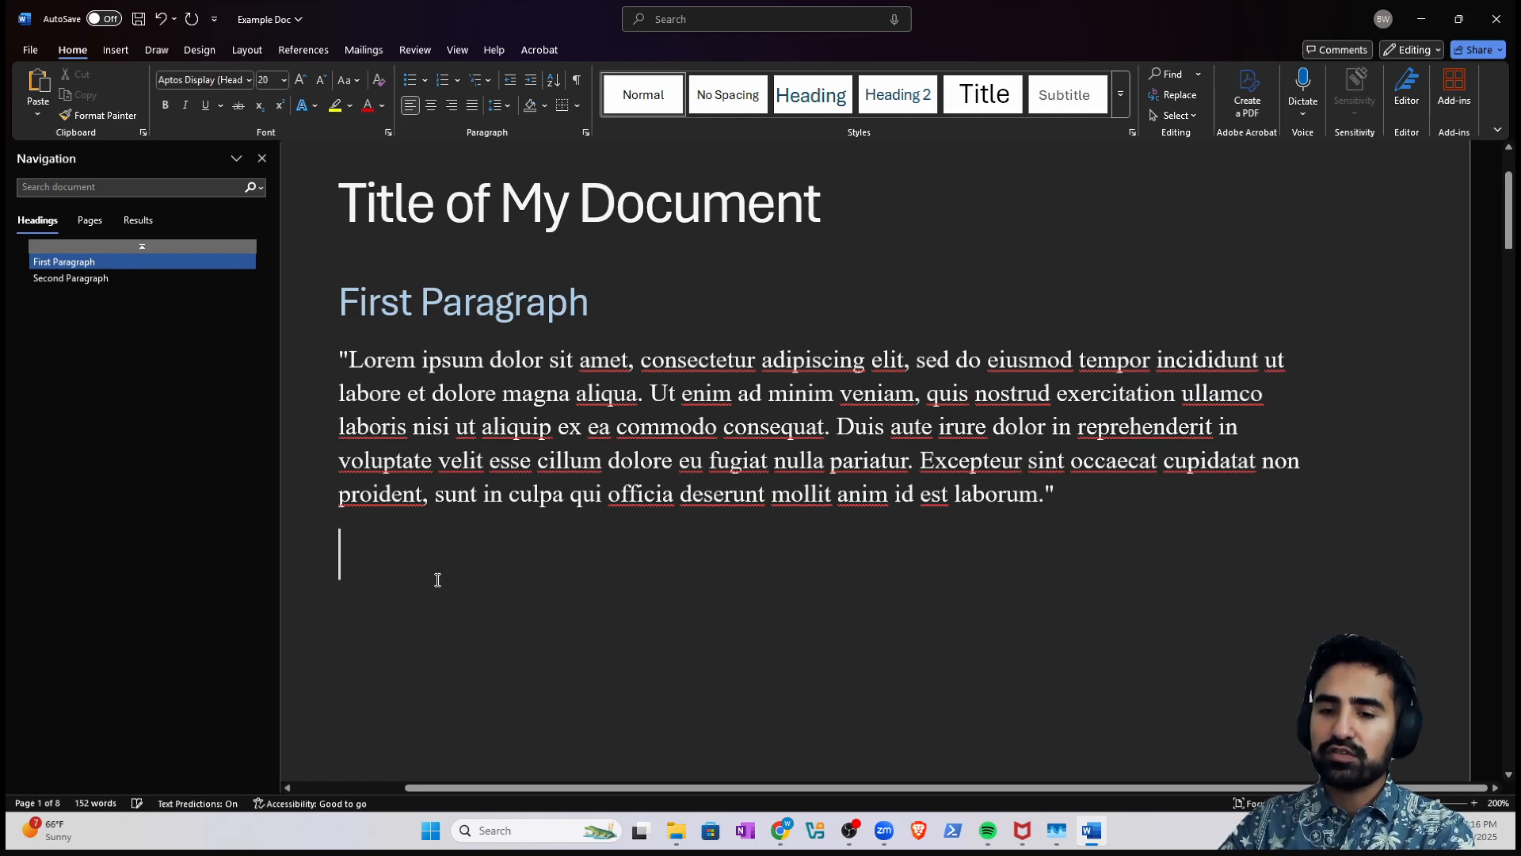
key("Delete")
key("Delete")
key("ctrl+a")
key("super+c")
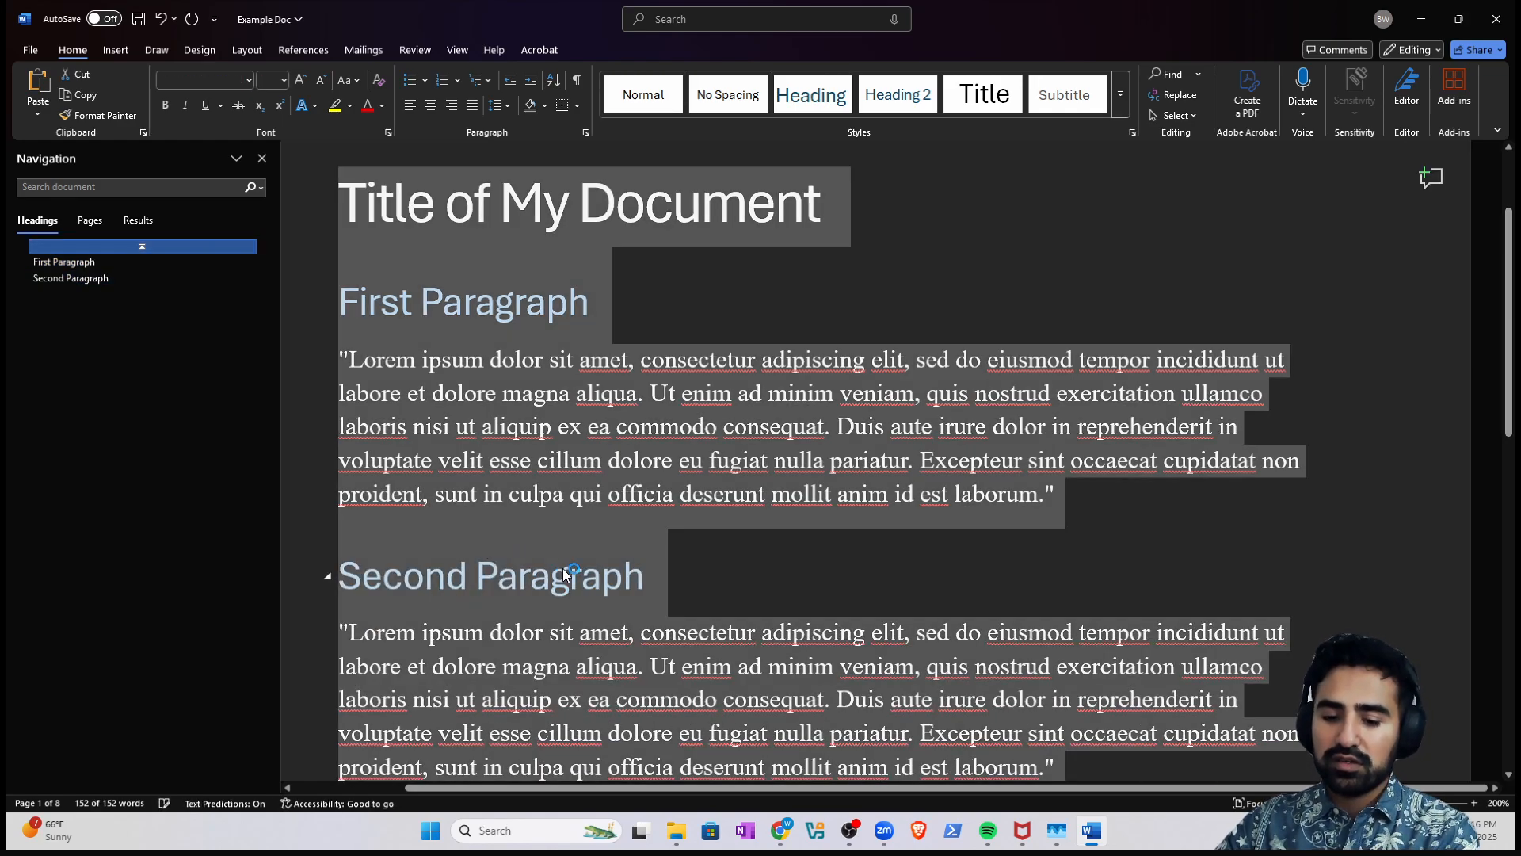
left_click(1421, 18)
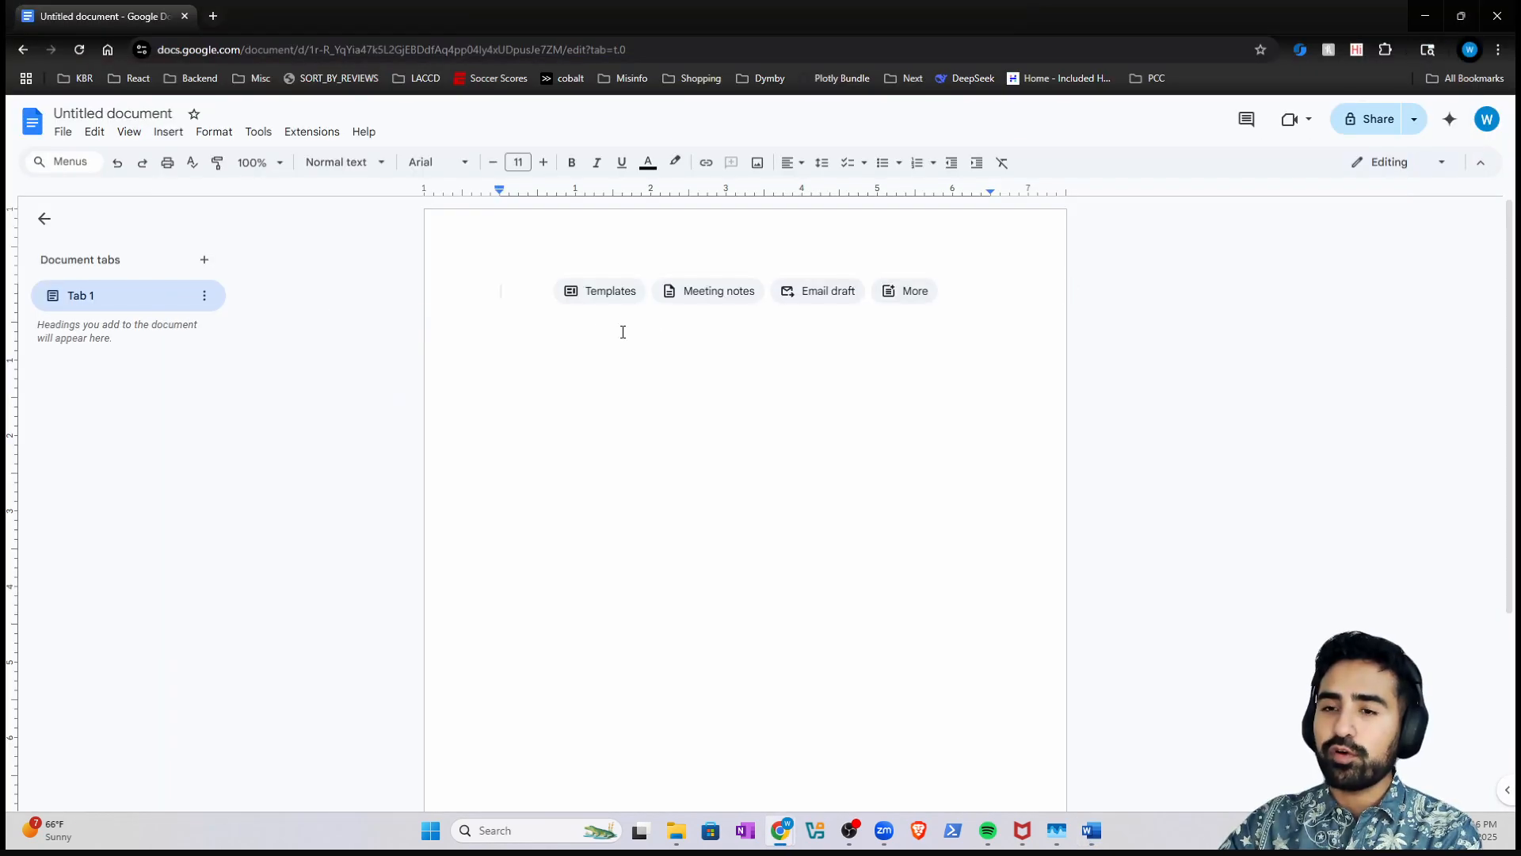
- Paste the Word text without formatting and insert a blank line before First Paragraph
right_click(515, 294)
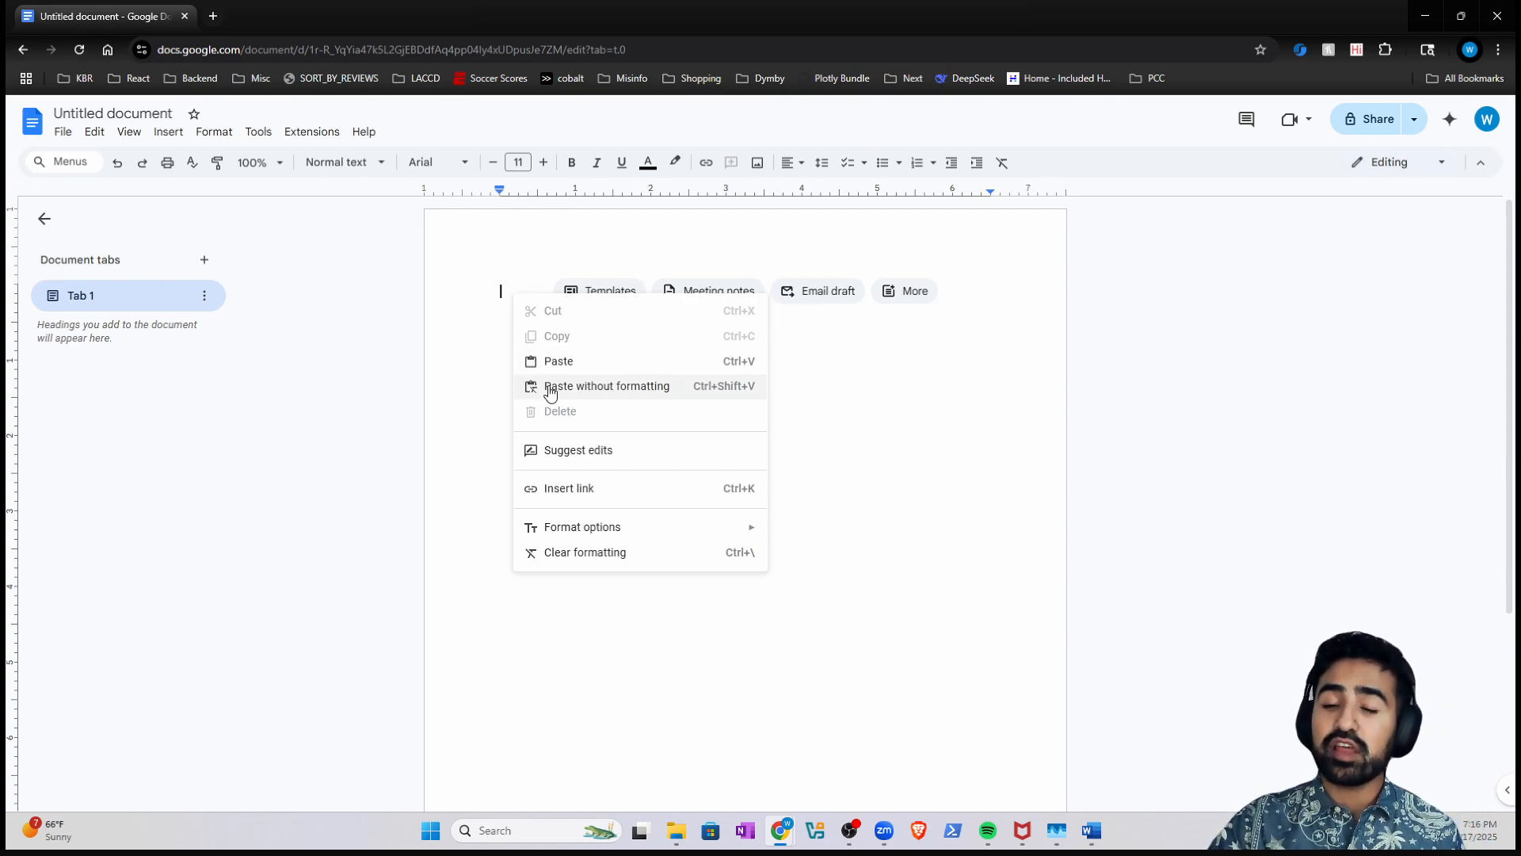
left_click(606, 385)
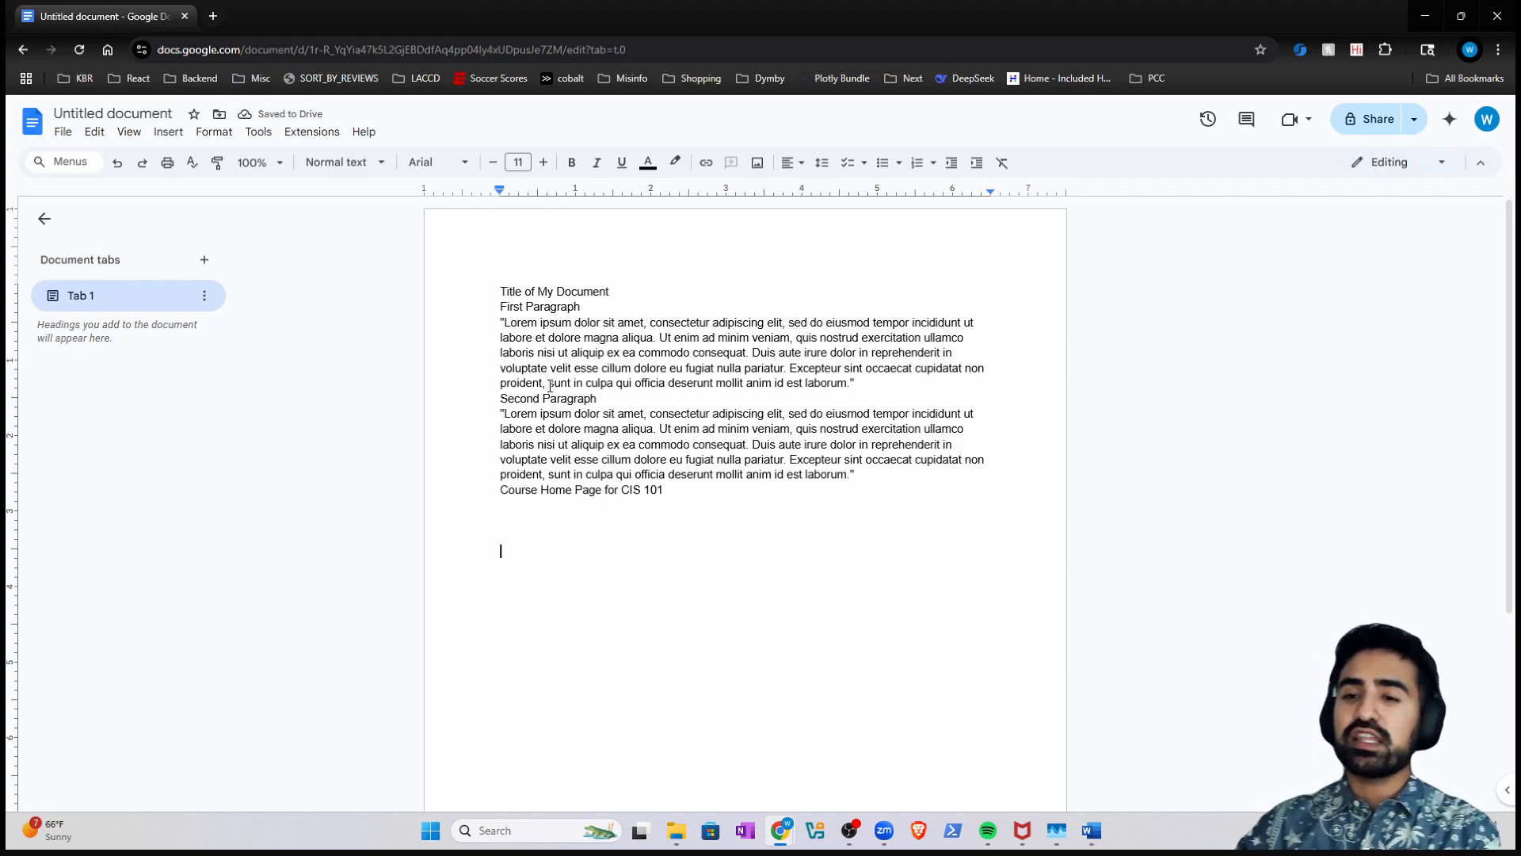
left_click(500, 305)
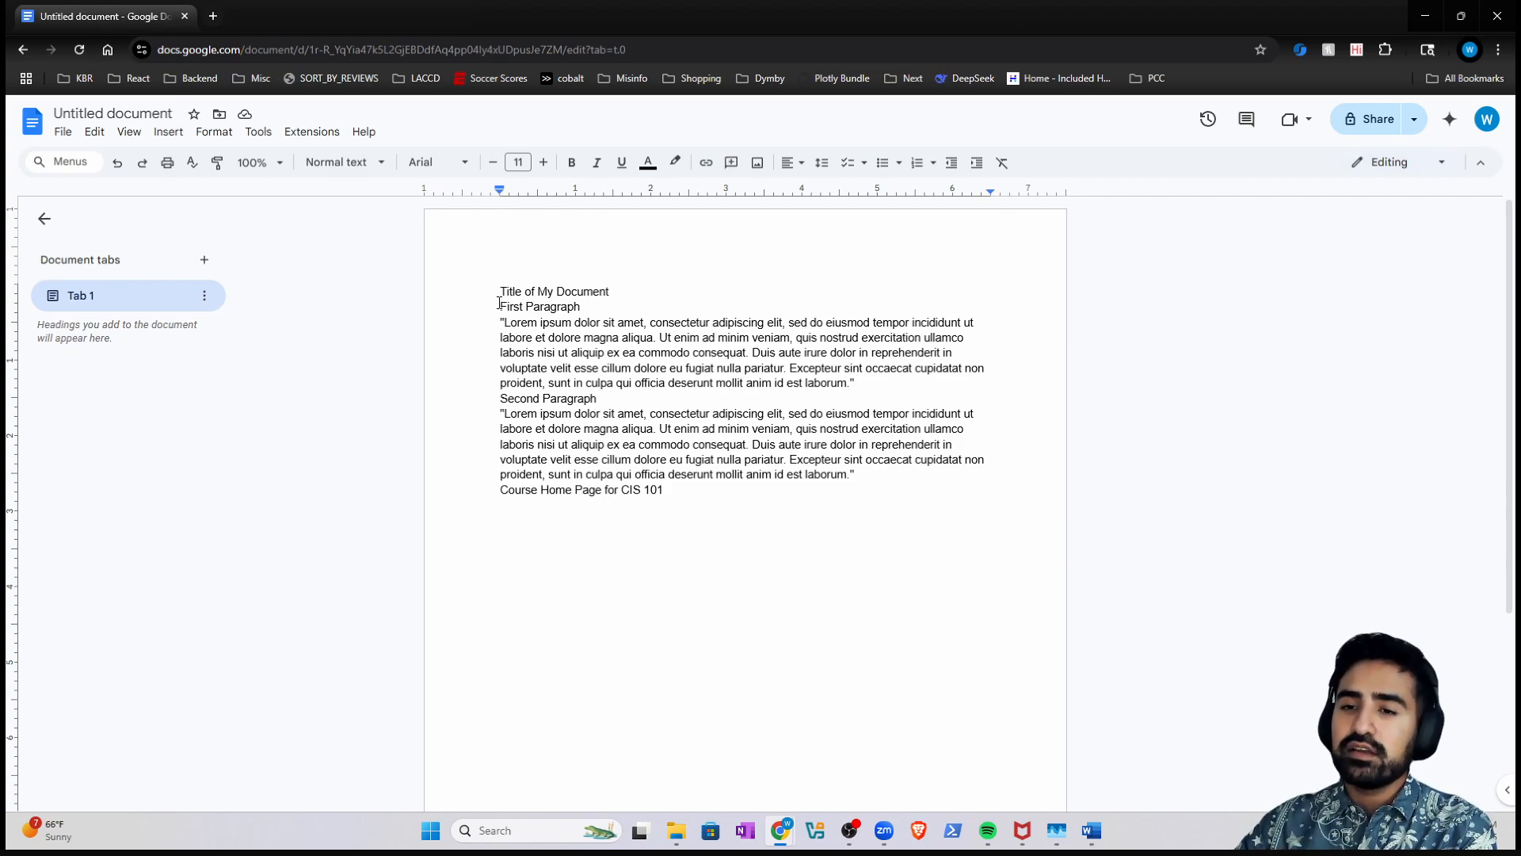
key("Return")
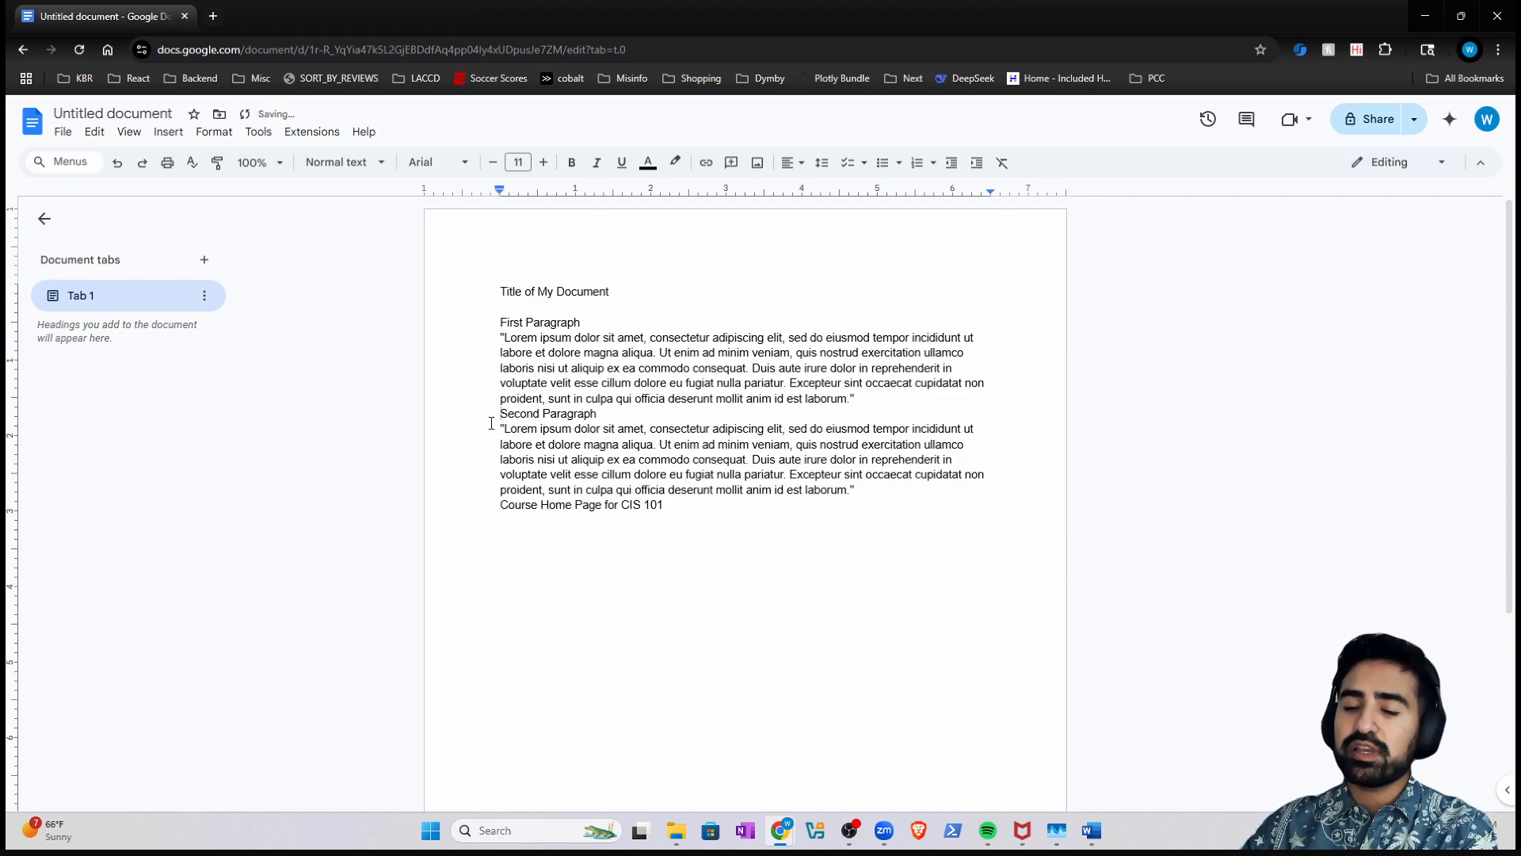
- Add a blank line before Second Paragraph and set the title to 24 pt
key("Return")
triple_click(567, 289)
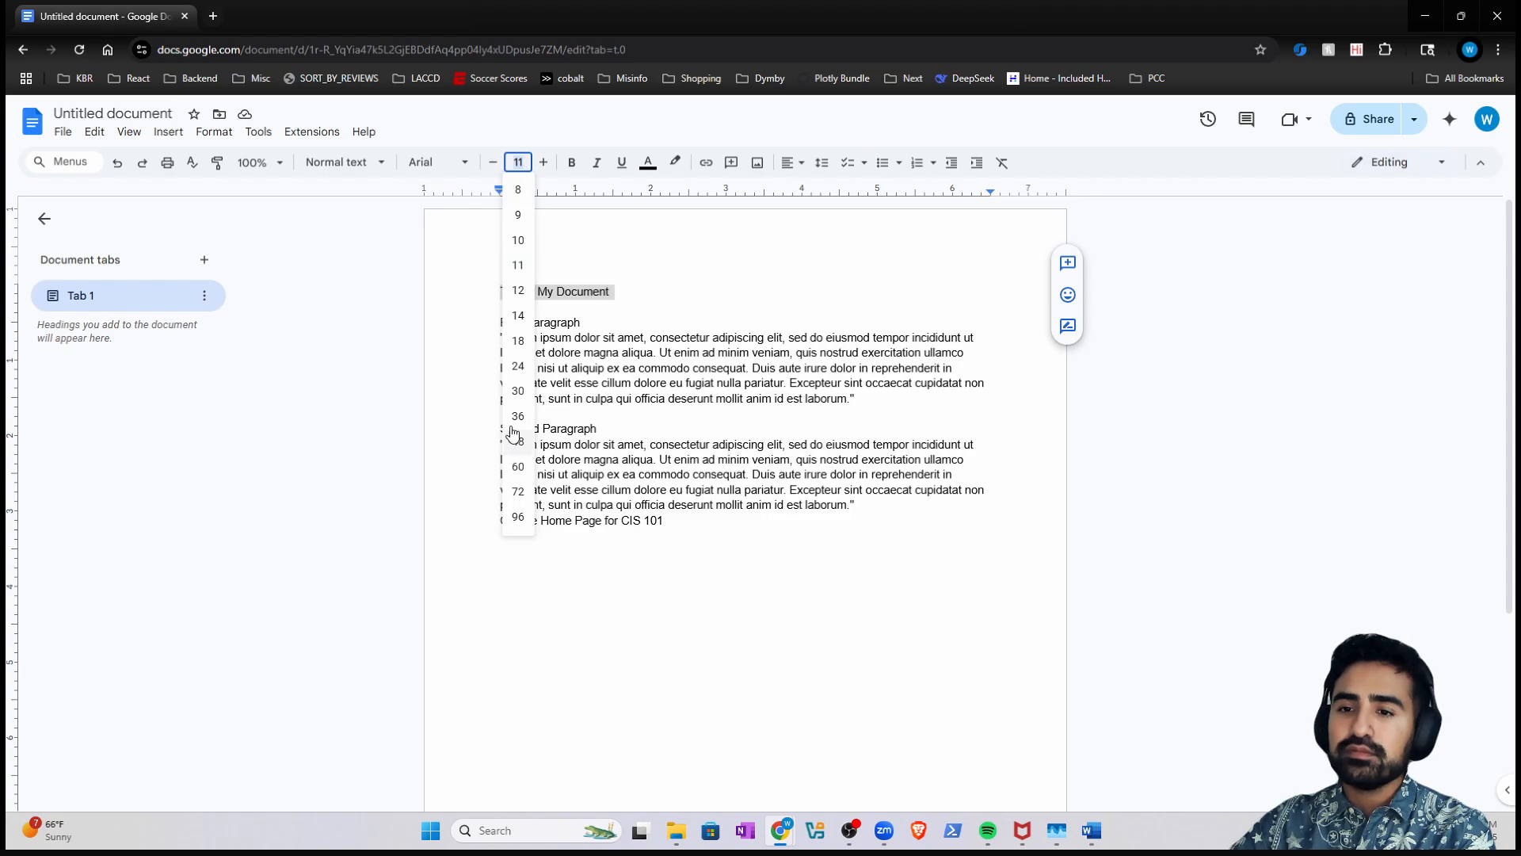
left_click(519, 369)
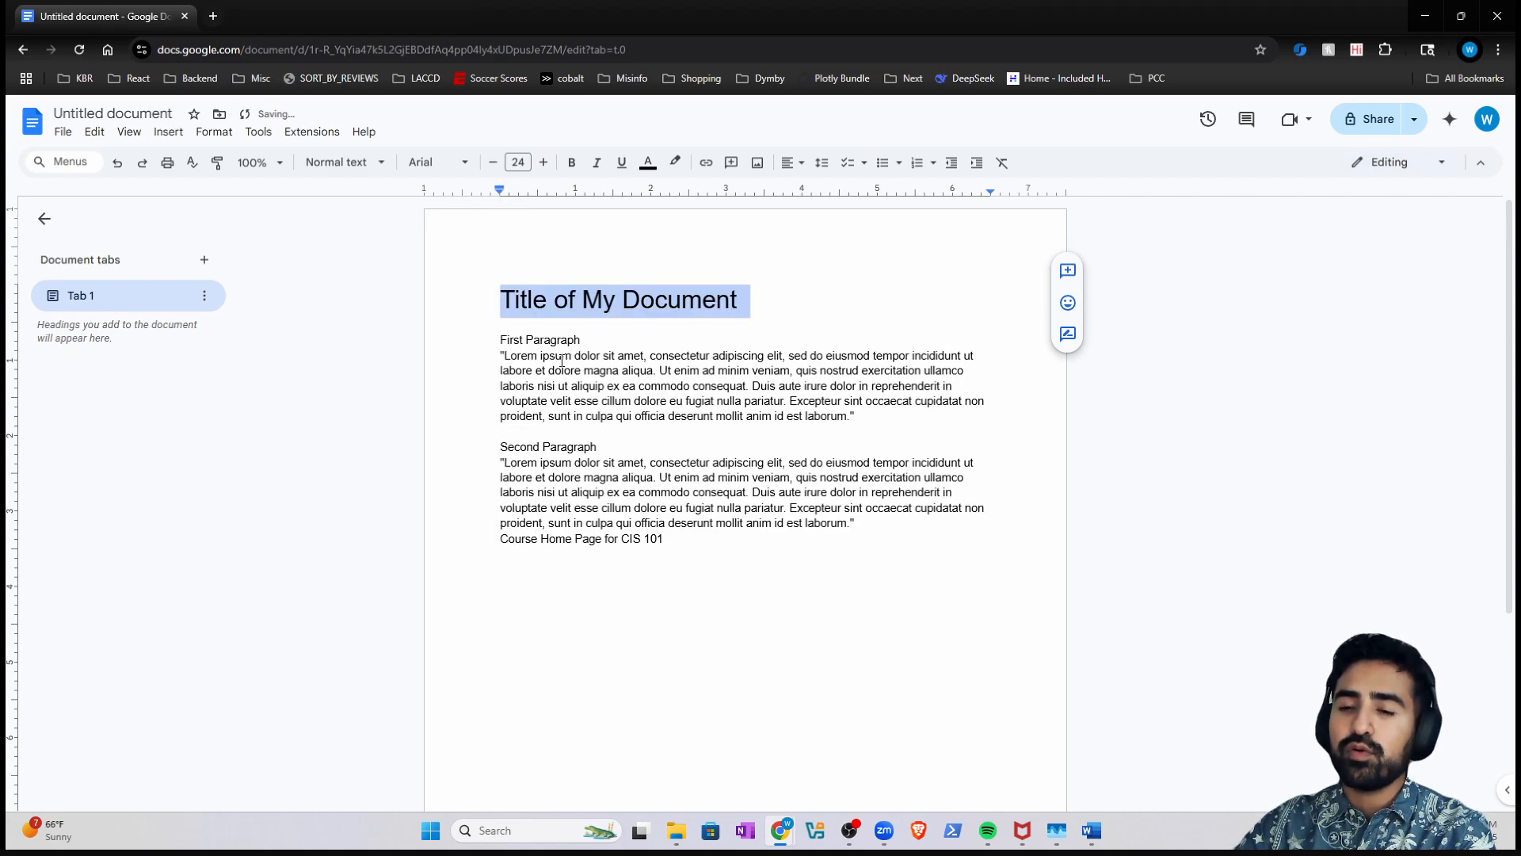
- Set the First Paragraph and Second Paragraph headings to 18 pt
triple_click(553, 338)
left_click(515, 161)
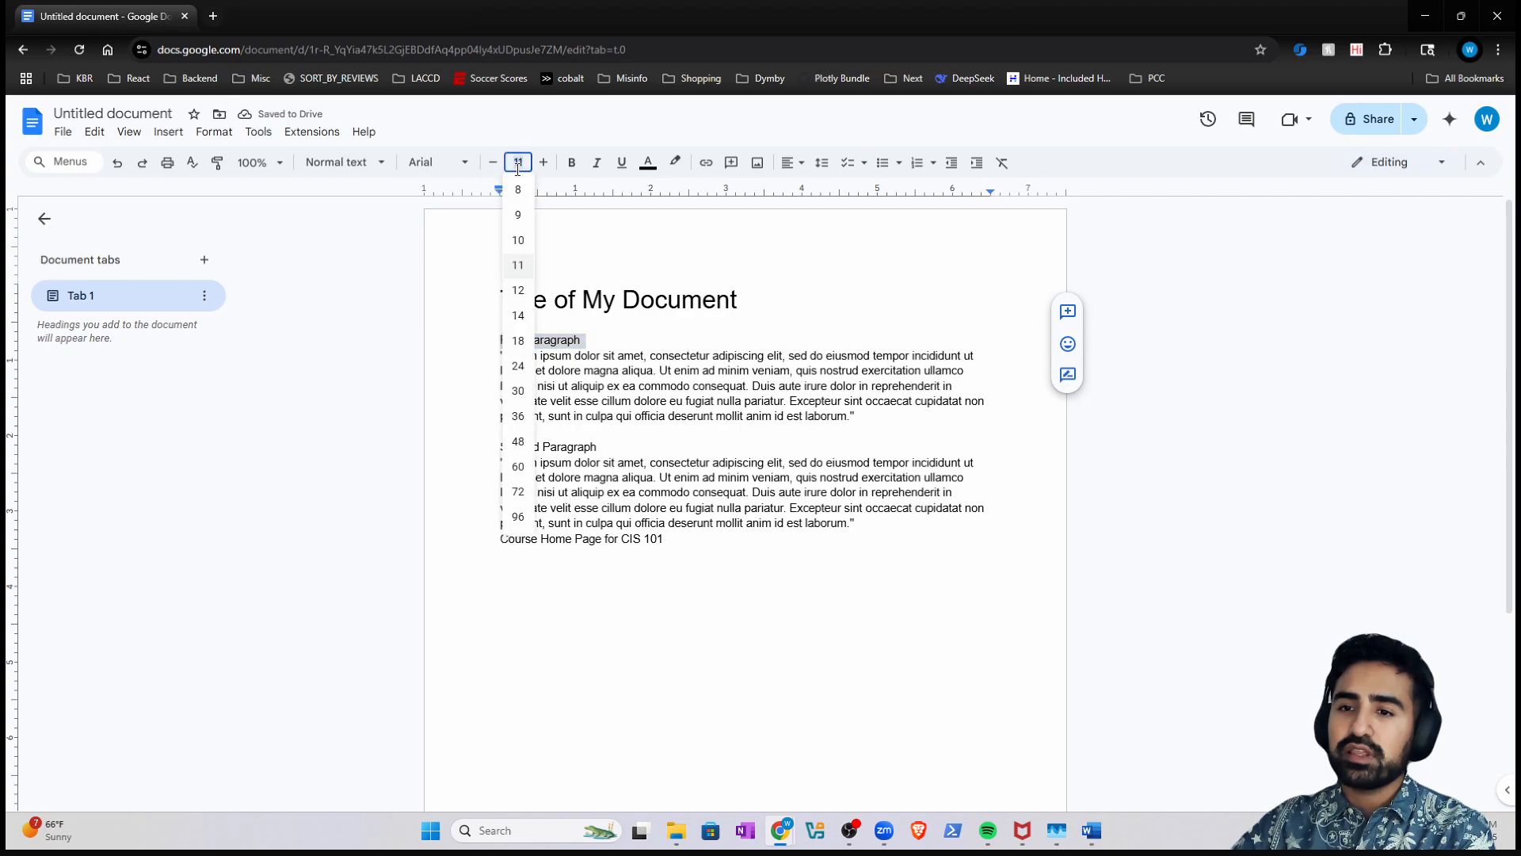
left_click(519, 342)
triple_click(554, 461)
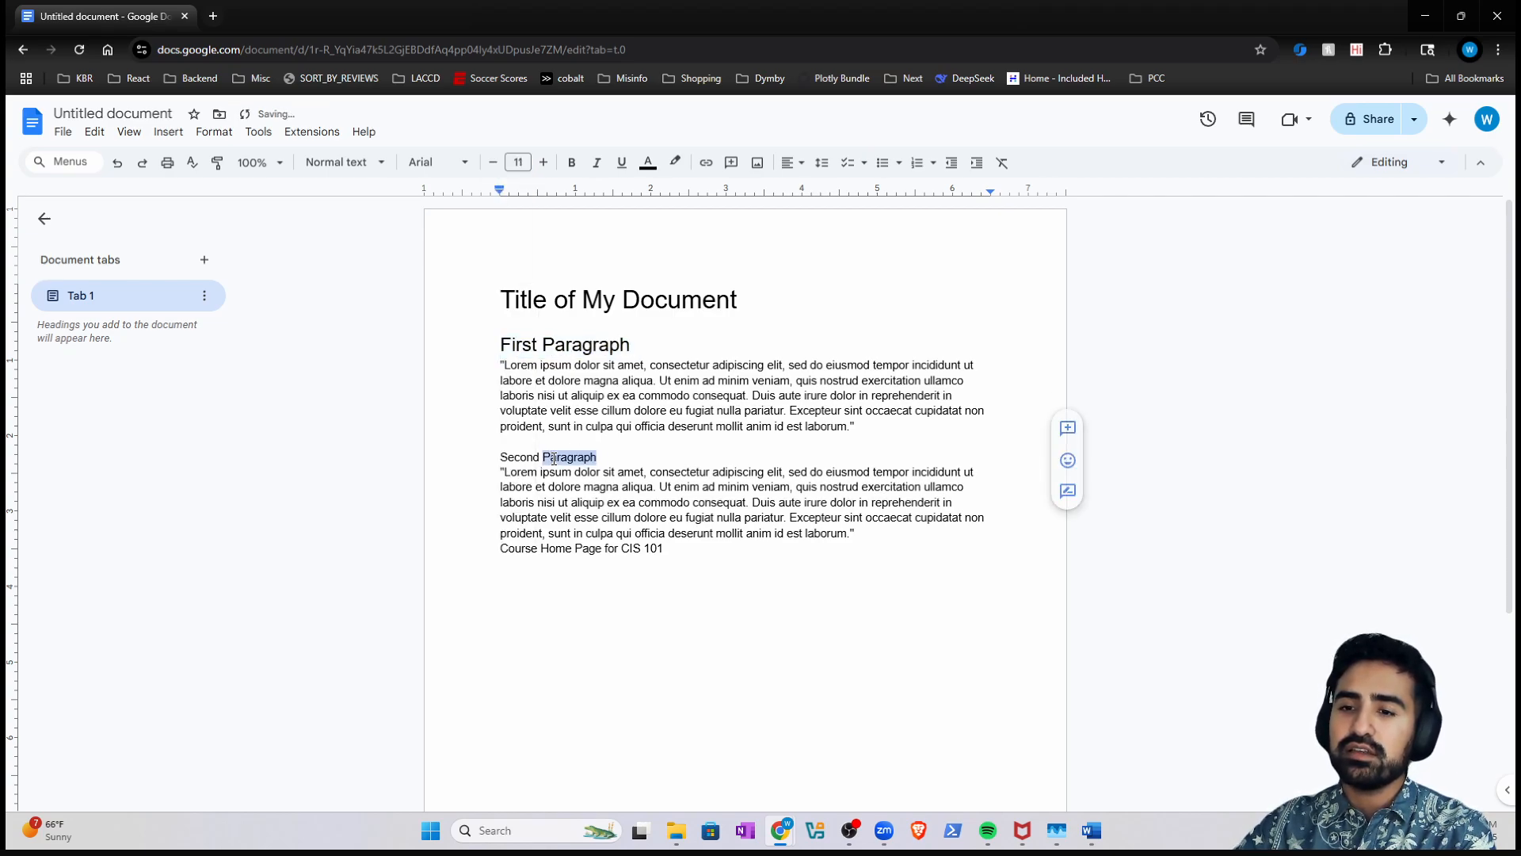
left_click(518, 162)
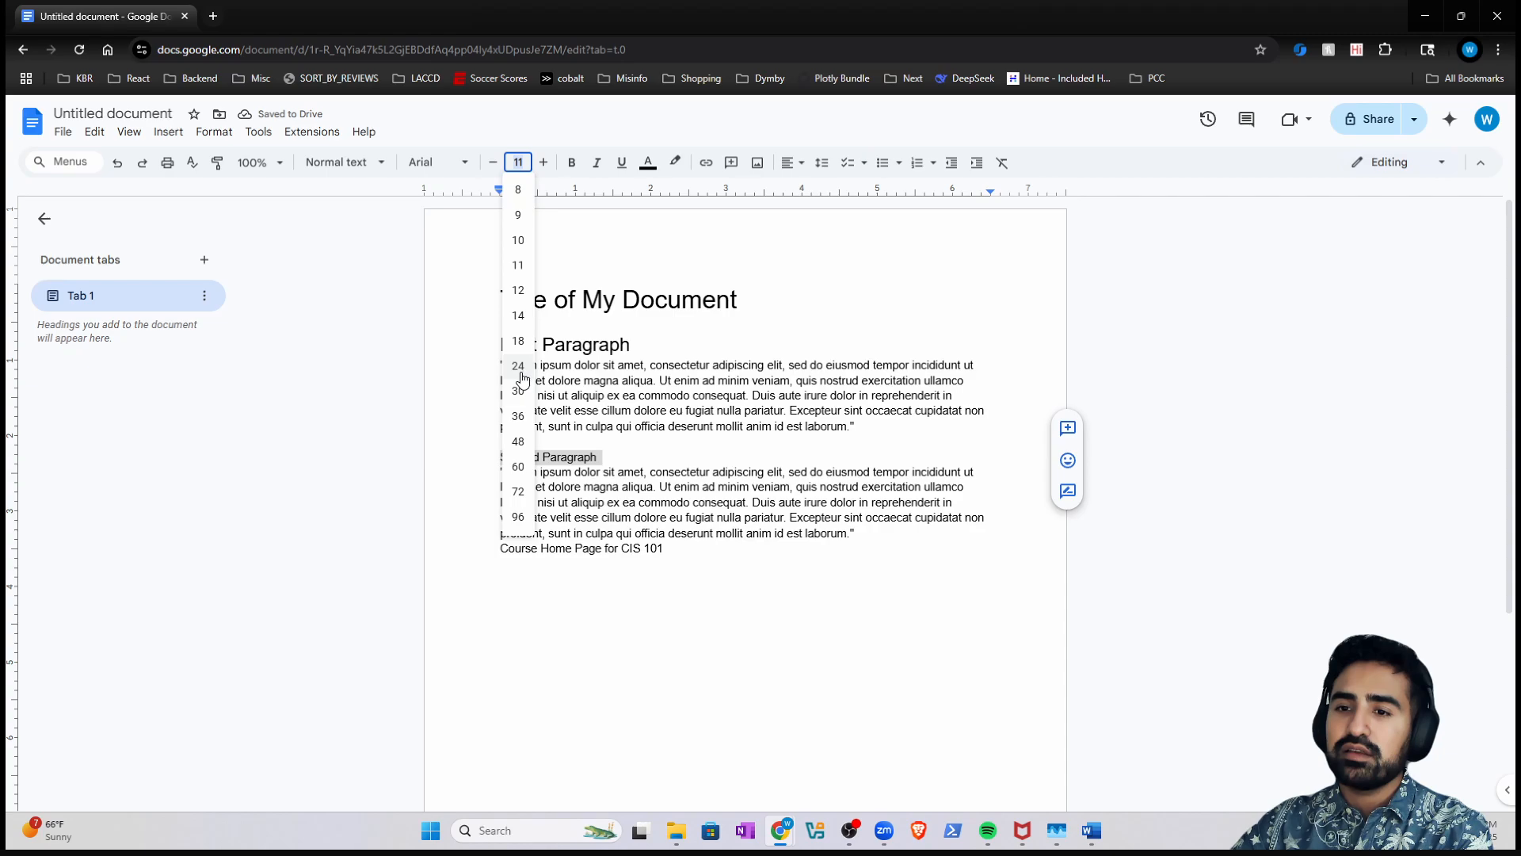
left_click(519, 340)
left_click(677, 449)
triple_click(610, 461)
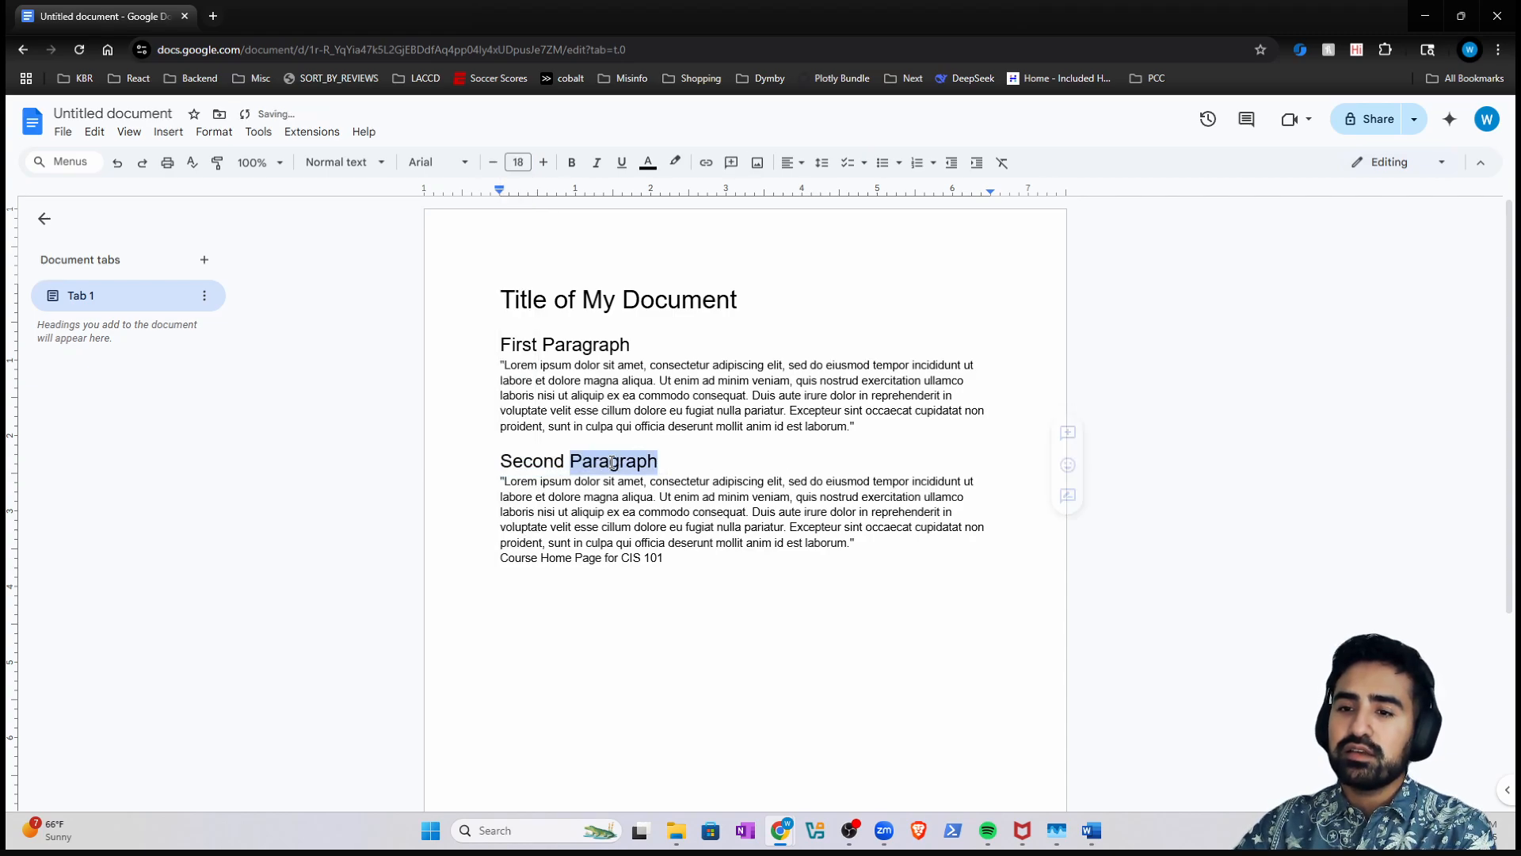
right_click(602, 464)
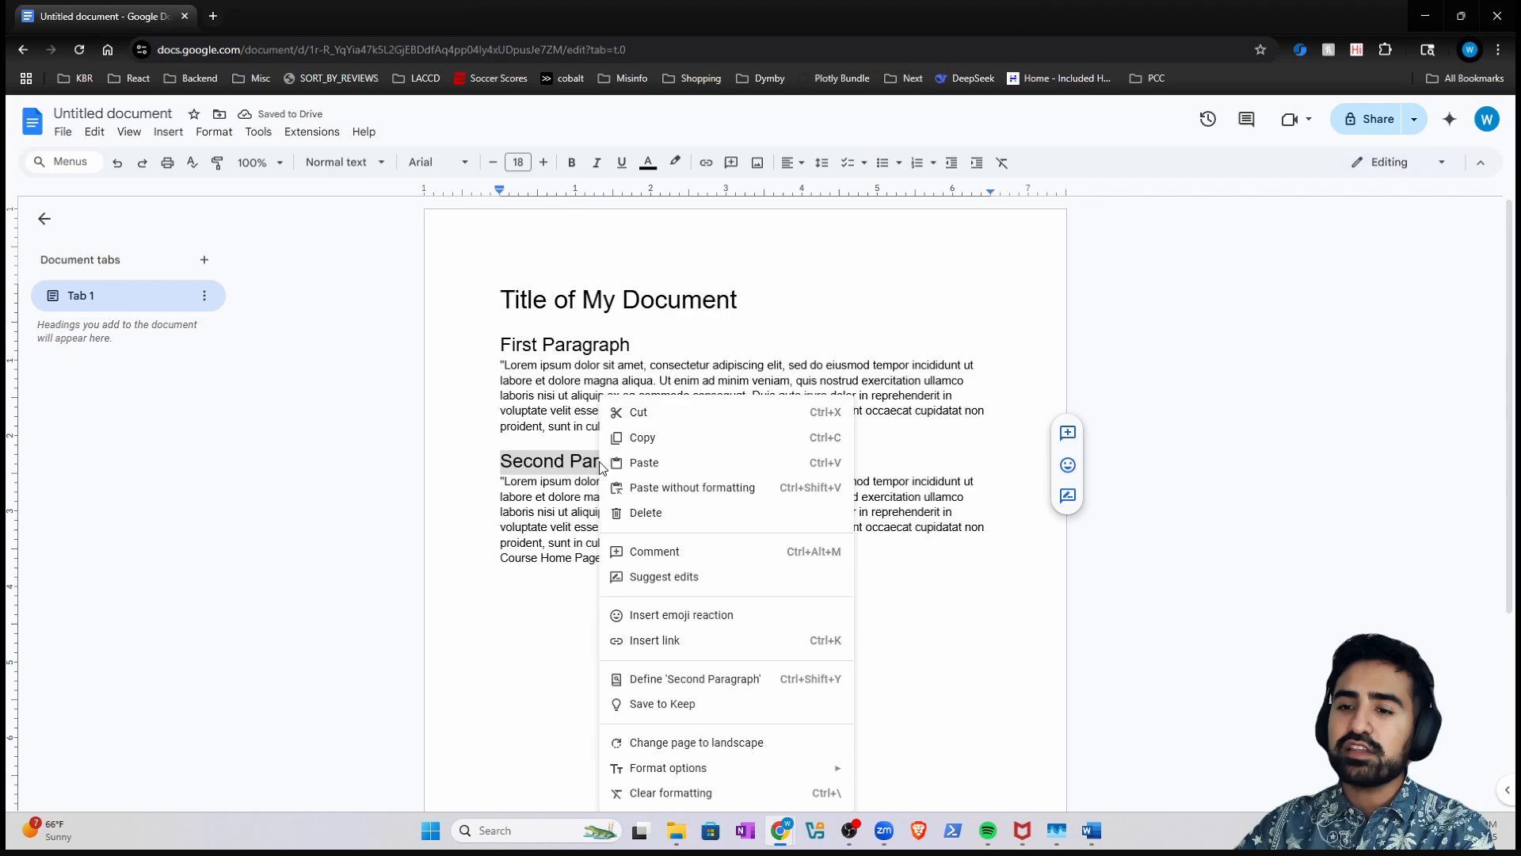
left_click(576, 461)
triple_click(571, 466)
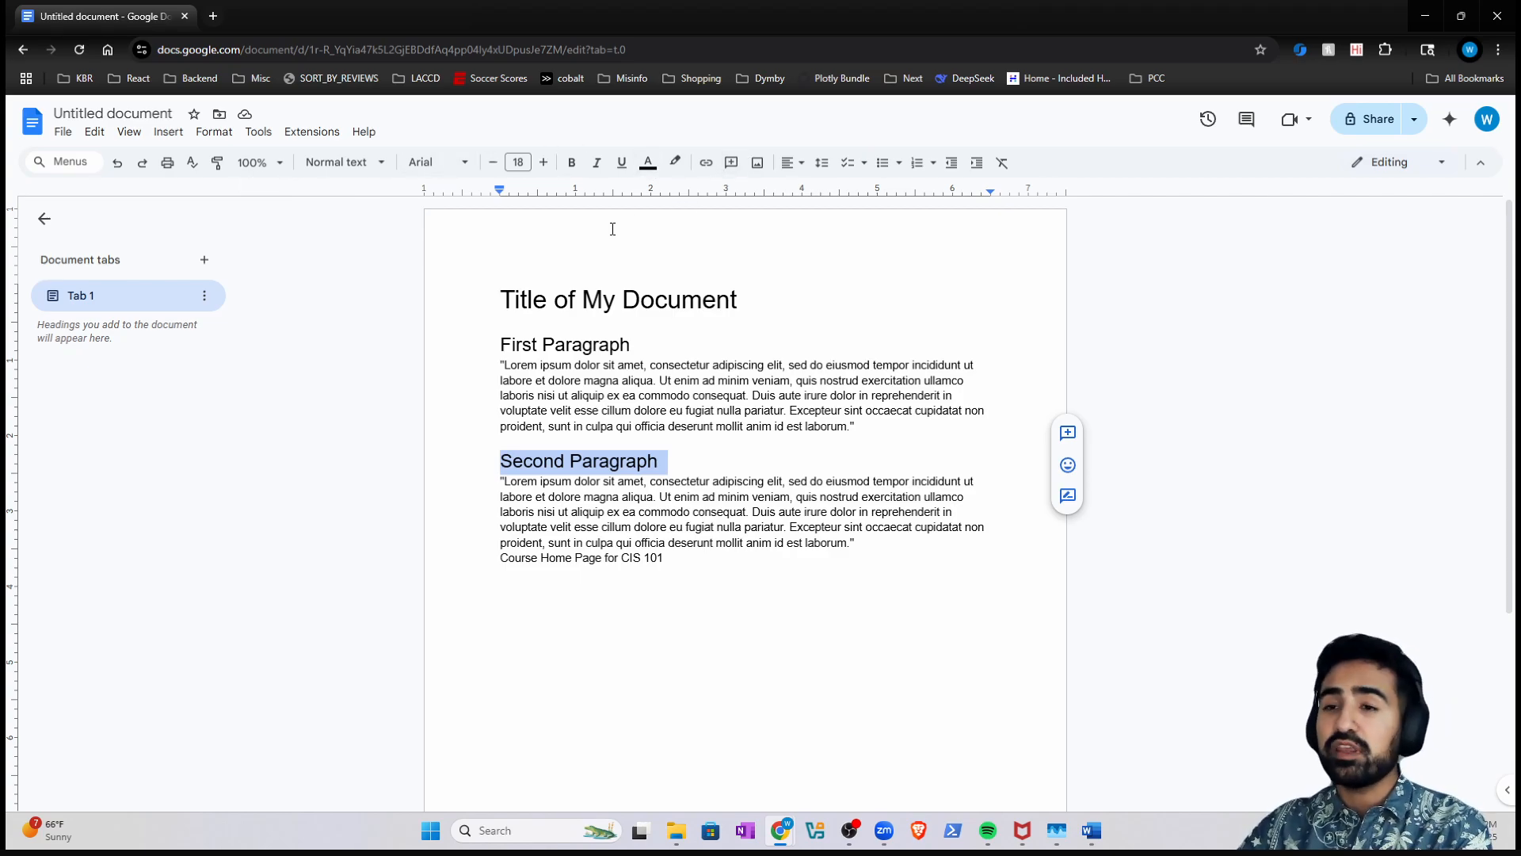
left_click(129, 131)
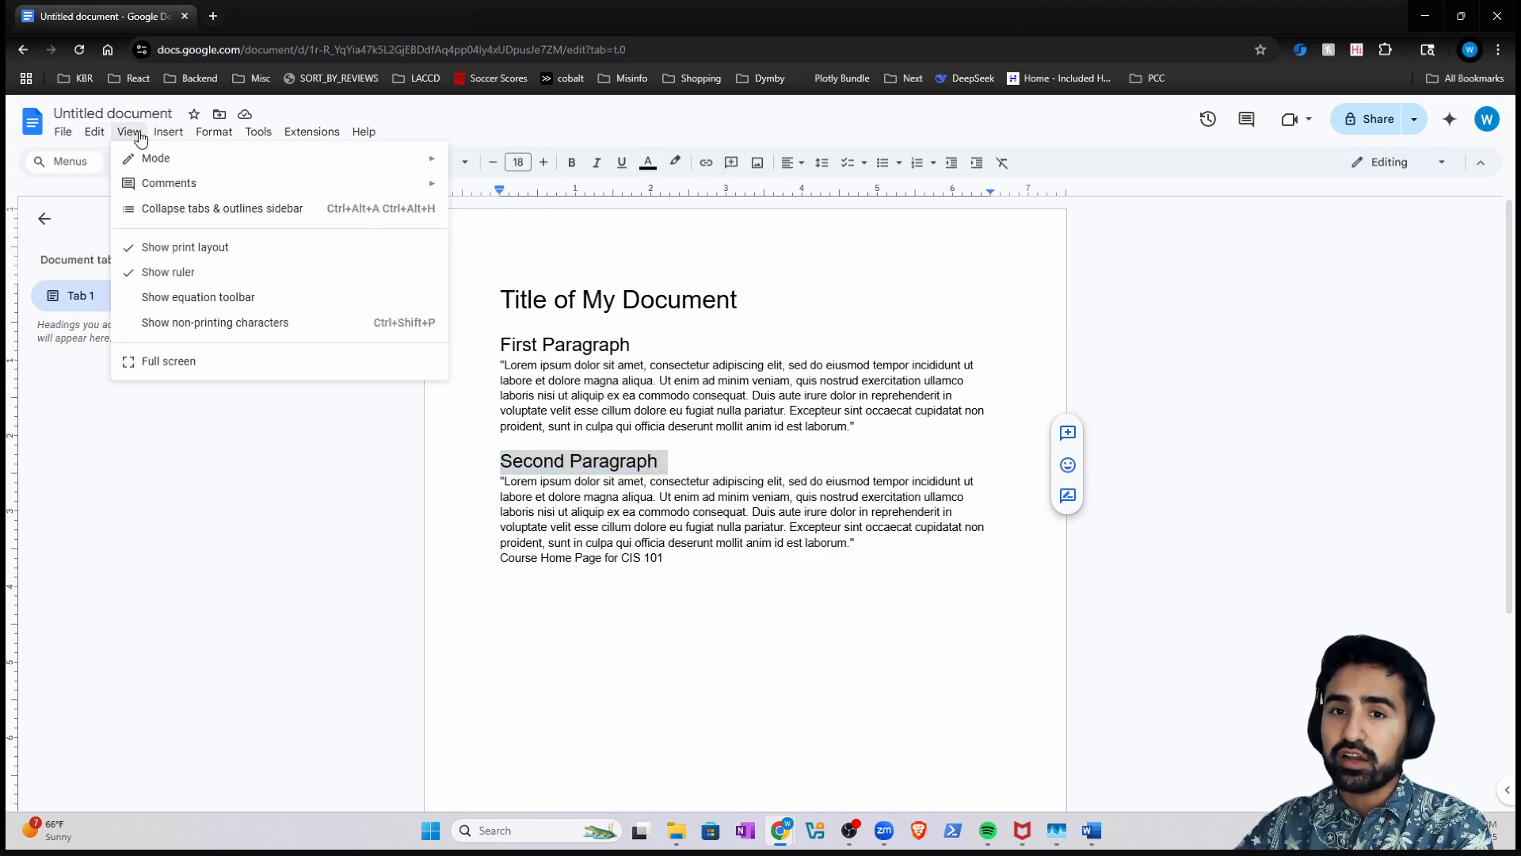
mouse_move(169, 132)
mouse_move(364, 132)
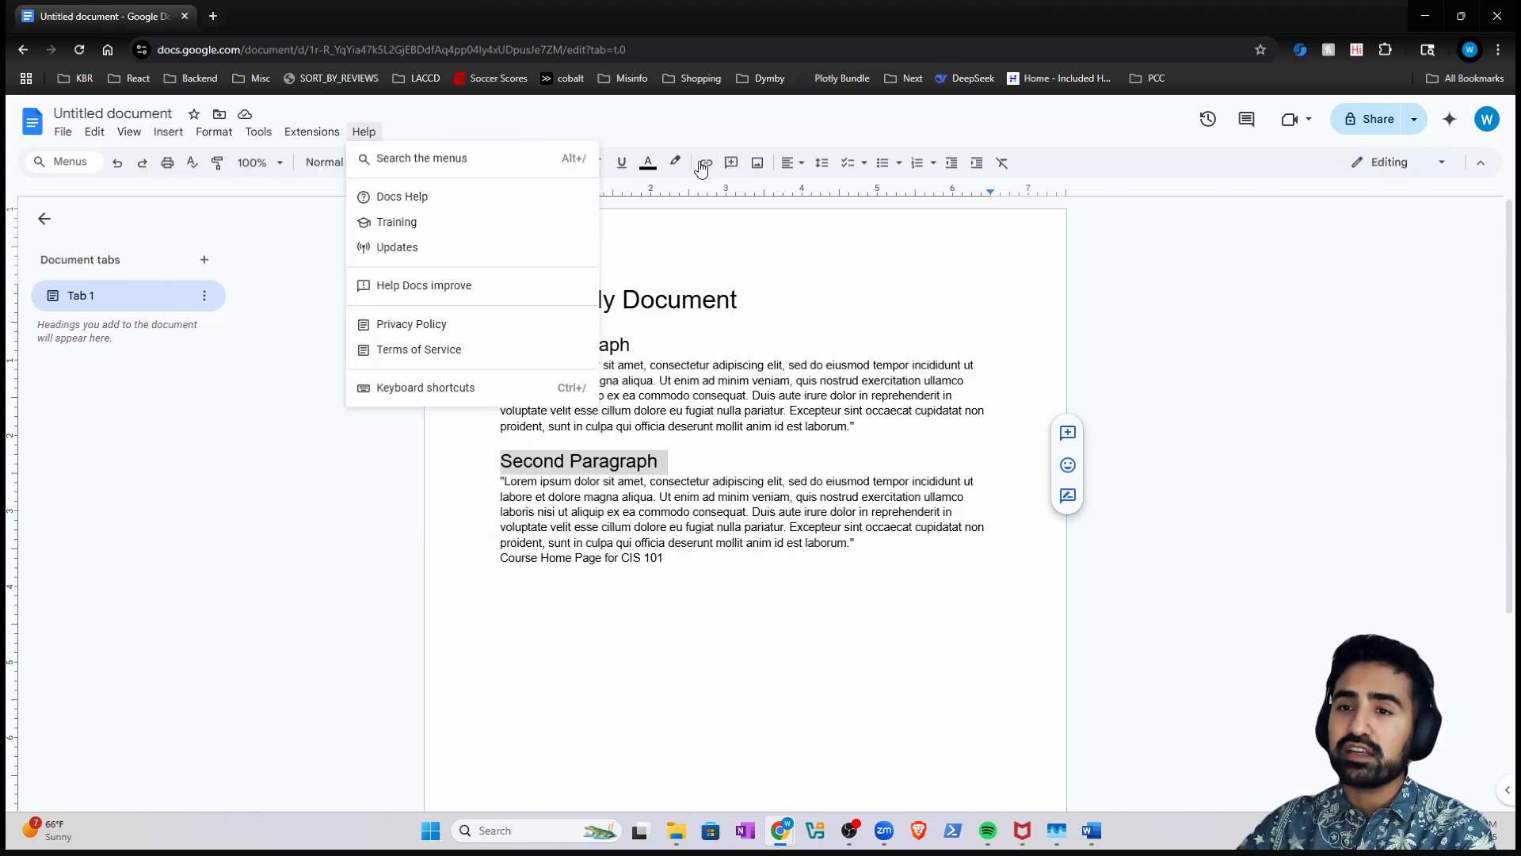
left_click(1126, 165)
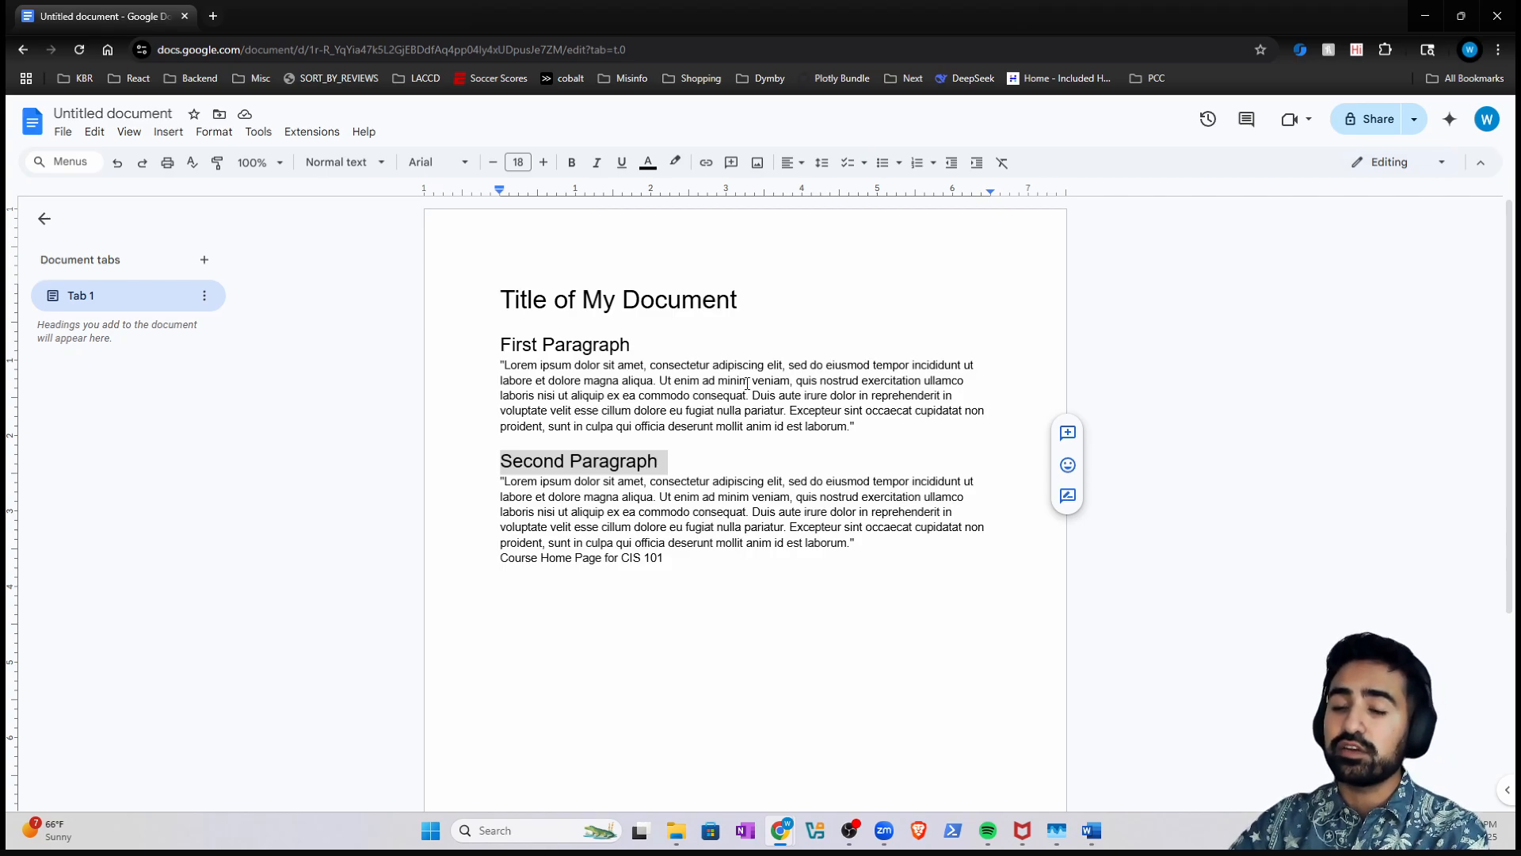
left_click(543, 286)
triple_click(550, 293)
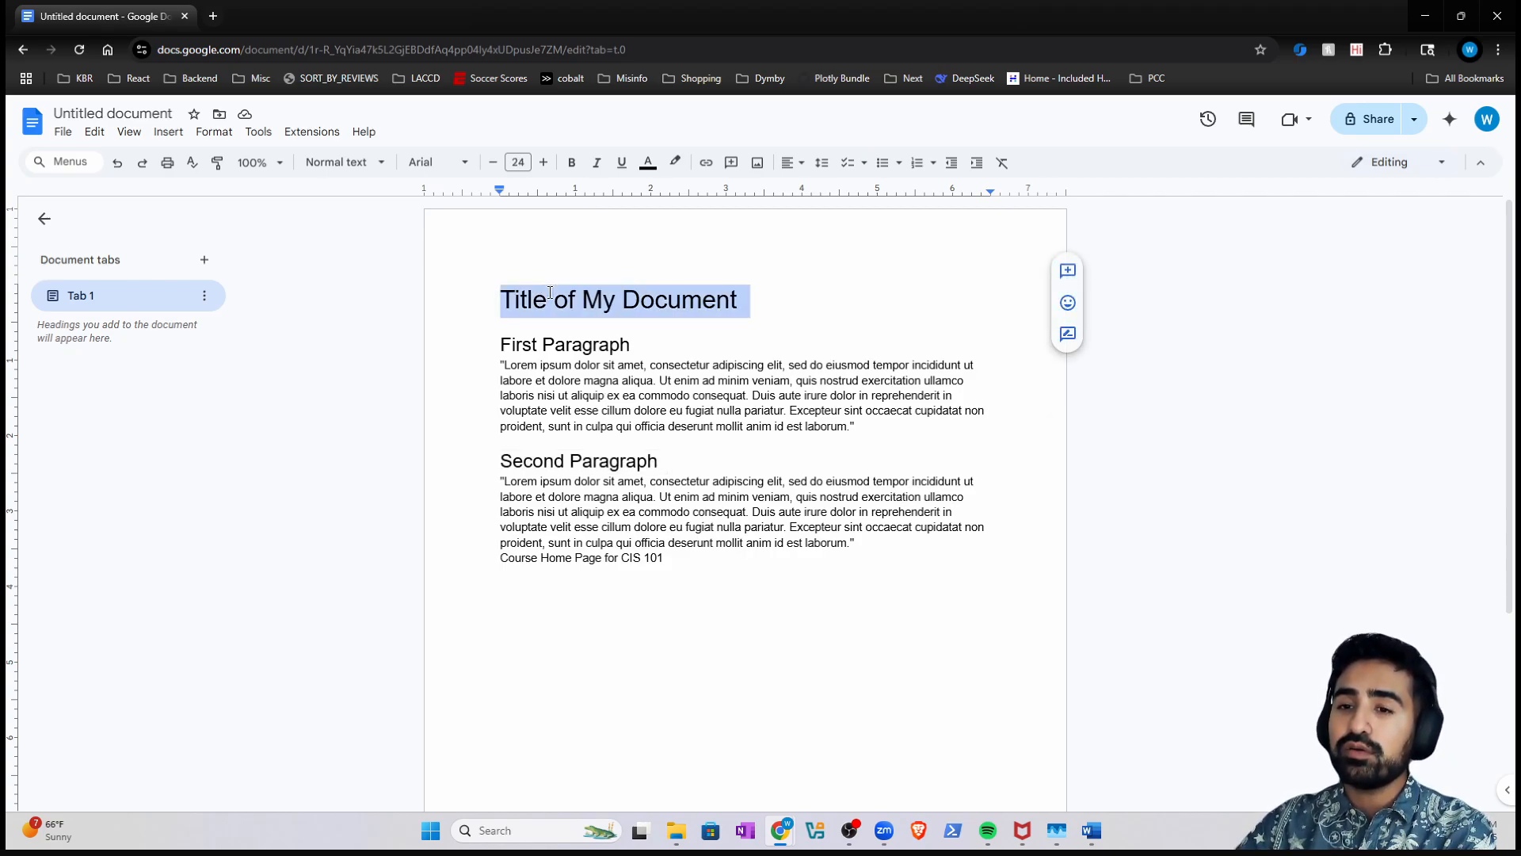
left_click(798, 168)
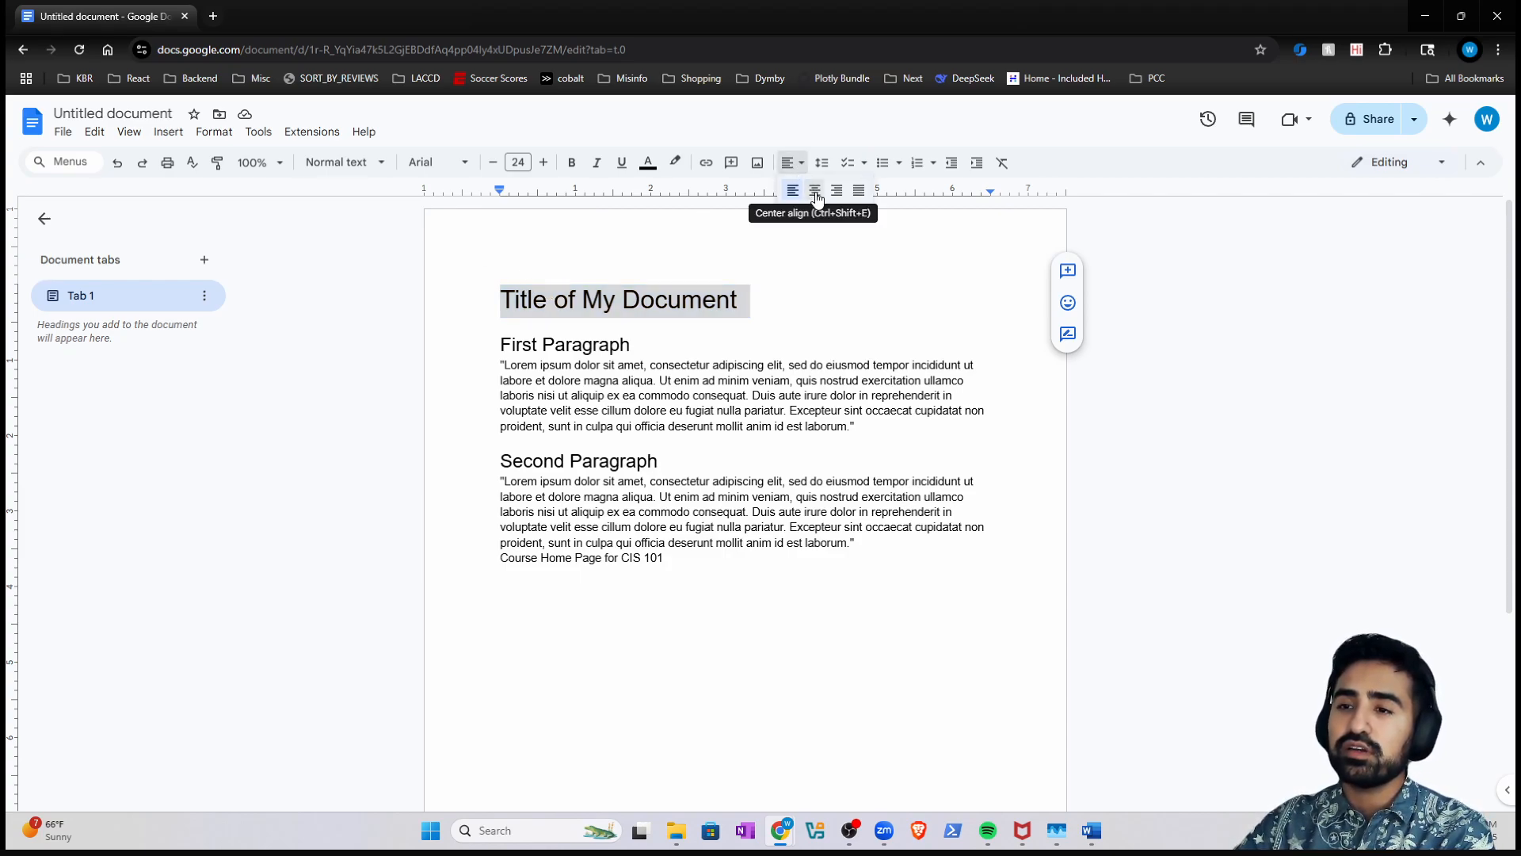
left_click(816, 191)
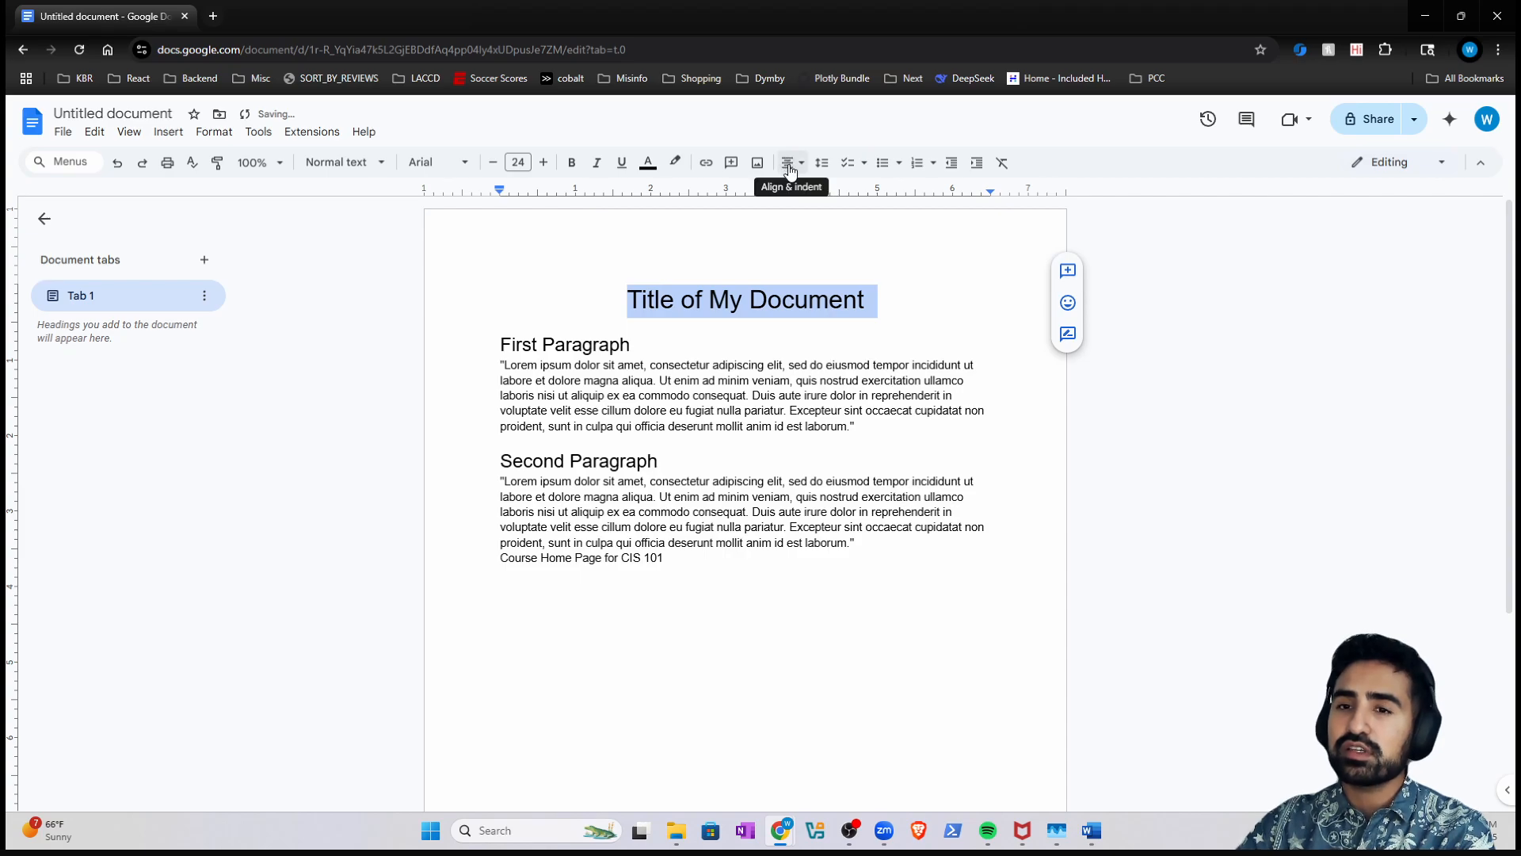
left_click(65, 163)
type("center all")
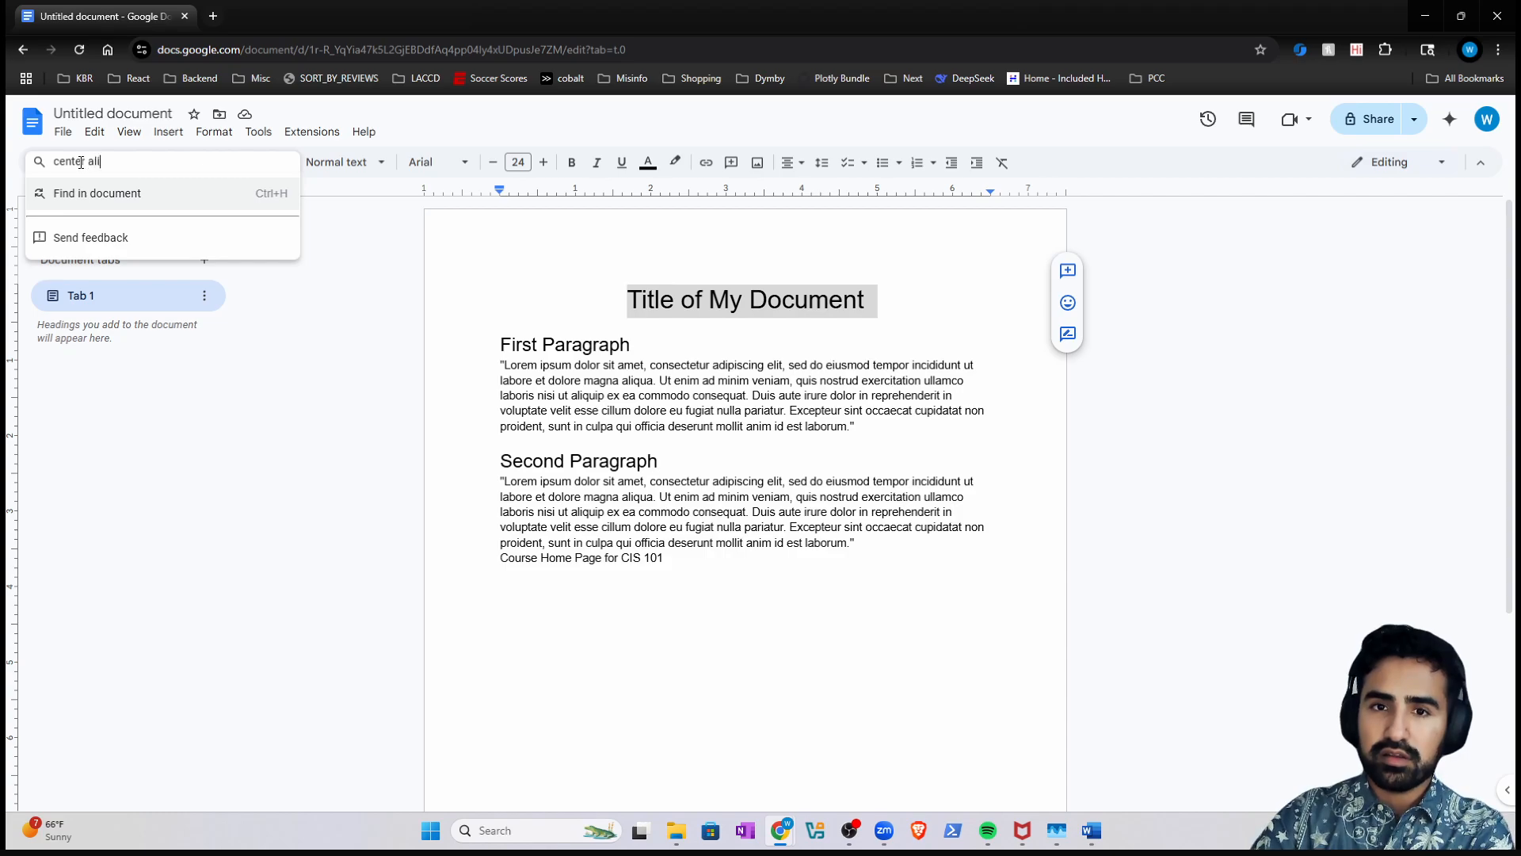
type("alig")
key("BackSpace")
key("BackSpace")
key("BackSpace")
key("BackSpace")
key("BackSpace")
key("BackSpace")
key("BackSpace")
key("BackSpace")
key("BackSpace")
key("BackSpace")
key("BackSpace")
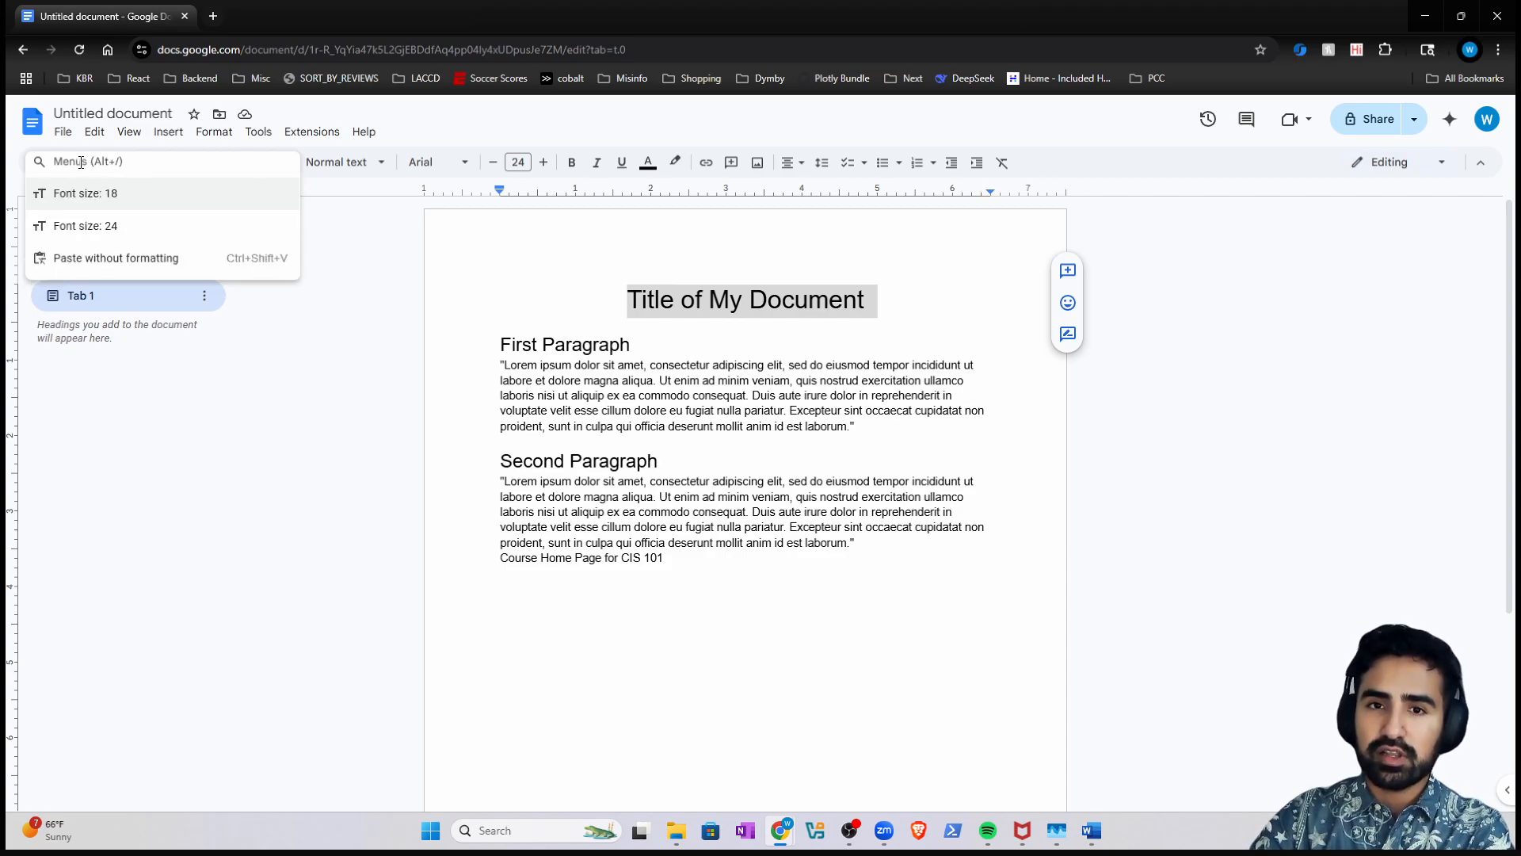
type("align")
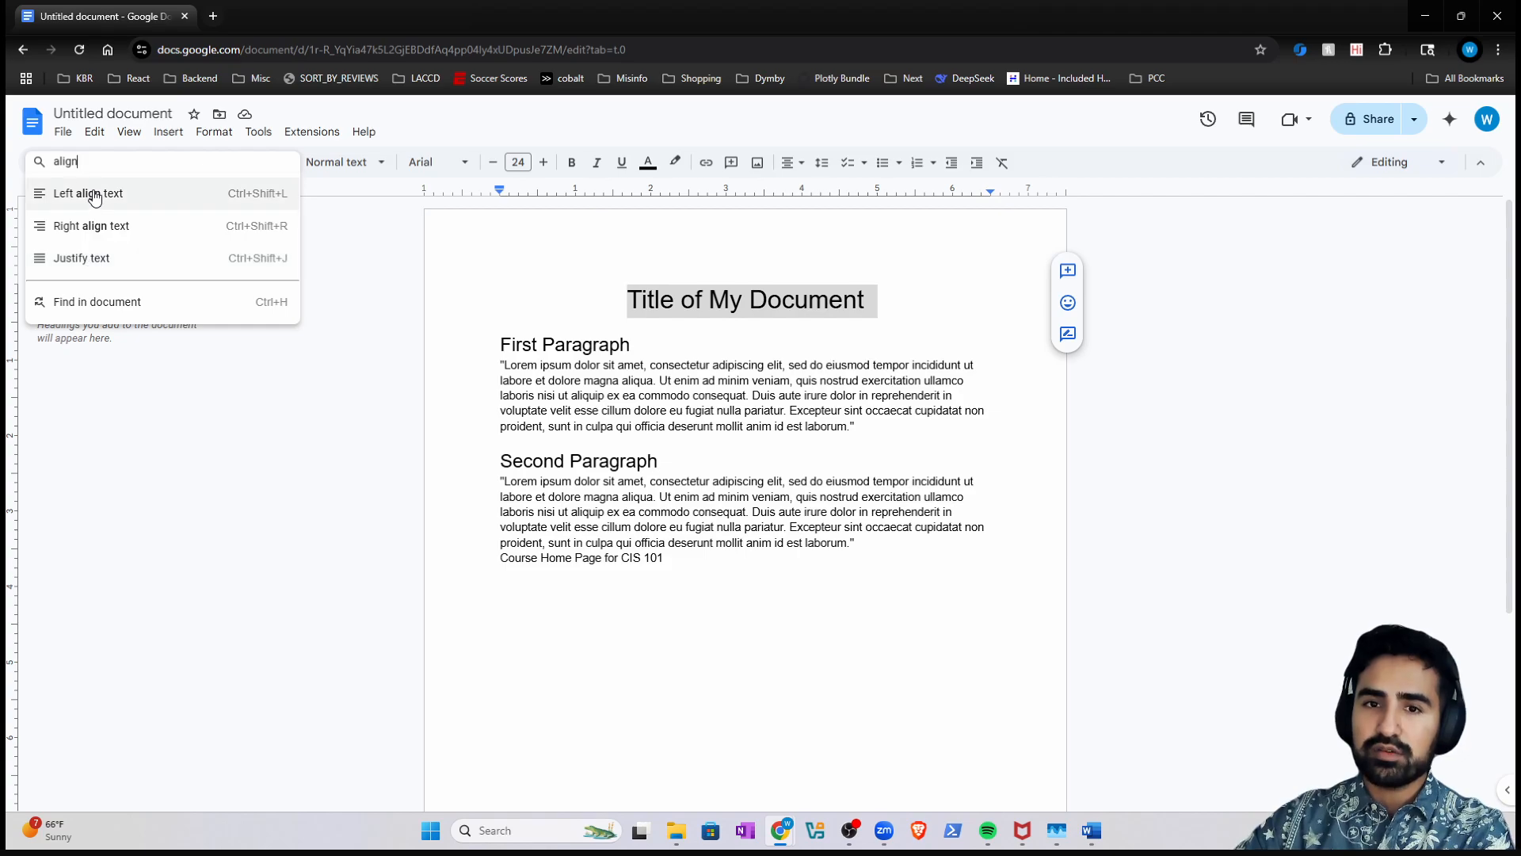
triple_click(603, 352)
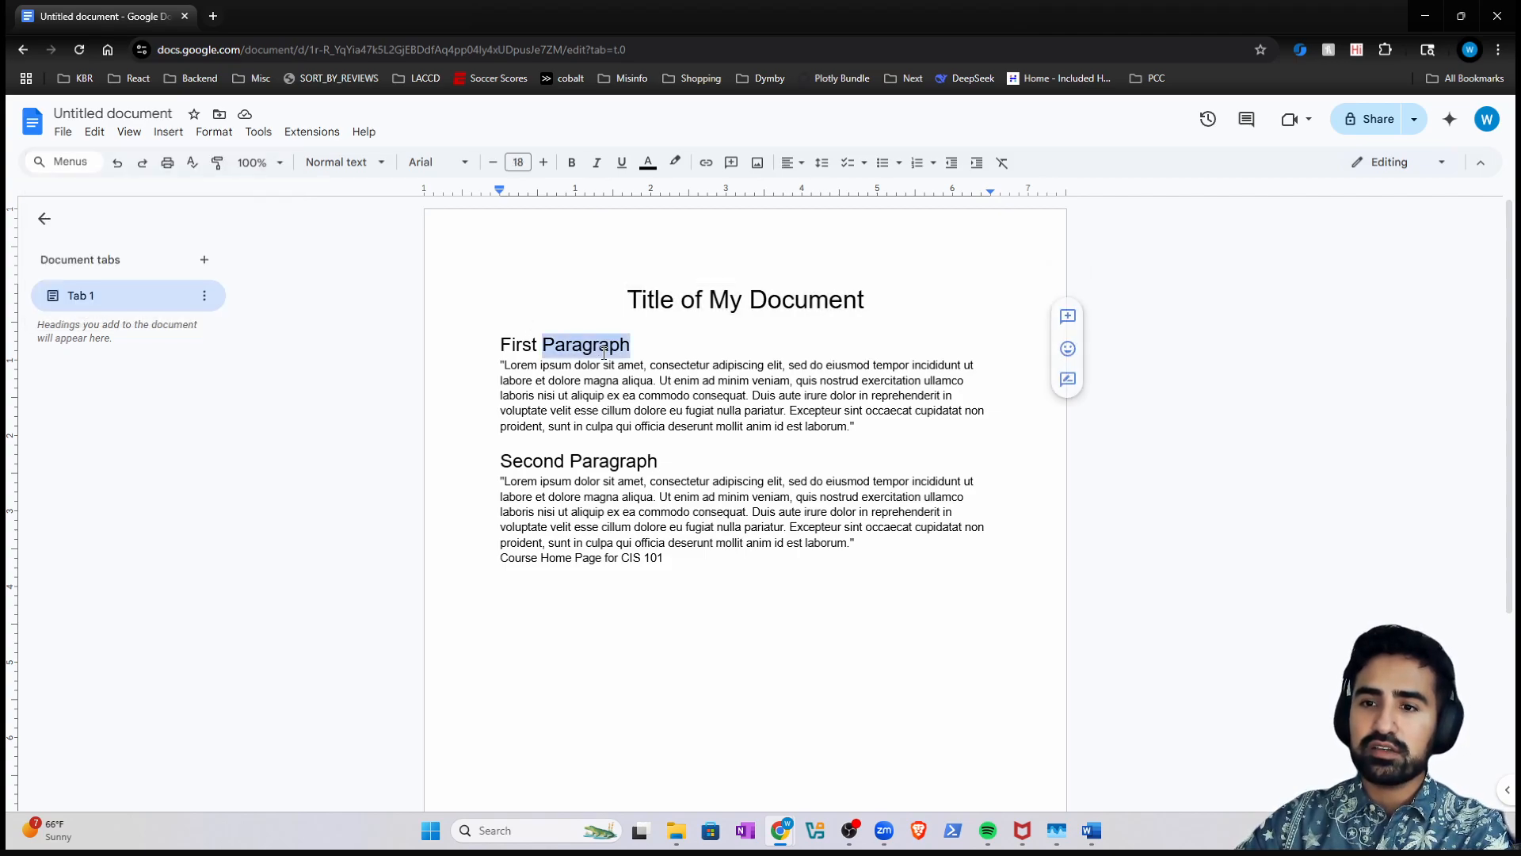
left_click(73, 155)
type("ce")
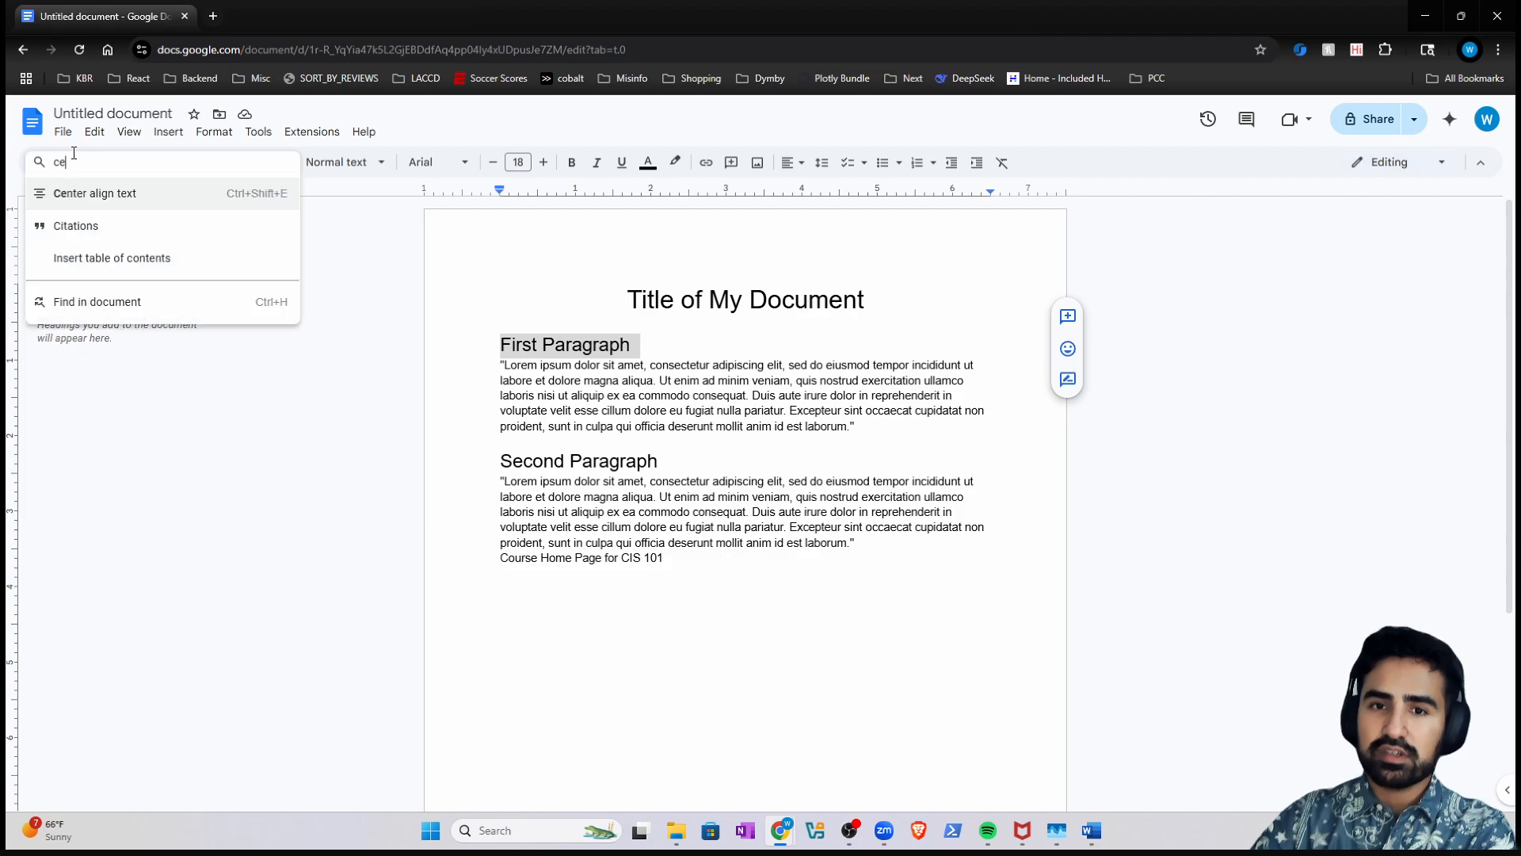
type("nter")
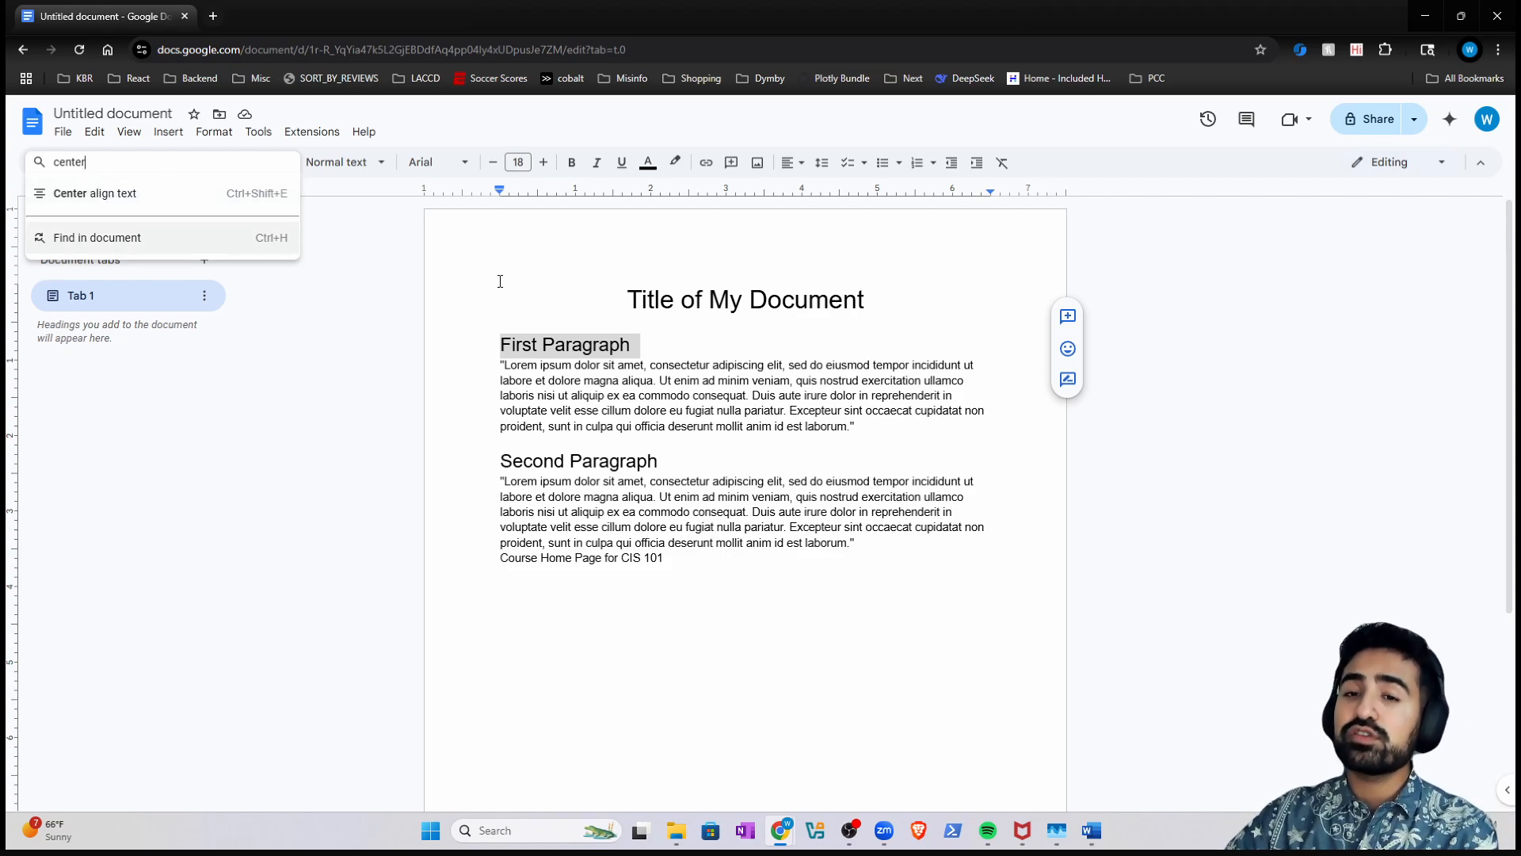
left_click(536, 309)
left_click(81, 161)
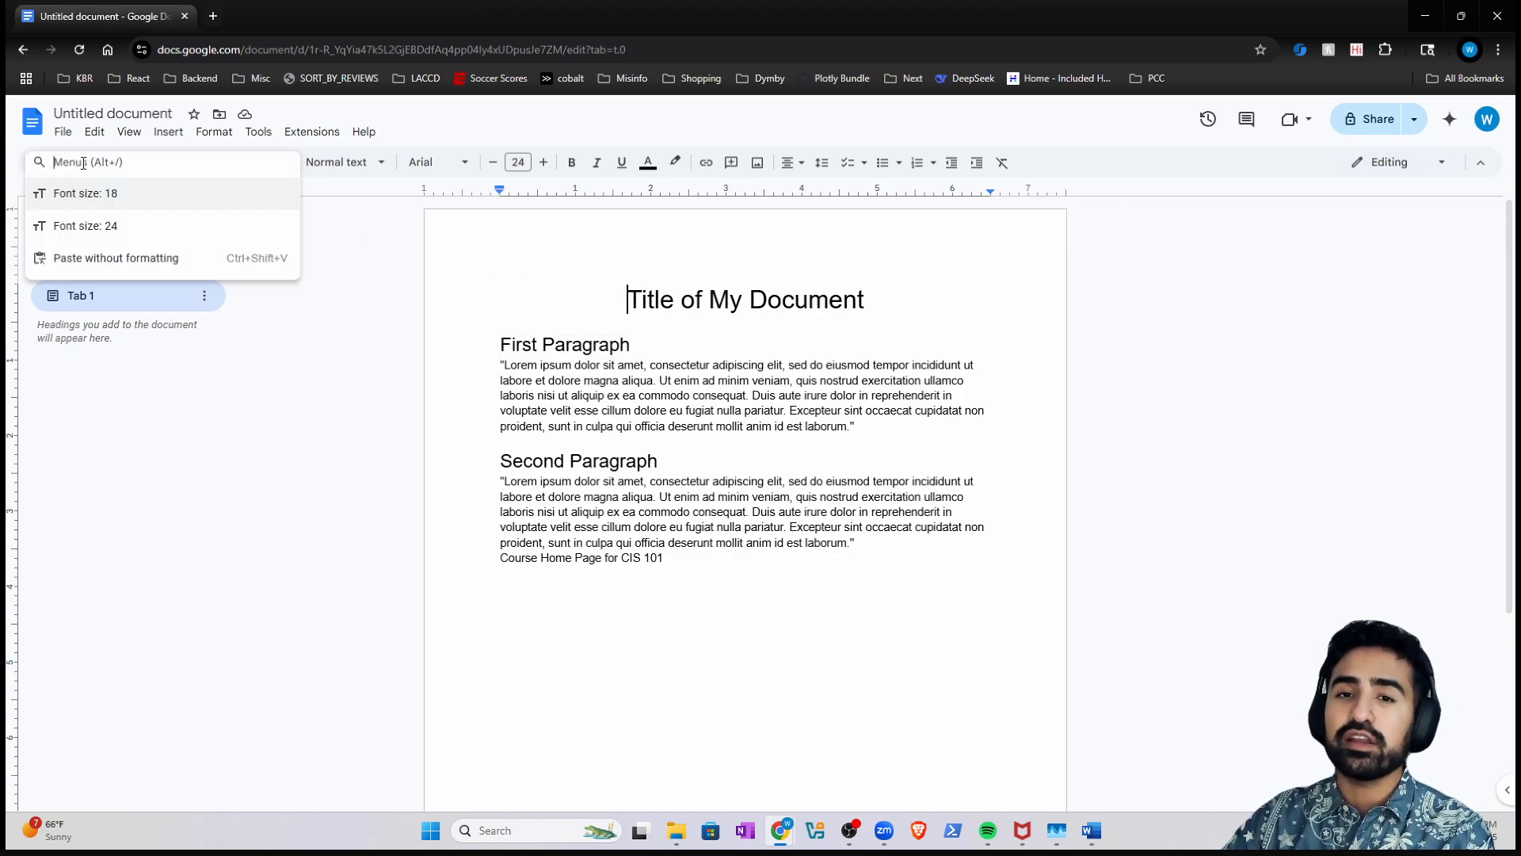
double_click(585, 324)
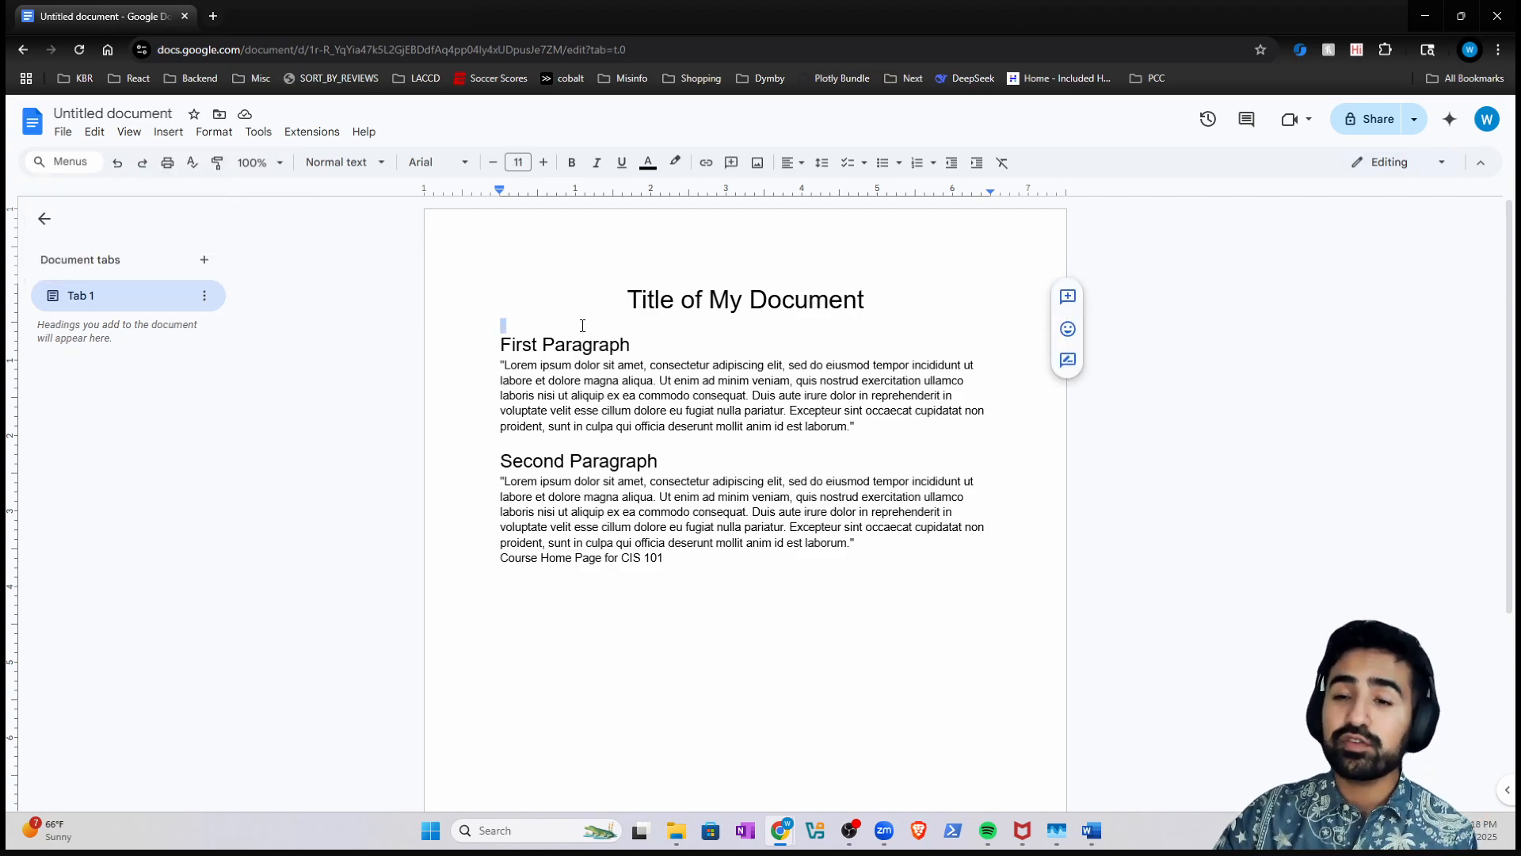
left_click(582, 325)
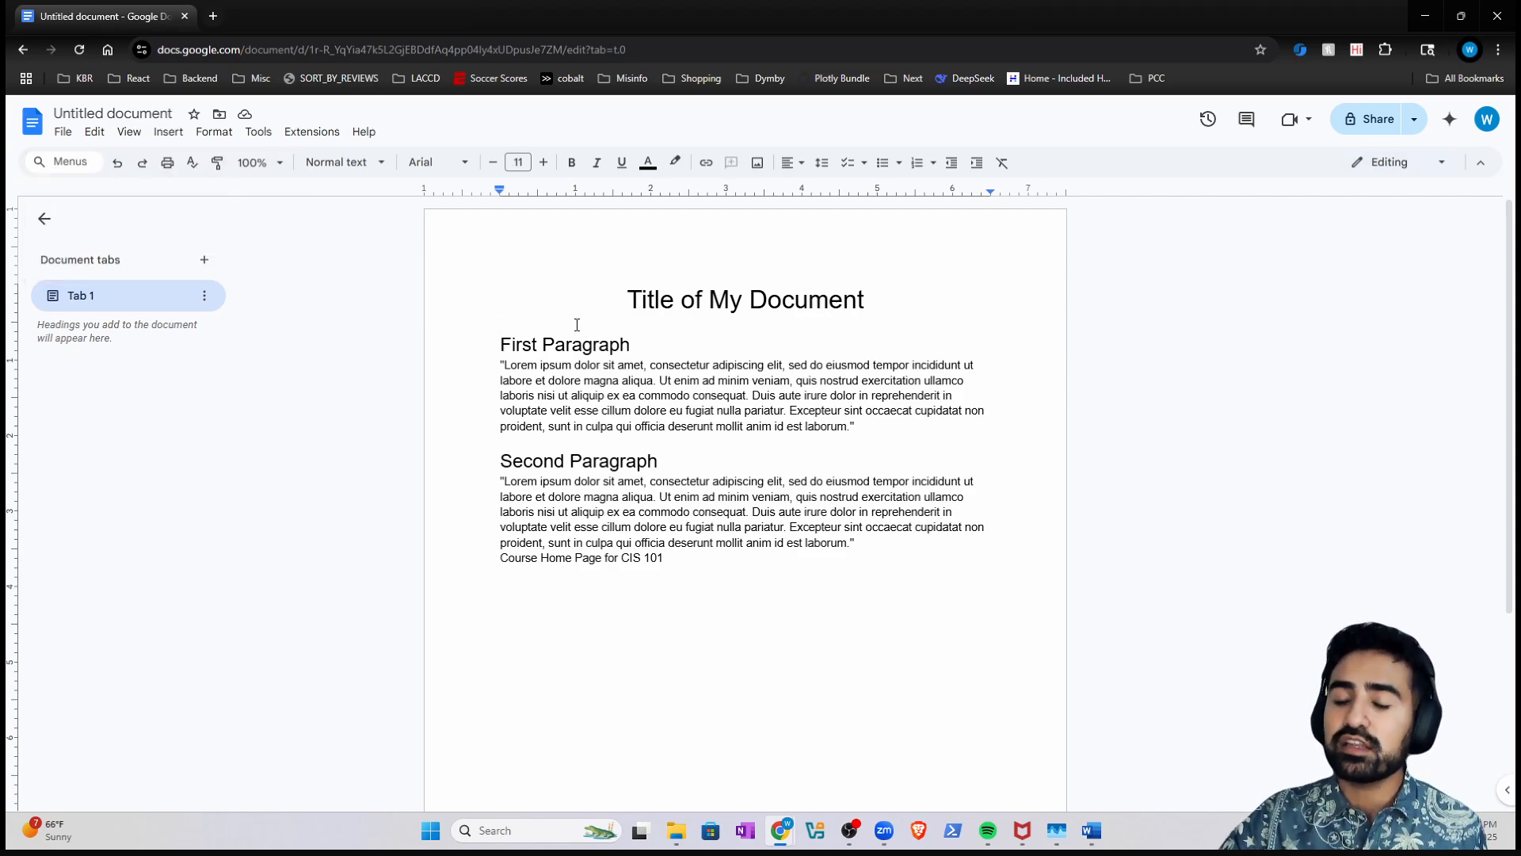
left_click(500, 344)
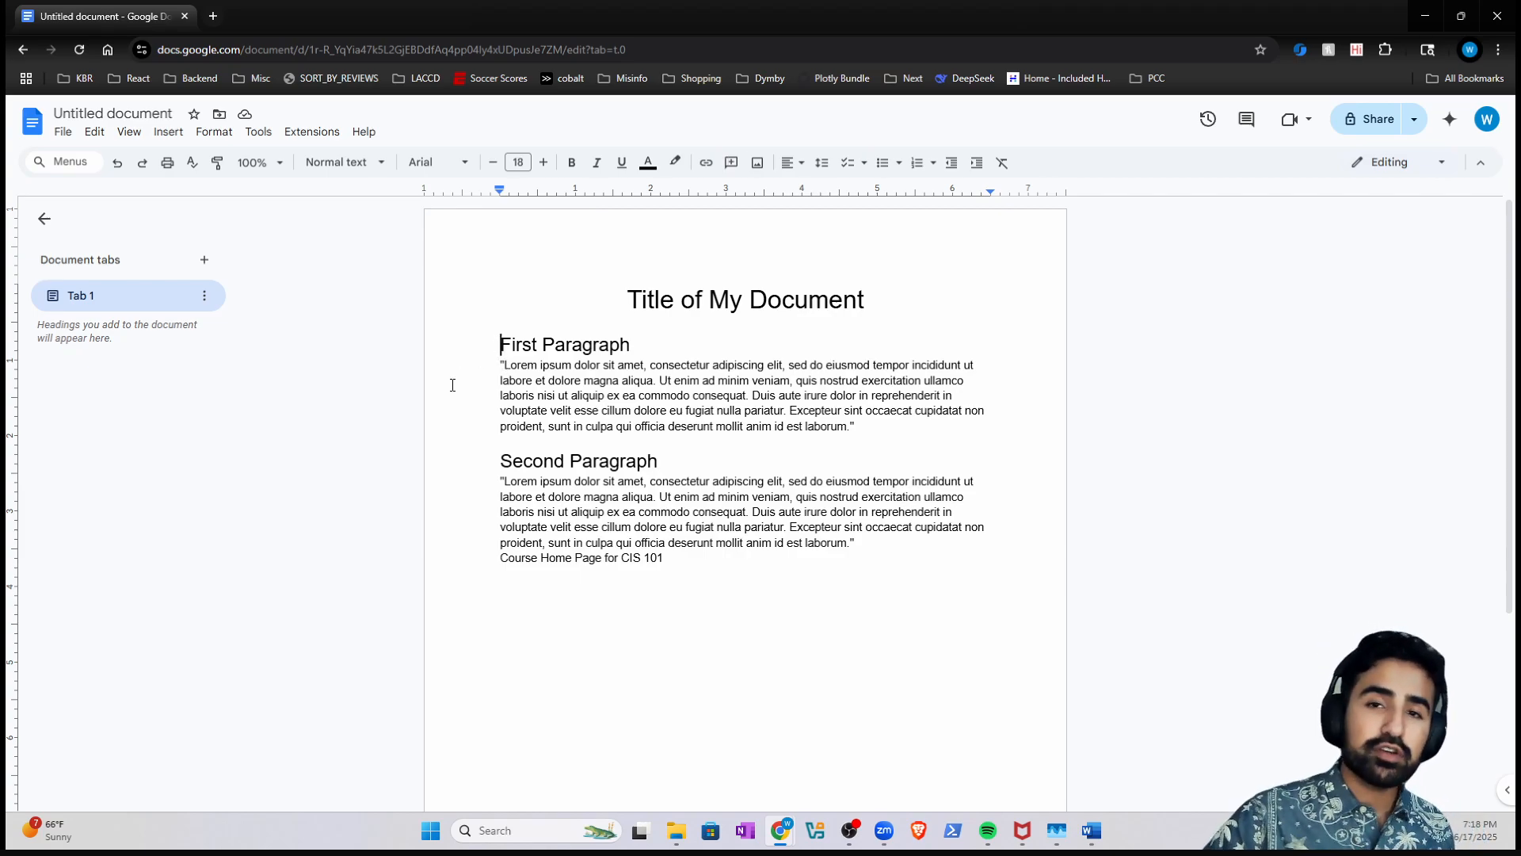
left_click(71, 171)
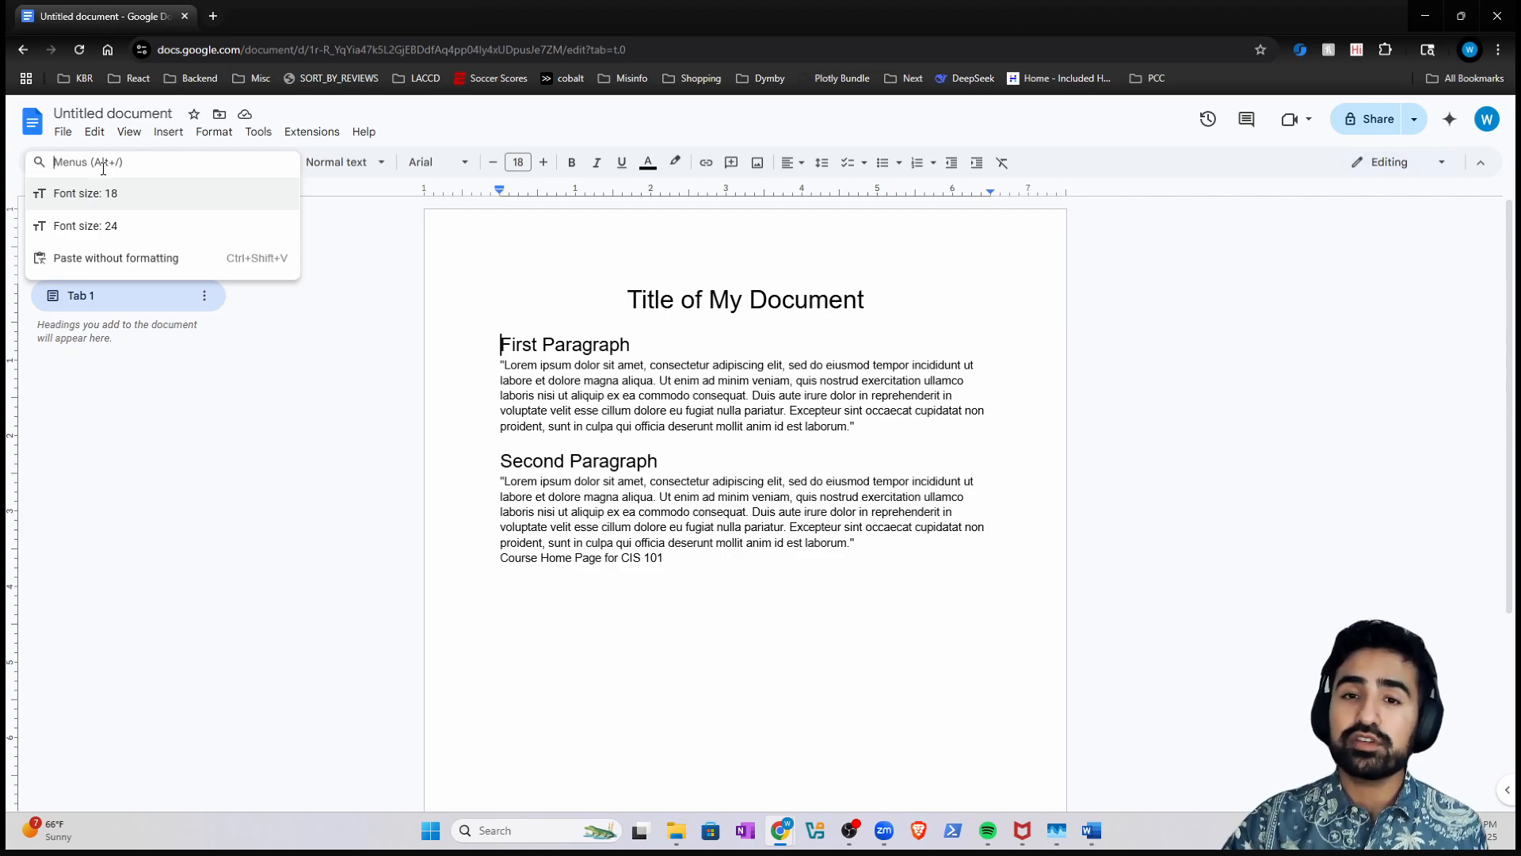
type("page color")
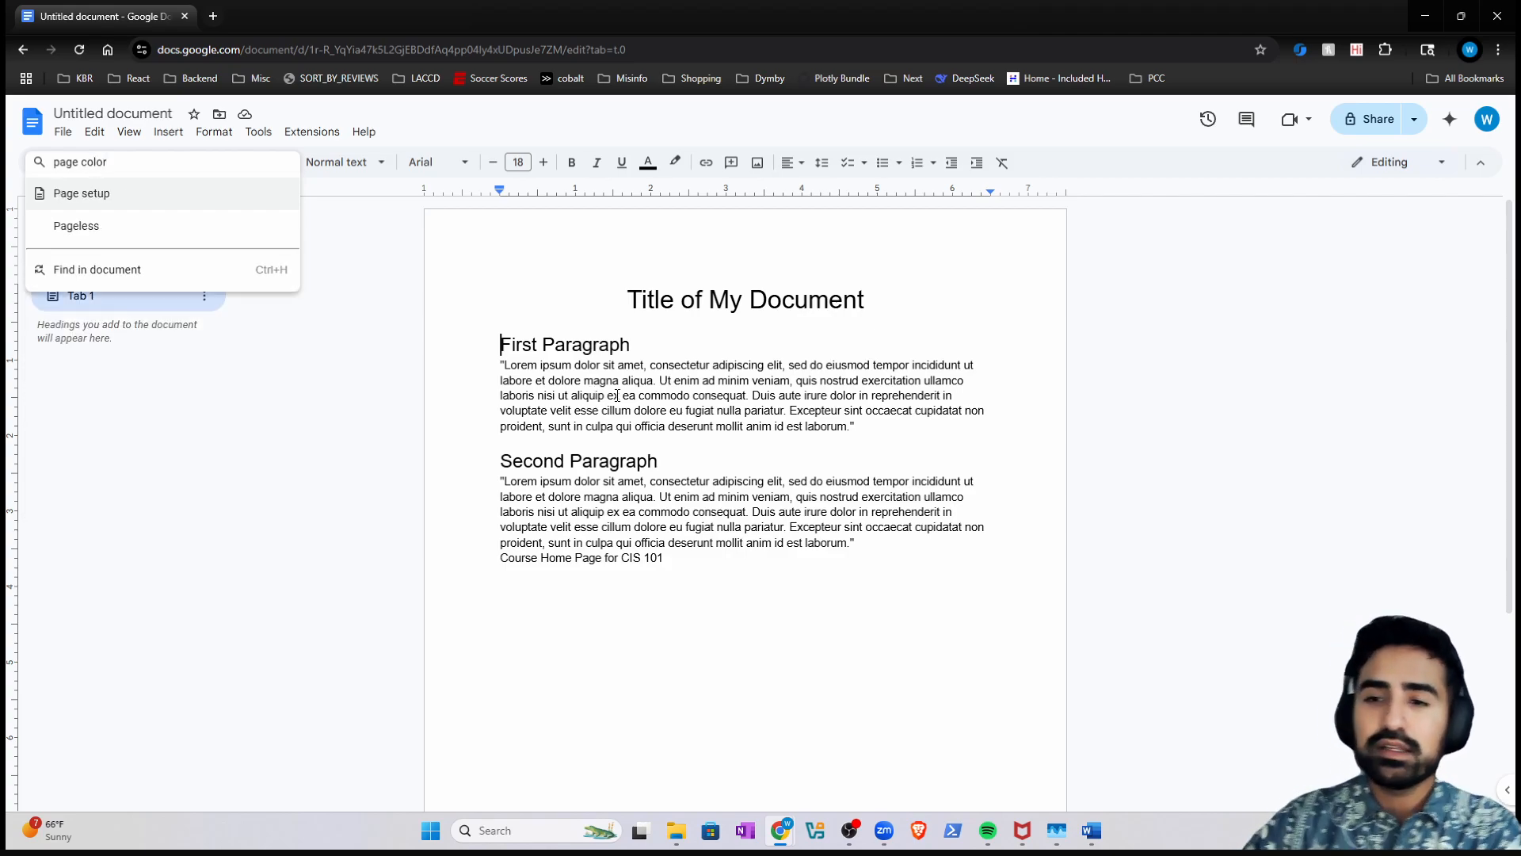
key("BackSpace")
key("BackSpace")
key("BackSpace")
key("BackSpace")
key("BackSpace")
key("BackSpace")
key("BackSpace")
key("BackSpace")
key("BackSpace")
key("BackSpace")
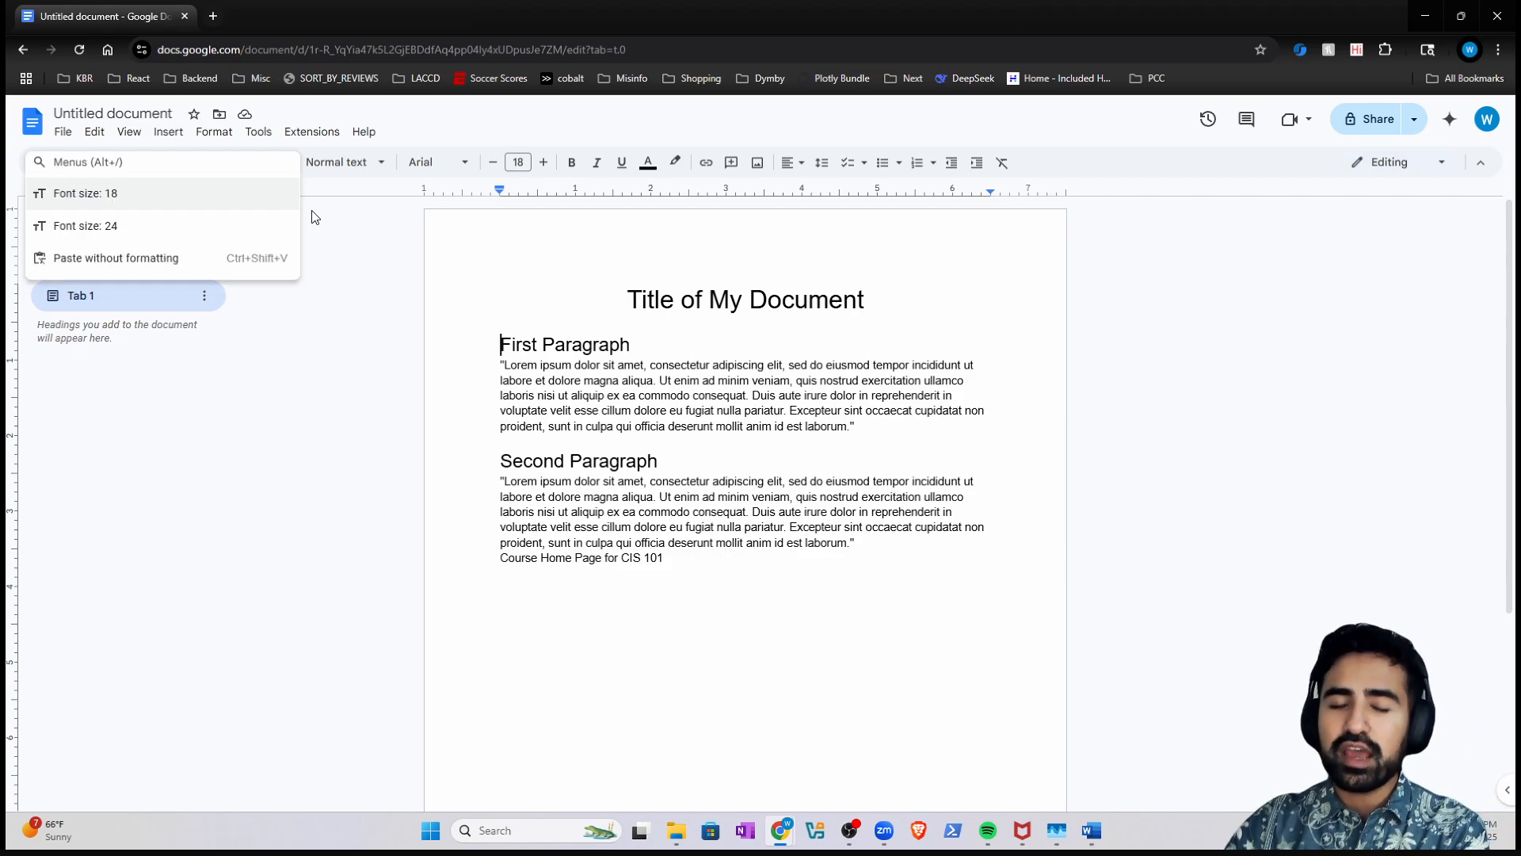
left_click(501, 395)
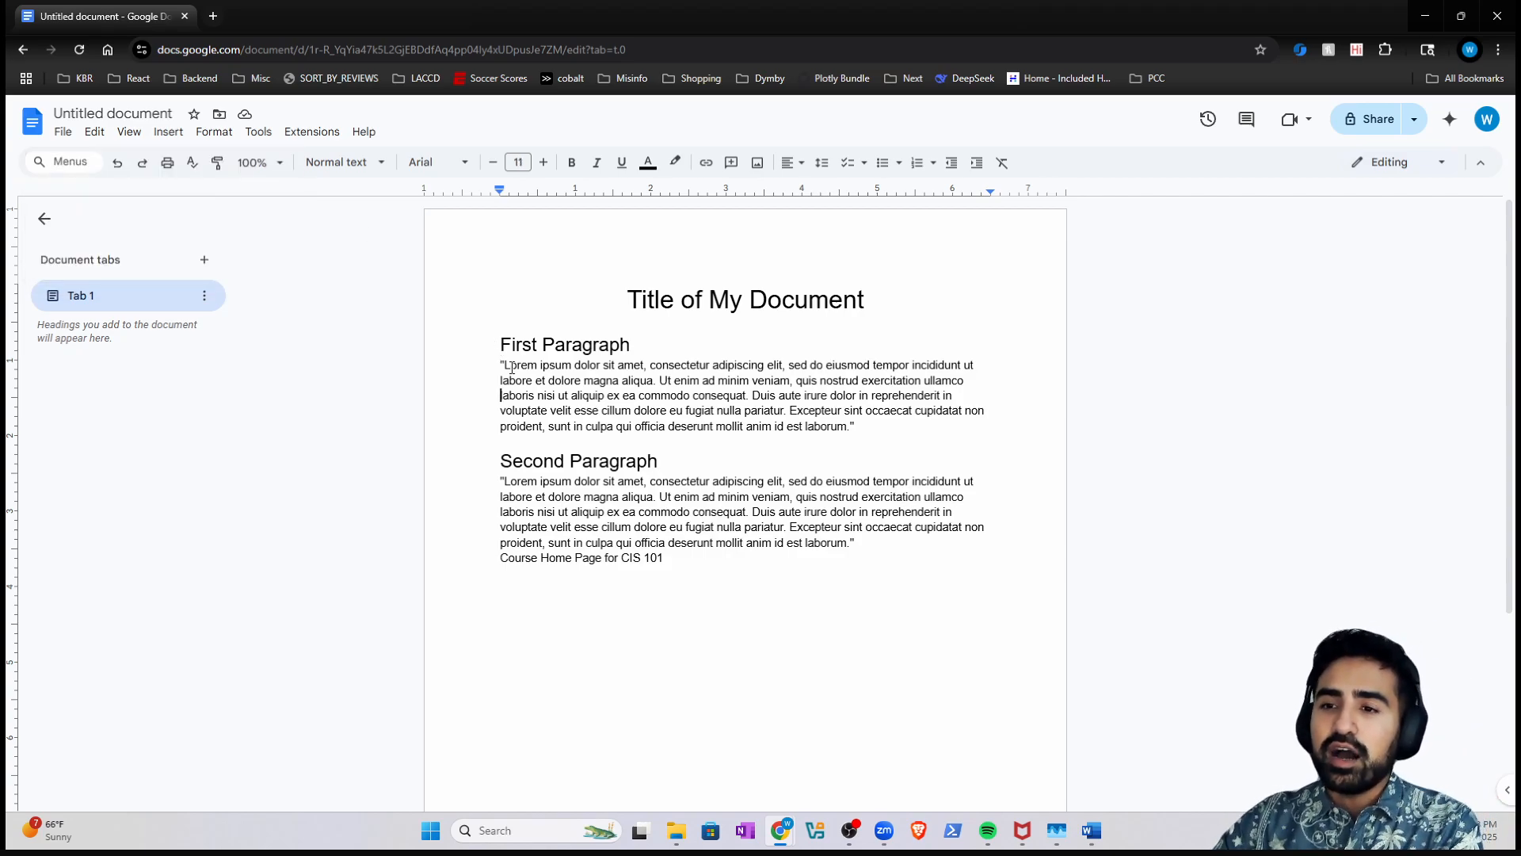
- Apply Justify alignment to the first and second Lorem ipsum paragraphs
triple_click(554, 351)
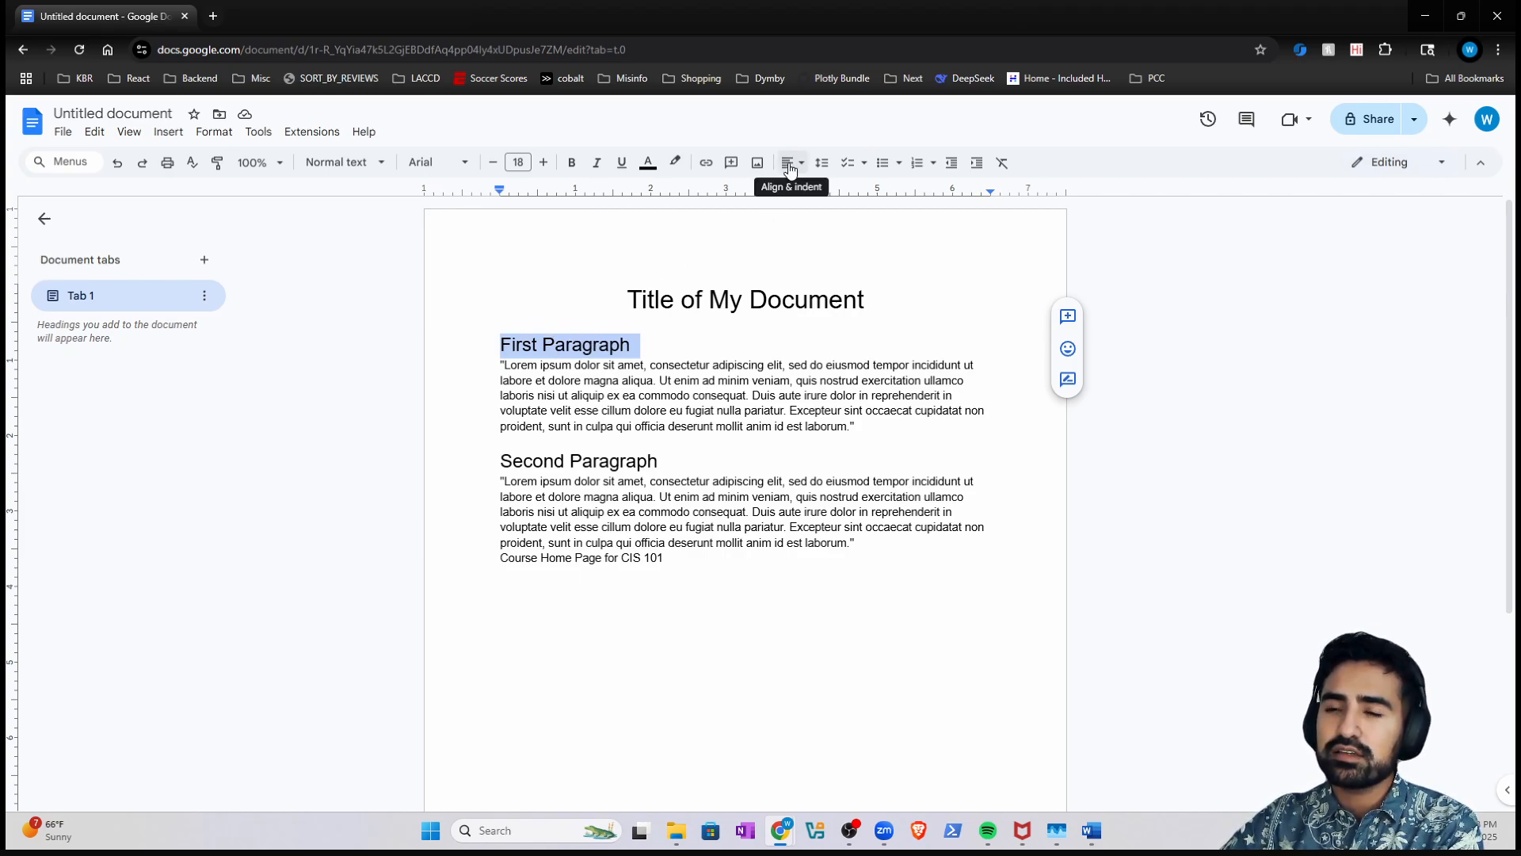
triple_click(651, 404)
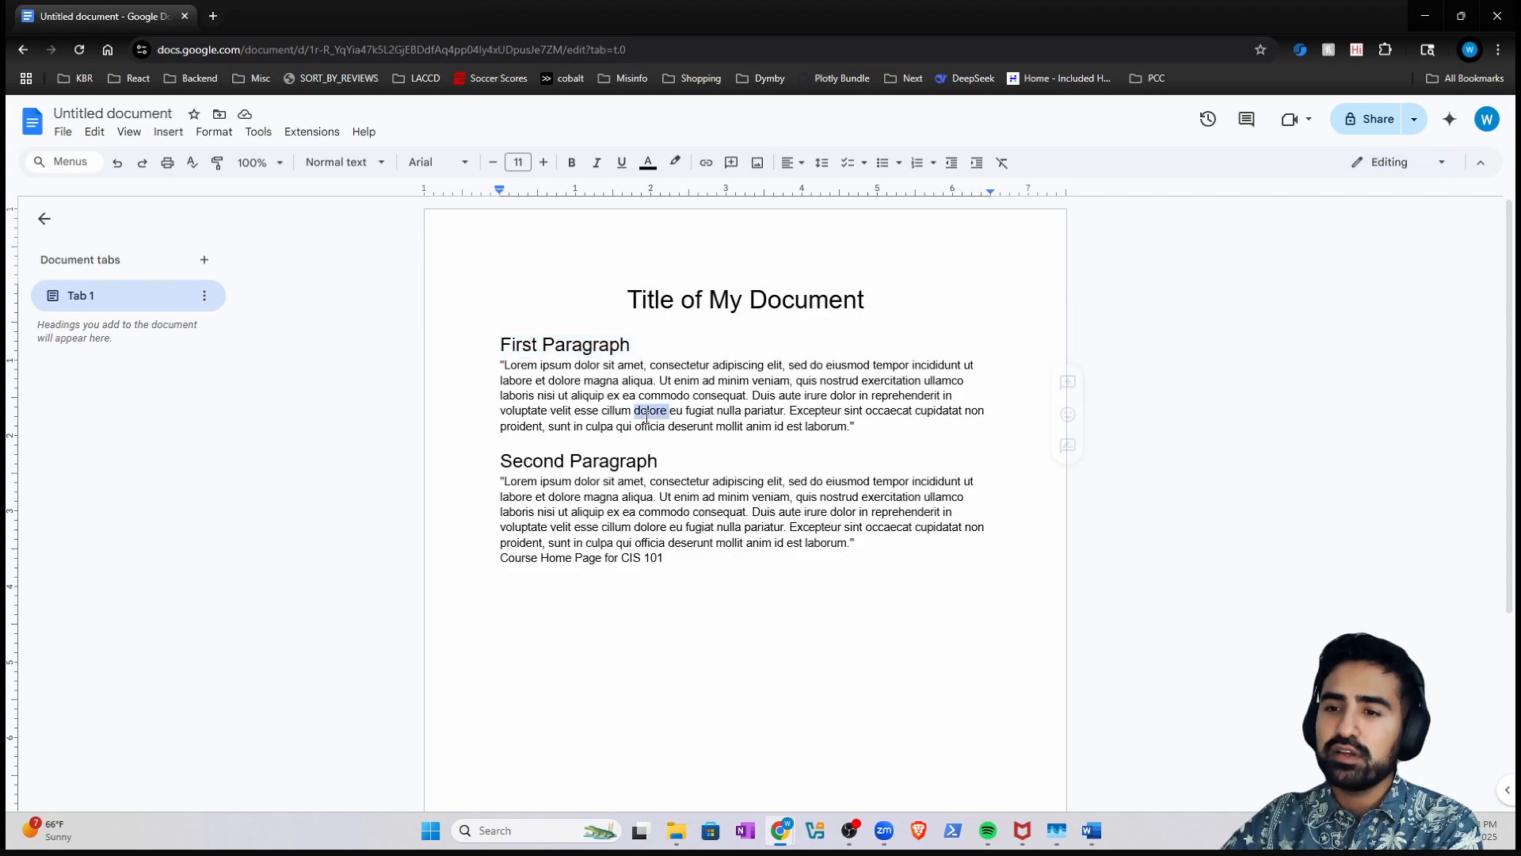
left_click(790, 163)
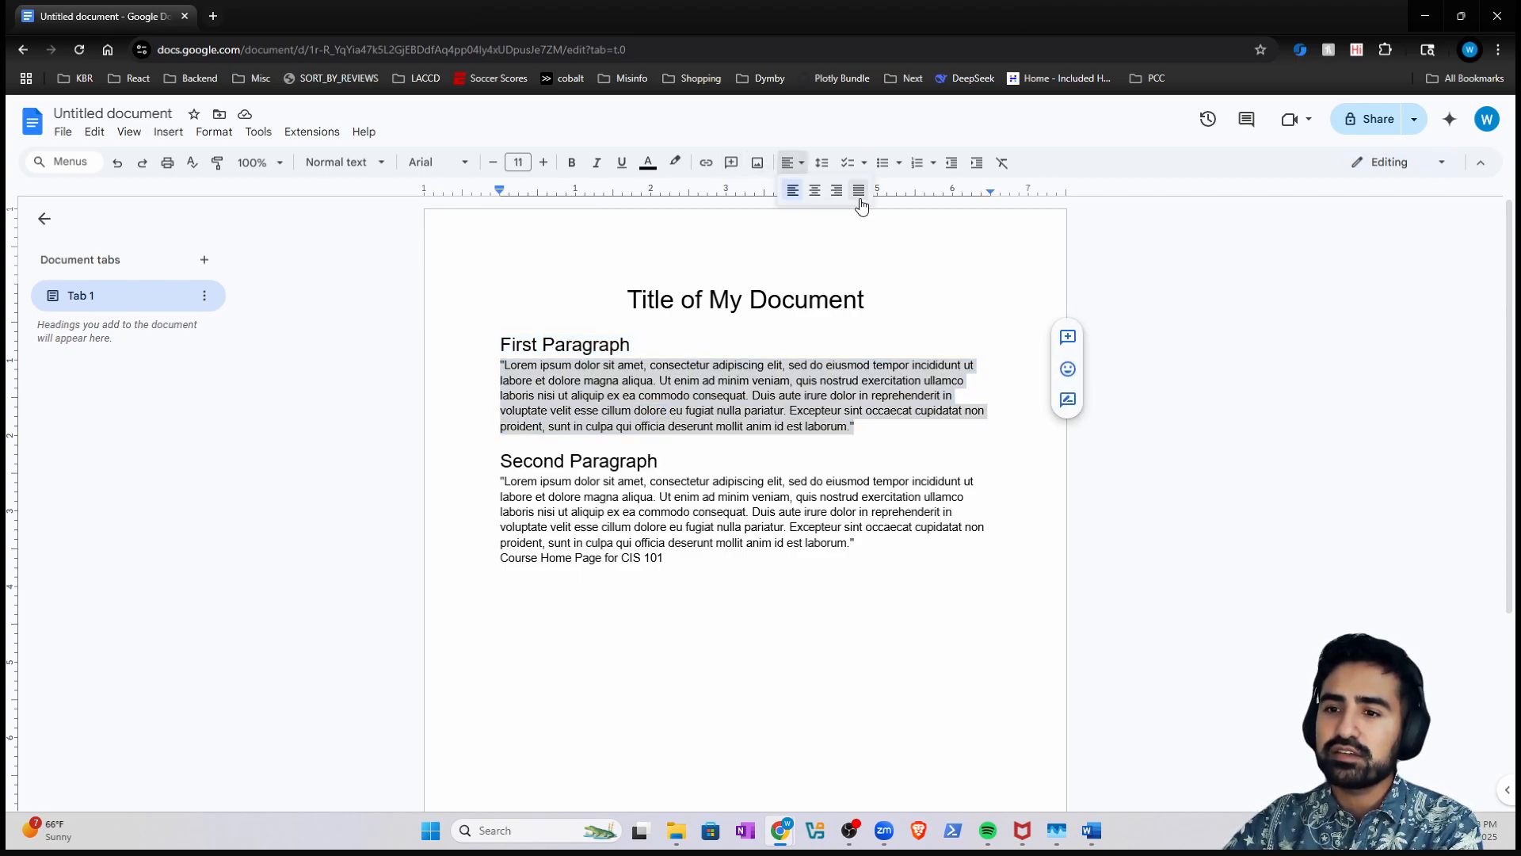
left_click(858, 200)
left_click(746, 517)
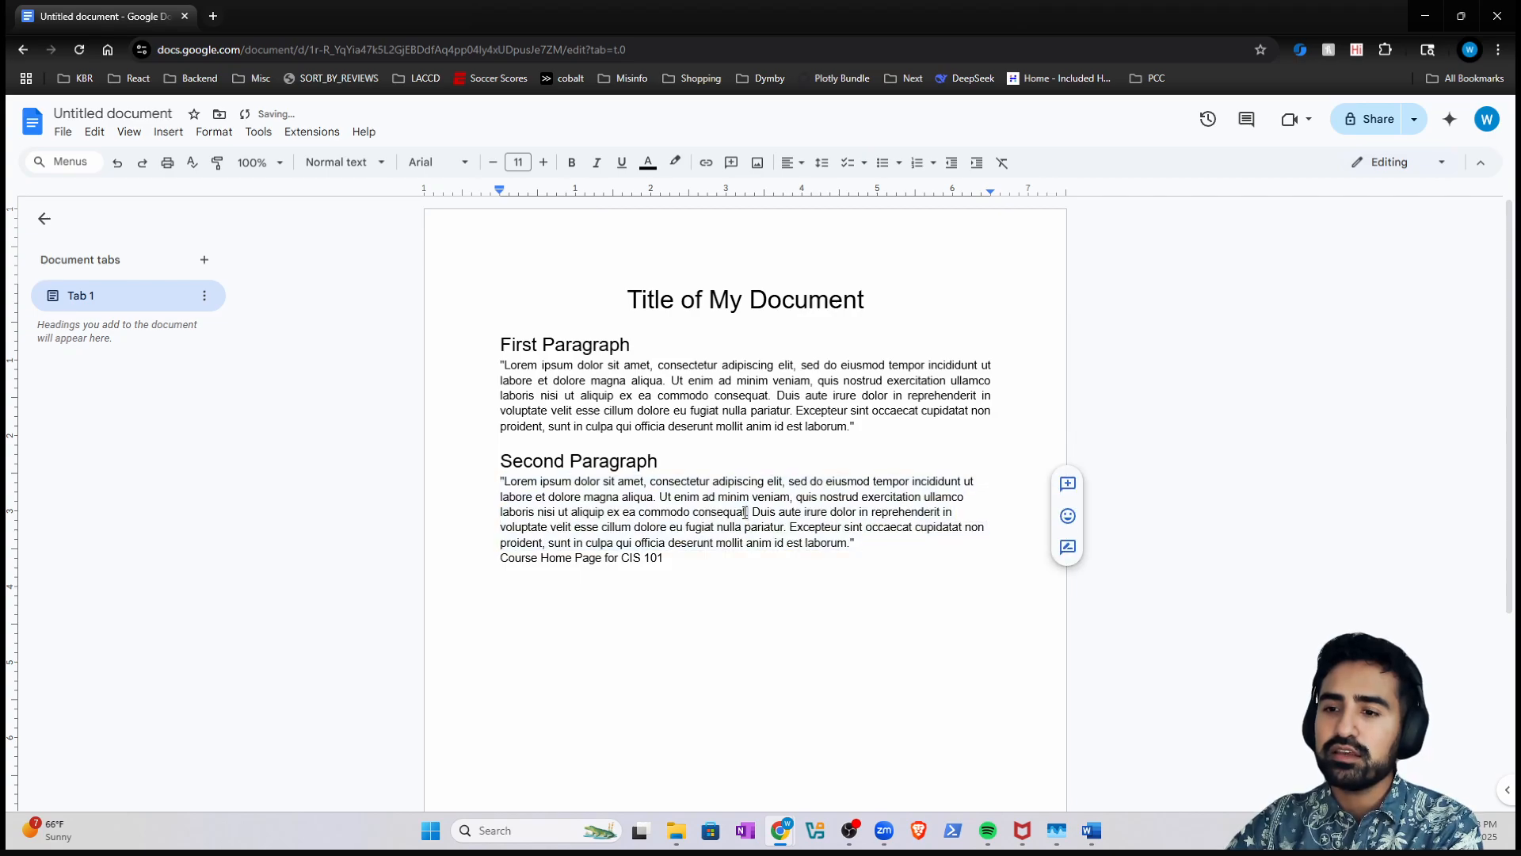
triple_click(747, 517)
left_click(788, 162)
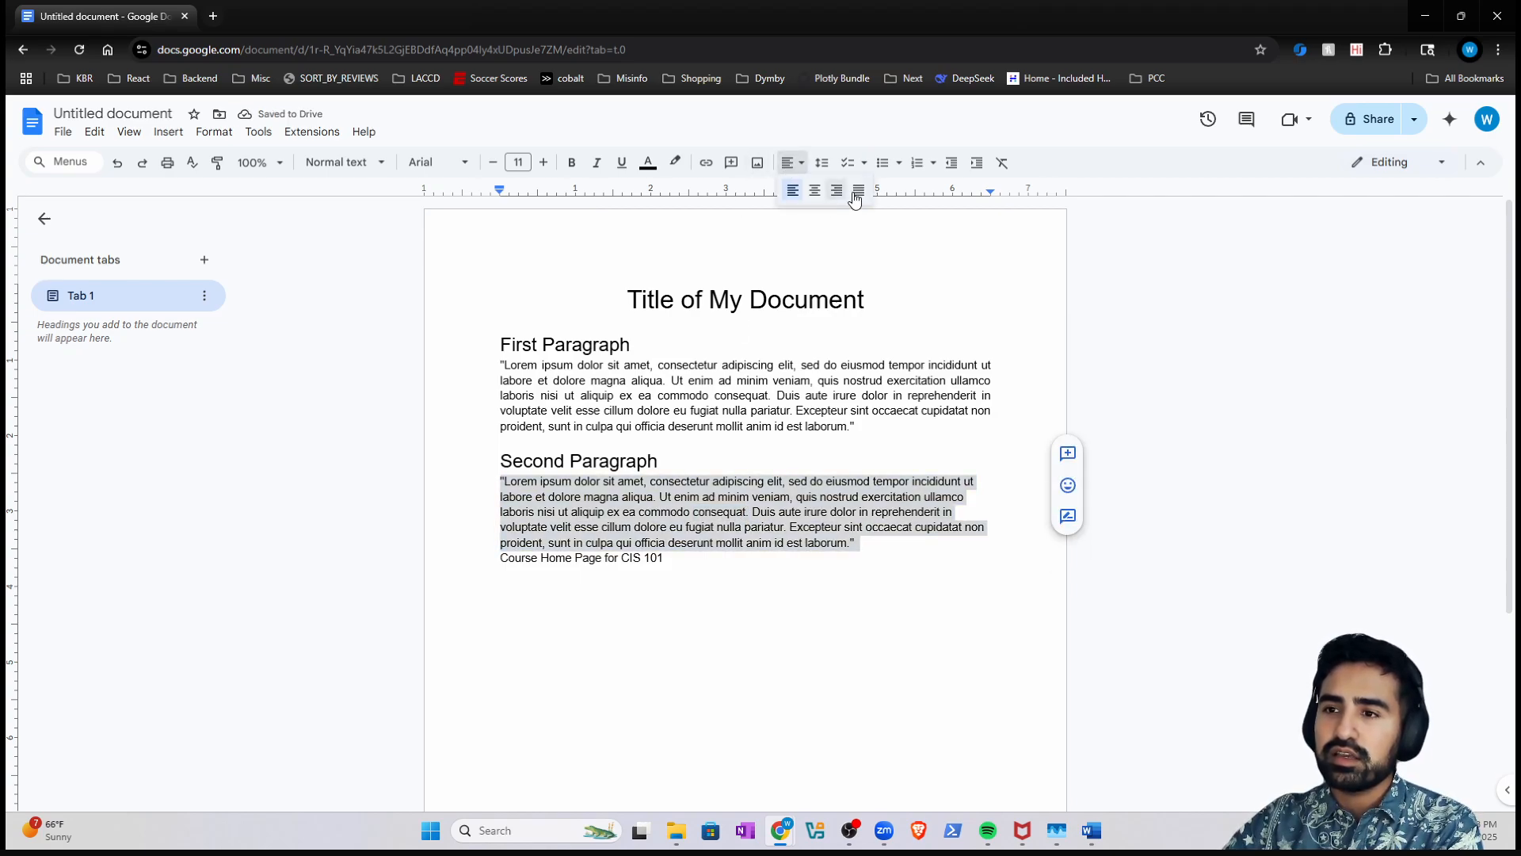
left_click(863, 200)
left_click(715, 499)
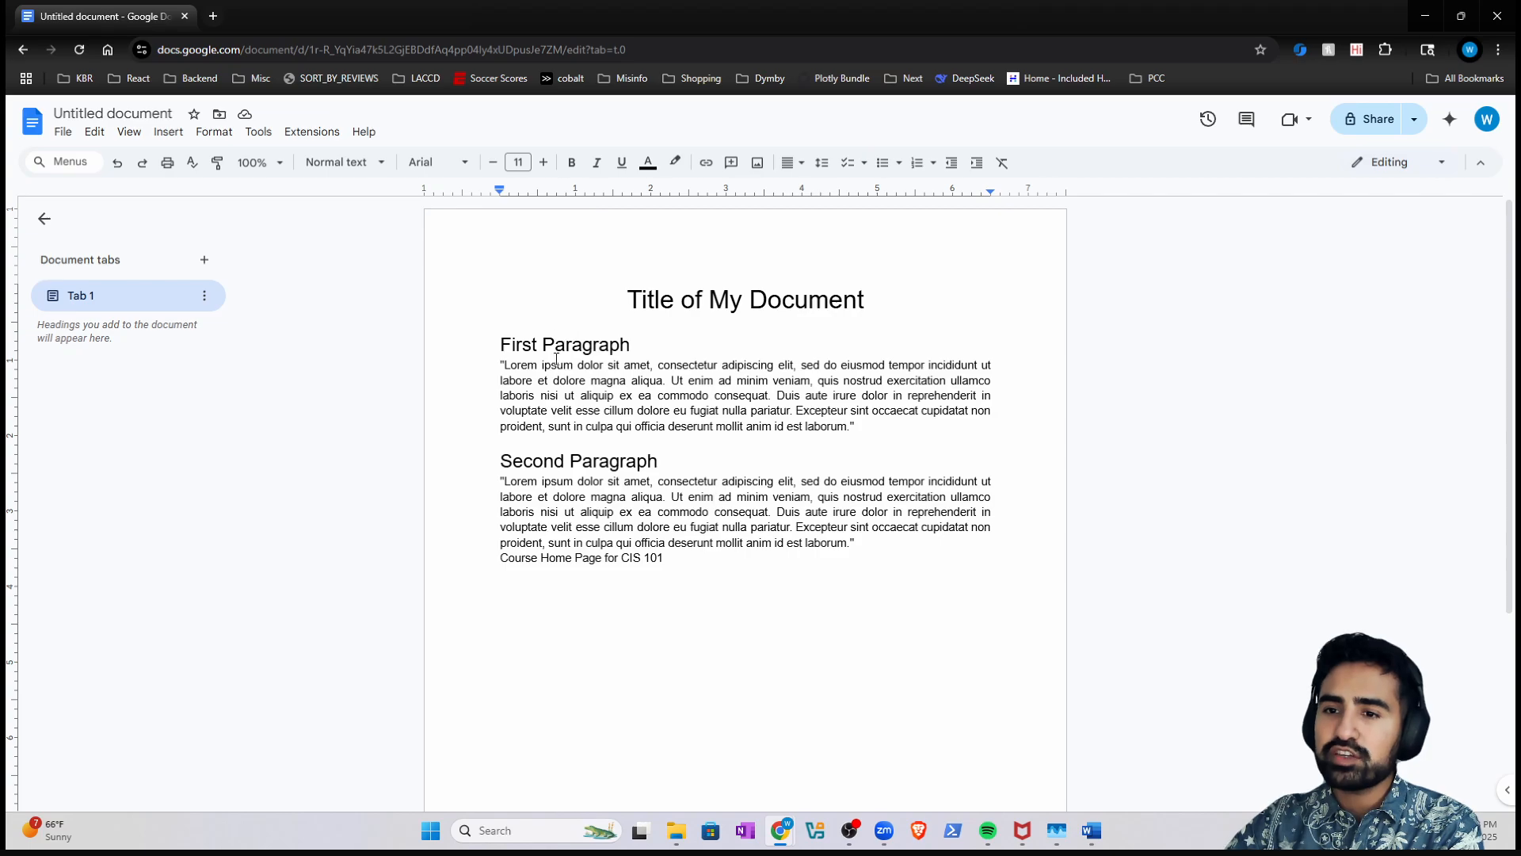
- Color the First Paragraph and Second Paragraph headings grey
triple_click(521, 345)
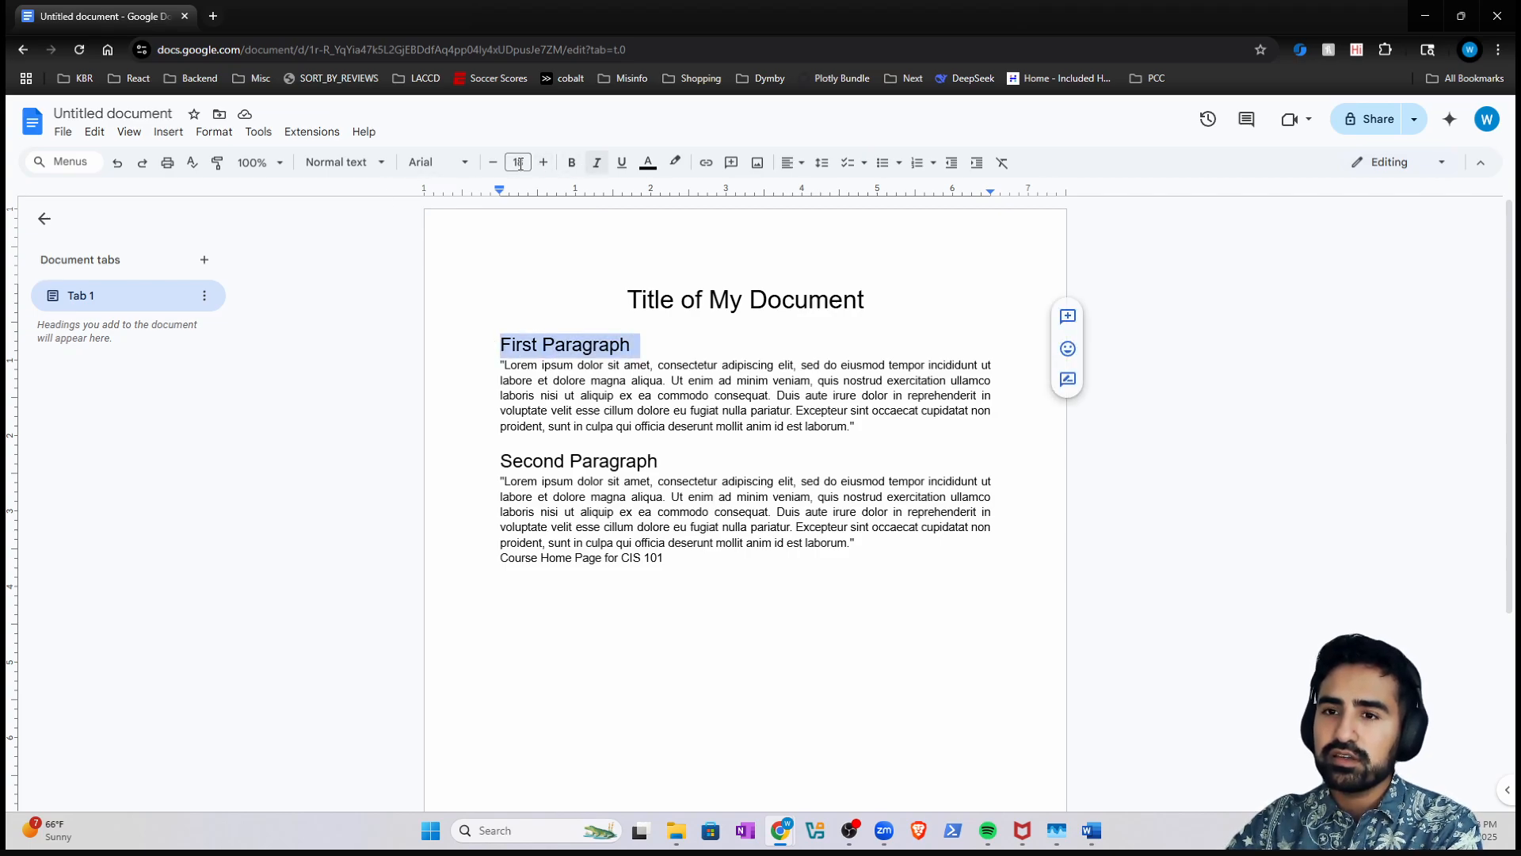
left_click(647, 164)
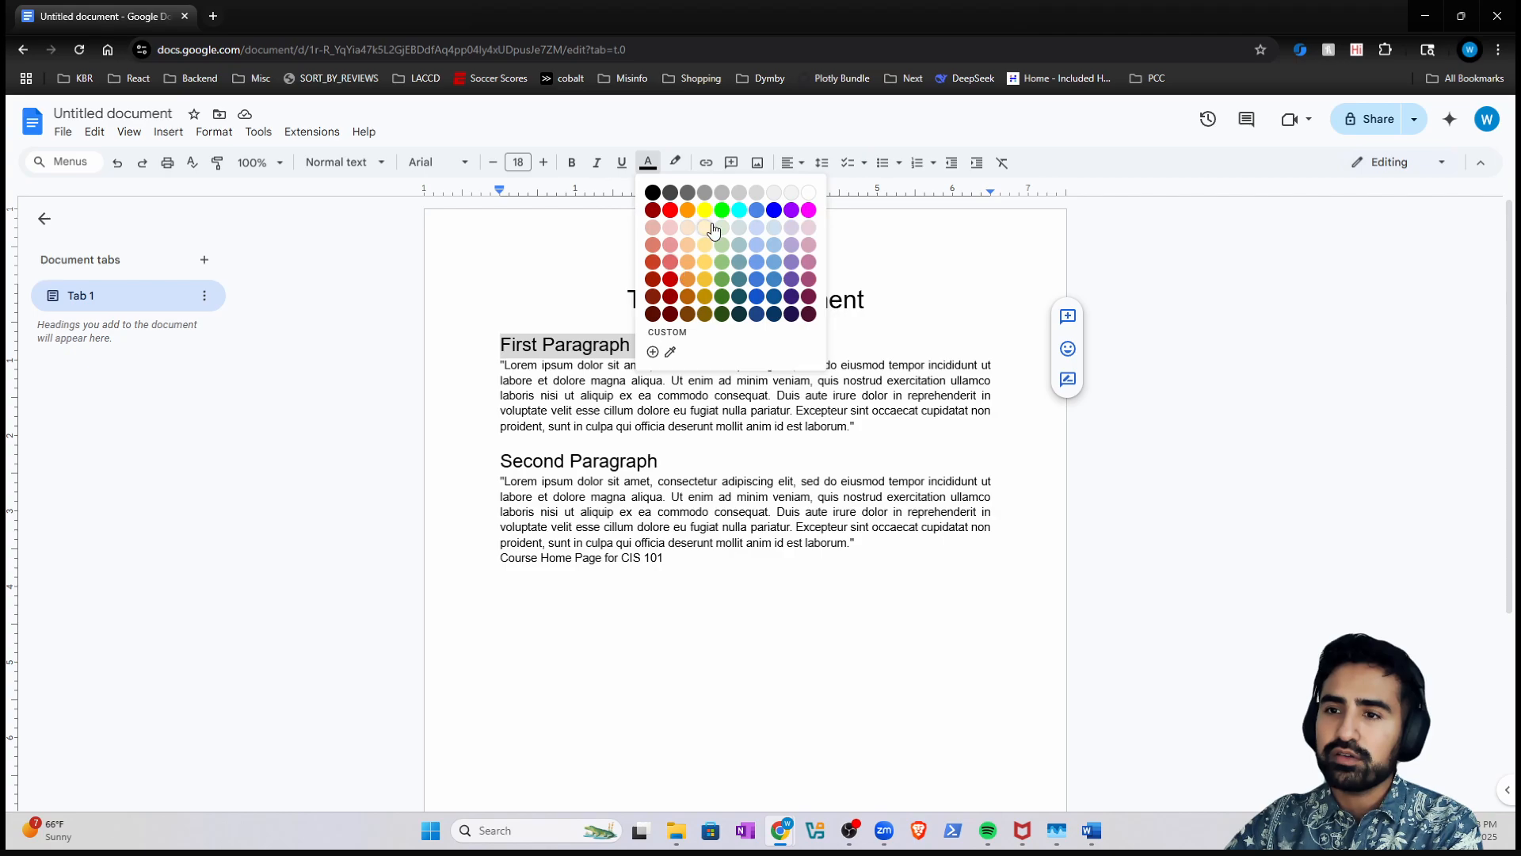
left_click(687, 194)
left_click_drag(670, 462, 492, 463)
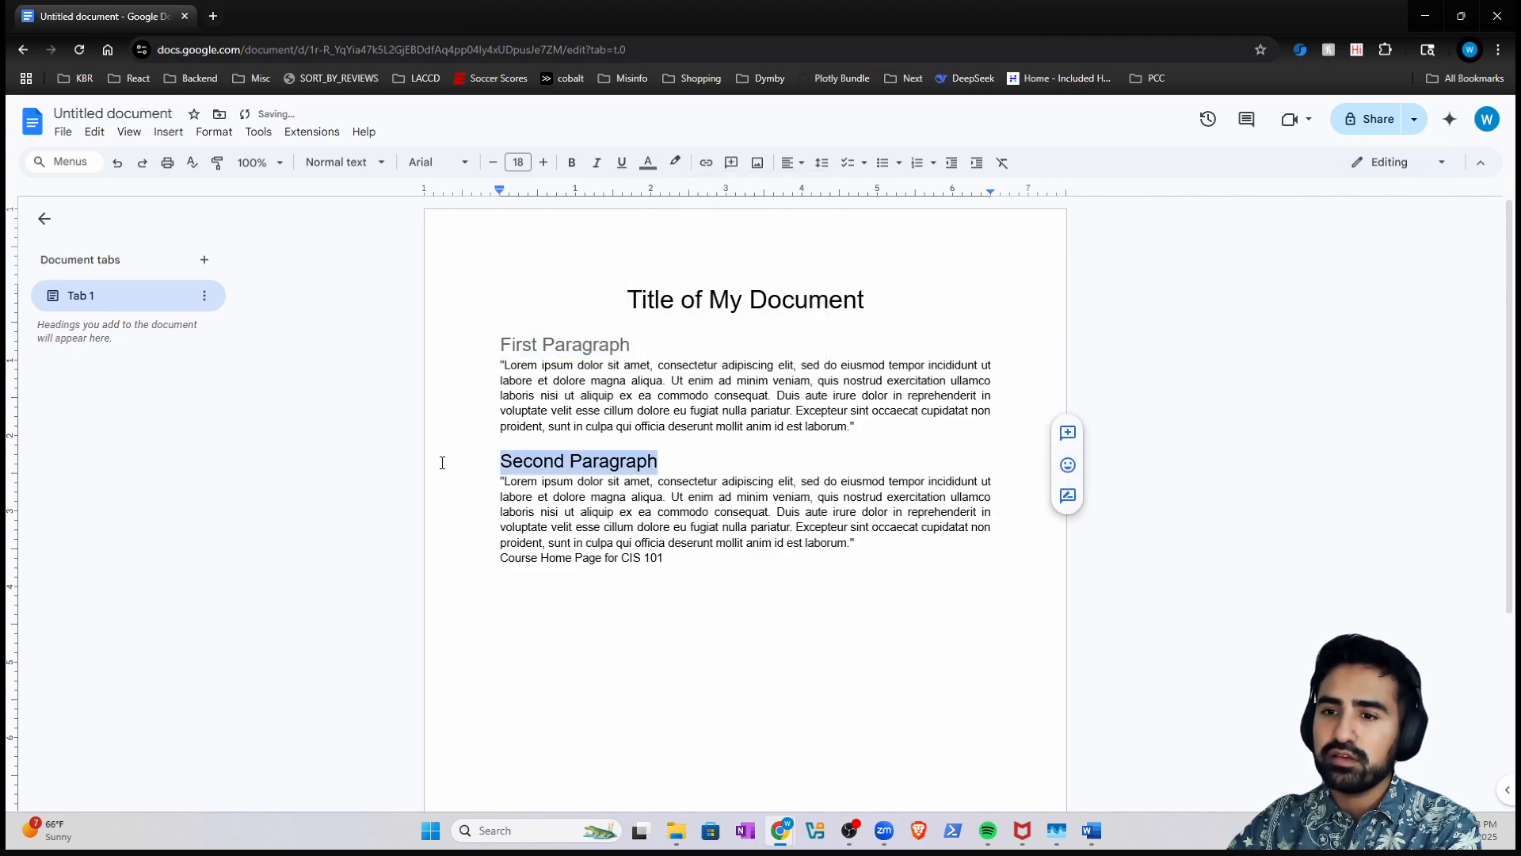
left_click(645, 162)
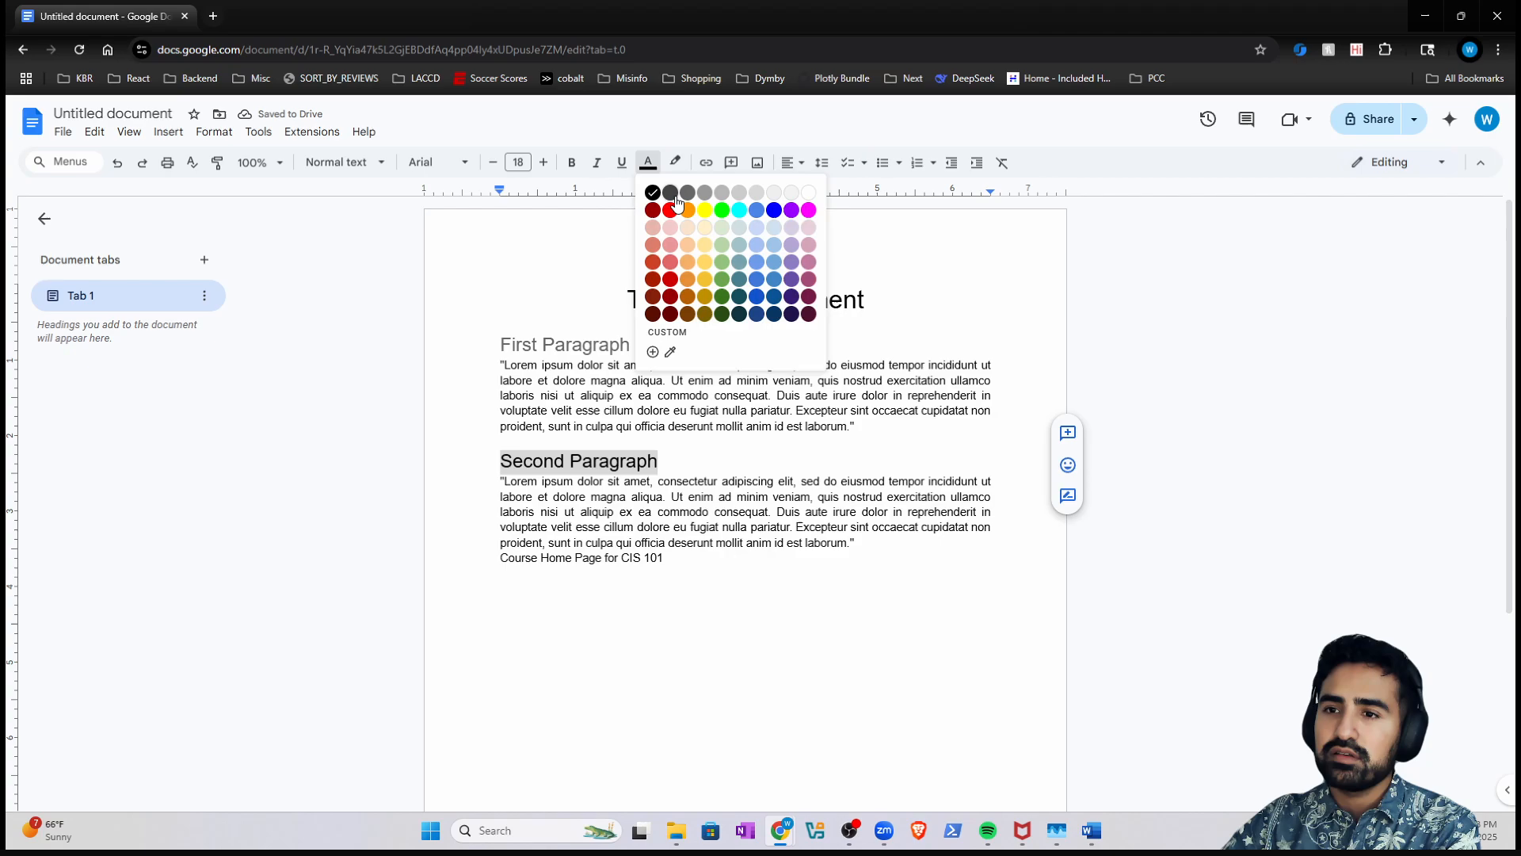
left_click(679, 330)
left_click(679, 330)
- Color the Title of My Document line blue
triple_click(676, 299)
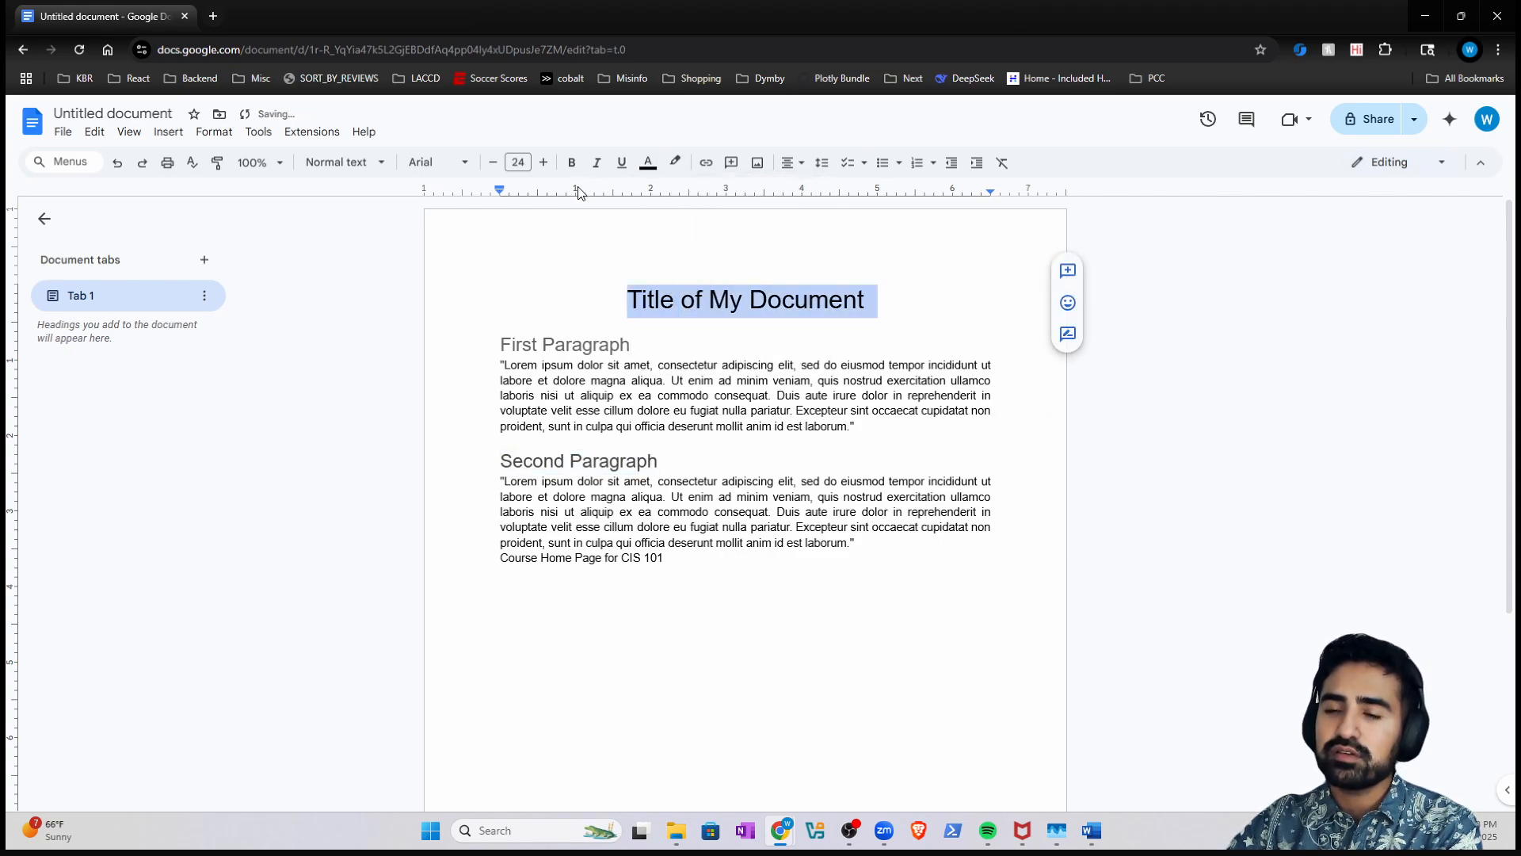
left_click(626, 300)
triple_click(676, 298)
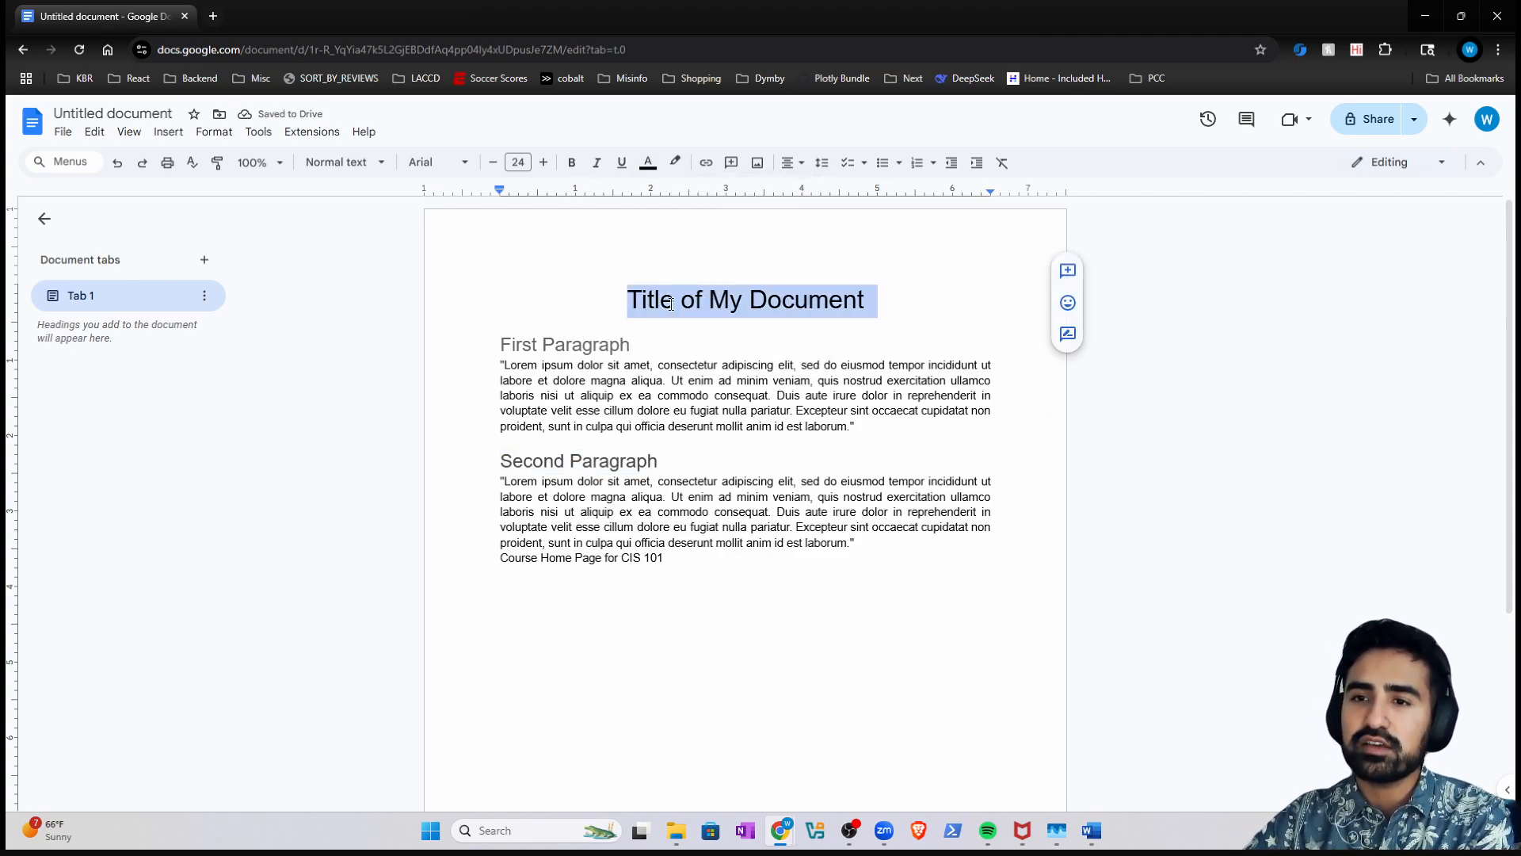
left_click(647, 163)
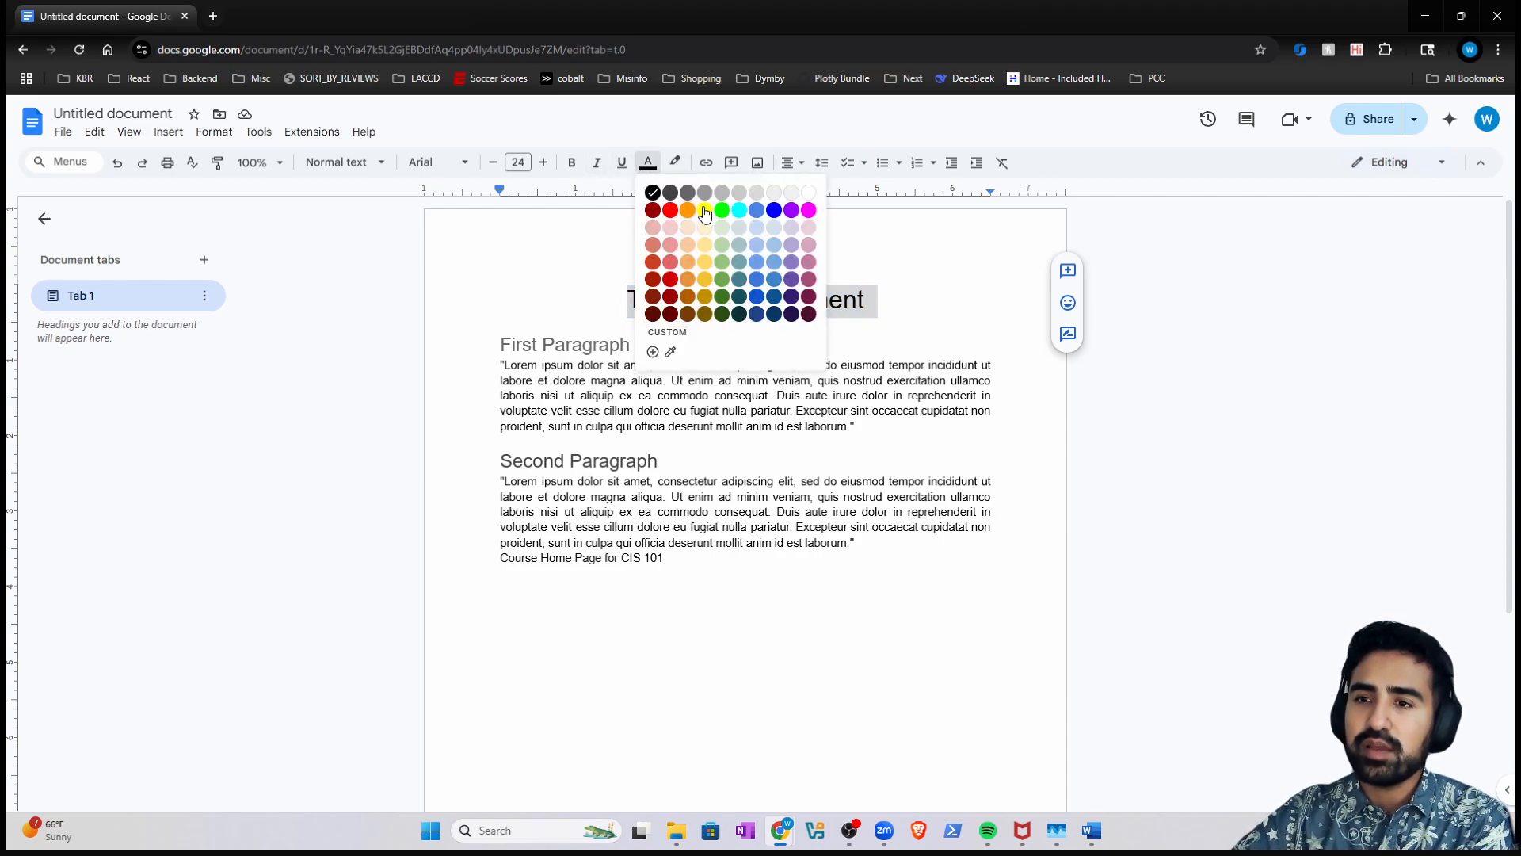
left_click(768, 213)
left_click(750, 300)
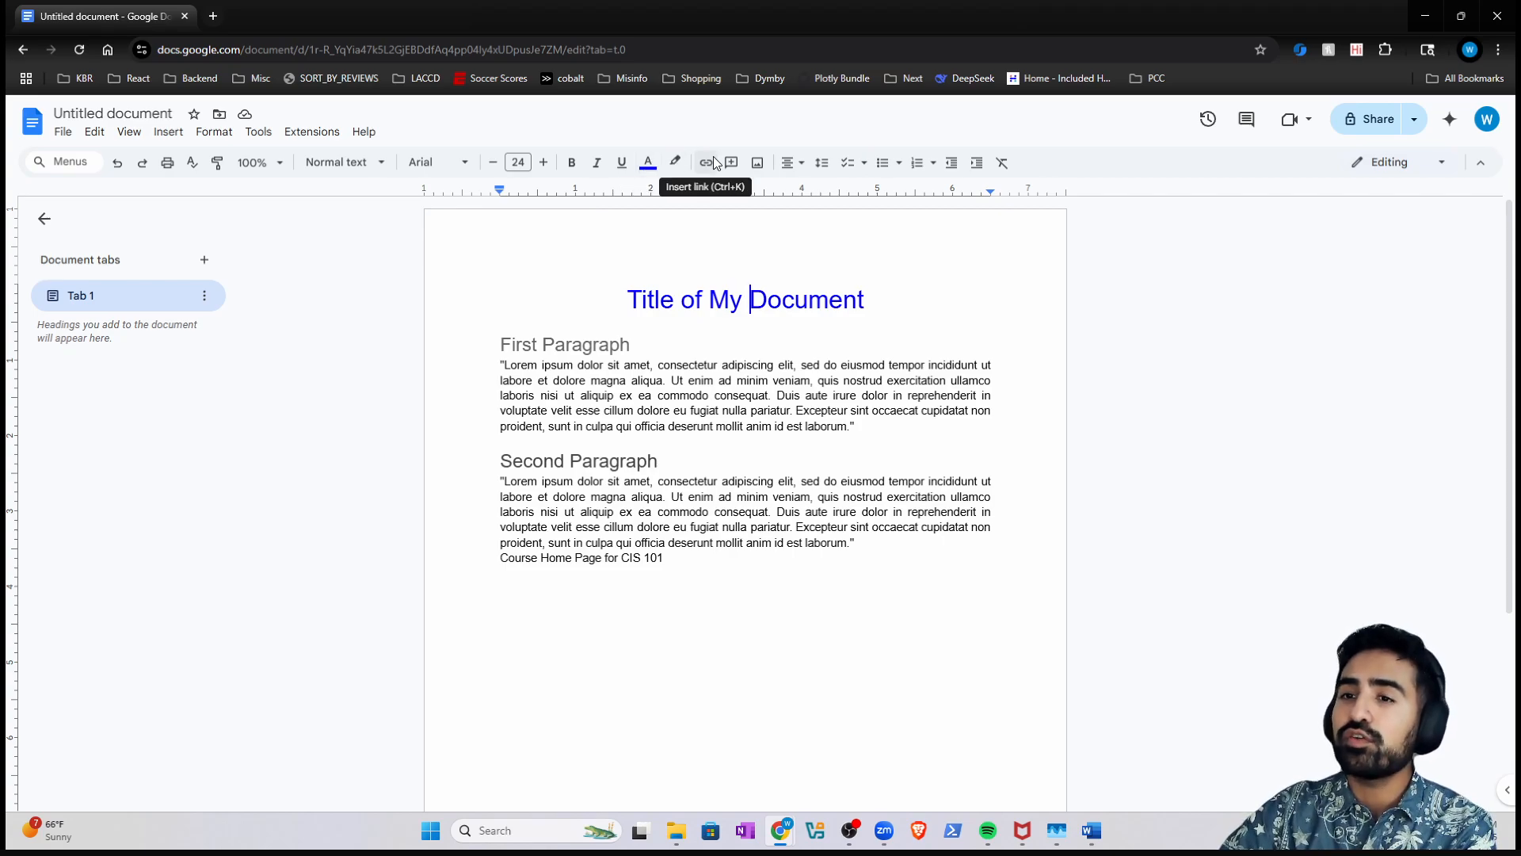
- Search the menus for 'text color', then dismiss the search
left_click(84, 164)
type("text color")
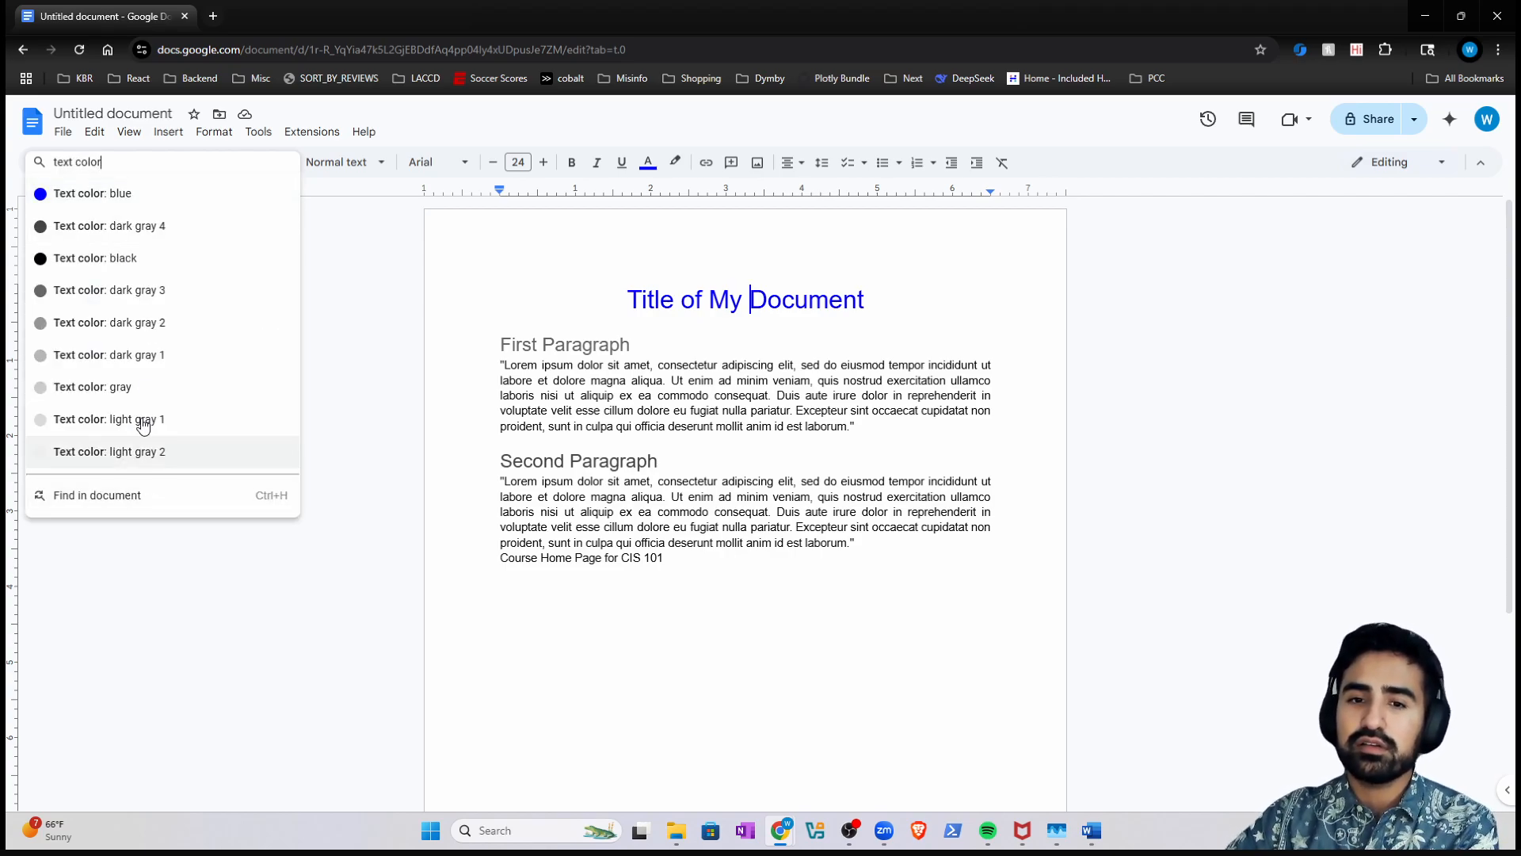
left_click(902, 309)
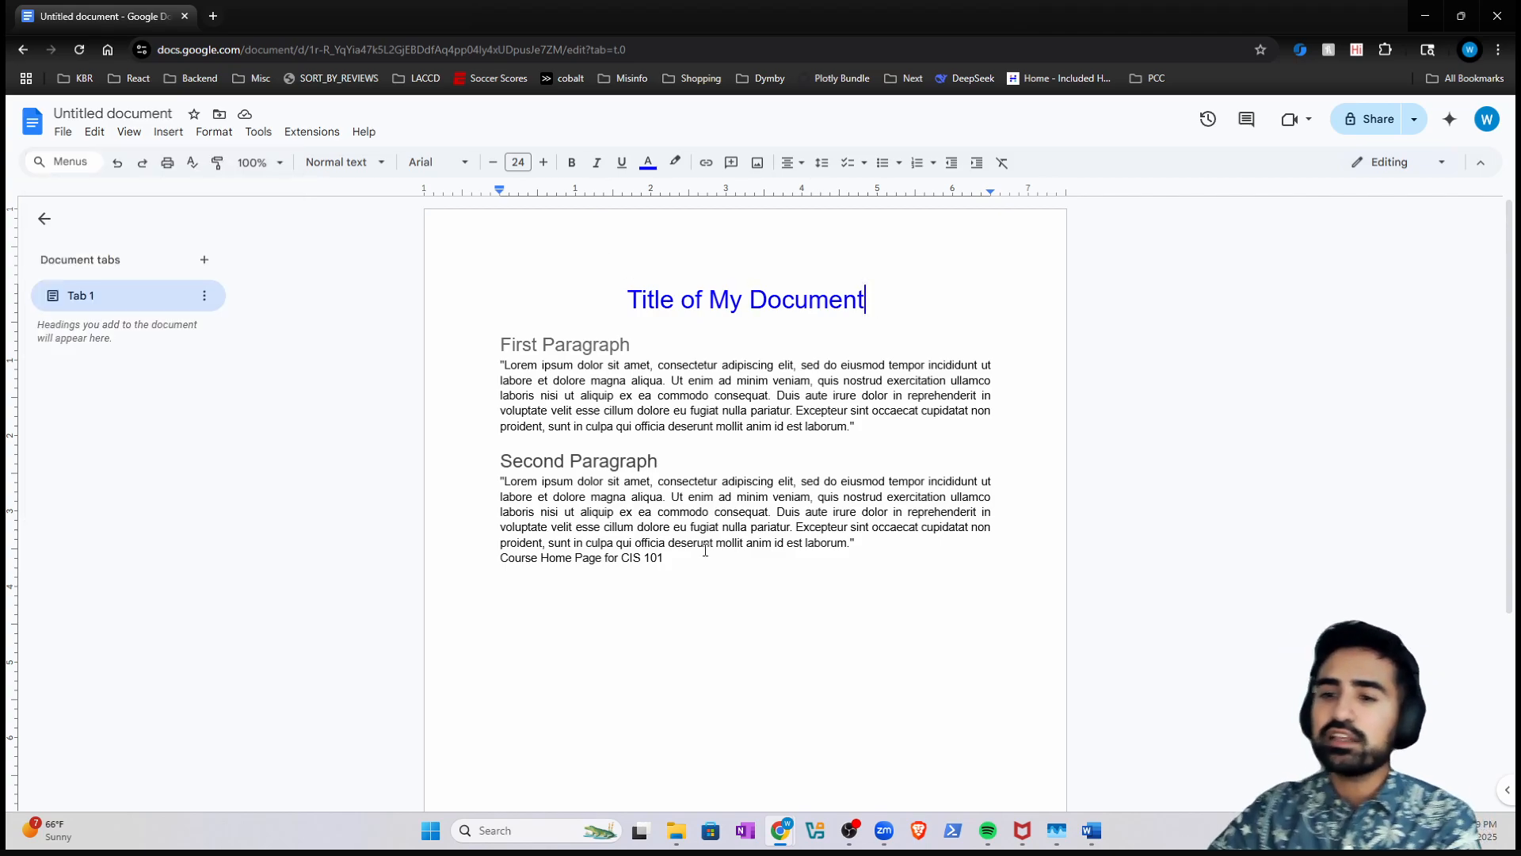
- Set all document text to Roboto, then select from CIS 101 up to the title
key("ctrl+a")
left_click(438, 163)
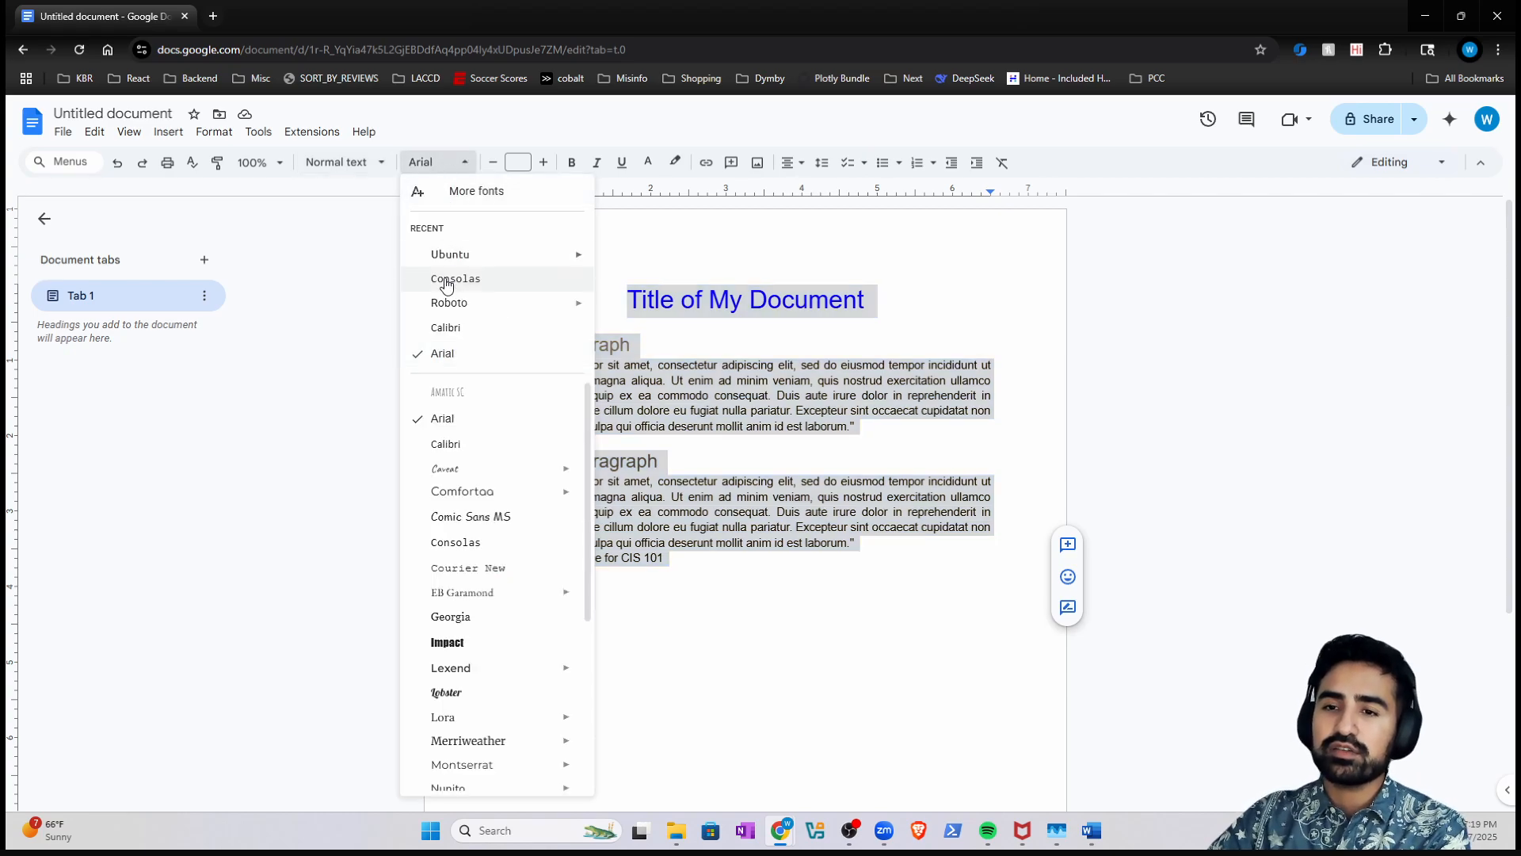
left_click(476, 303)
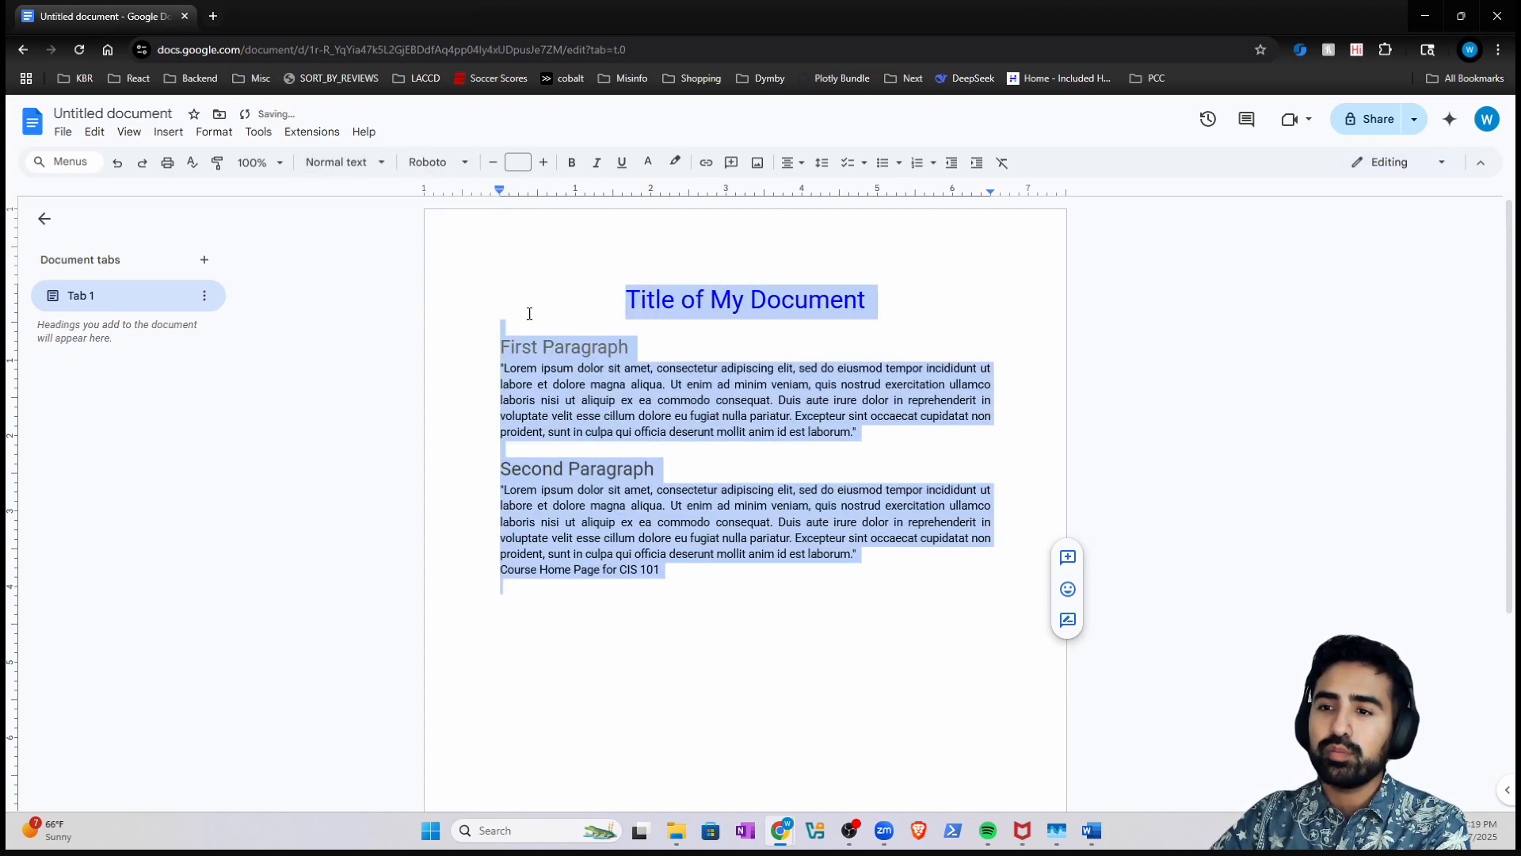
left_click(820, 402)
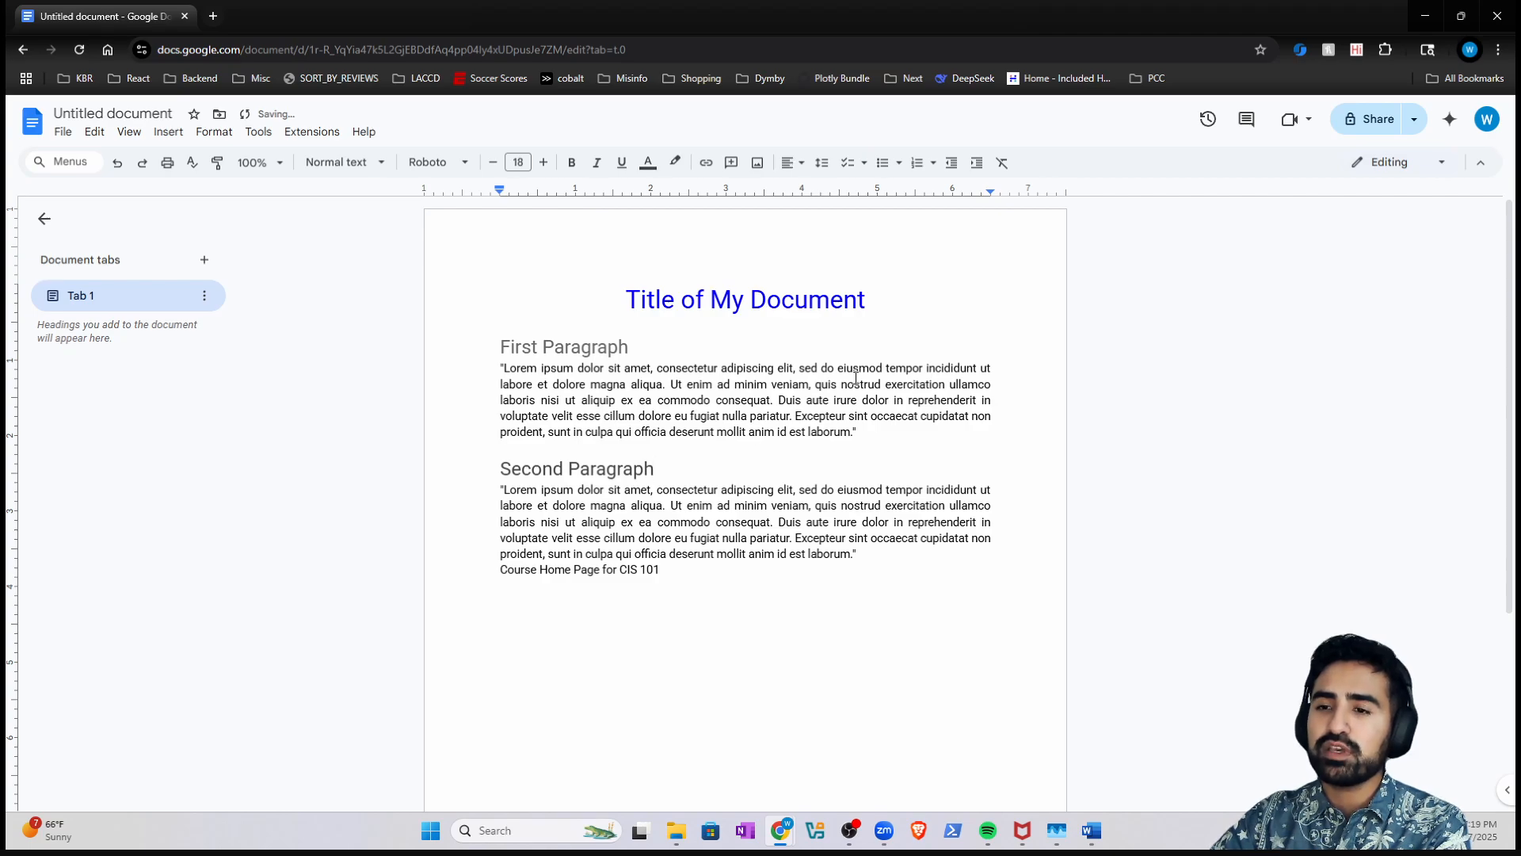
left_click(559, 315)
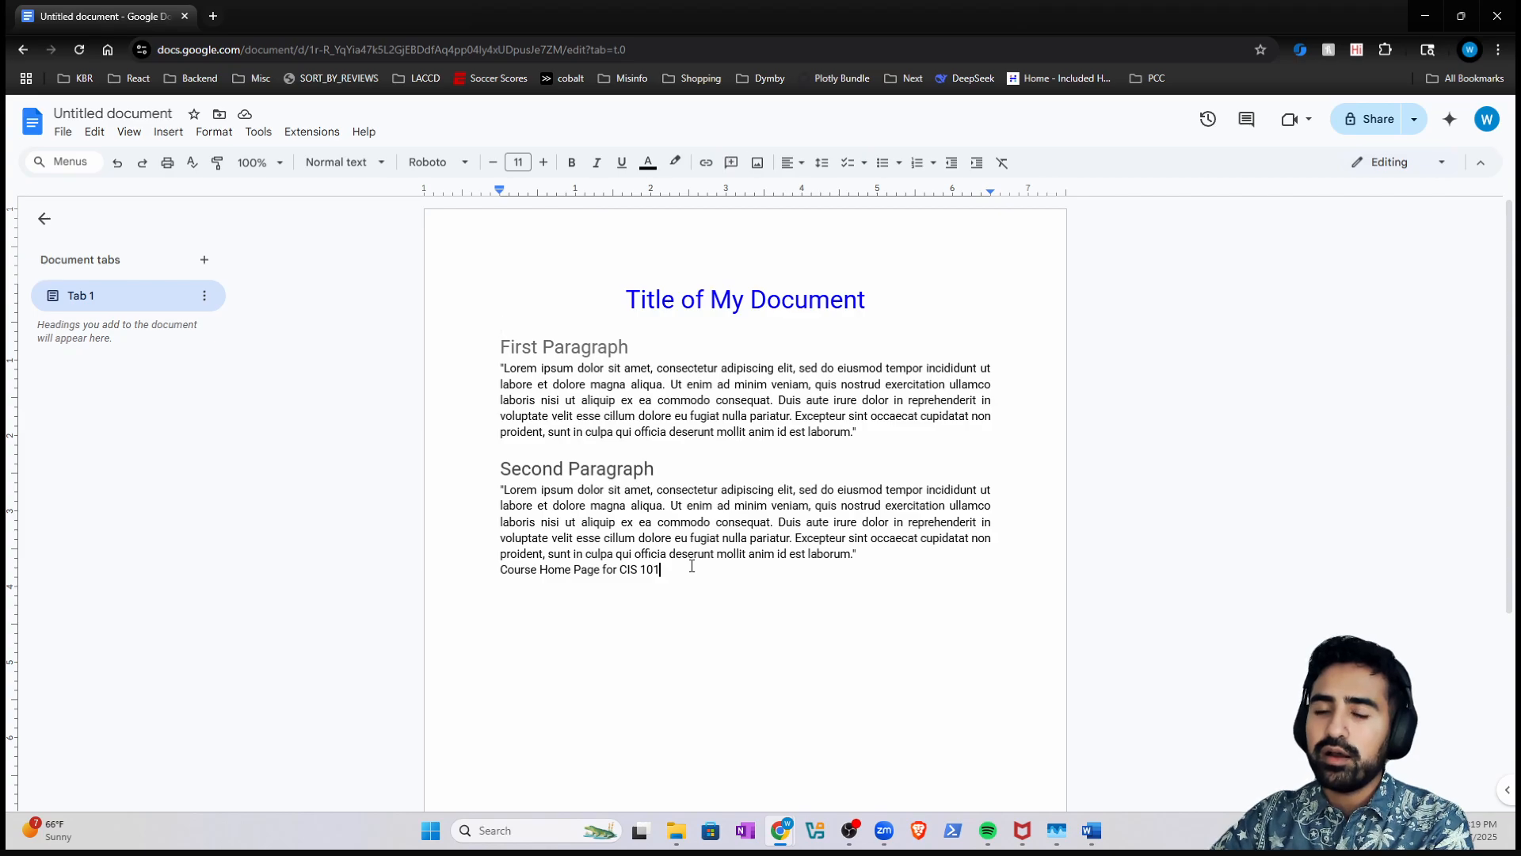
left_click_drag(693, 567, 393, 299)
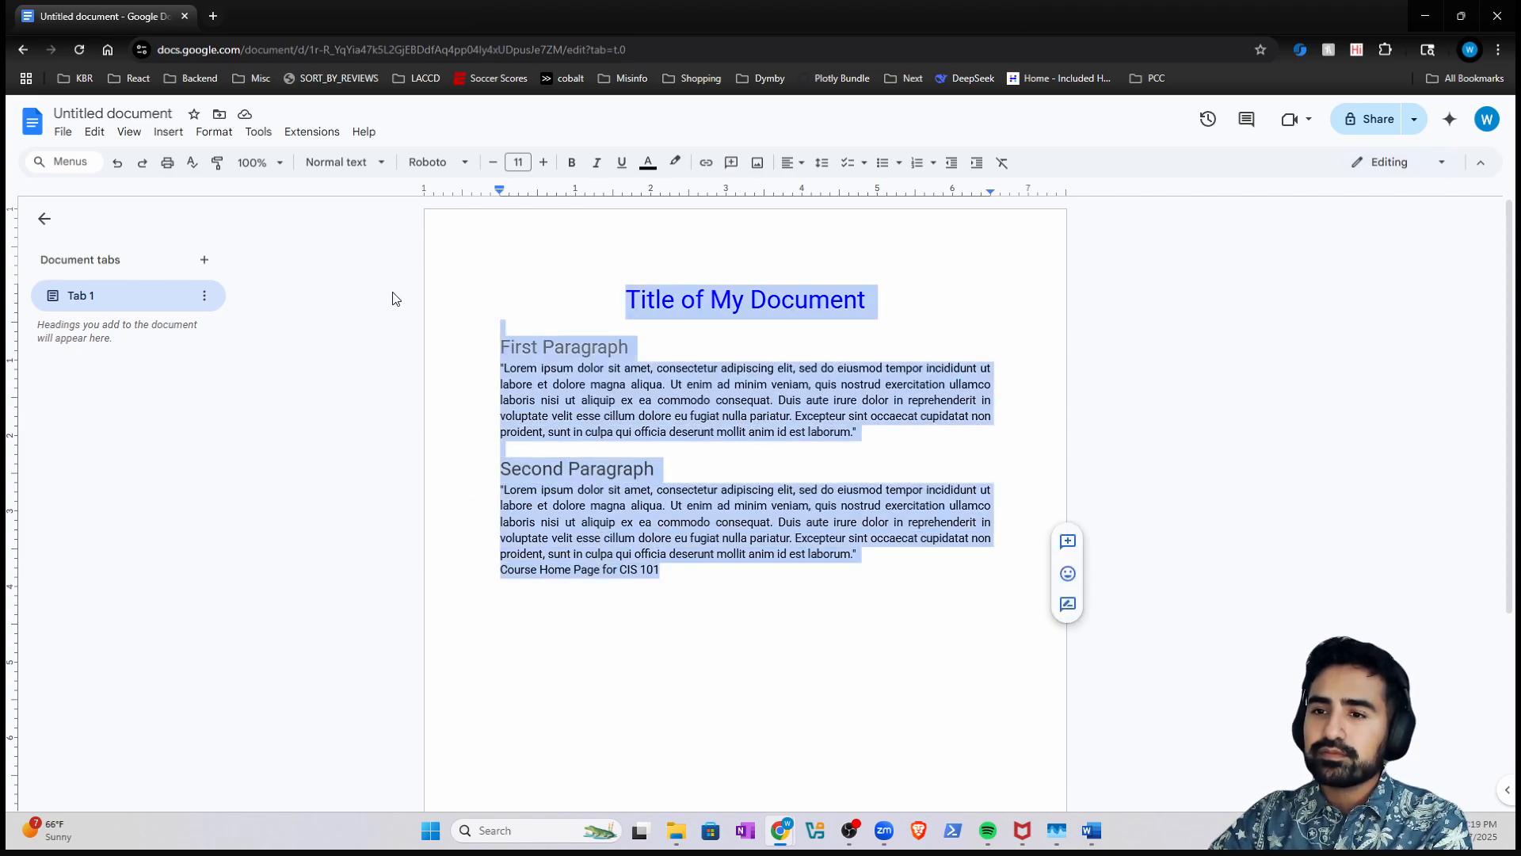
- Check the Docs line spacing choices, then bring the Word copy of Example Doc forward
left_click(823, 164)
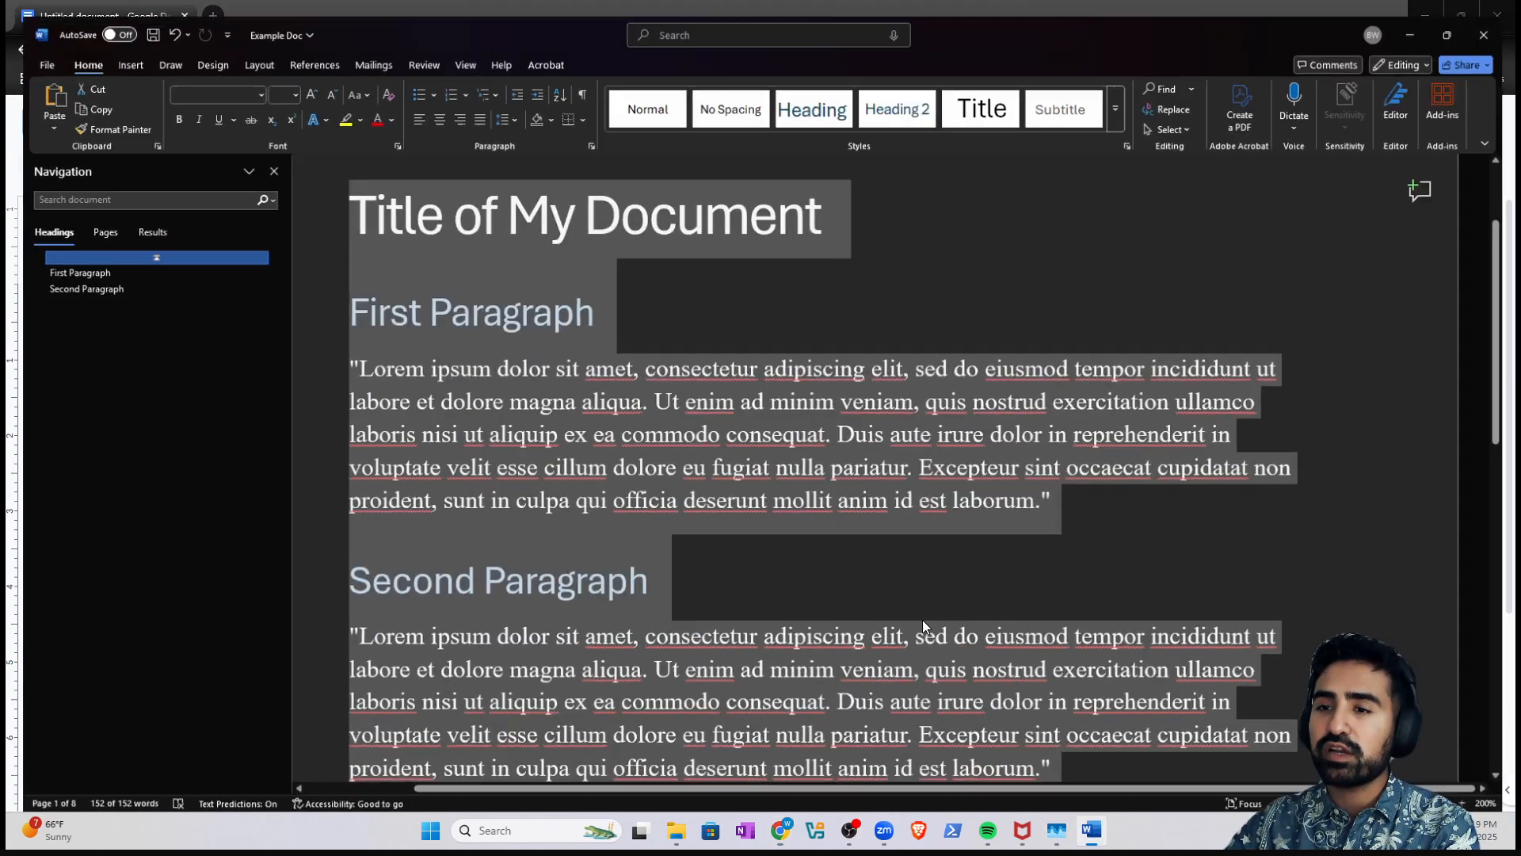
left_click(1091, 830)
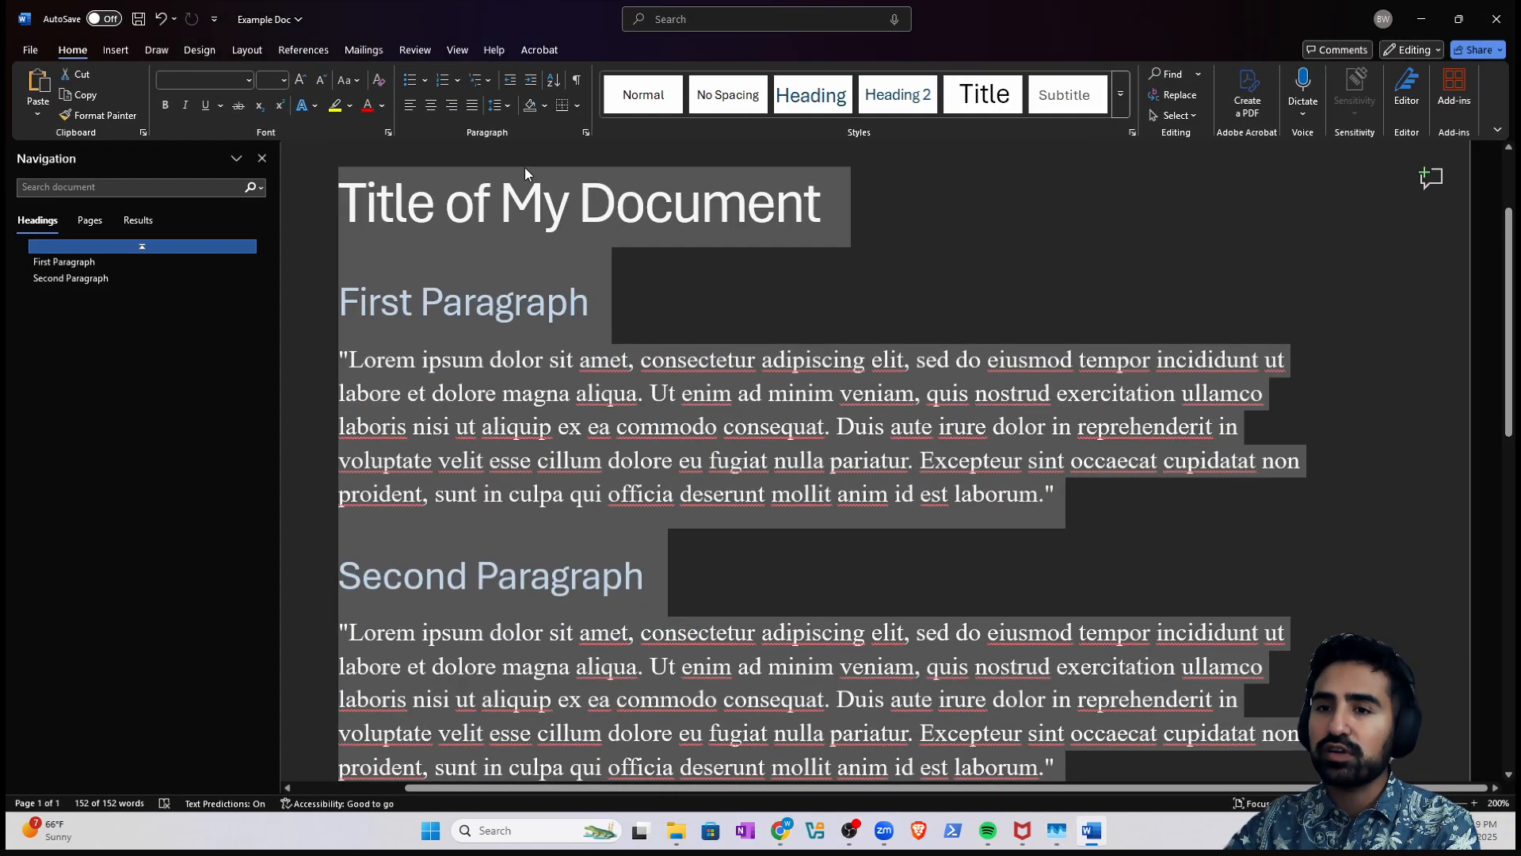
- Review Word's line spacing options for Example Doc, then minimize Word to return to Docs
left_click(499, 105)
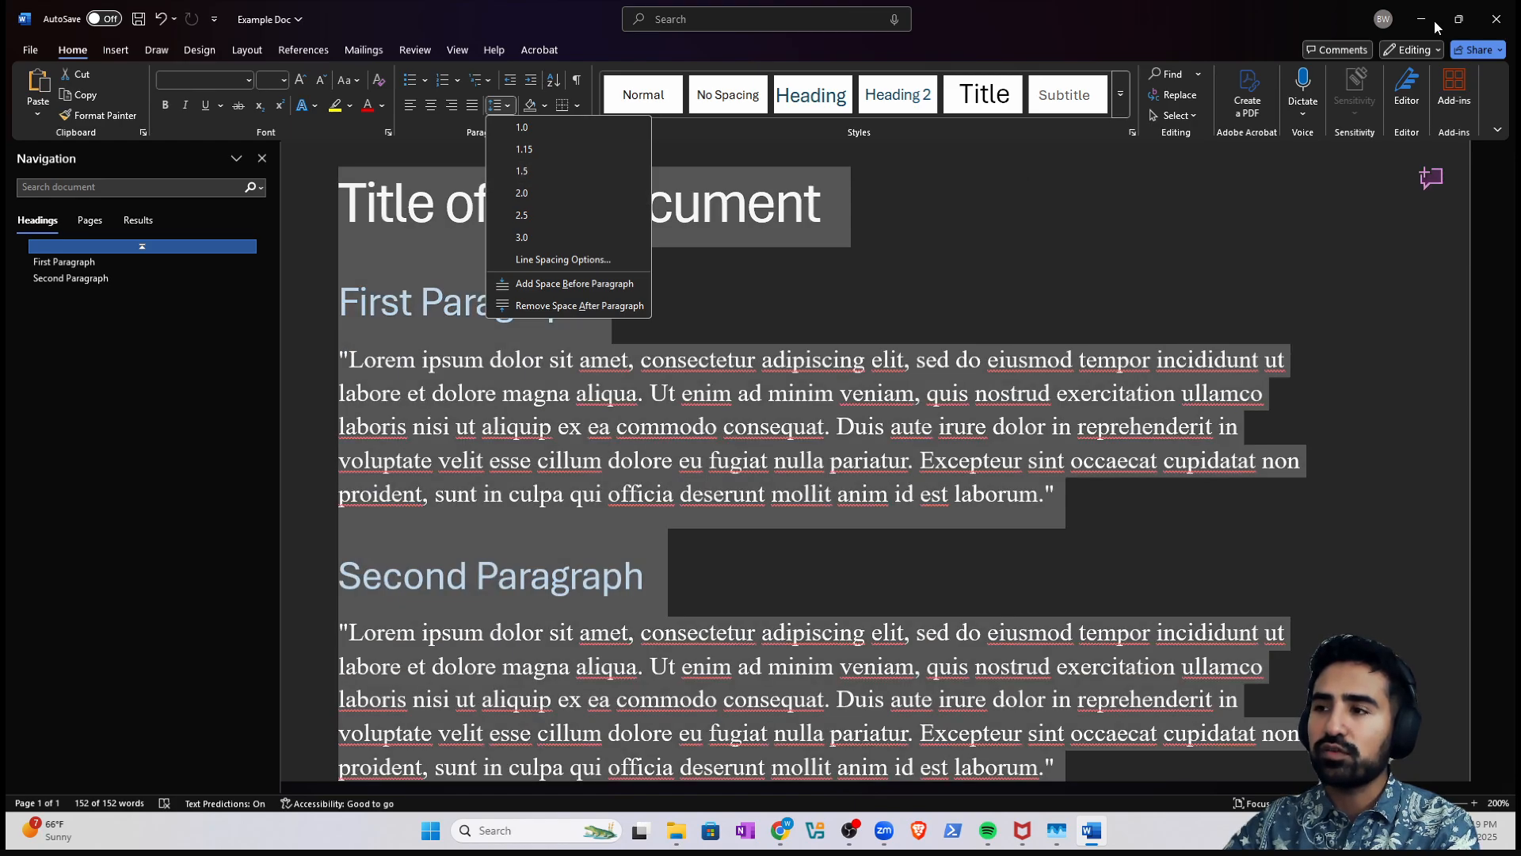
left_click(1435, 25)
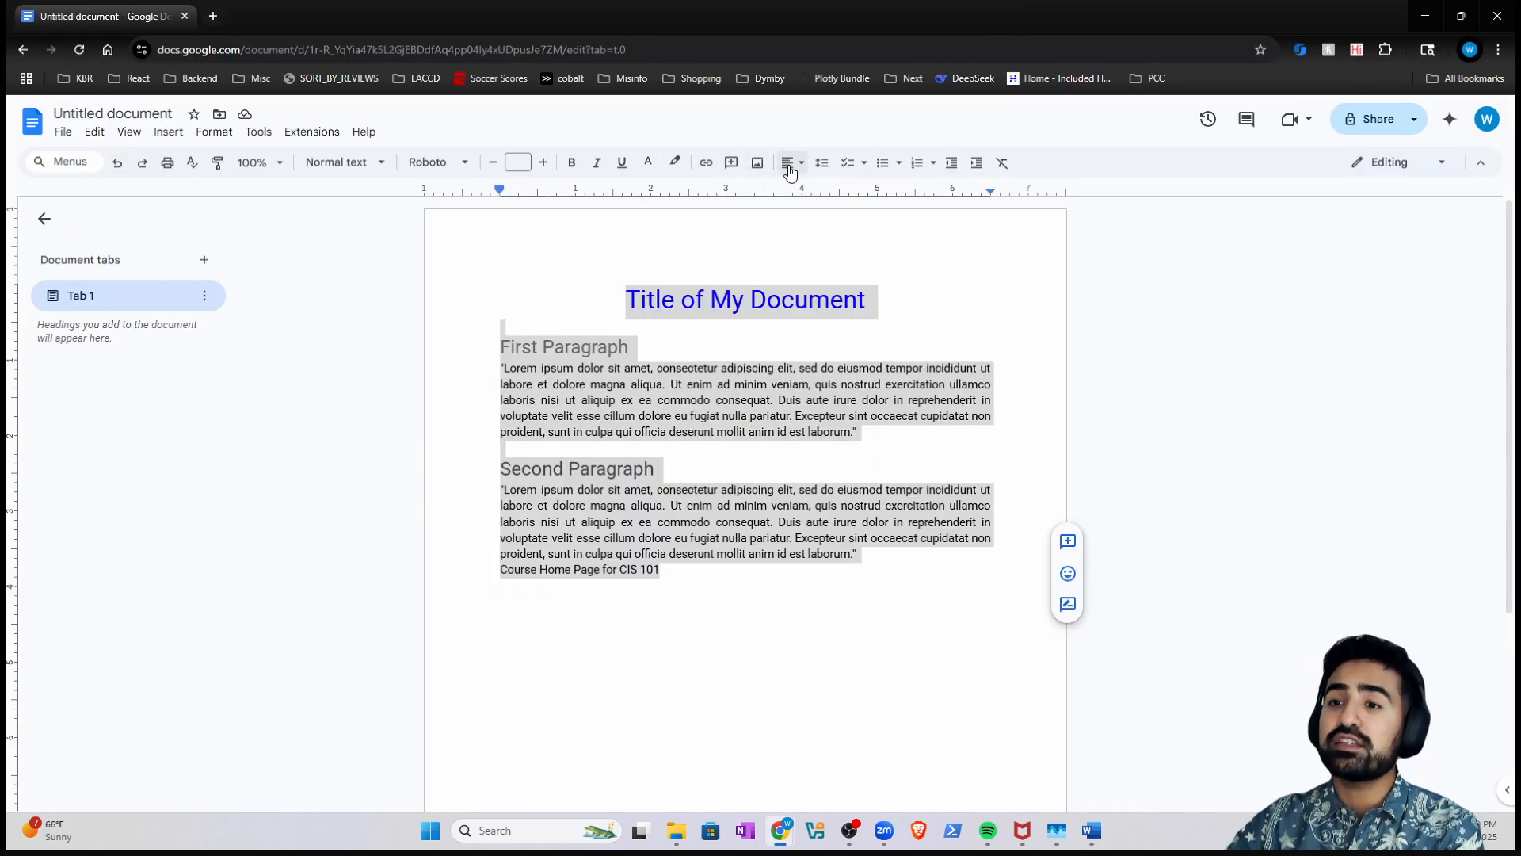
- Try single and 1.15 spacing, then set the whole document to double spacing
left_click(817, 168)
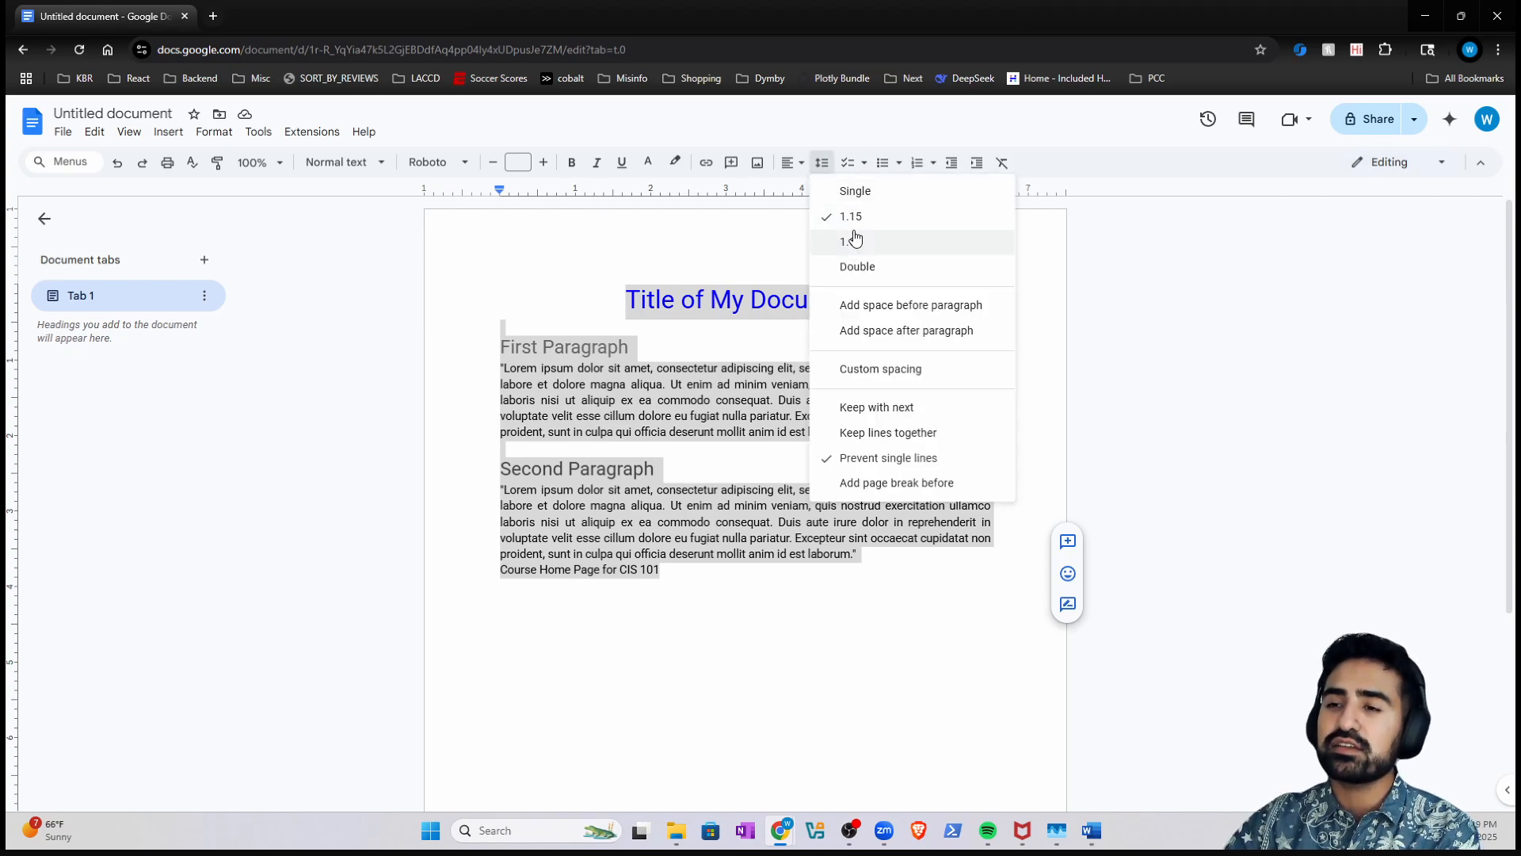
left_click(857, 191)
left_click(824, 365)
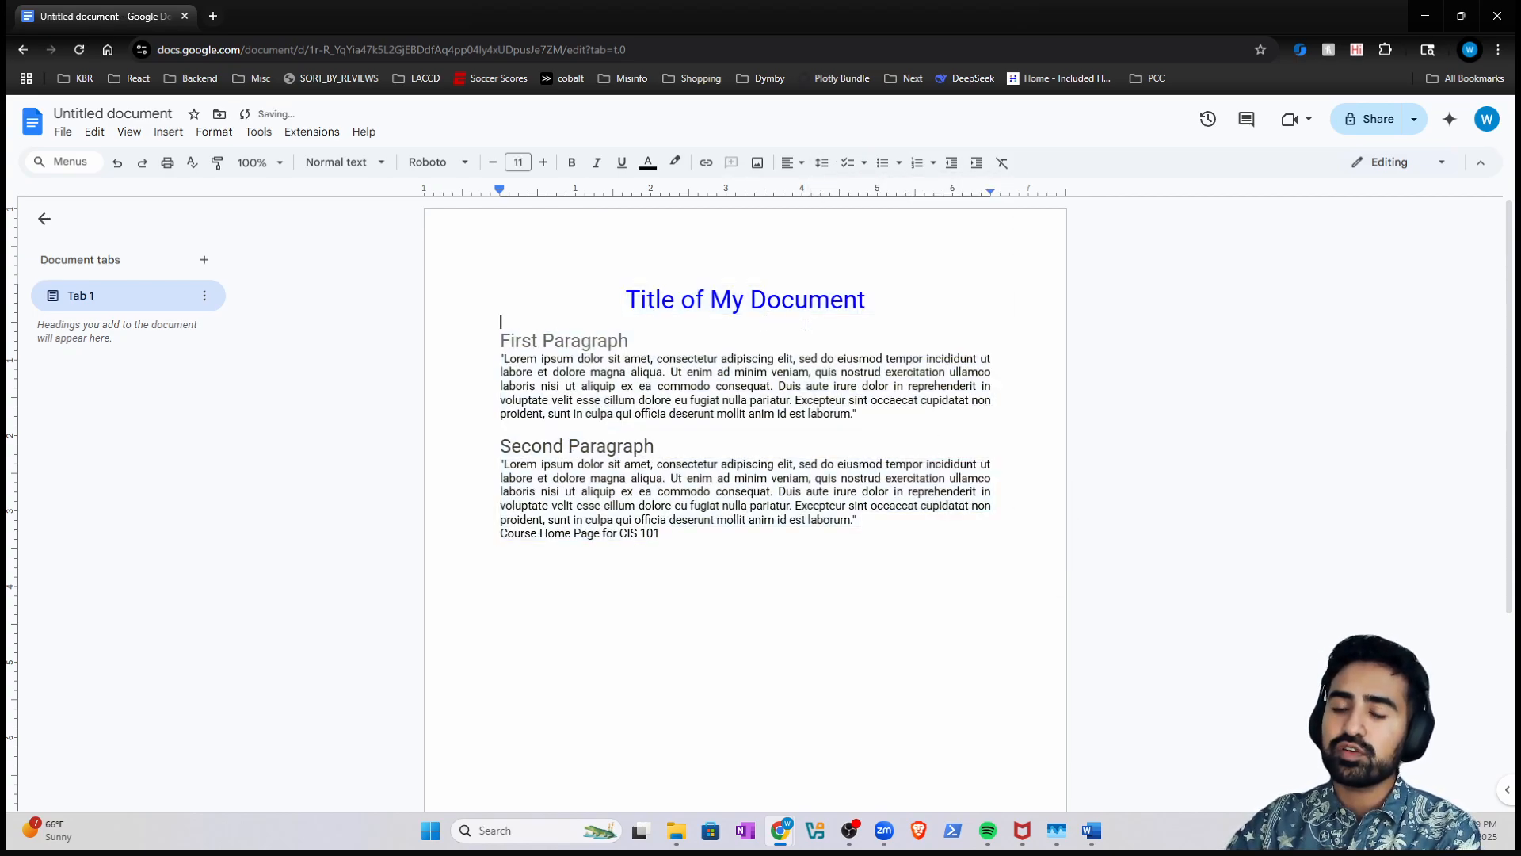
key("ctrl+a")
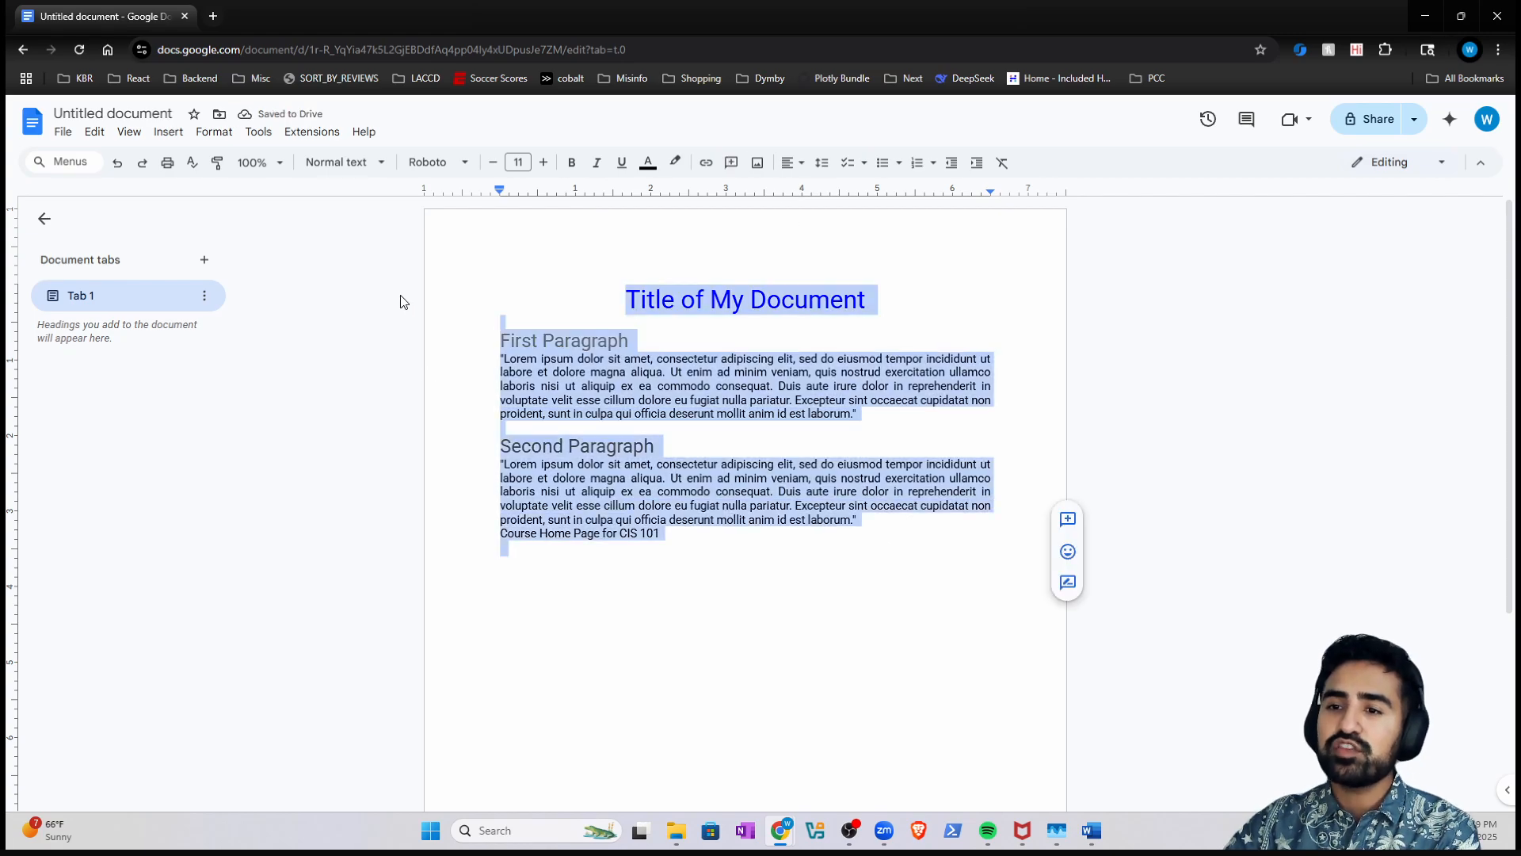
left_click(822, 164)
left_click(842, 218)
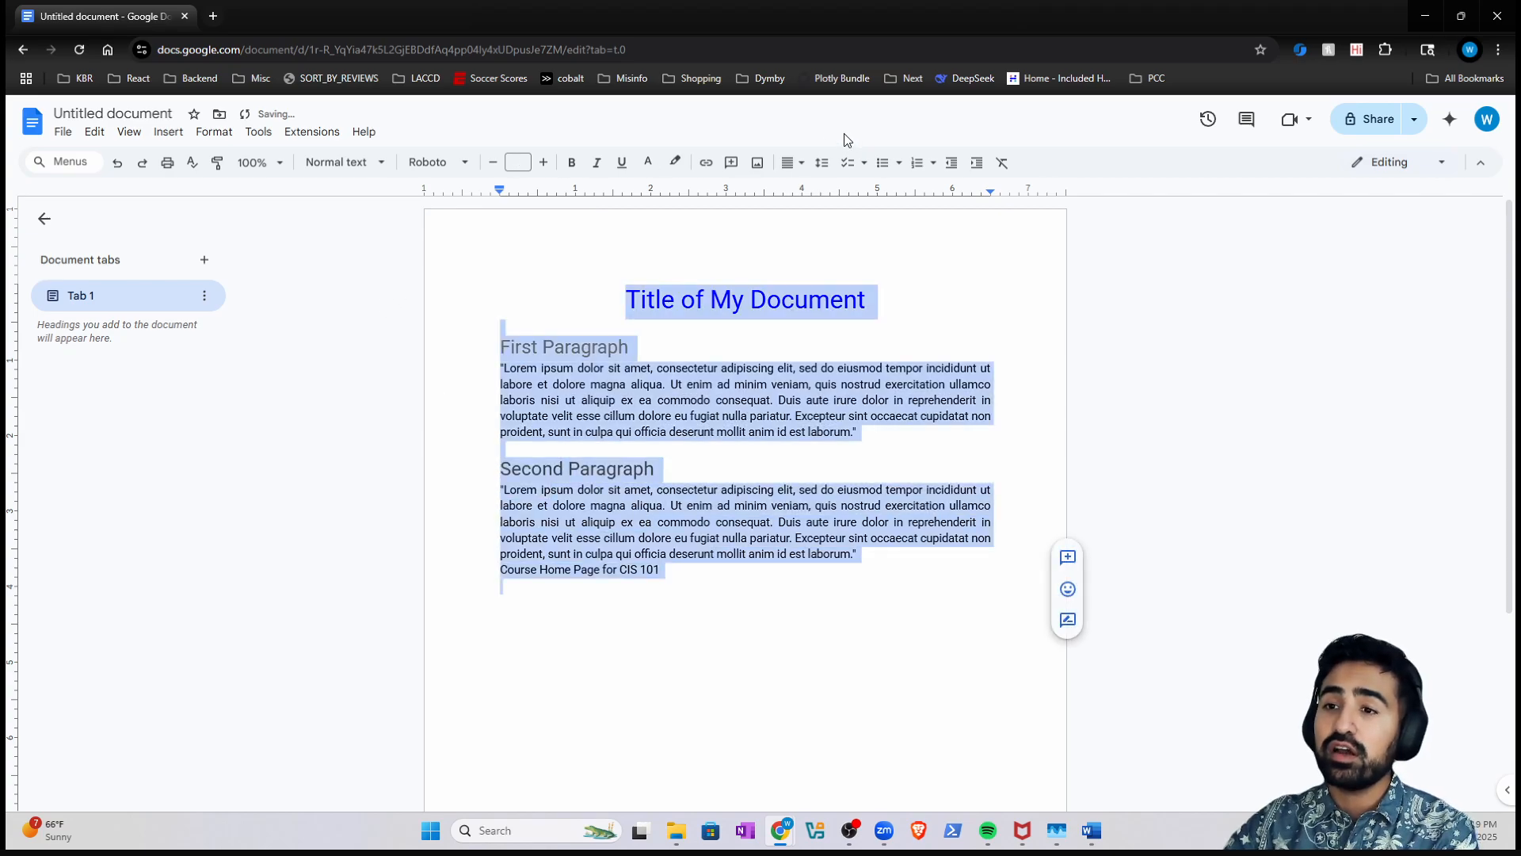
left_click(786, 165)
left_click(822, 163)
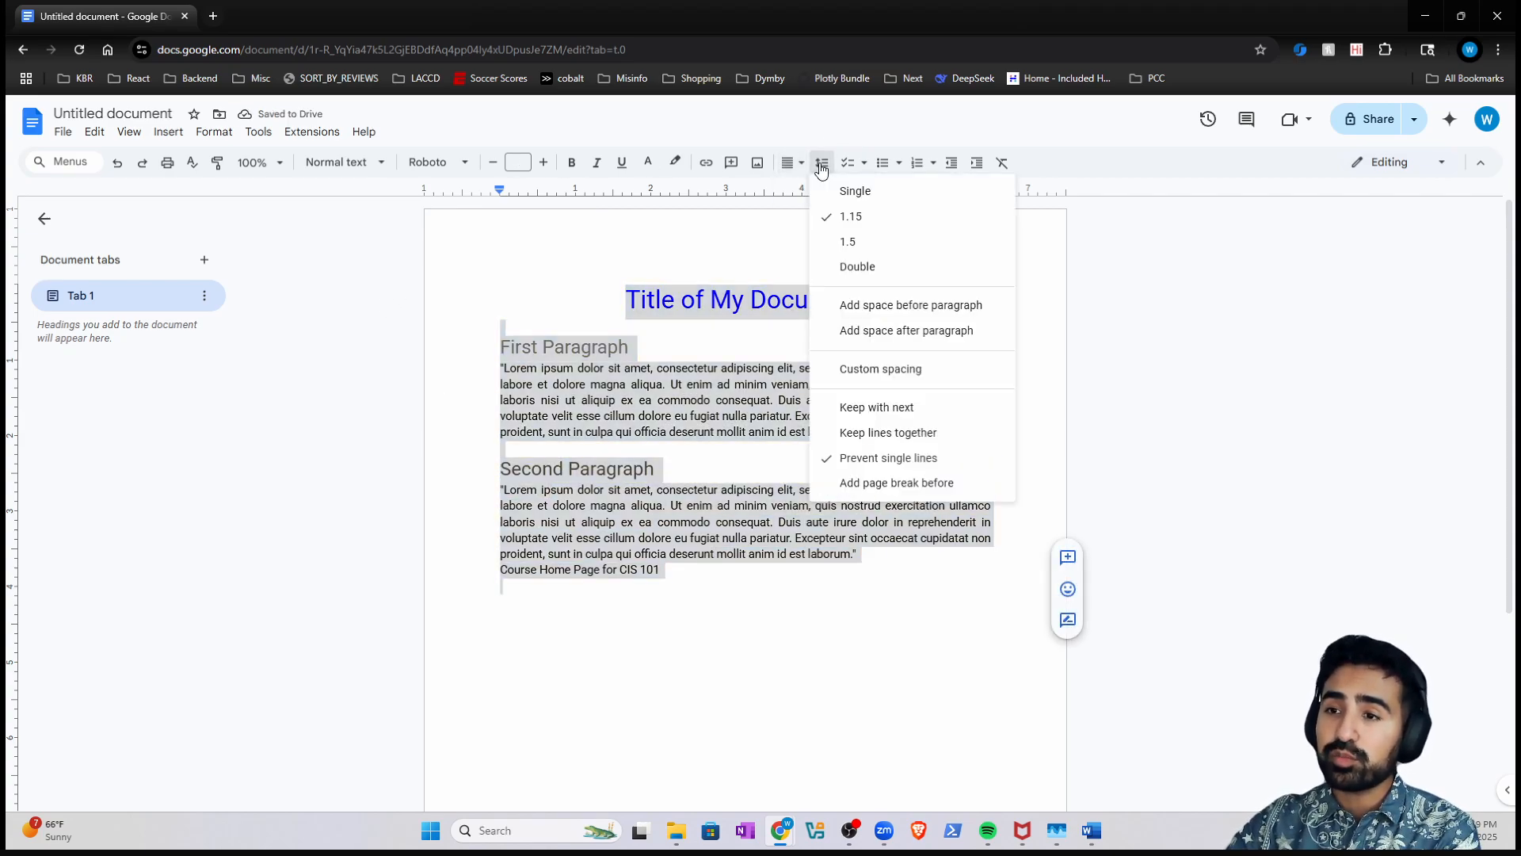
left_click(853, 265)
left_click(745, 426)
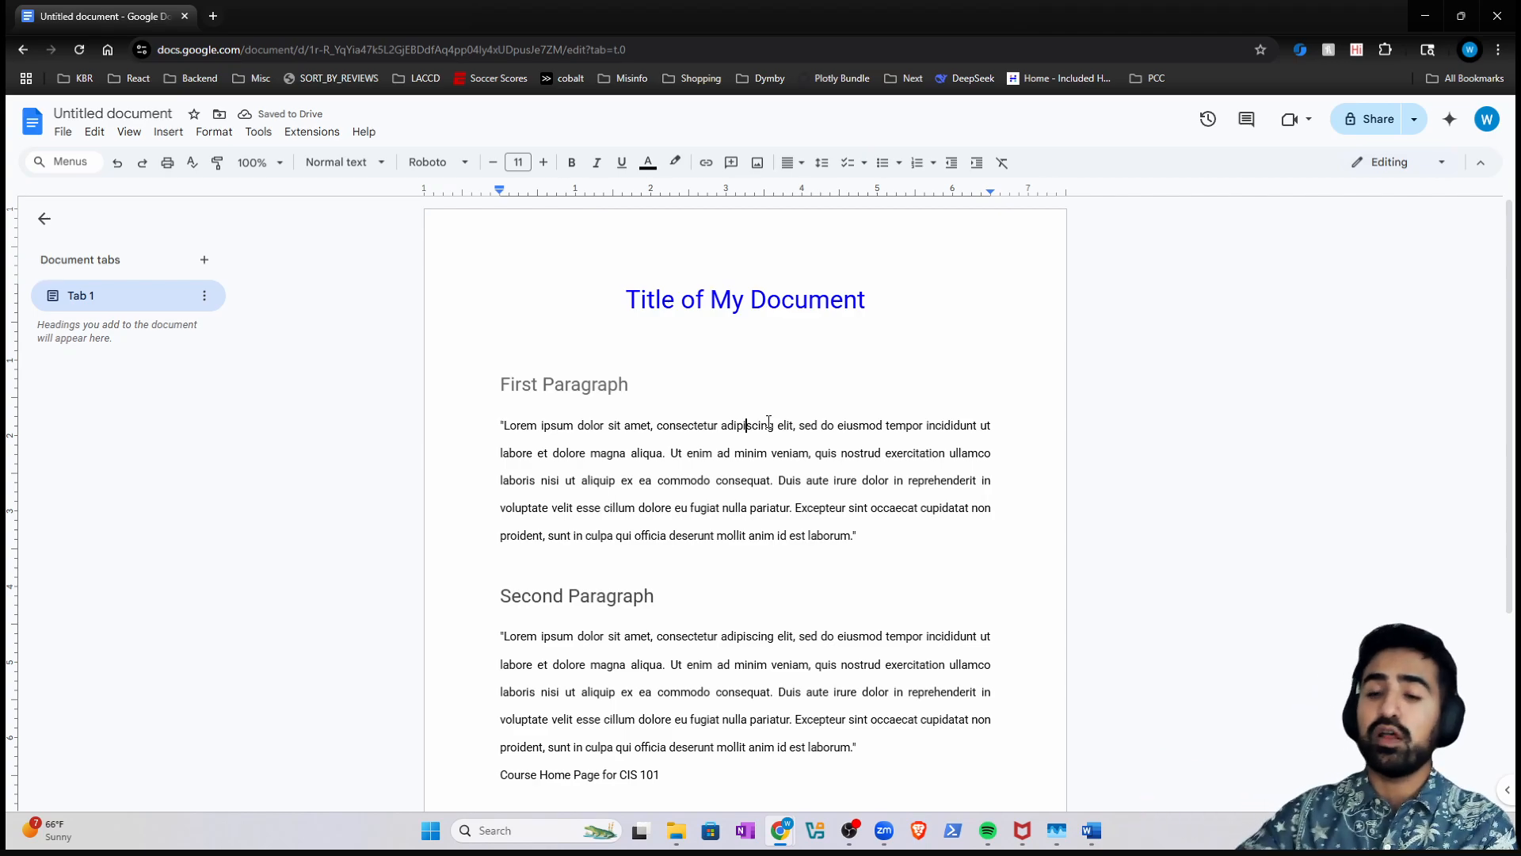
- Delete the blank lines under the title and before the Second Paragraph heading
left_click(556, 560)
scroll(593, 539, "down", 2)
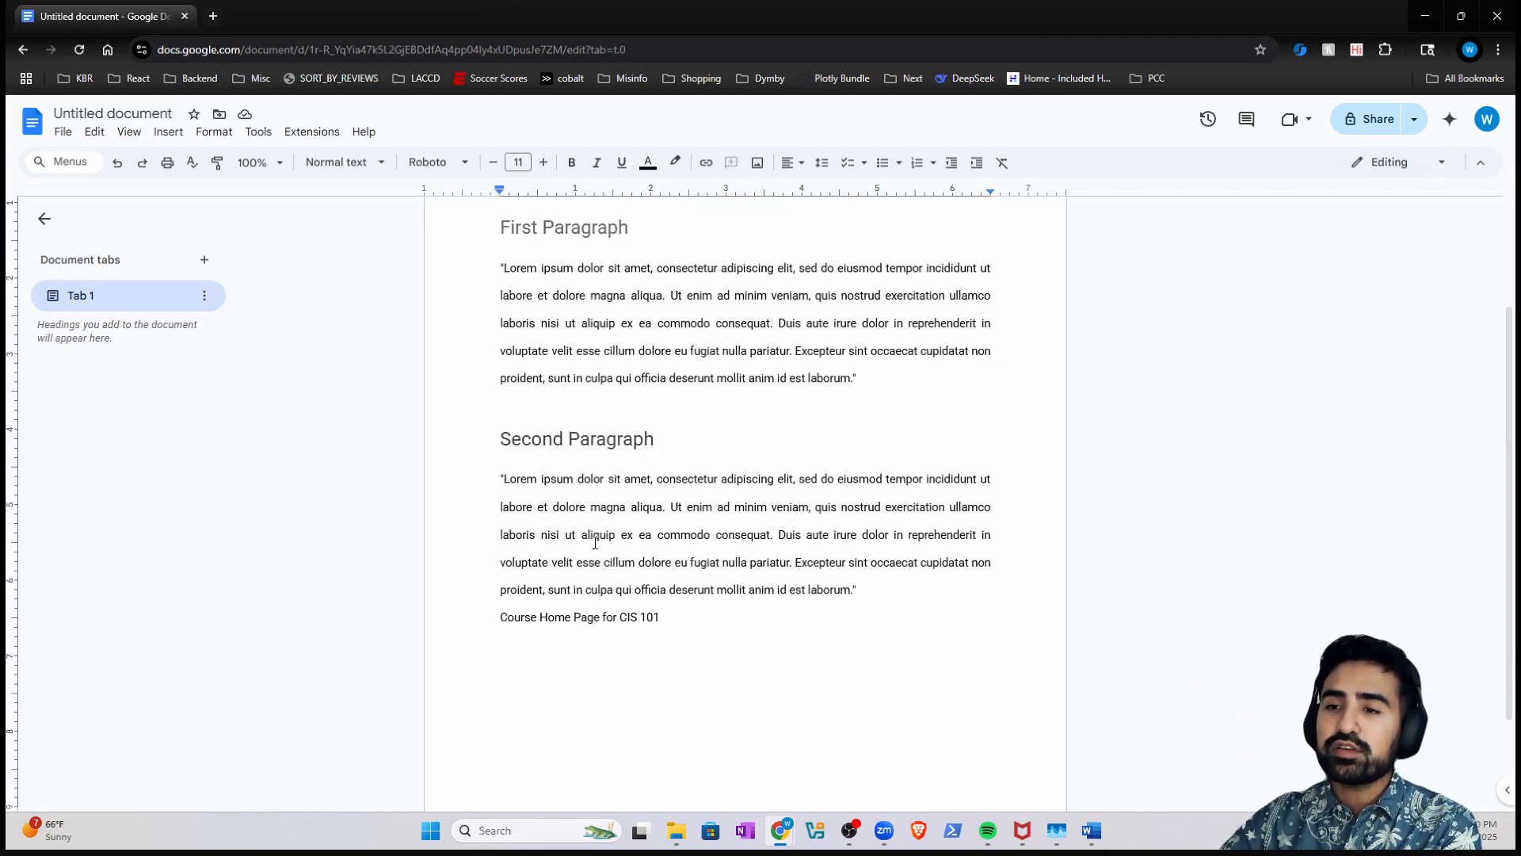
scroll(626, 380, "up", 2)
left_click(629, 337)
left_click(530, 356)
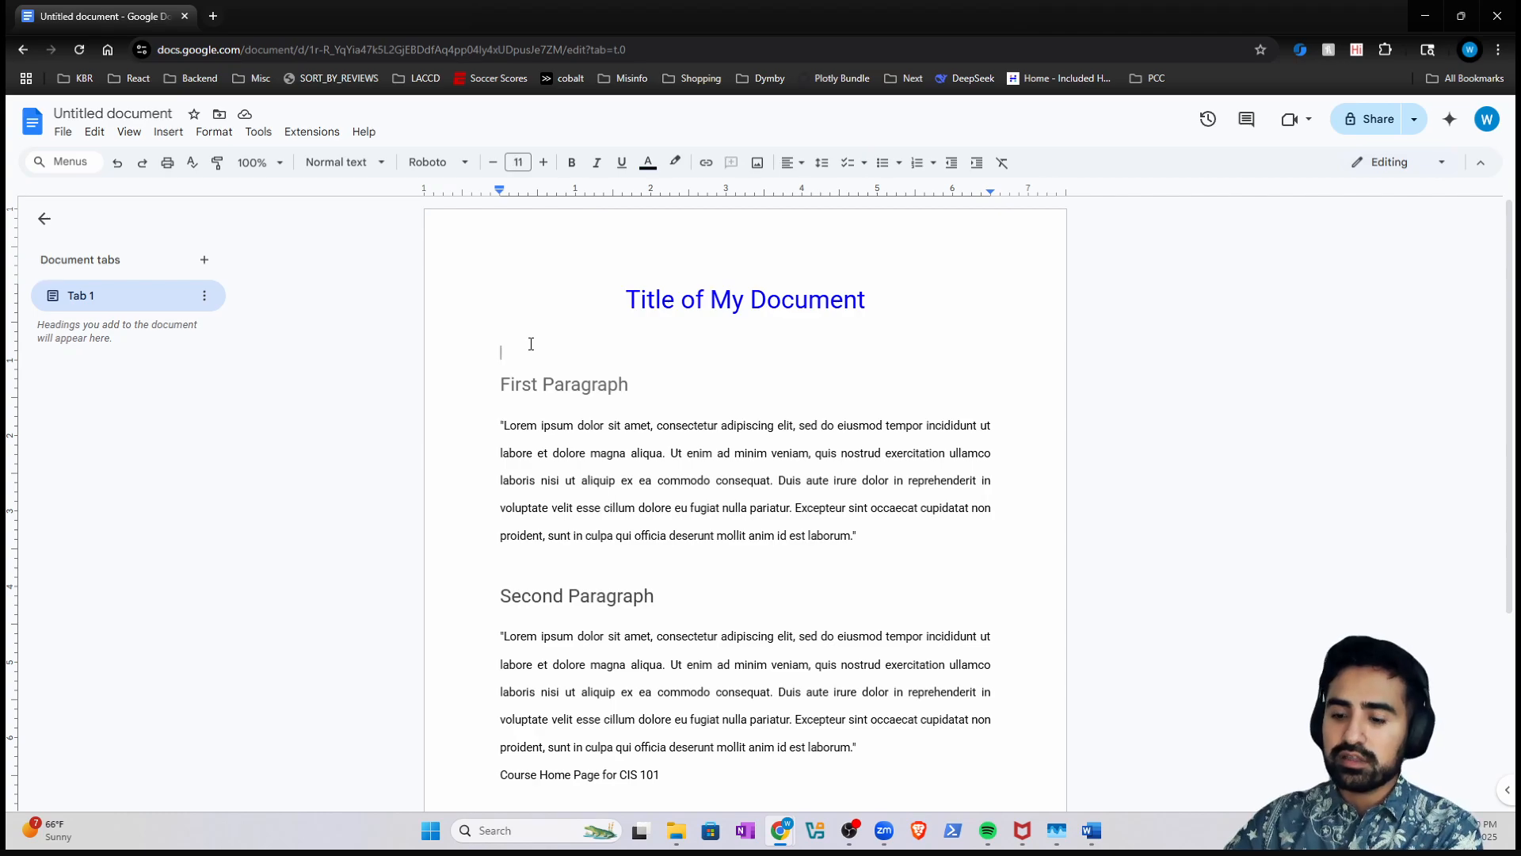
key("BackSpace")
left_click(575, 535)
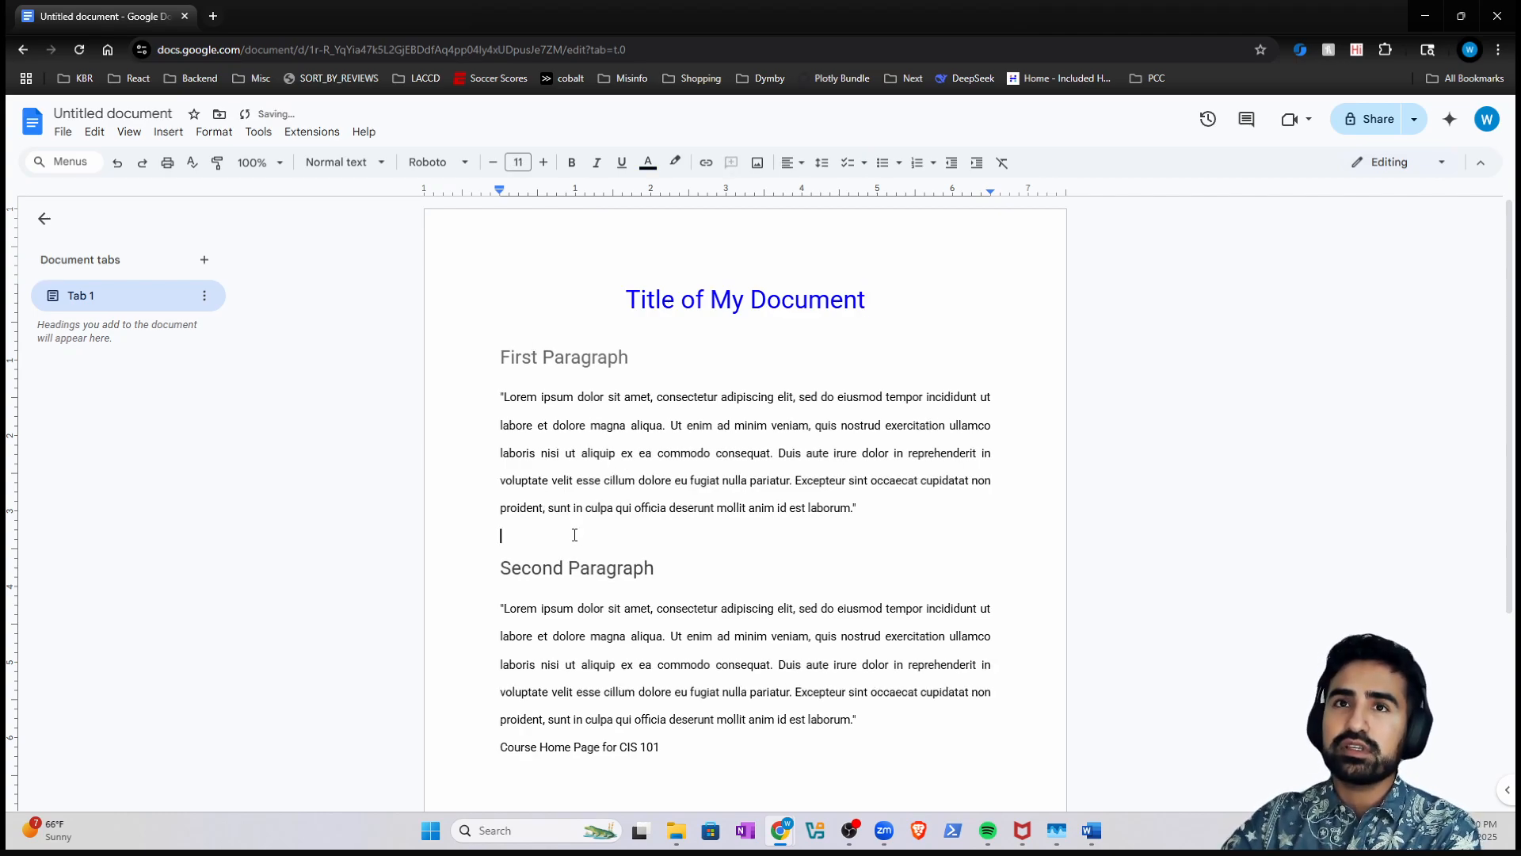
key("BackSpace")
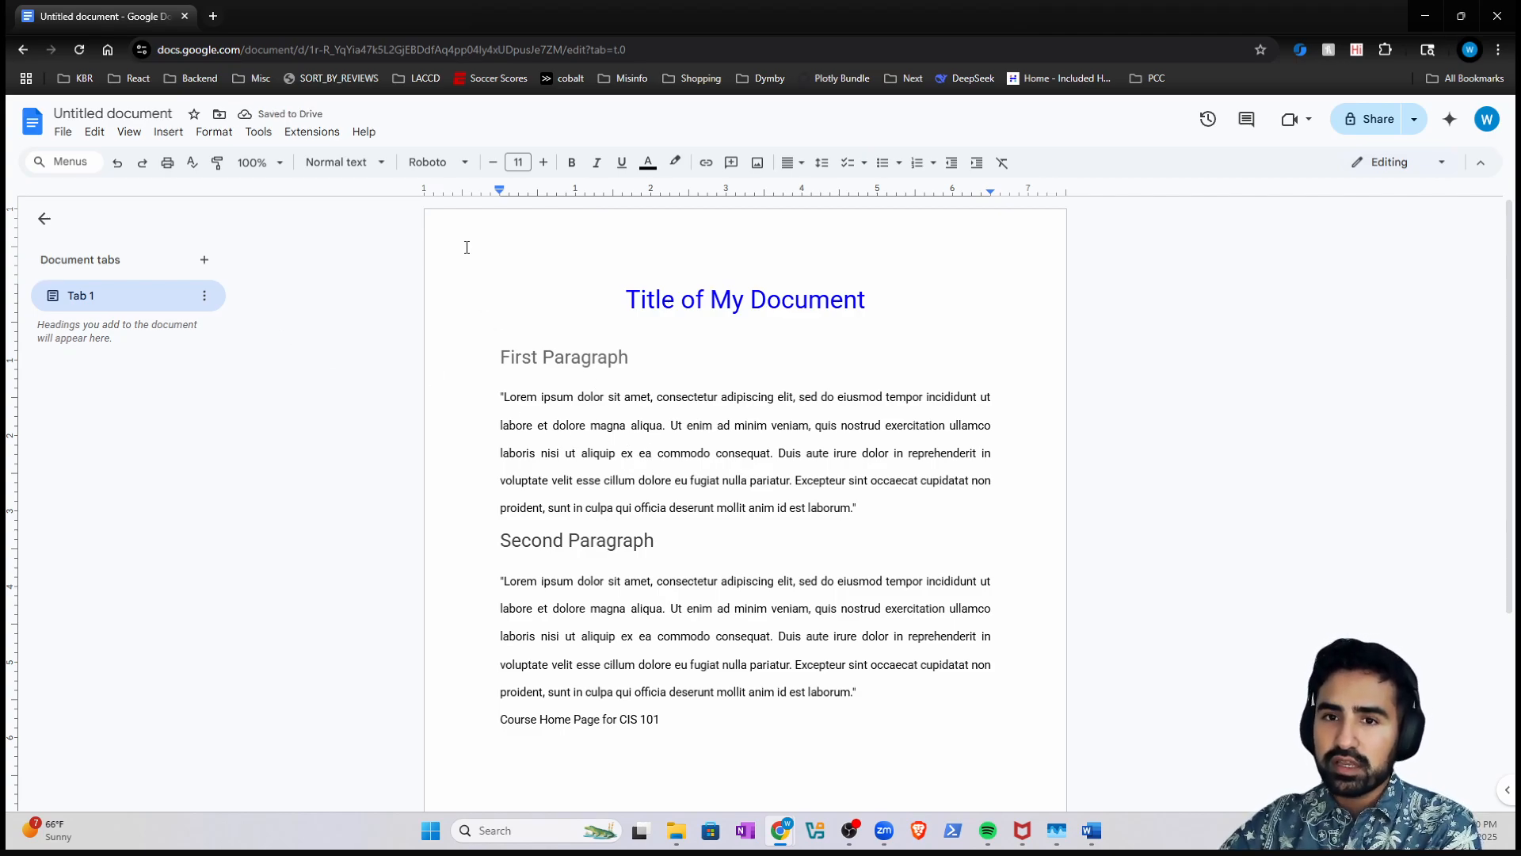
- Bring up Page setup through a 'margins' search in the Menus box
left_click(69, 141)
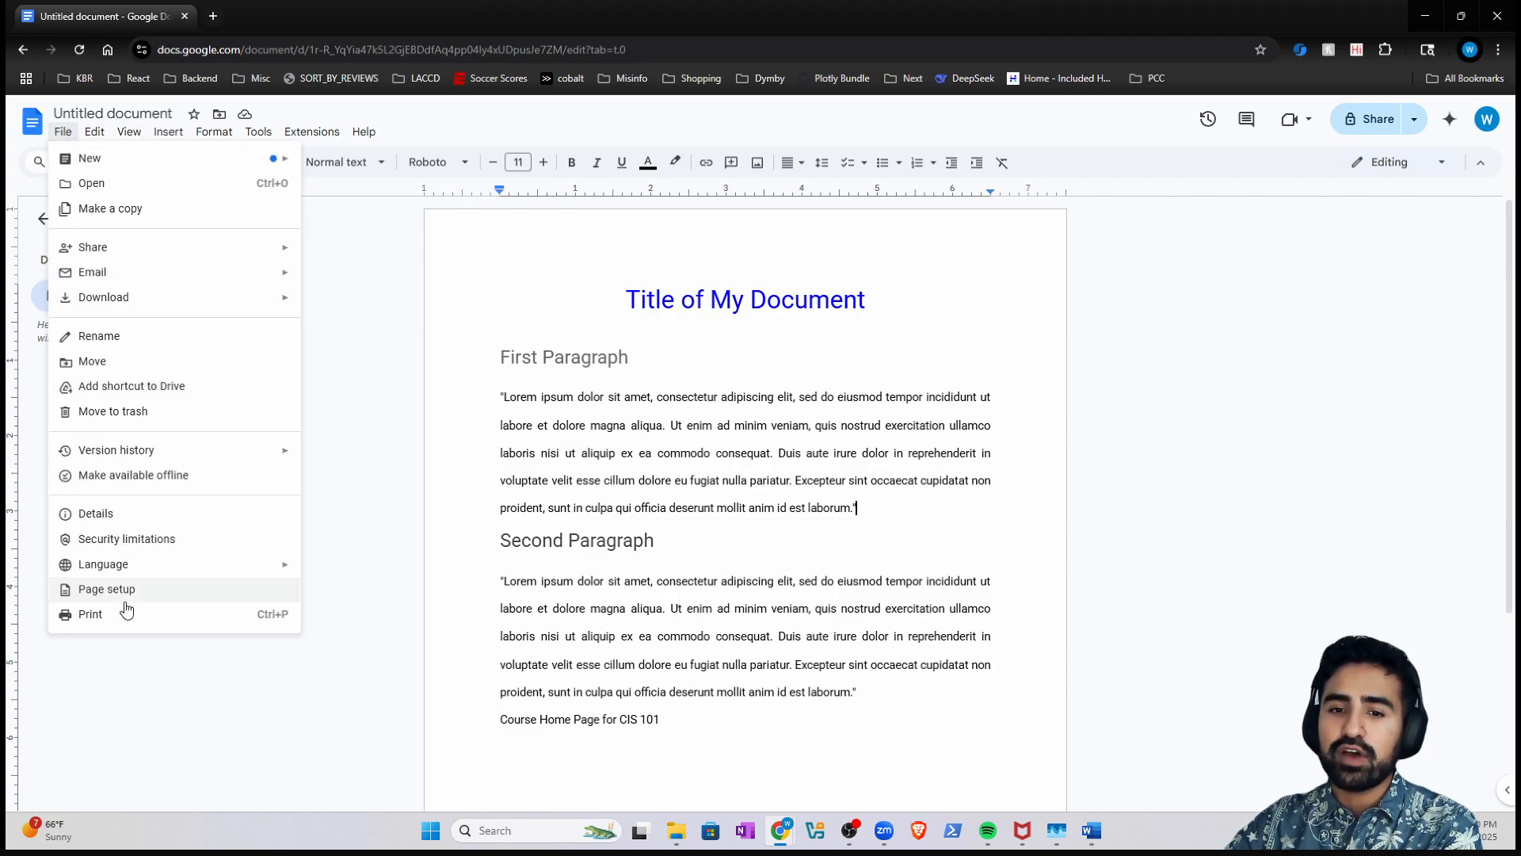
left_click(394, 420)
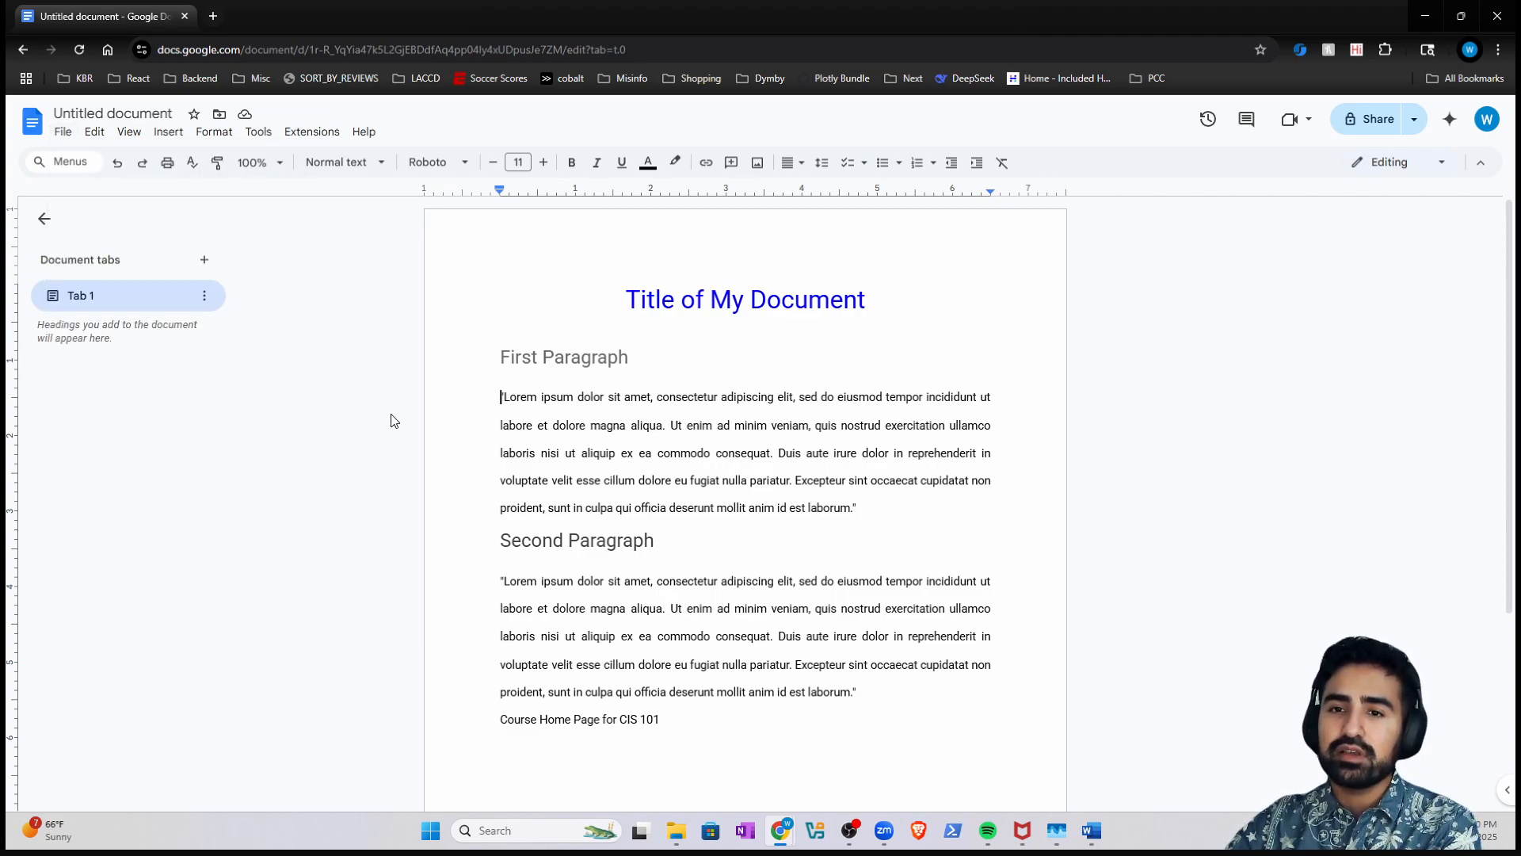
left_click(62, 163)
type("margins")
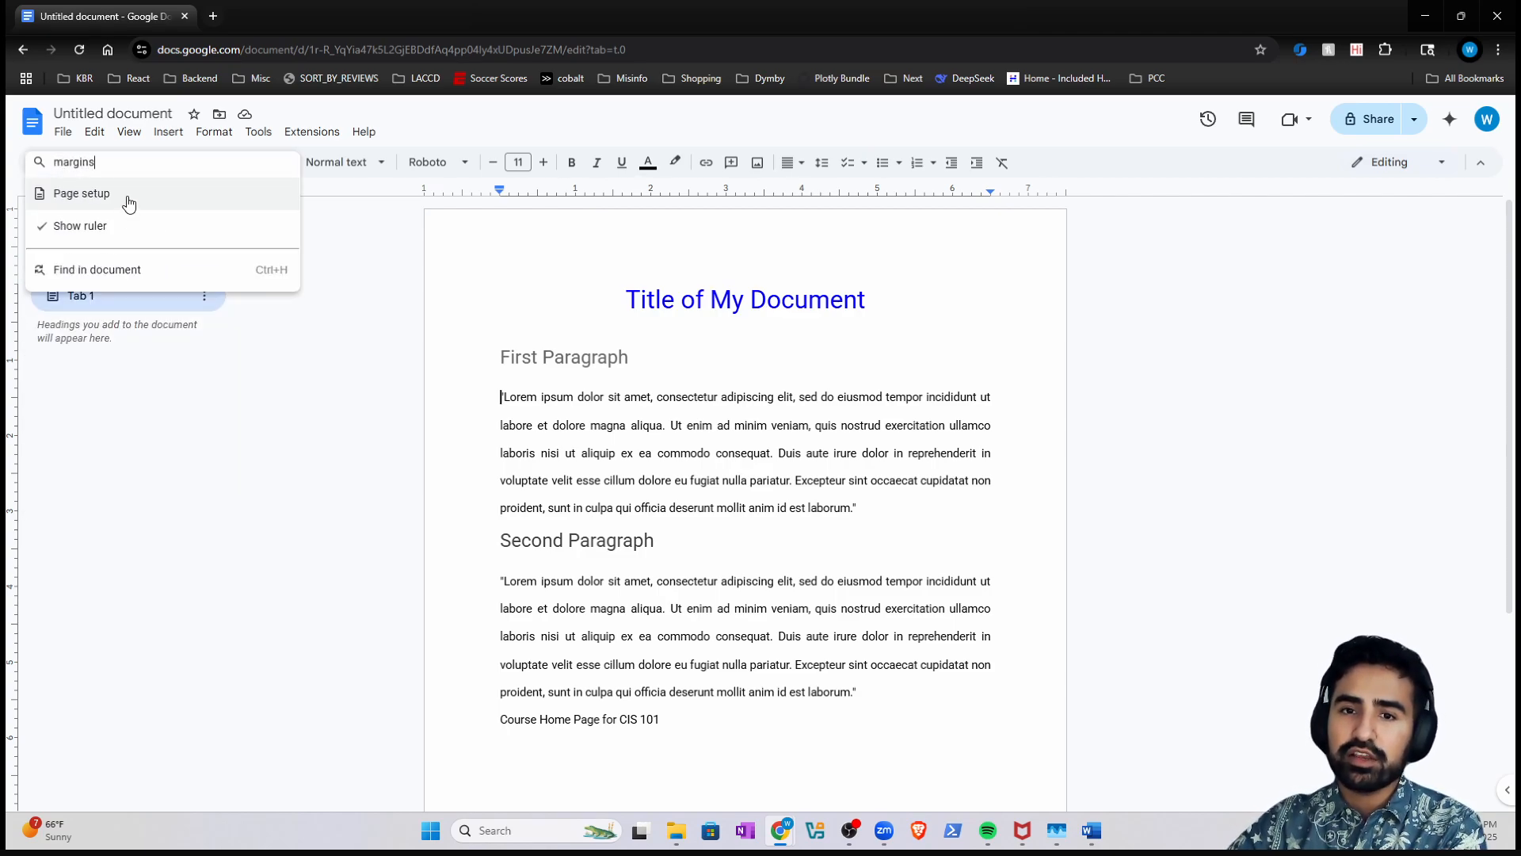
left_click(126, 204)
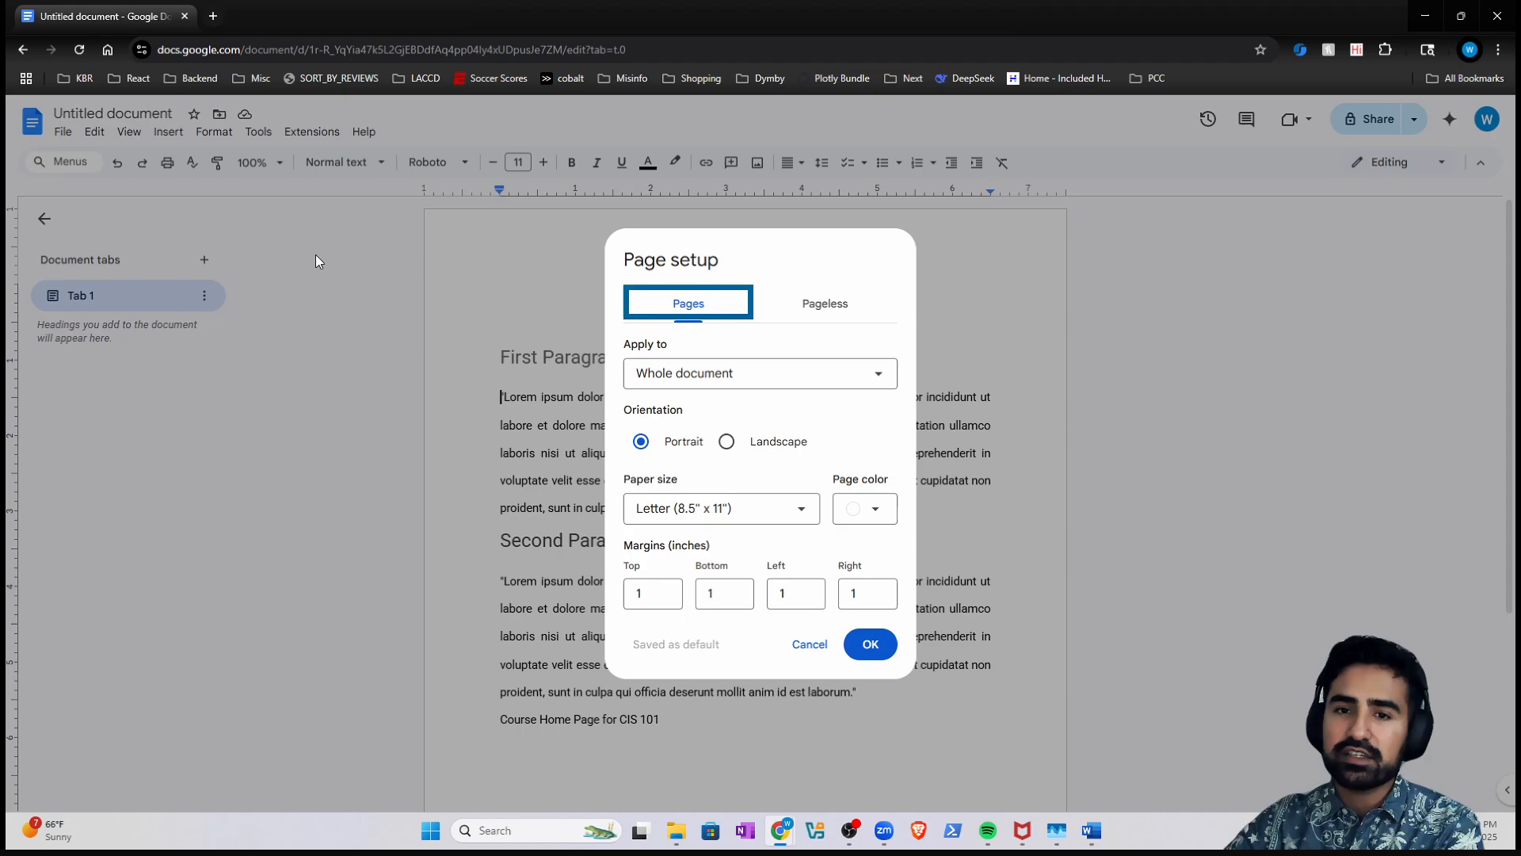
- Set top, bottom, left and right margins to 2 inches and apply them
left_click(656, 595)
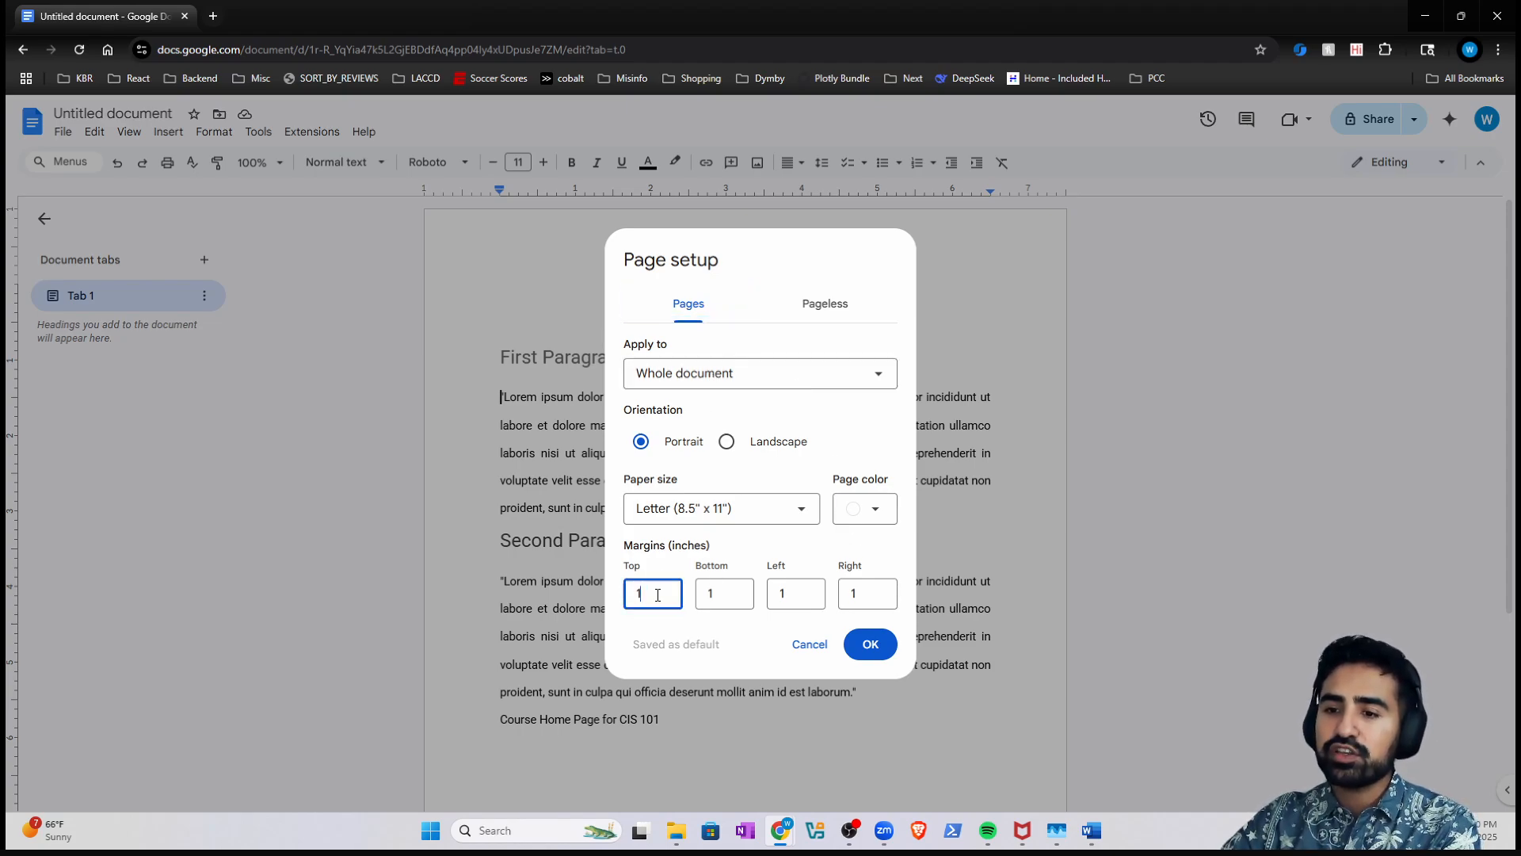
key("BackSpace")
type("2")
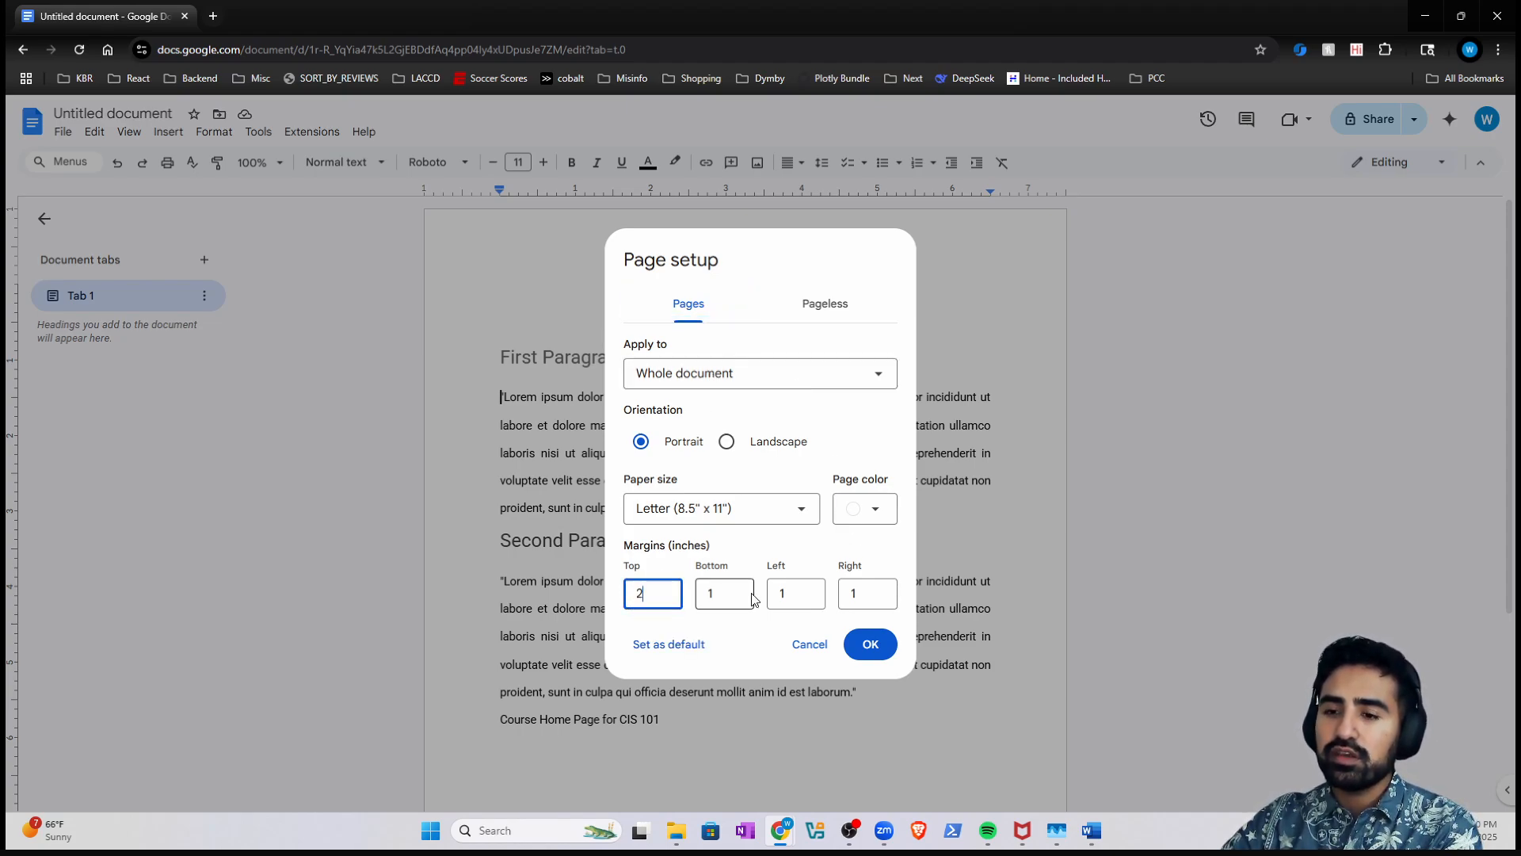
left_click(725, 594)
key("BackSpace")
type("2")
left_click(812, 592)
key("BackSpace")
type("2")
left_click(862, 594)
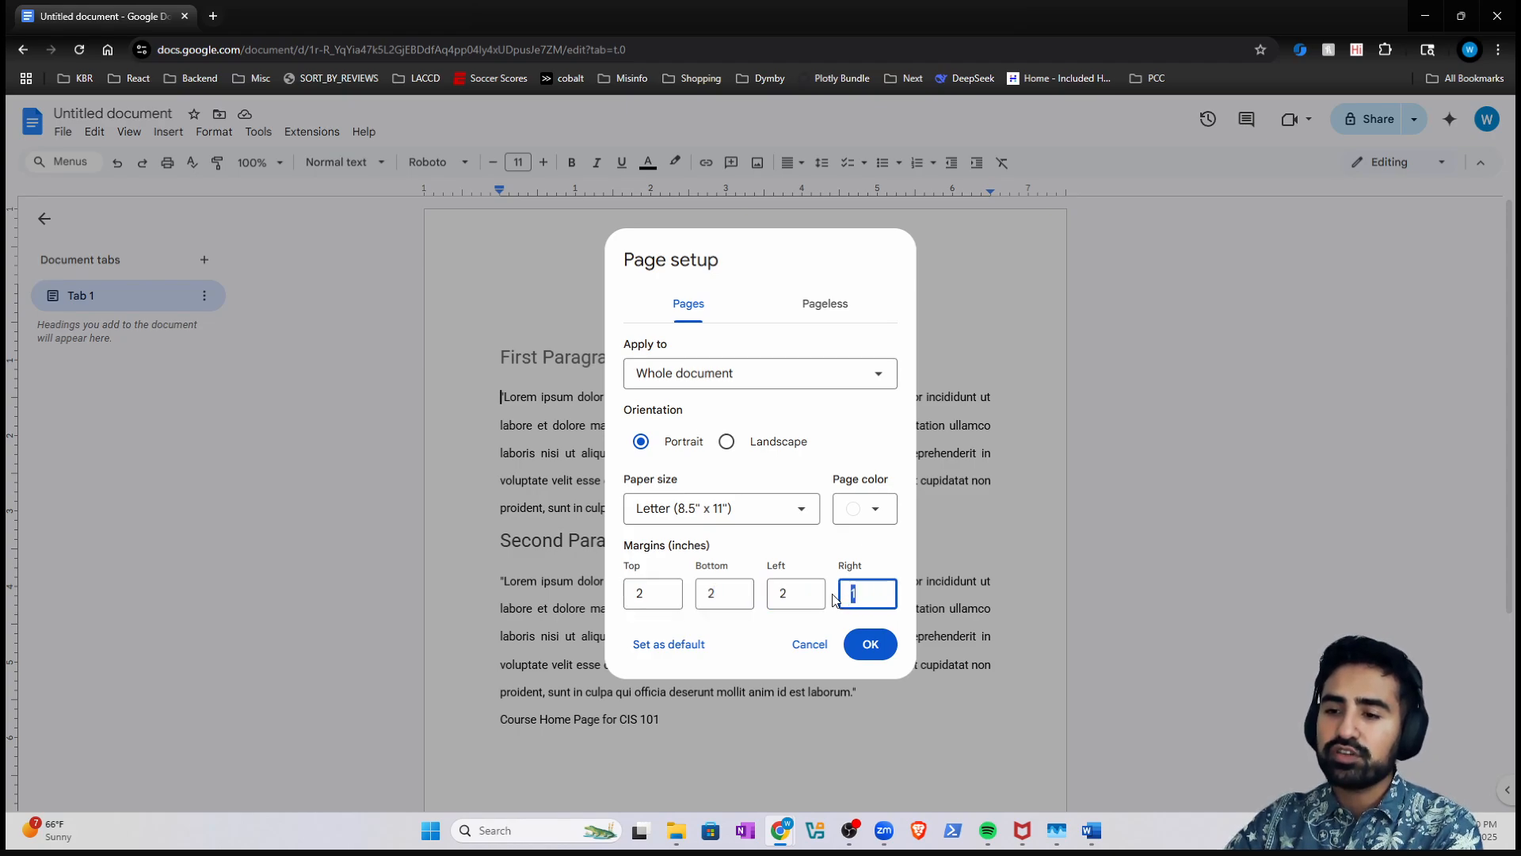
key("BackSpace")
type("2")
left_click(870, 644)
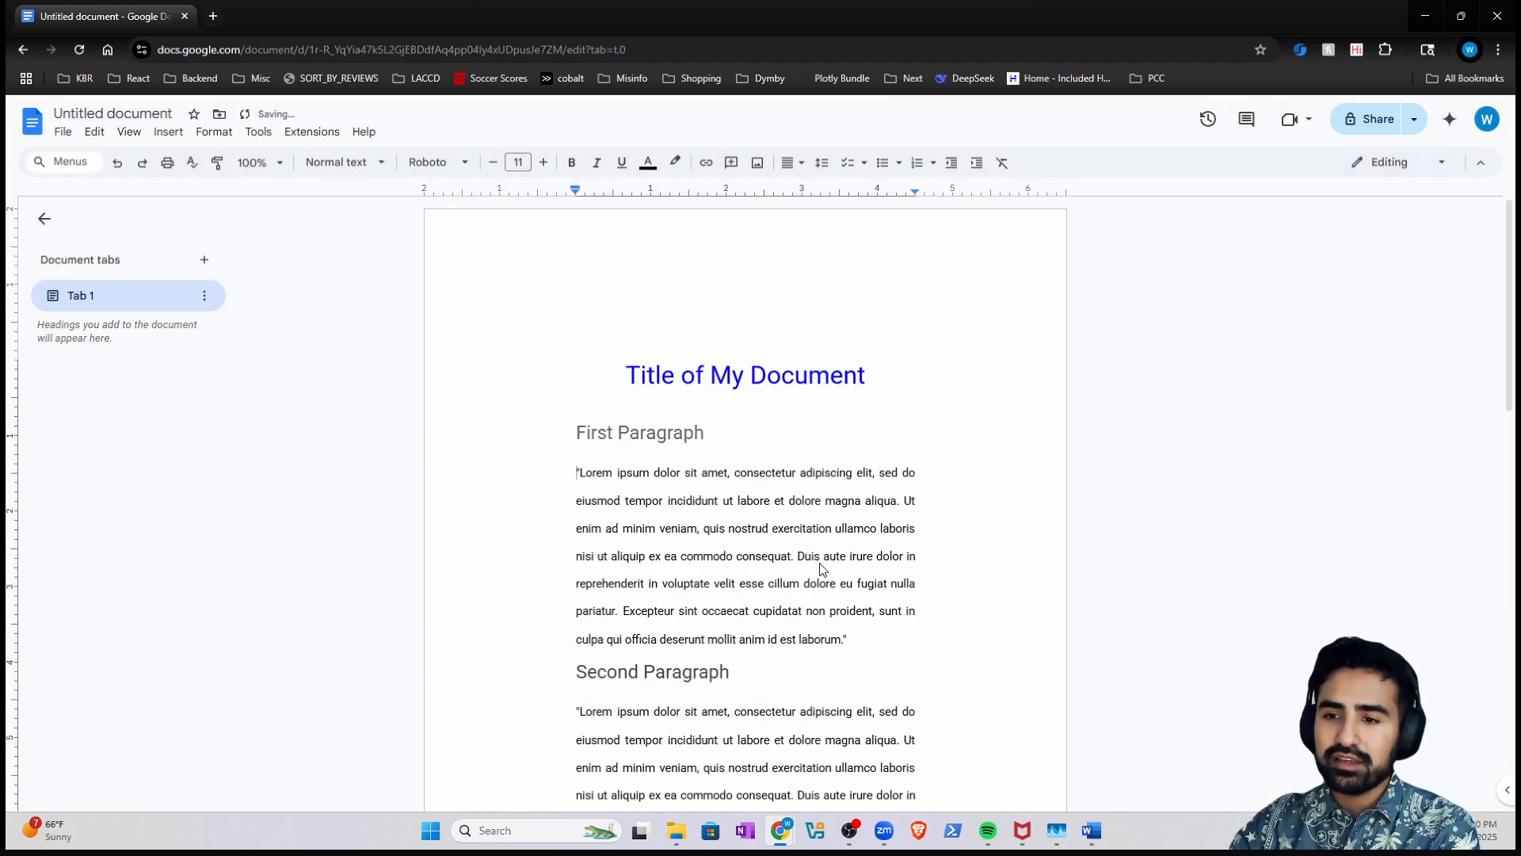
- Toggle undo and redo, keeping the 2-inch margins, and bring the Word copy forward
key("ctrl+z")
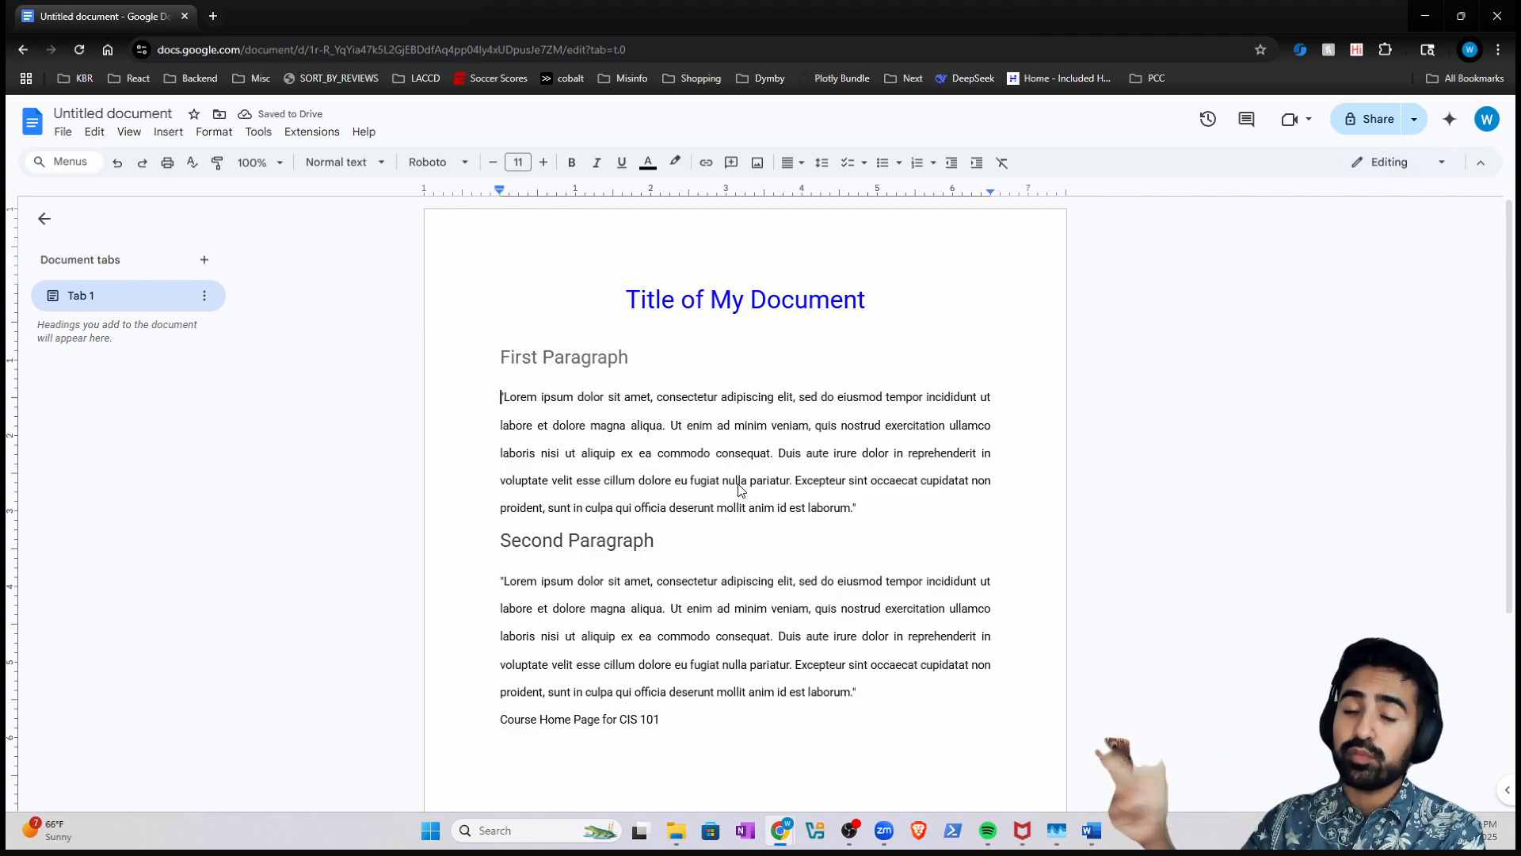
left_click(142, 164)
left_click(119, 164)
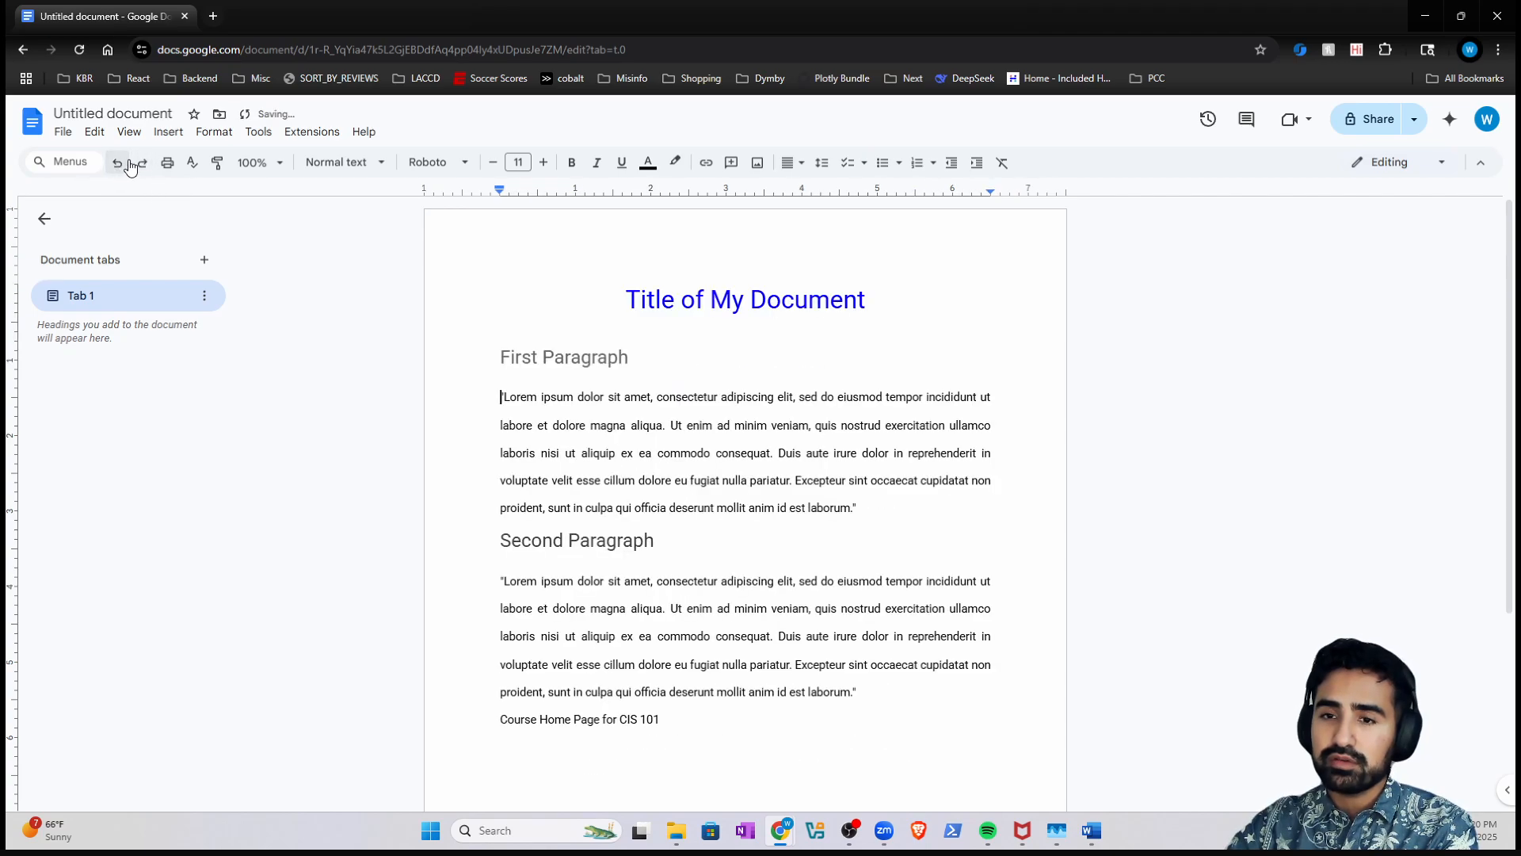
left_click(142, 164)
left_click(120, 164)
left_click(142, 163)
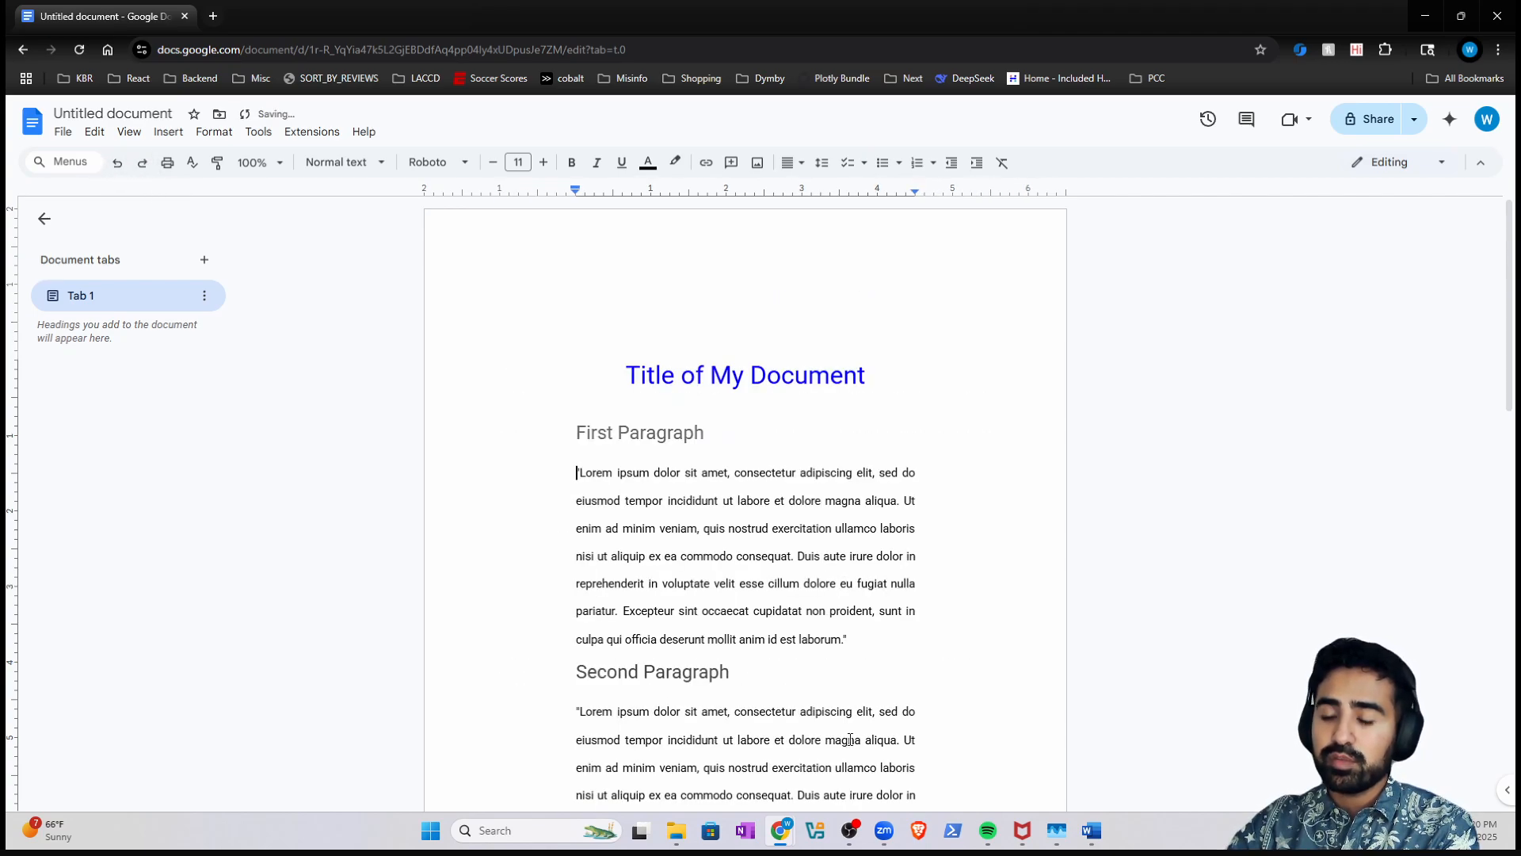
left_click(1092, 830)
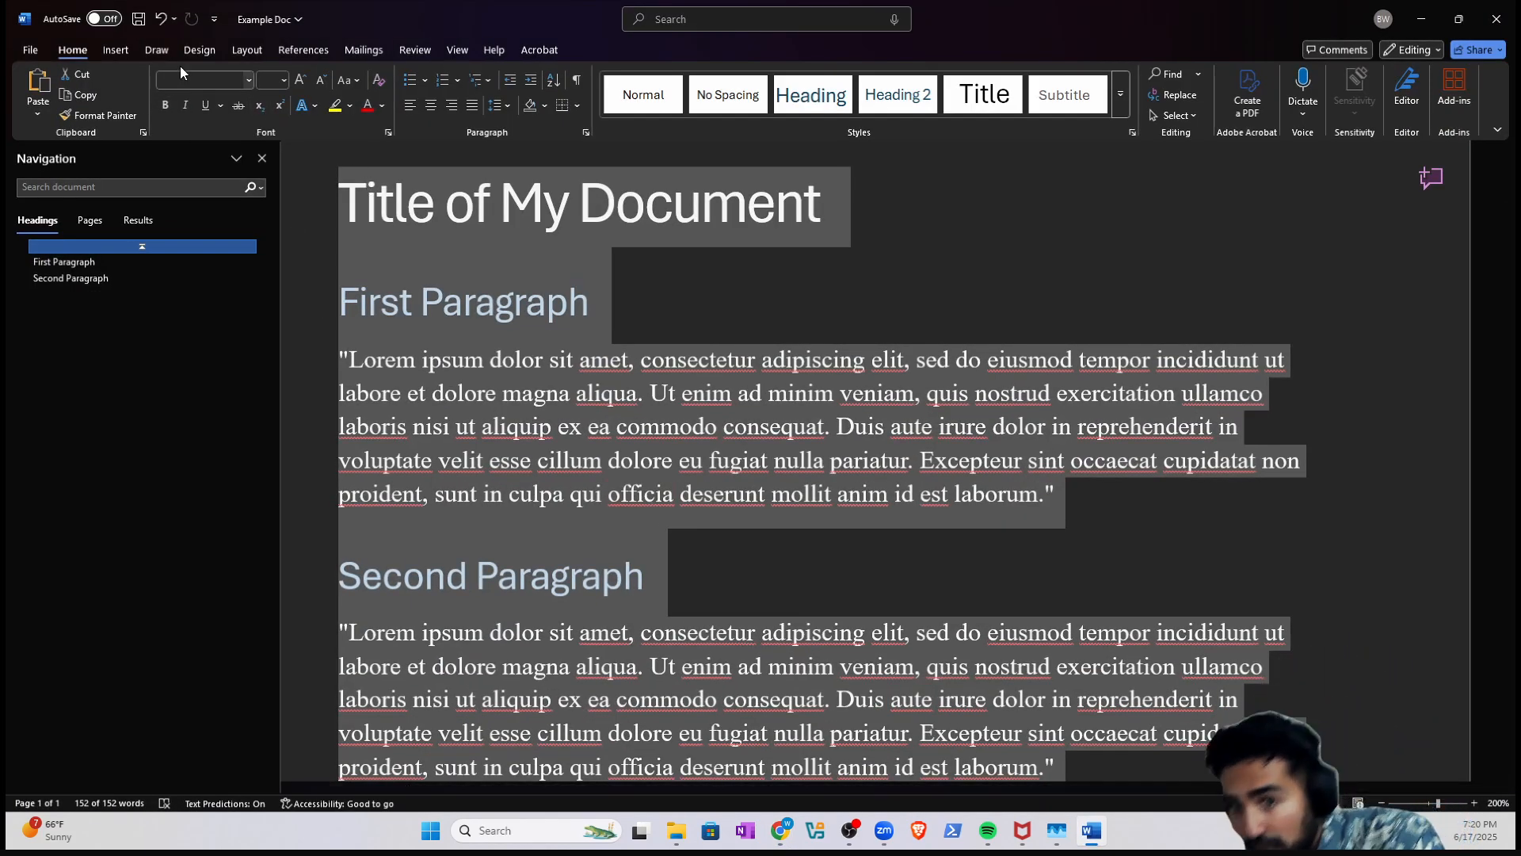
- Undo and redo in Word, ending with the blank line above Second Paragraph removed, then minimize Word
left_click(163, 21)
left_click(190, 24)
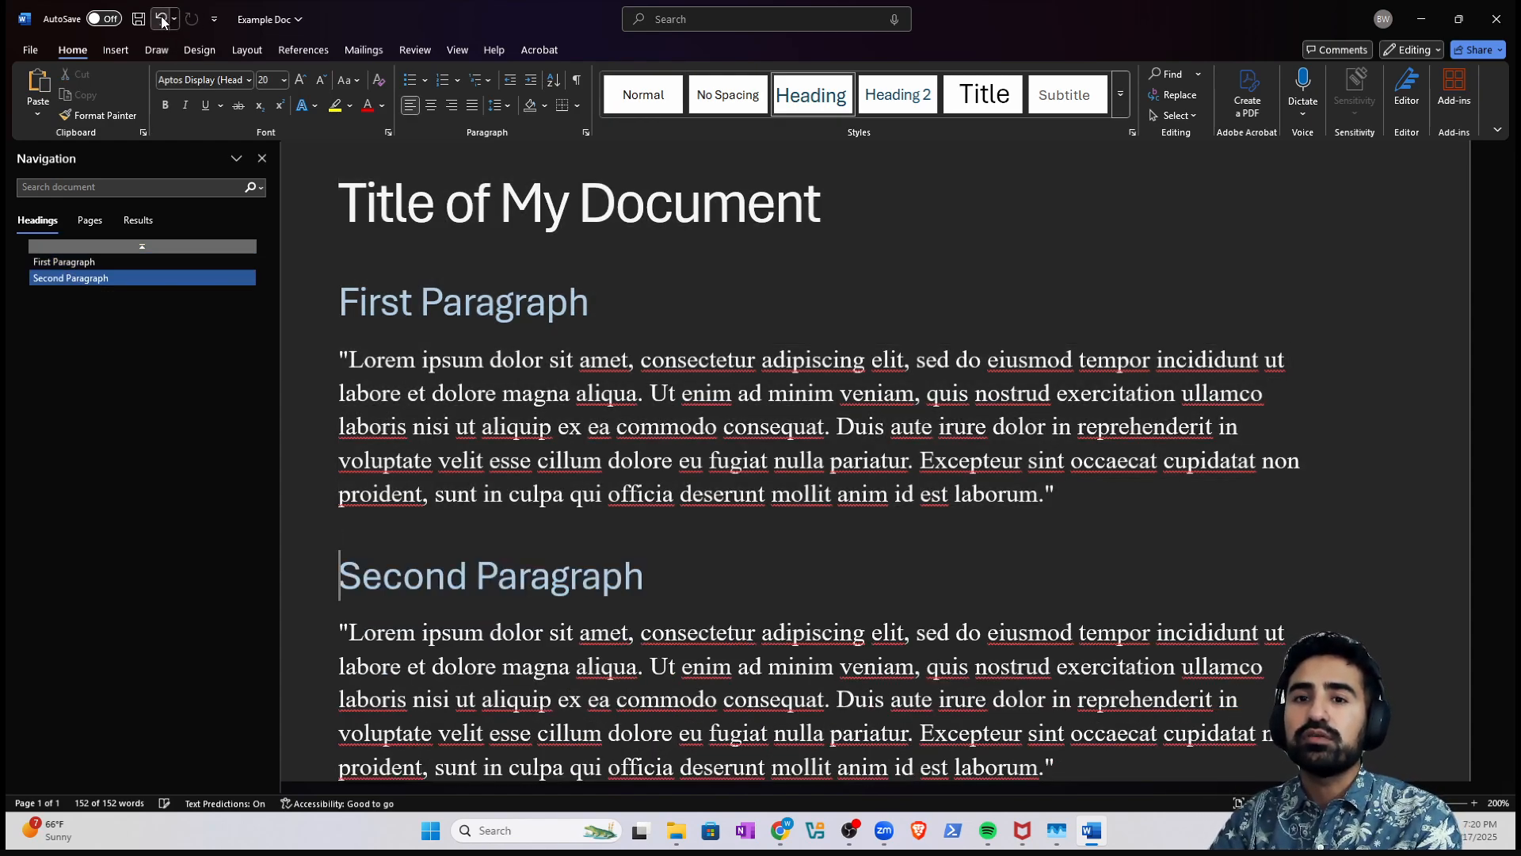
left_click(161, 19)
left_click(187, 20)
left_click(161, 19)
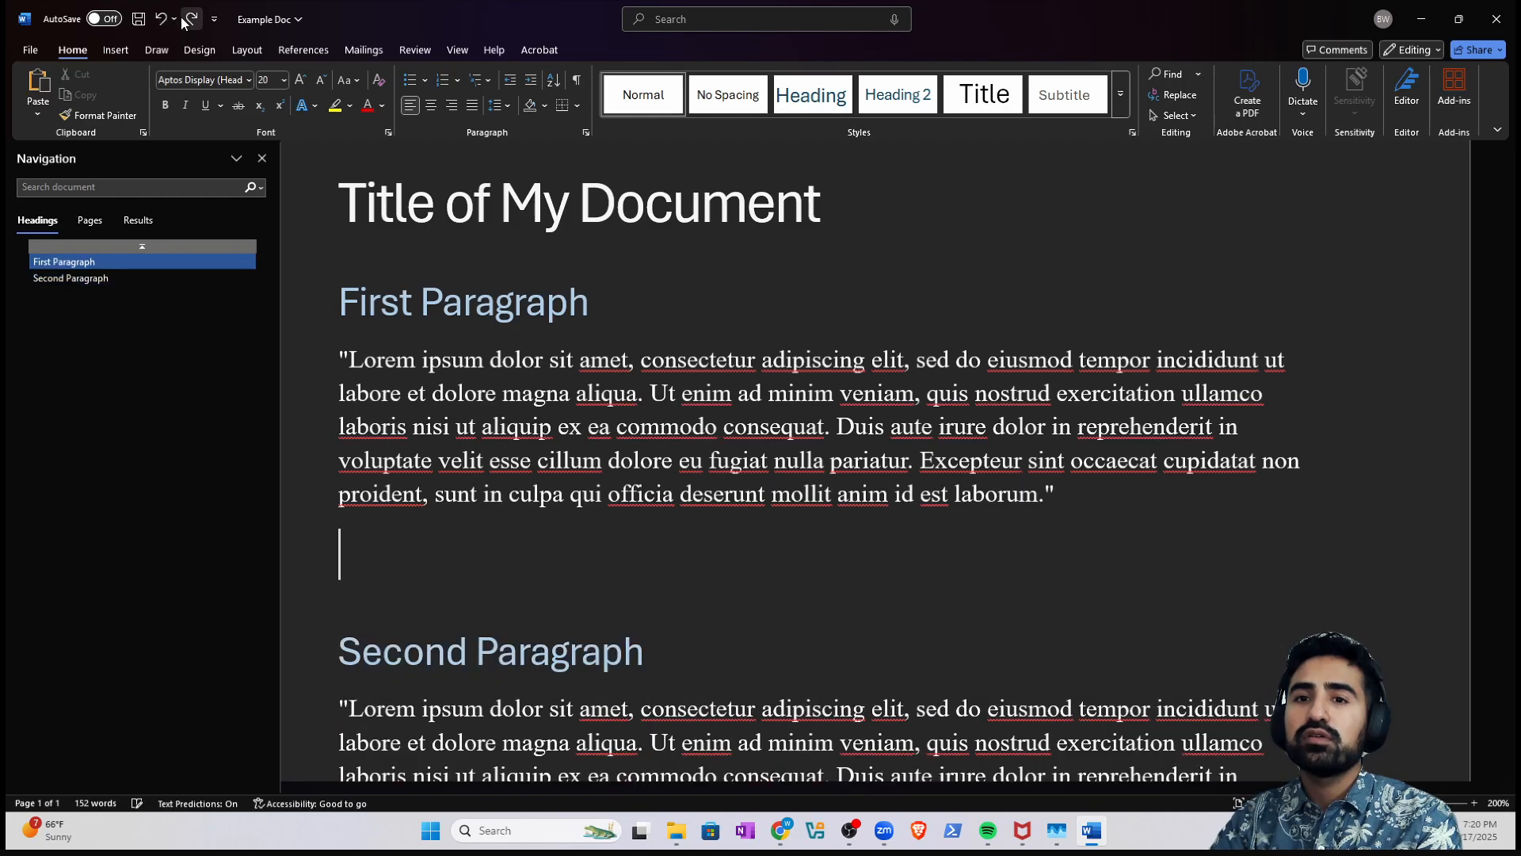
left_click(190, 19)
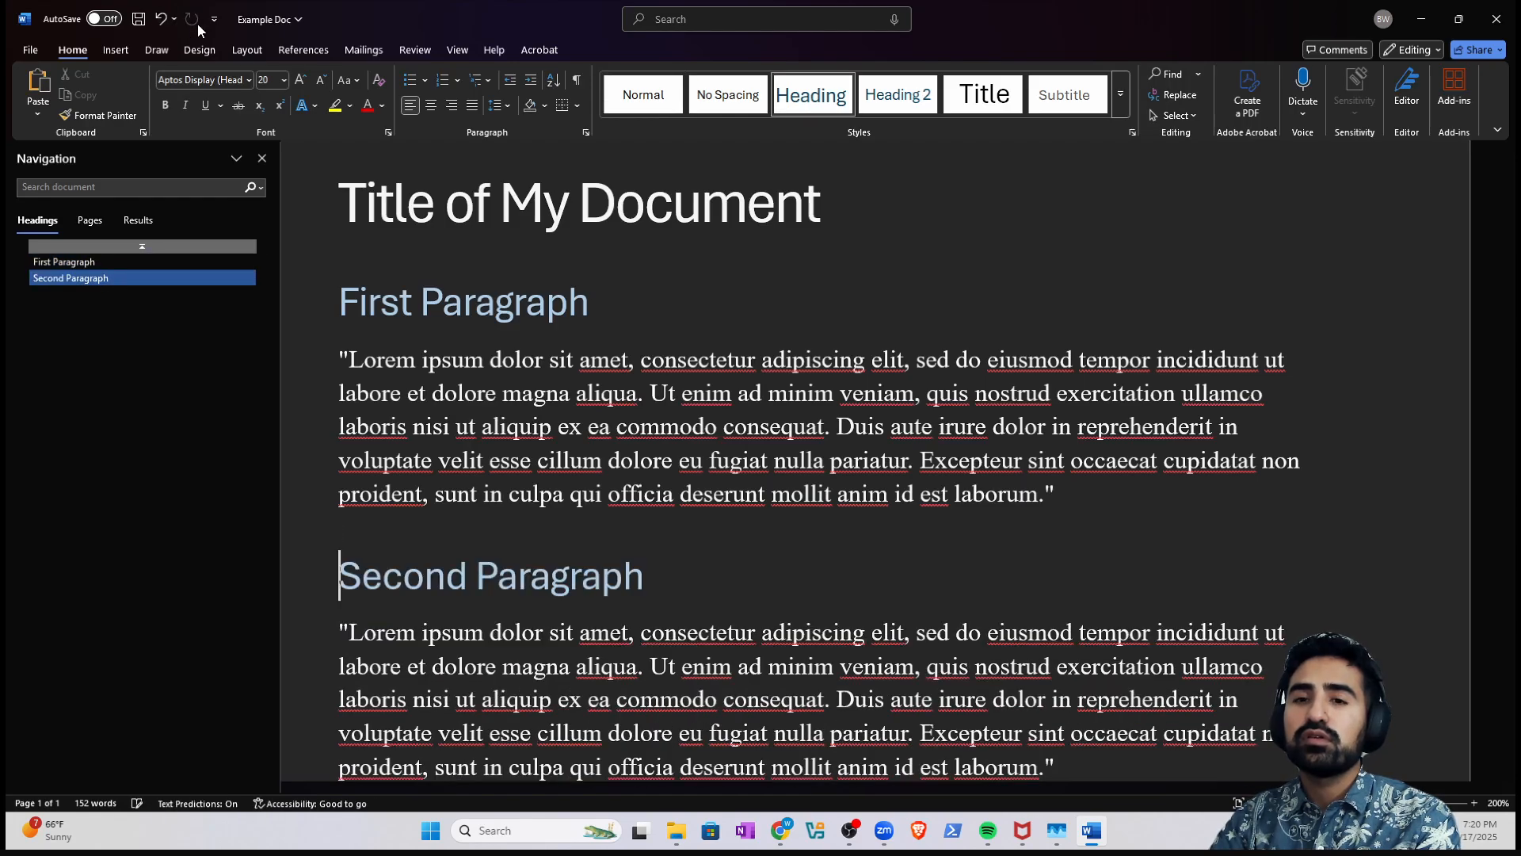
left_click(1419, 30)
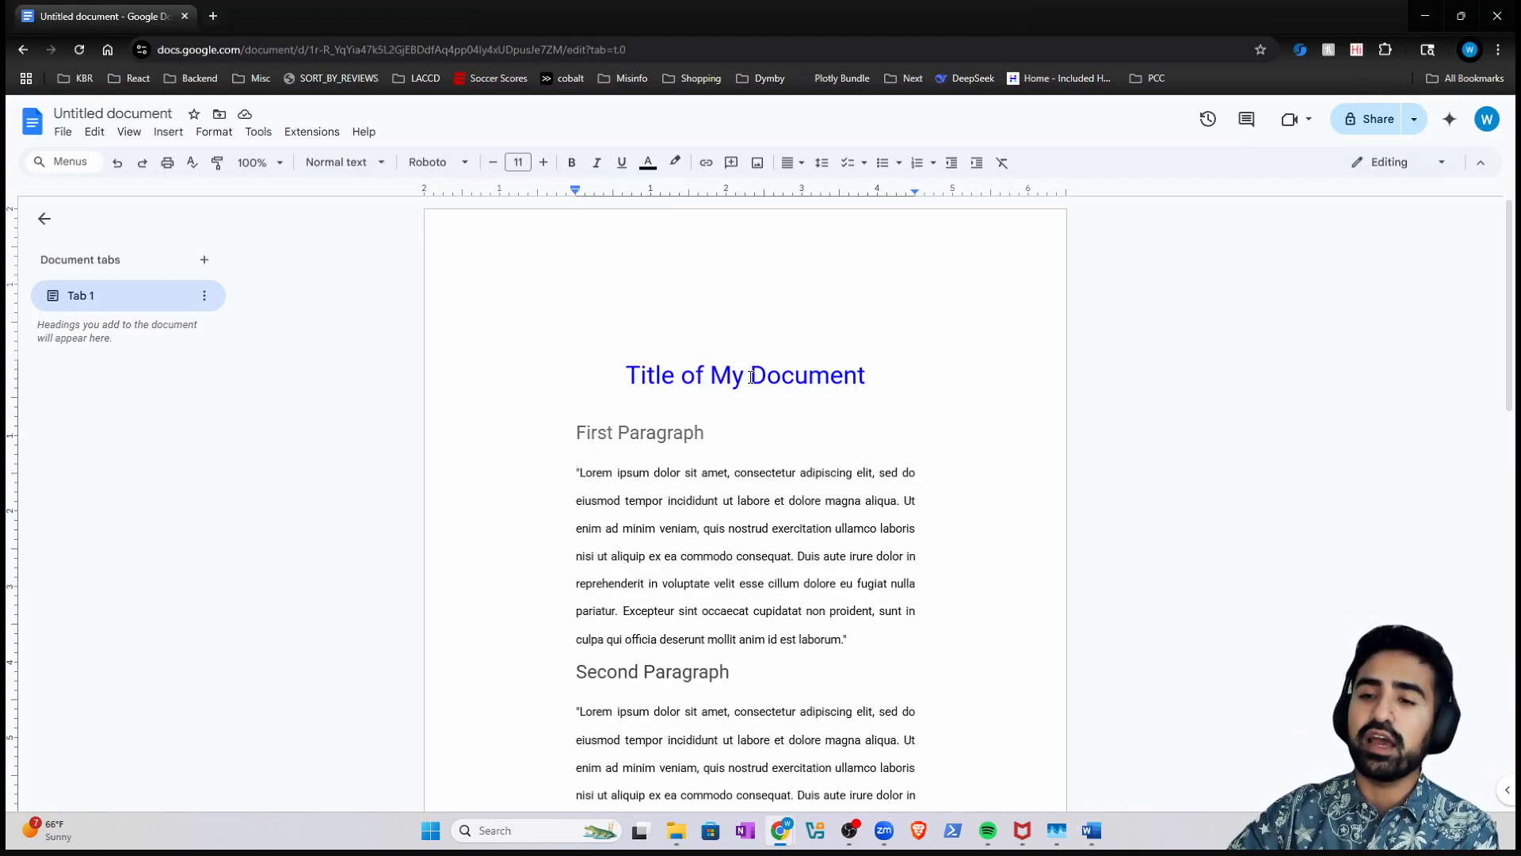
- Revert the page margins to 1 inch and open a new browser tab
key("ctrl+z")
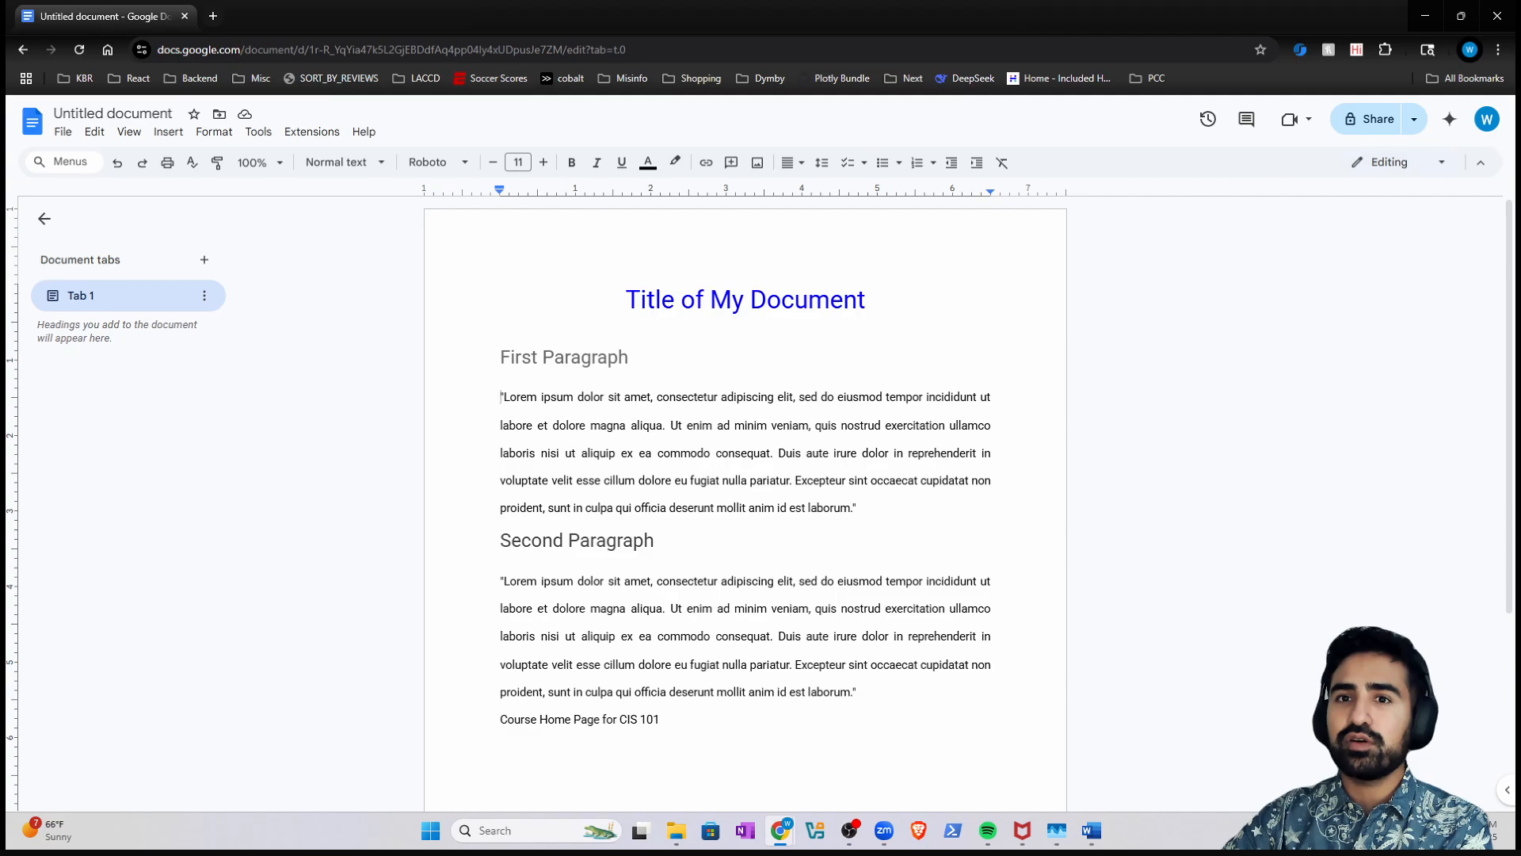
left_click(213, 16)
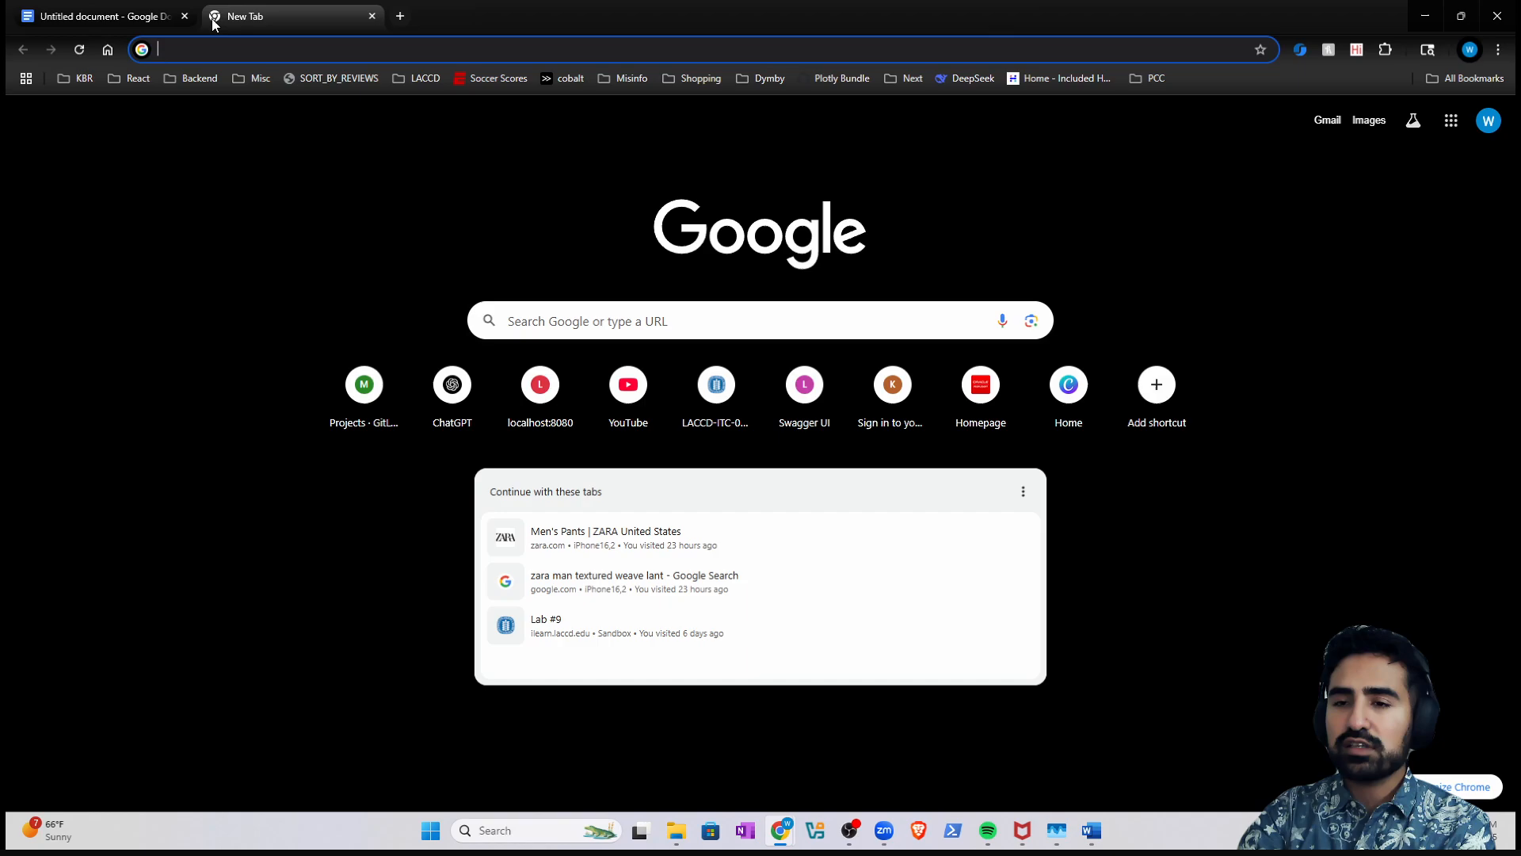
- Search Google Images for 'artichoke' and copy the BBC Good Food artichoke photo
type("artichoke")
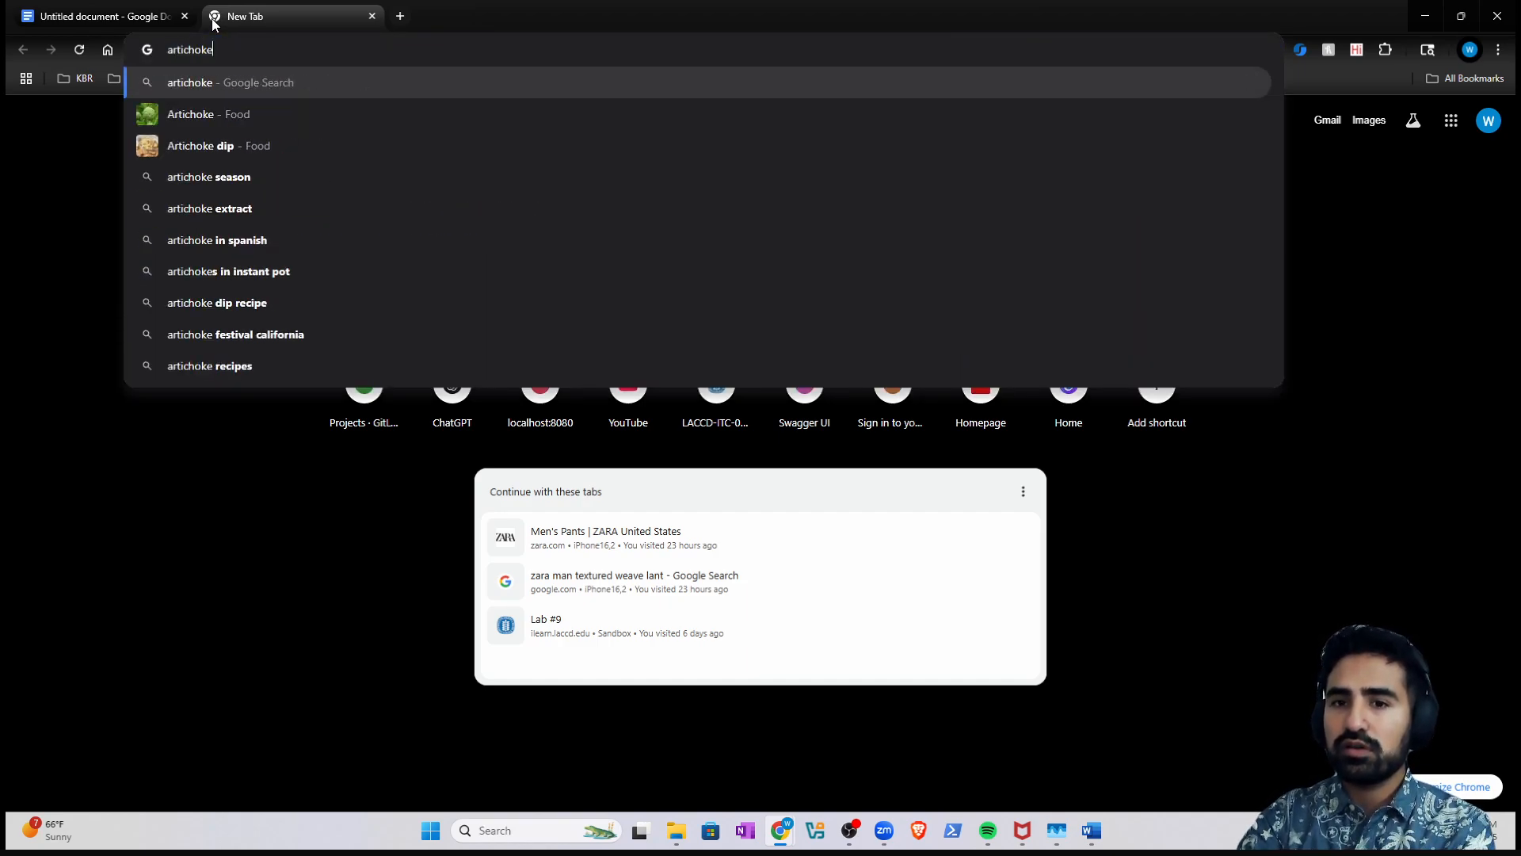
key("Return")
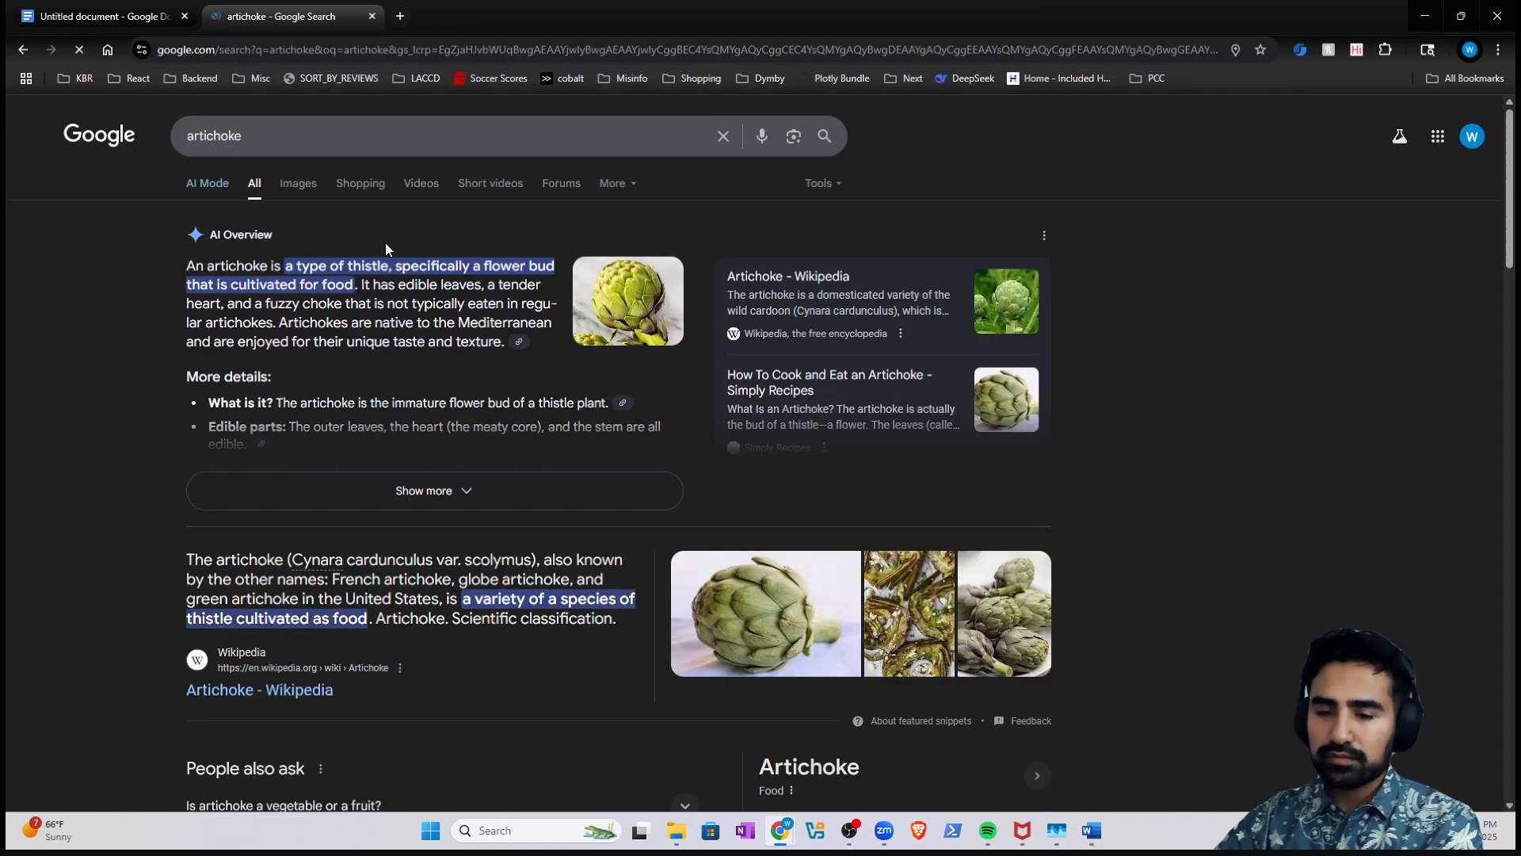
left_click(296, 183)
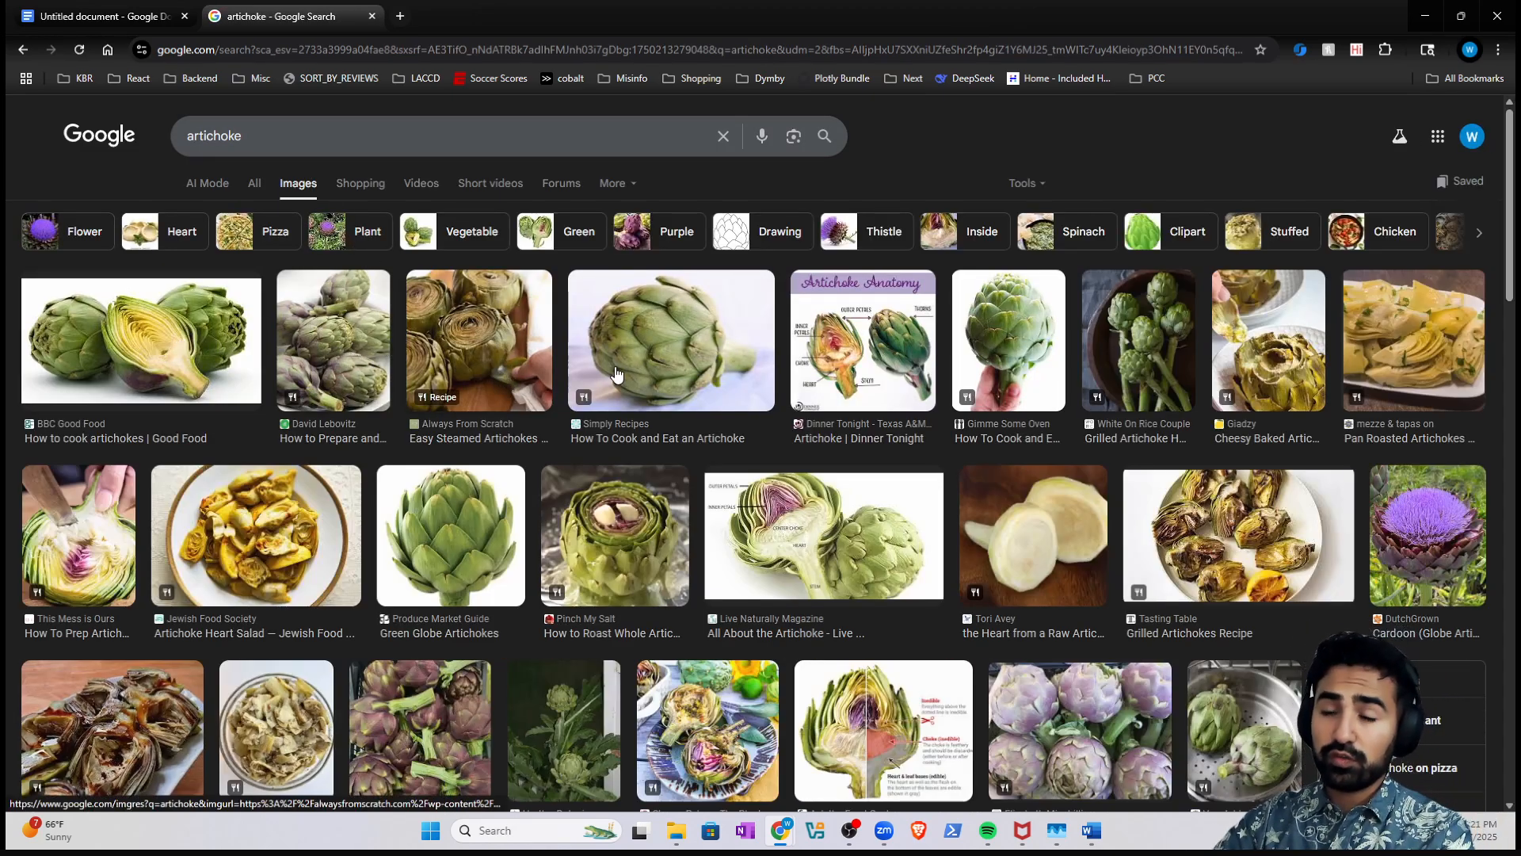
left_click(224, 361)
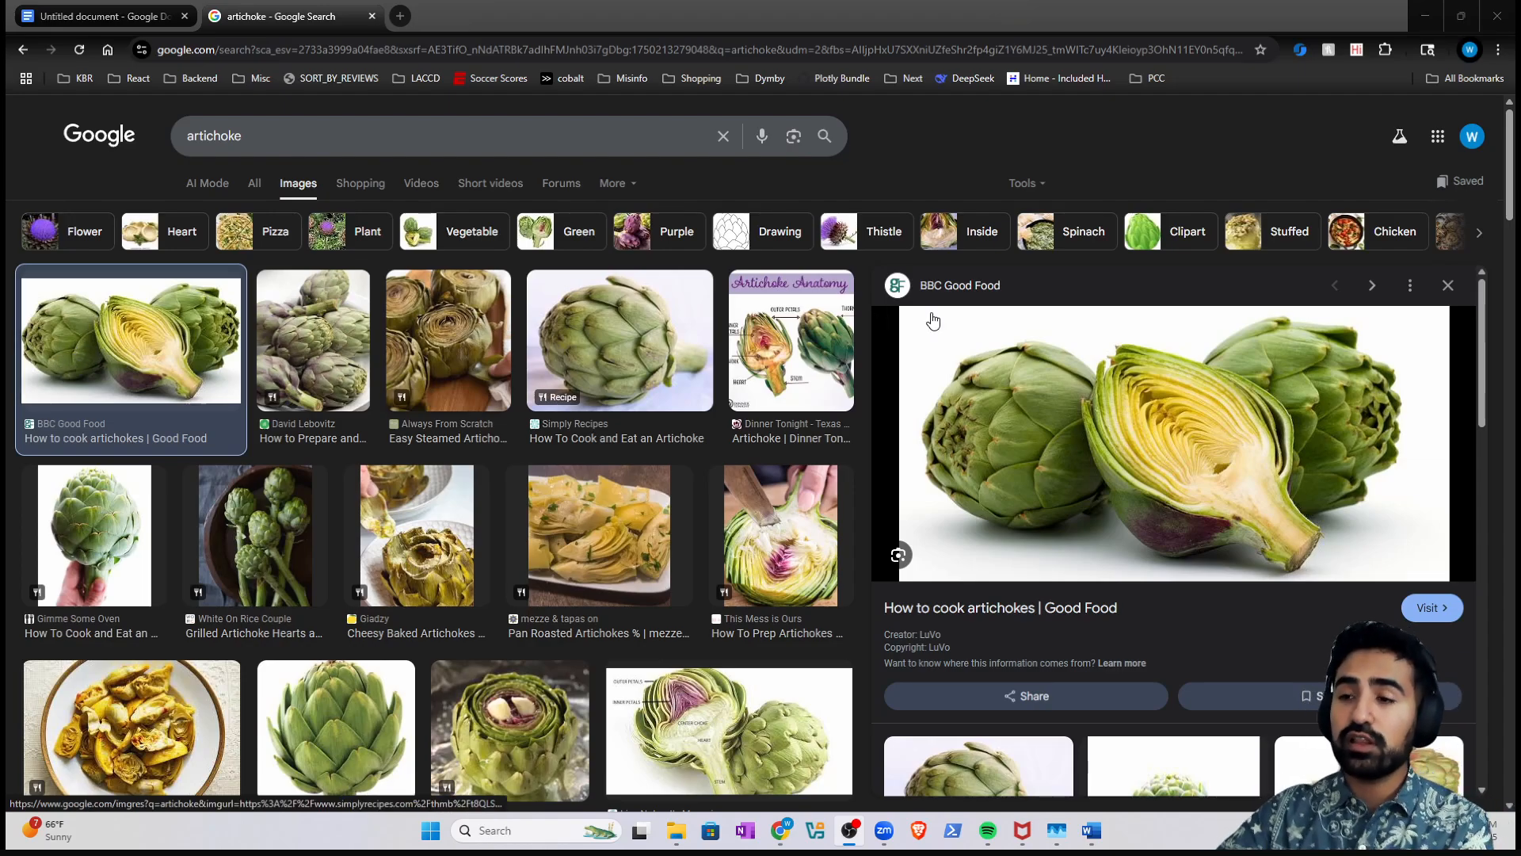
right_click(1055, 436)
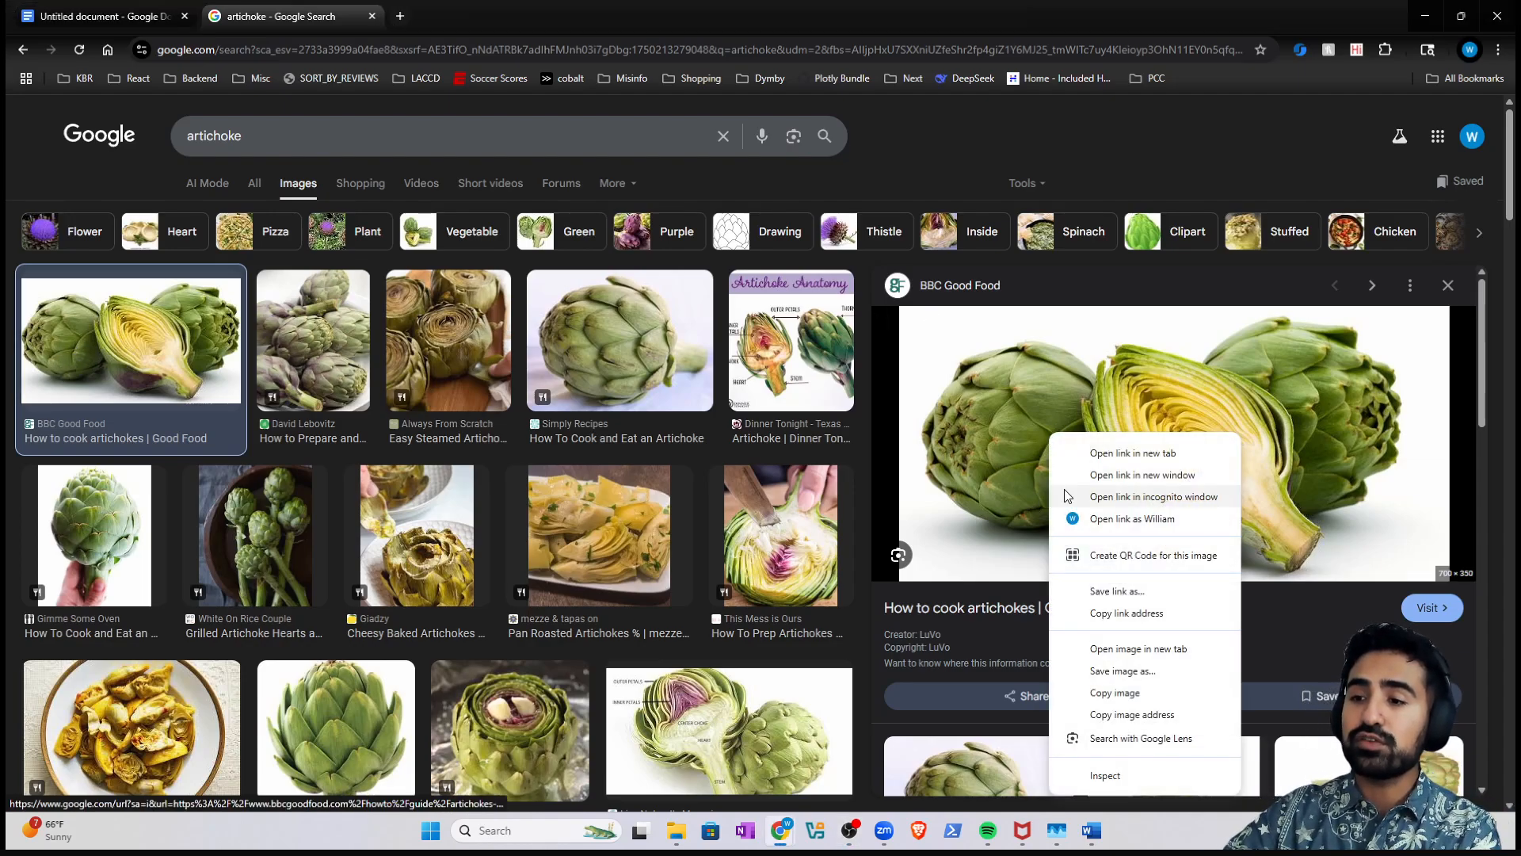
left_click(1115, 692)
- Paste the artichoke image on a new line below CIS 101 and shrink it
left_click(103, 15)
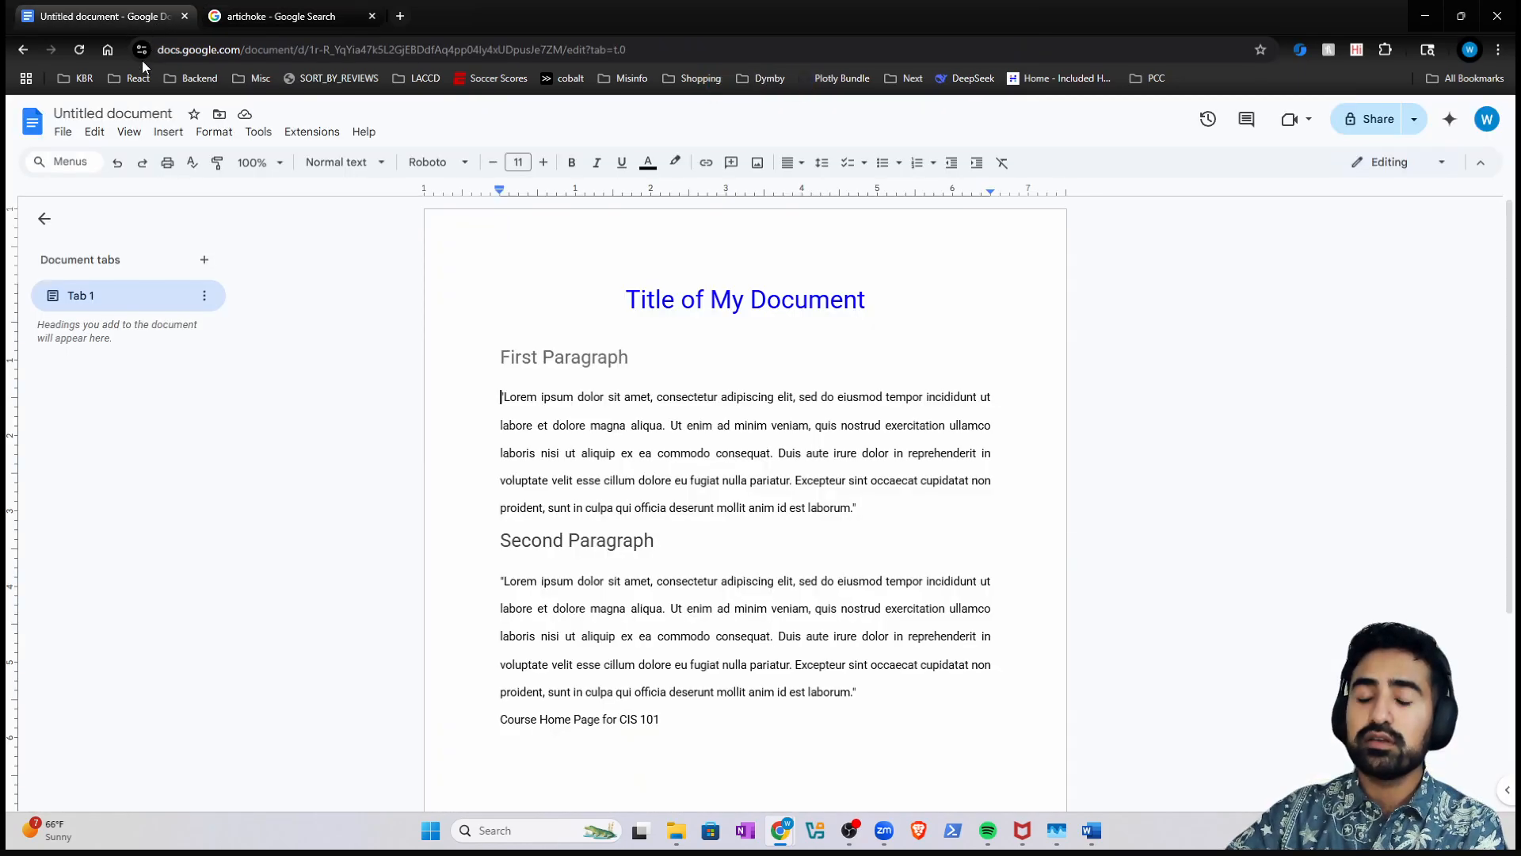
scroll(675, 430, "down", 3)
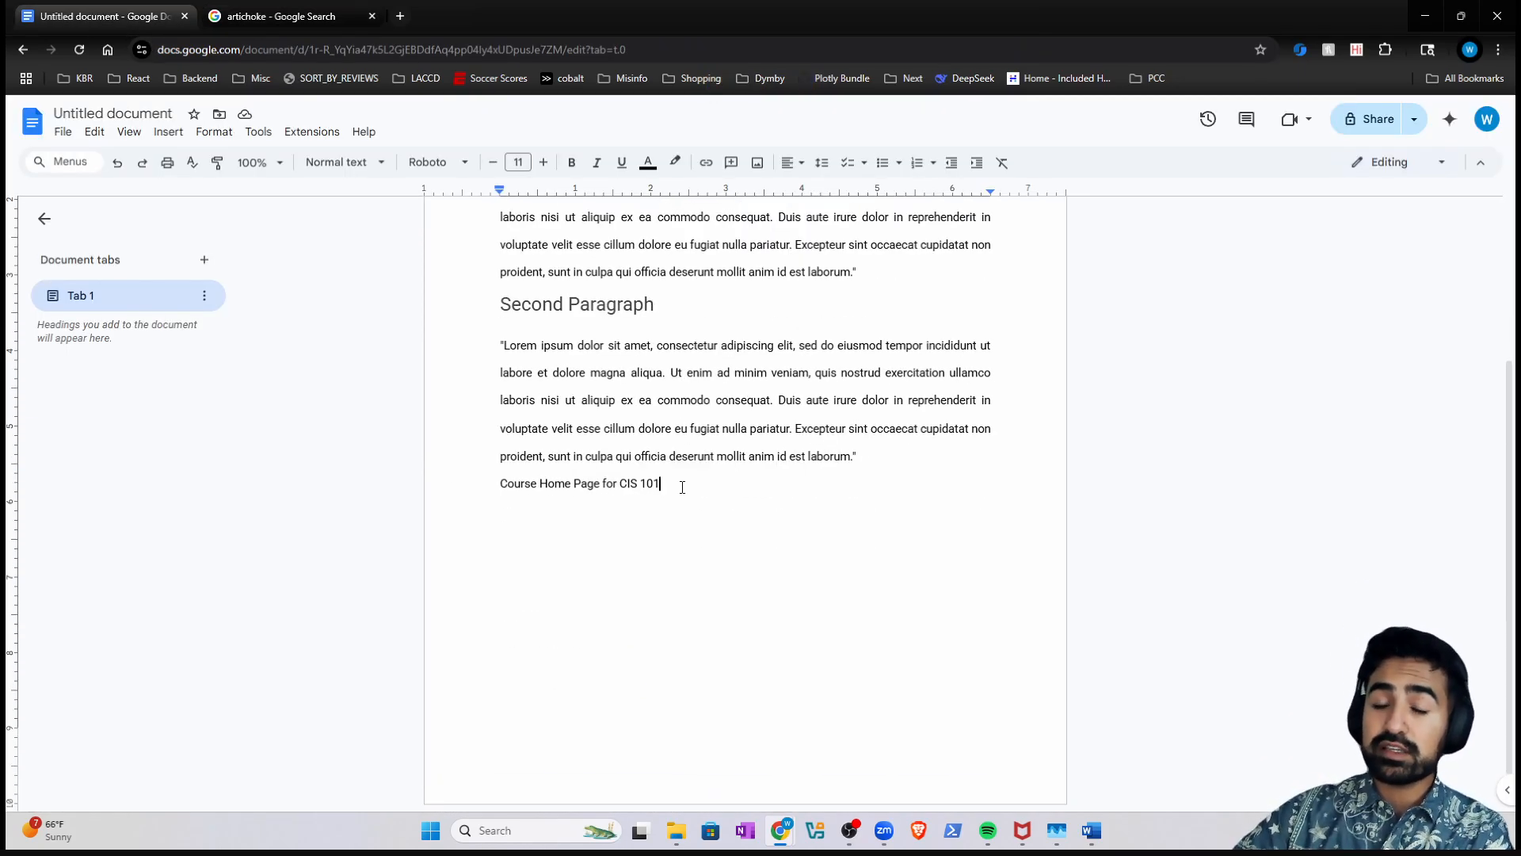
key("Return")
right_click(532, 538)
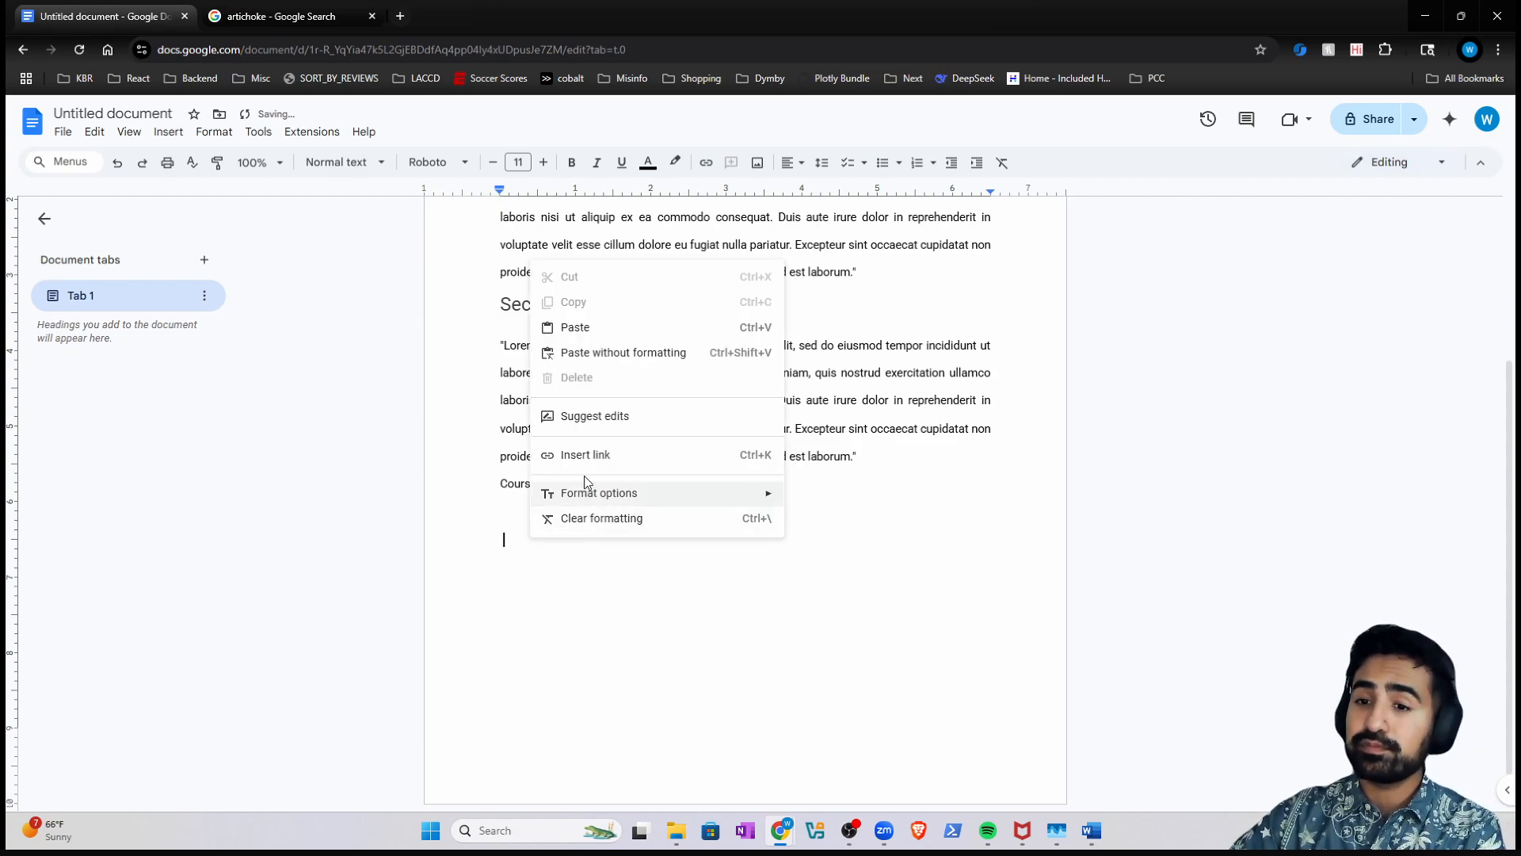
left_click(587, 328)
left_click(603, 545)
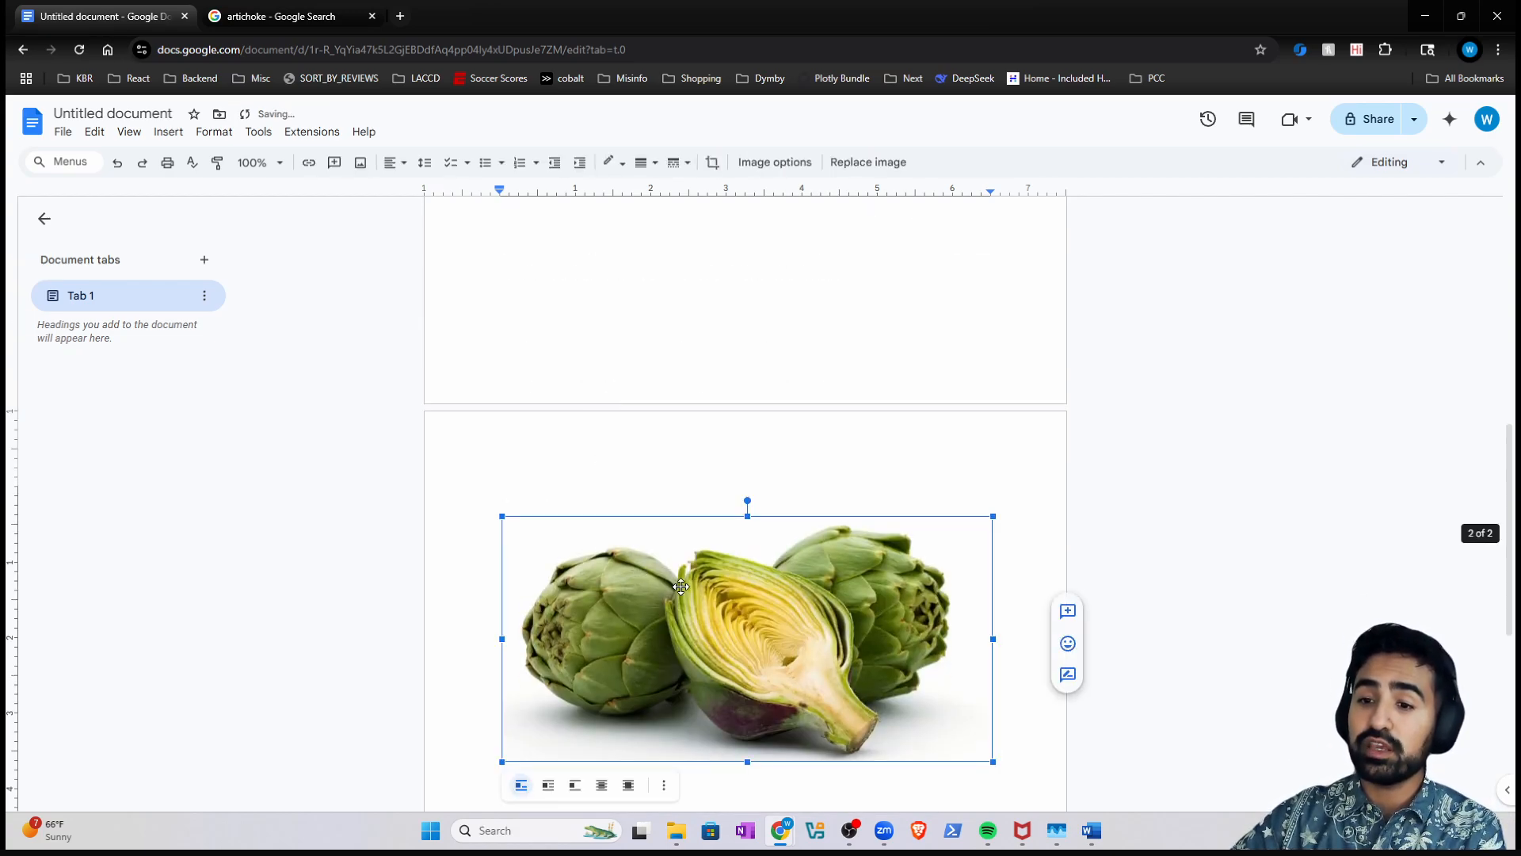
left_click_drag(988, 761, 851, 673)
scroll(787, 642, "up", 5)
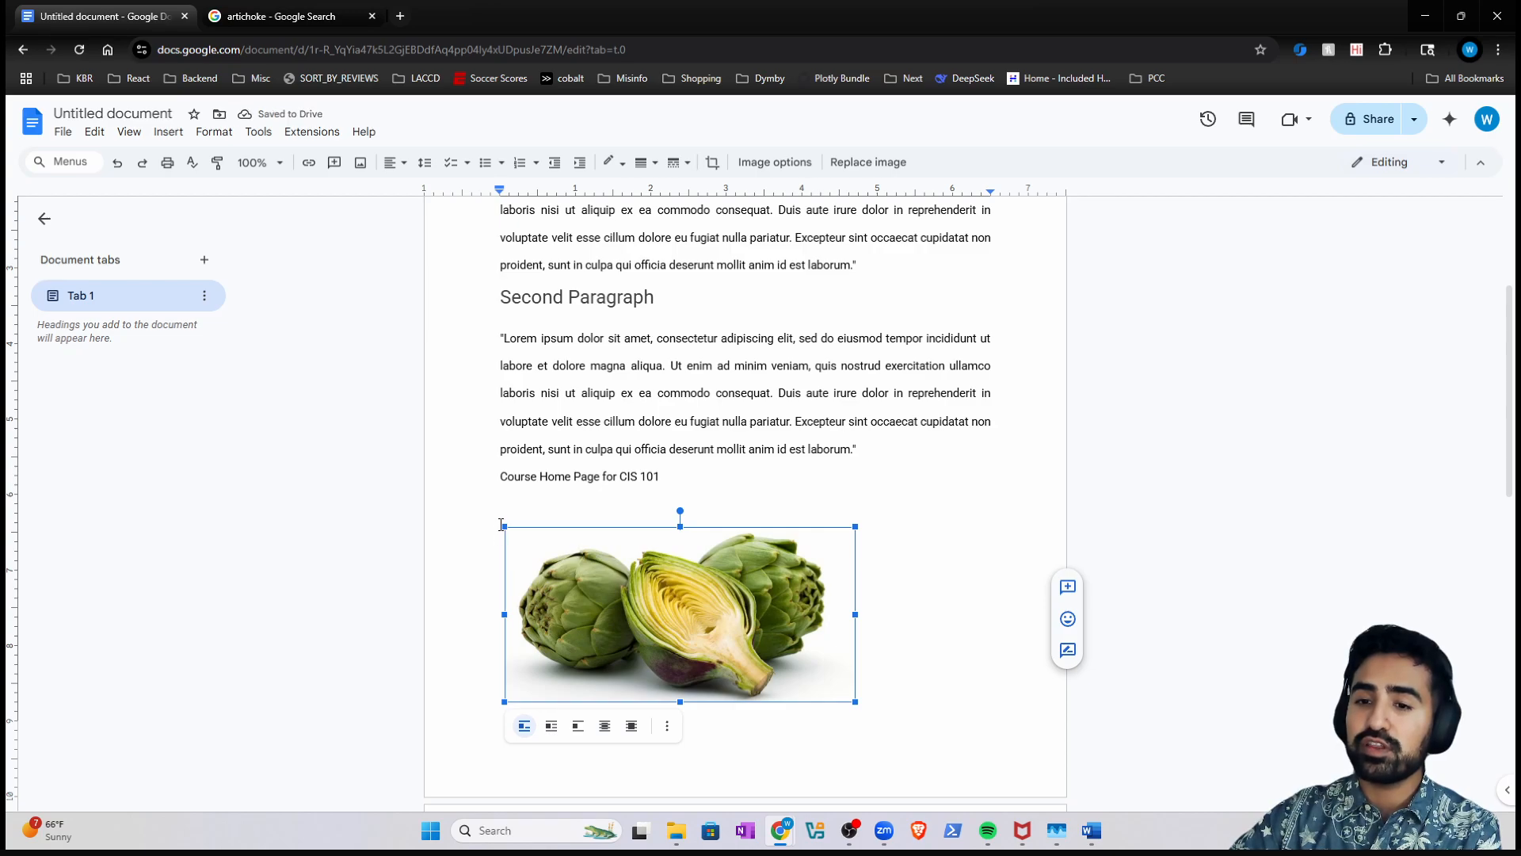
left_click_drag(504, 526, 529, 537)
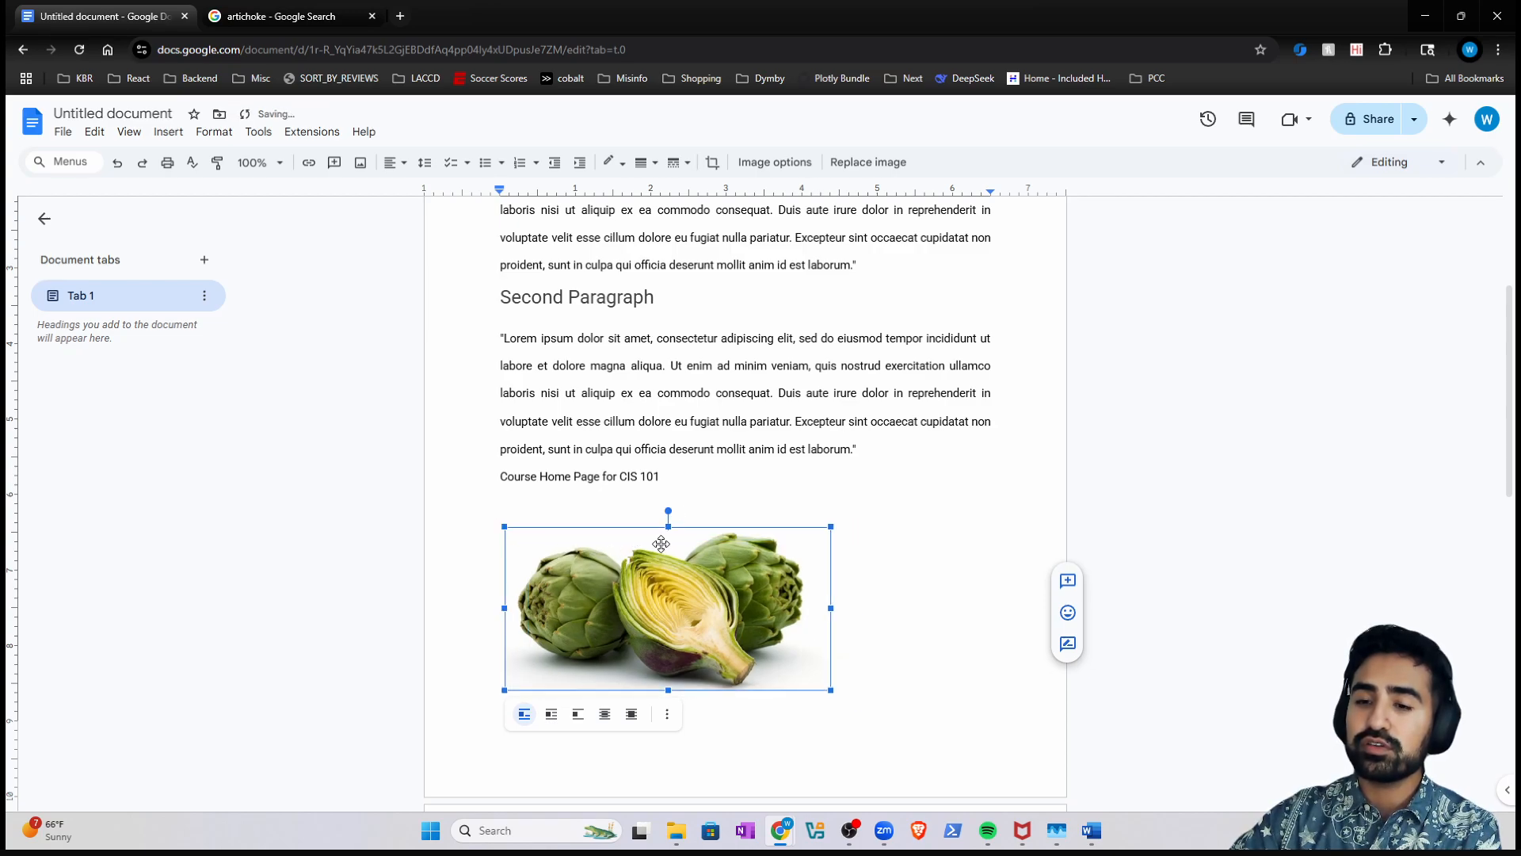
- Remove the empty line and paste the artichoke image directly after the CIS 101 line
left_click(799, 512)
key("BackSpace")
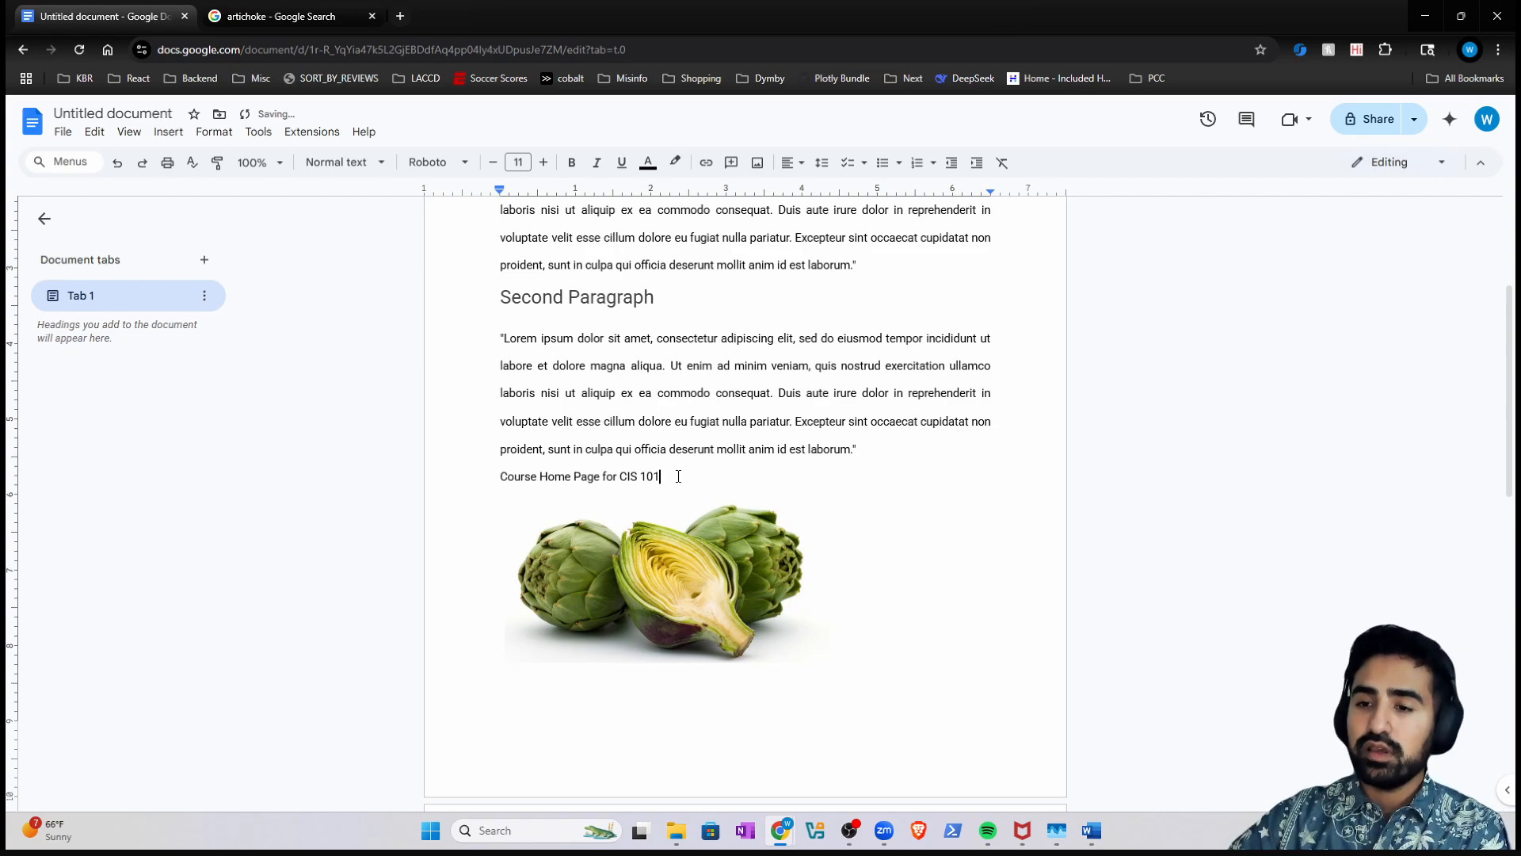
right_click(679, 476)
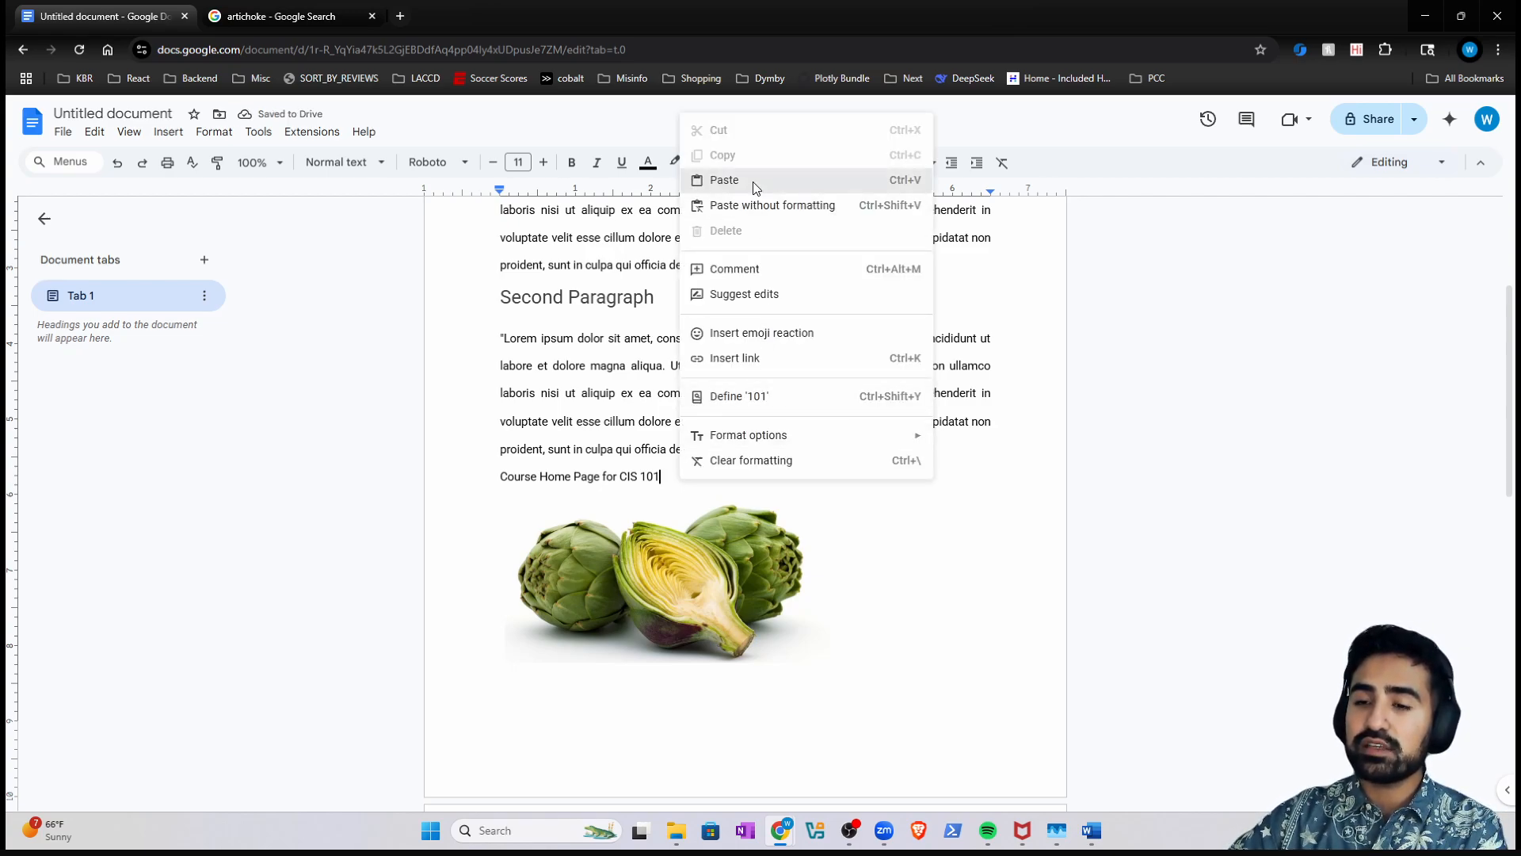
left_click(724, 180)
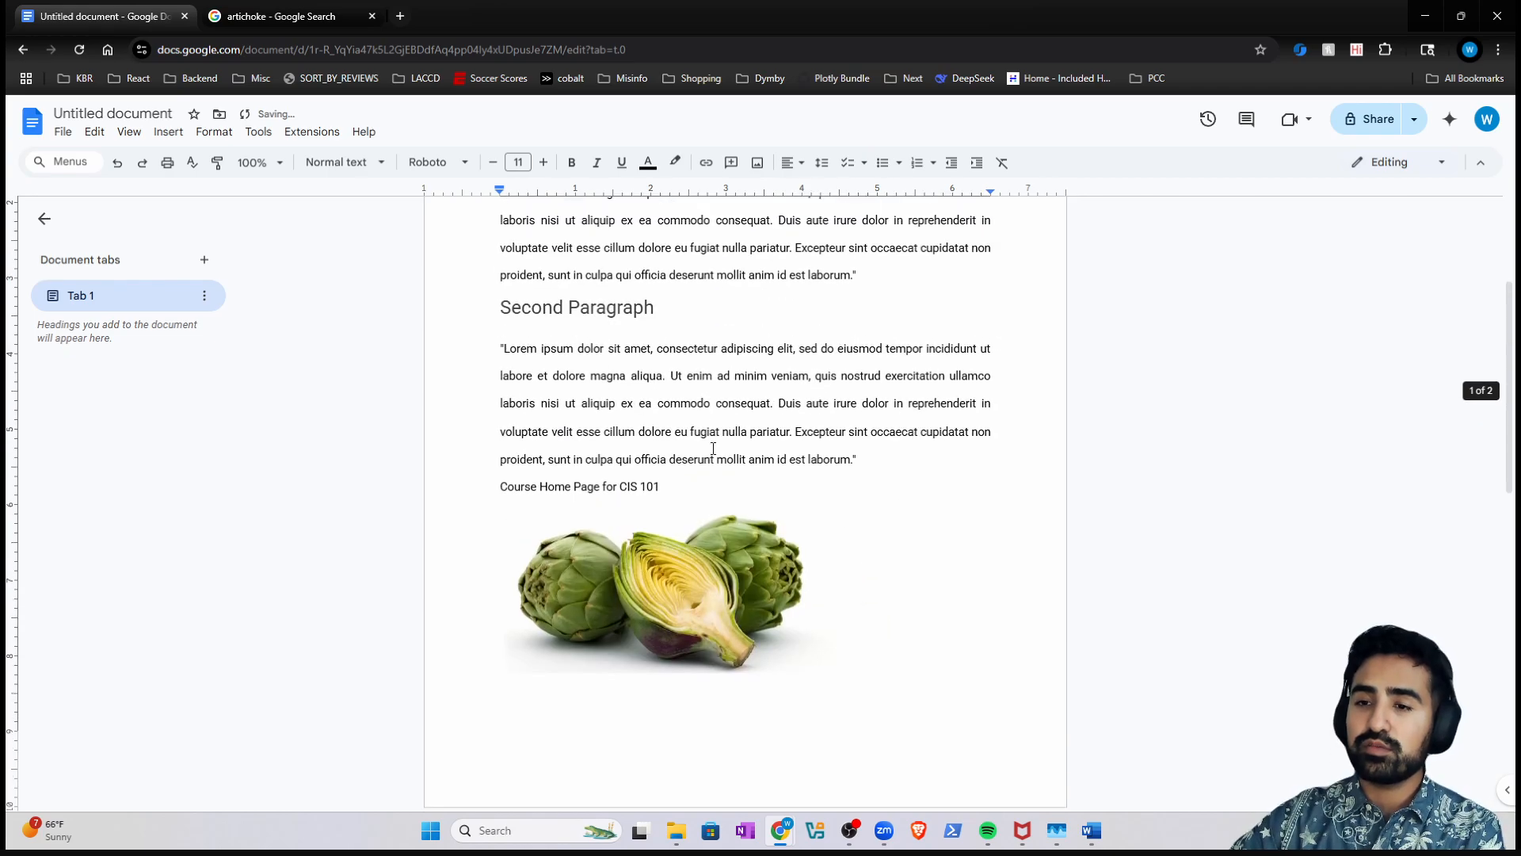
left_click(704, 552)
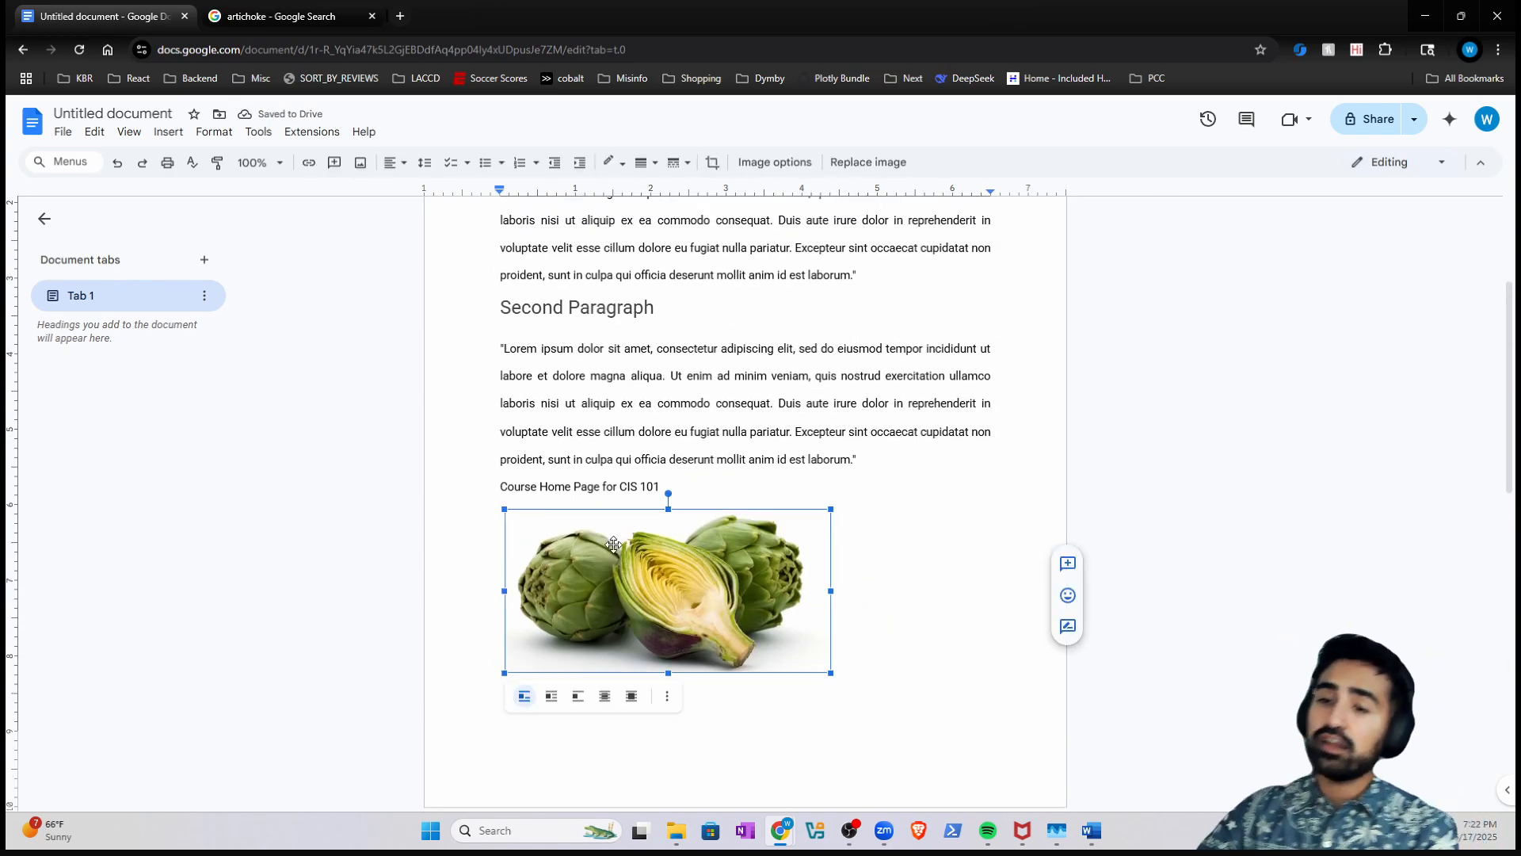
- Centre-align the artichoke image on the page
left_click(721, 489)
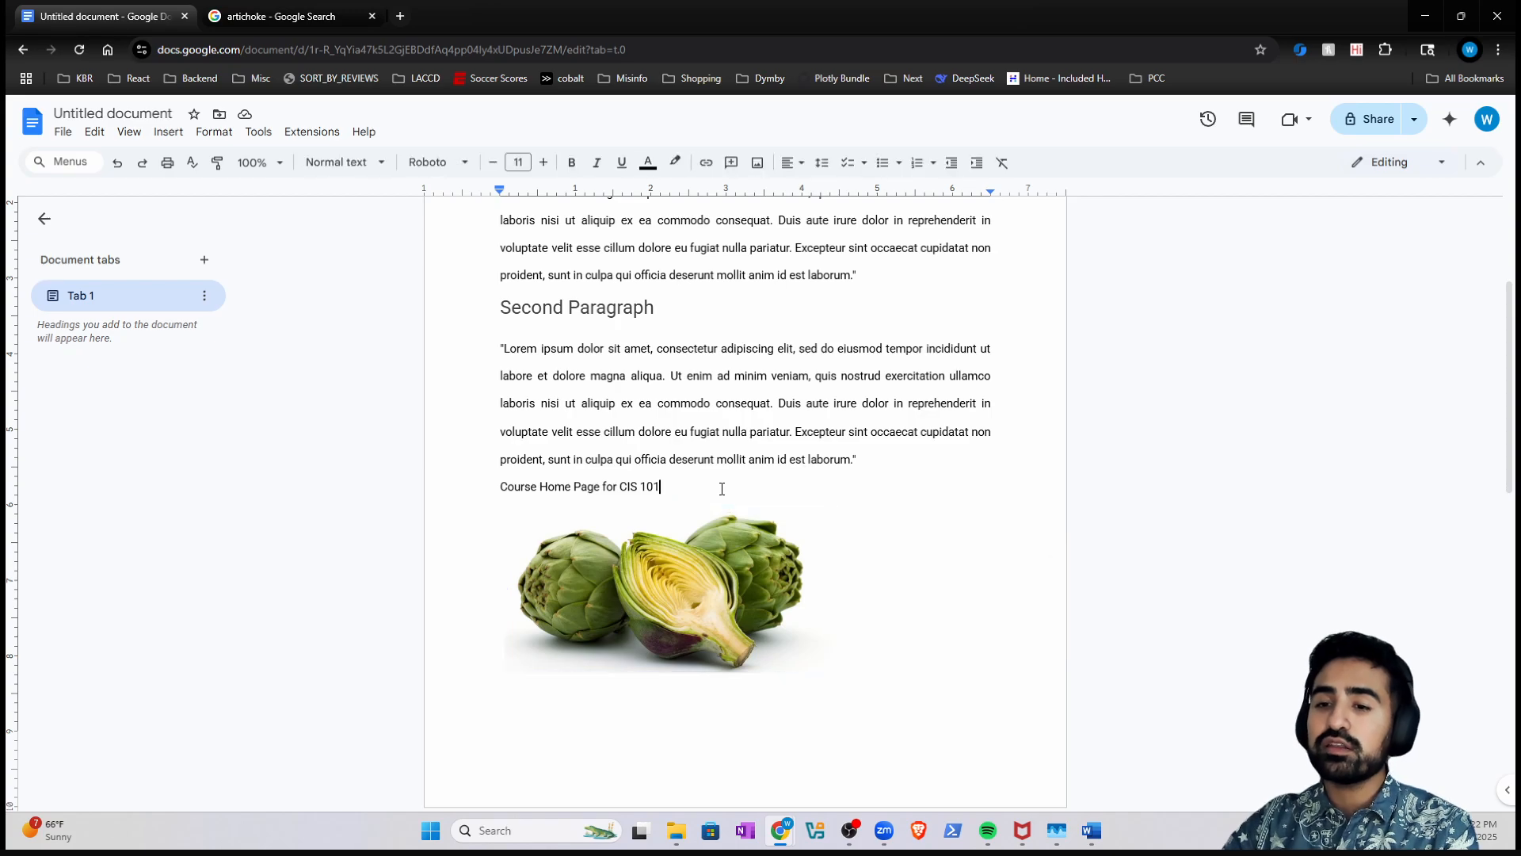
left_click(664, 570)
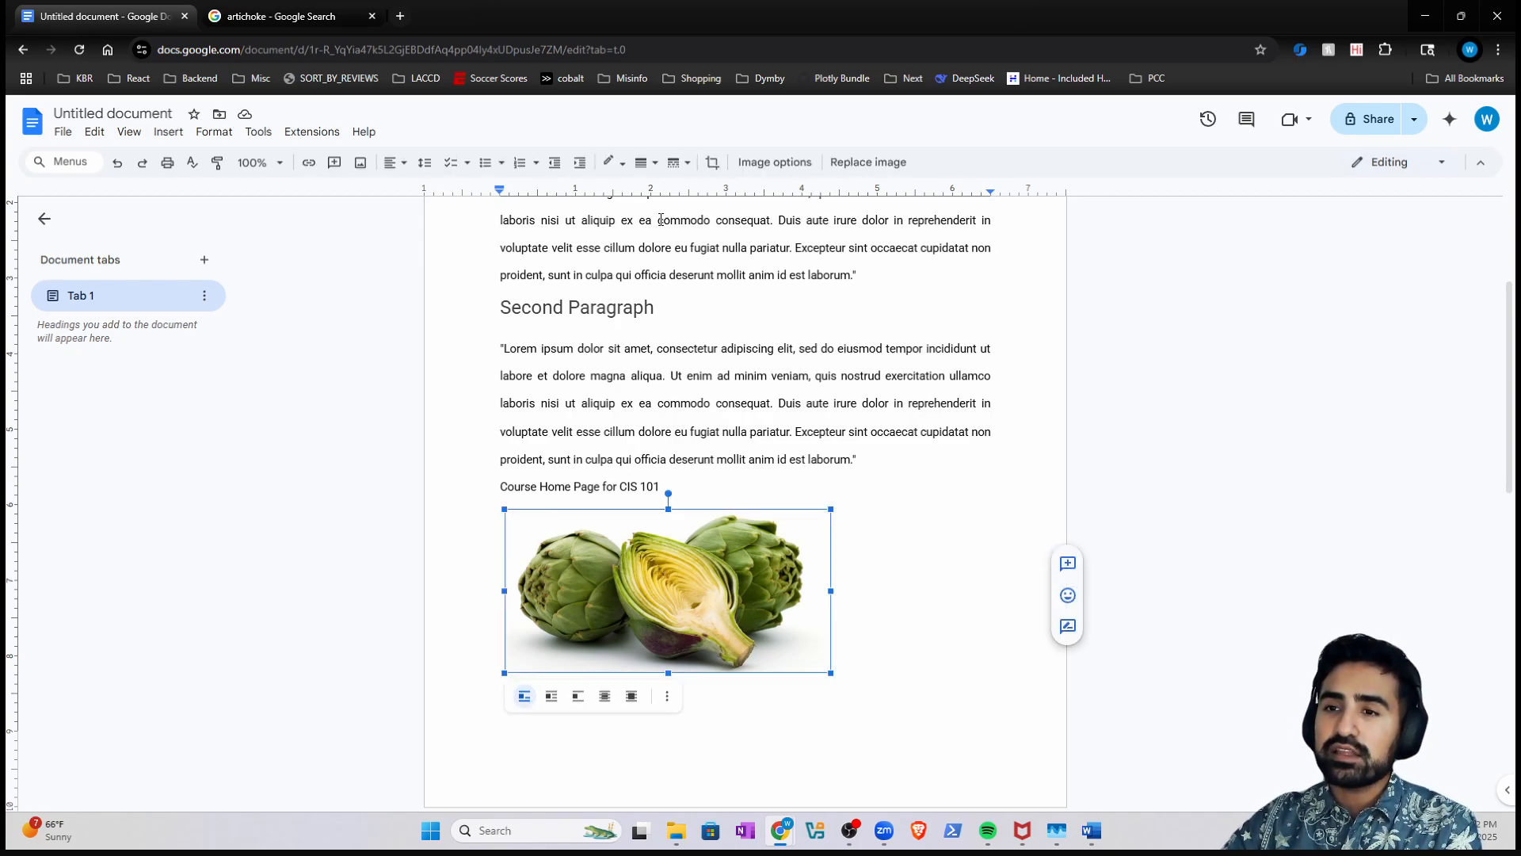
left_click(394, 161)
left_click(415, 192)
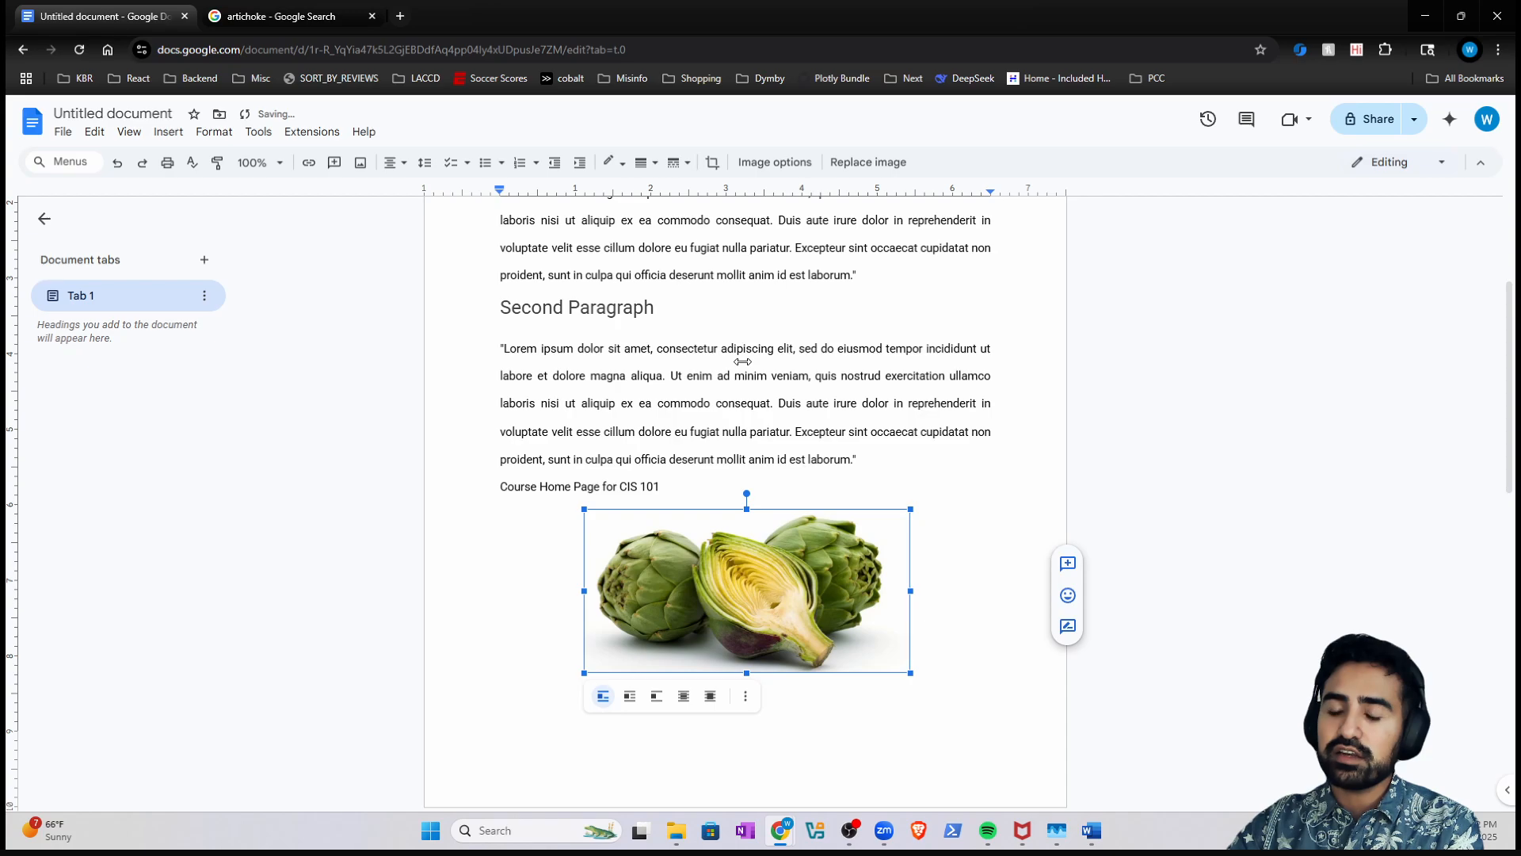
left_click(744, 349)
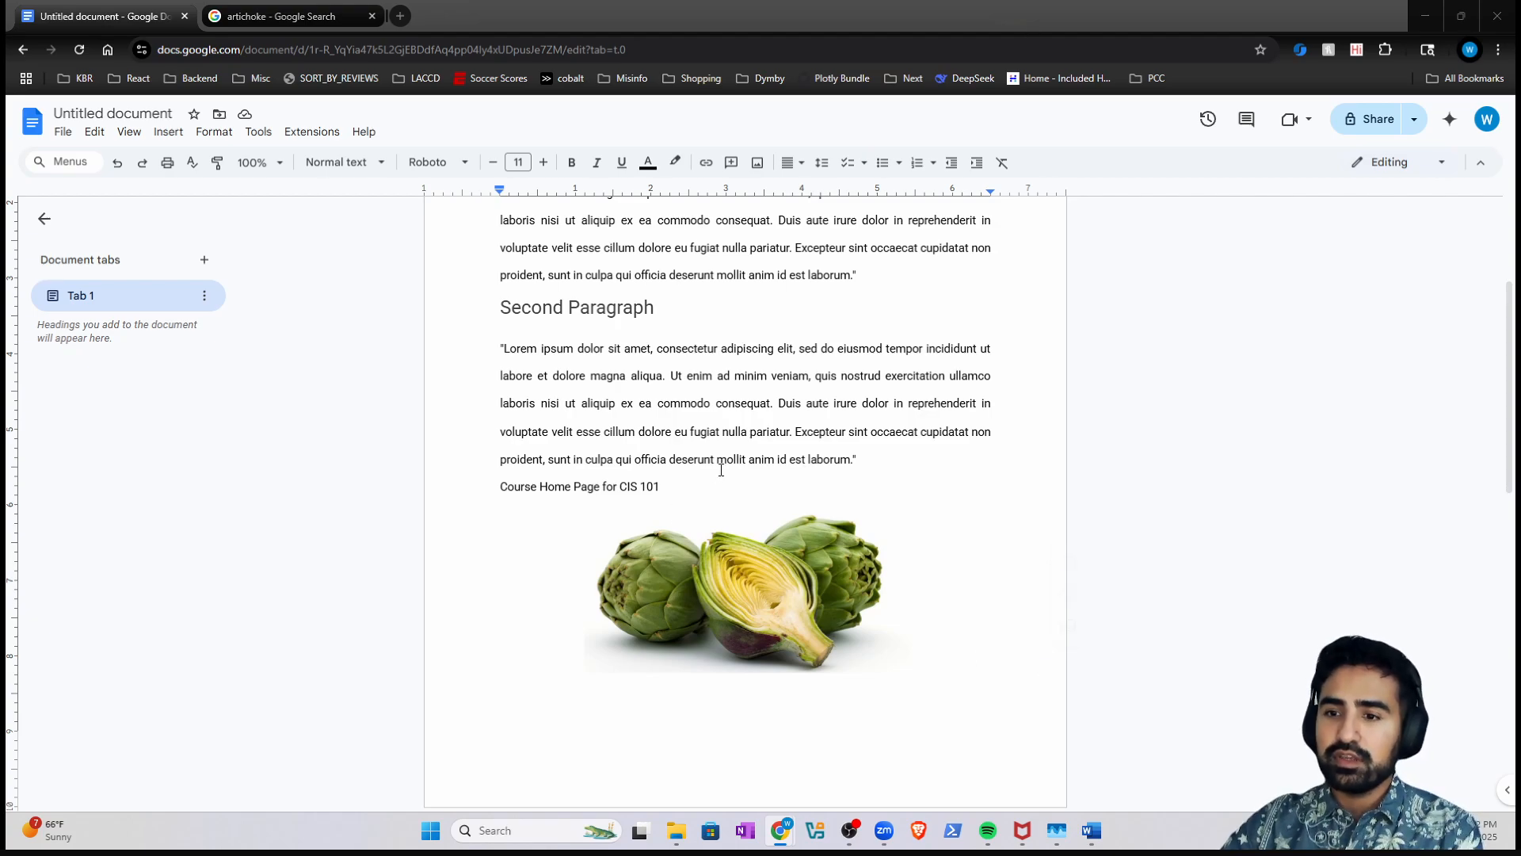
- Paste the course URL after CIS 101, undo it, and select the CIS 101 line
left_click(710, 494)
key("Return")
key("ctrl+v")
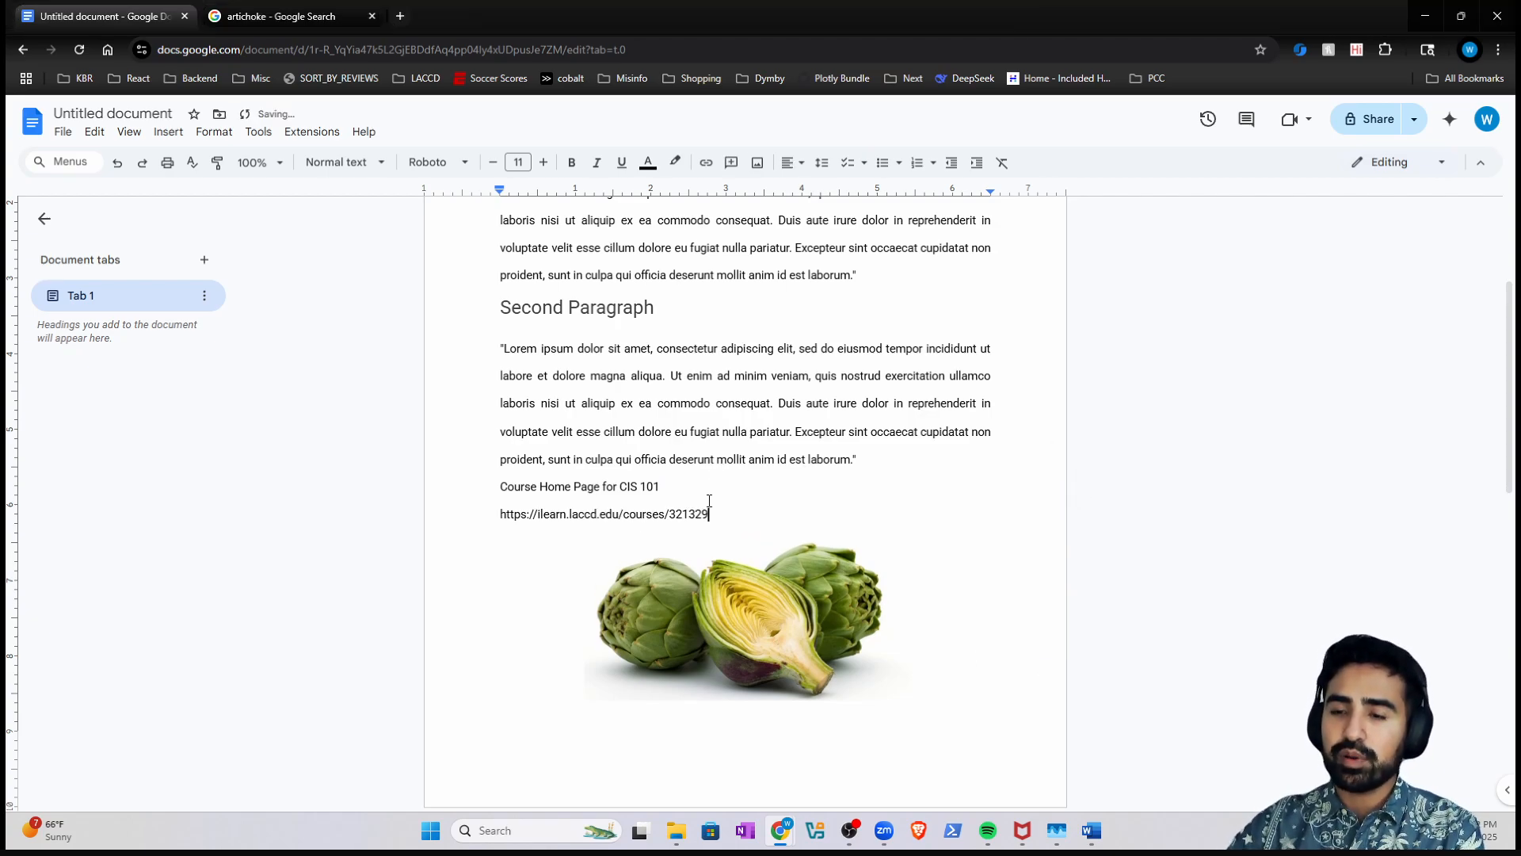
key("Return")
key("ctrl+z")
key("ctrl+z")
key("ctrl+z")
key("ctrl+z")
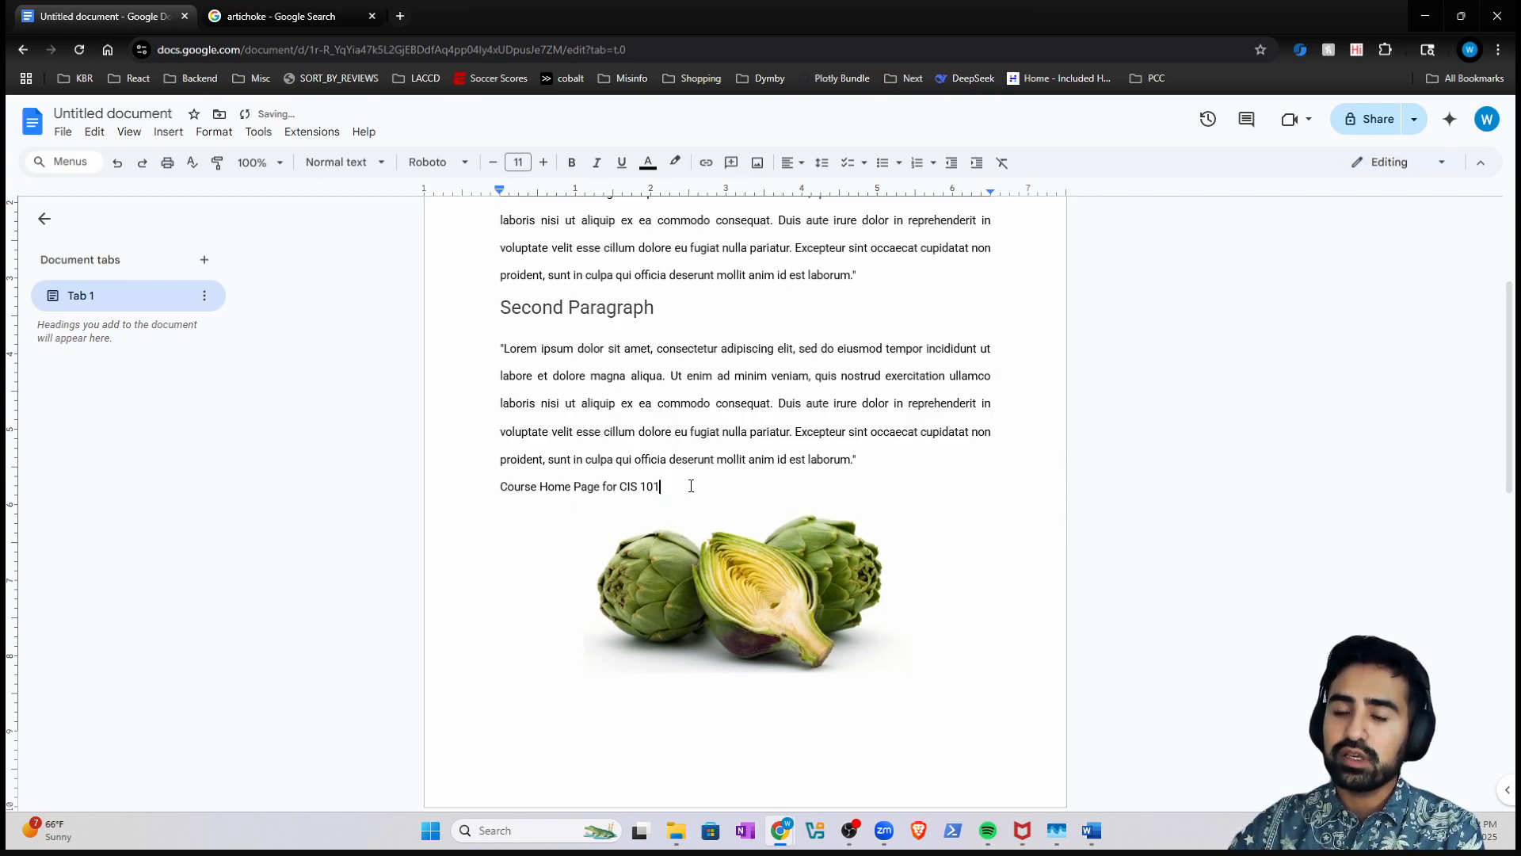
left_click_drag(689, 486, 465, 486)
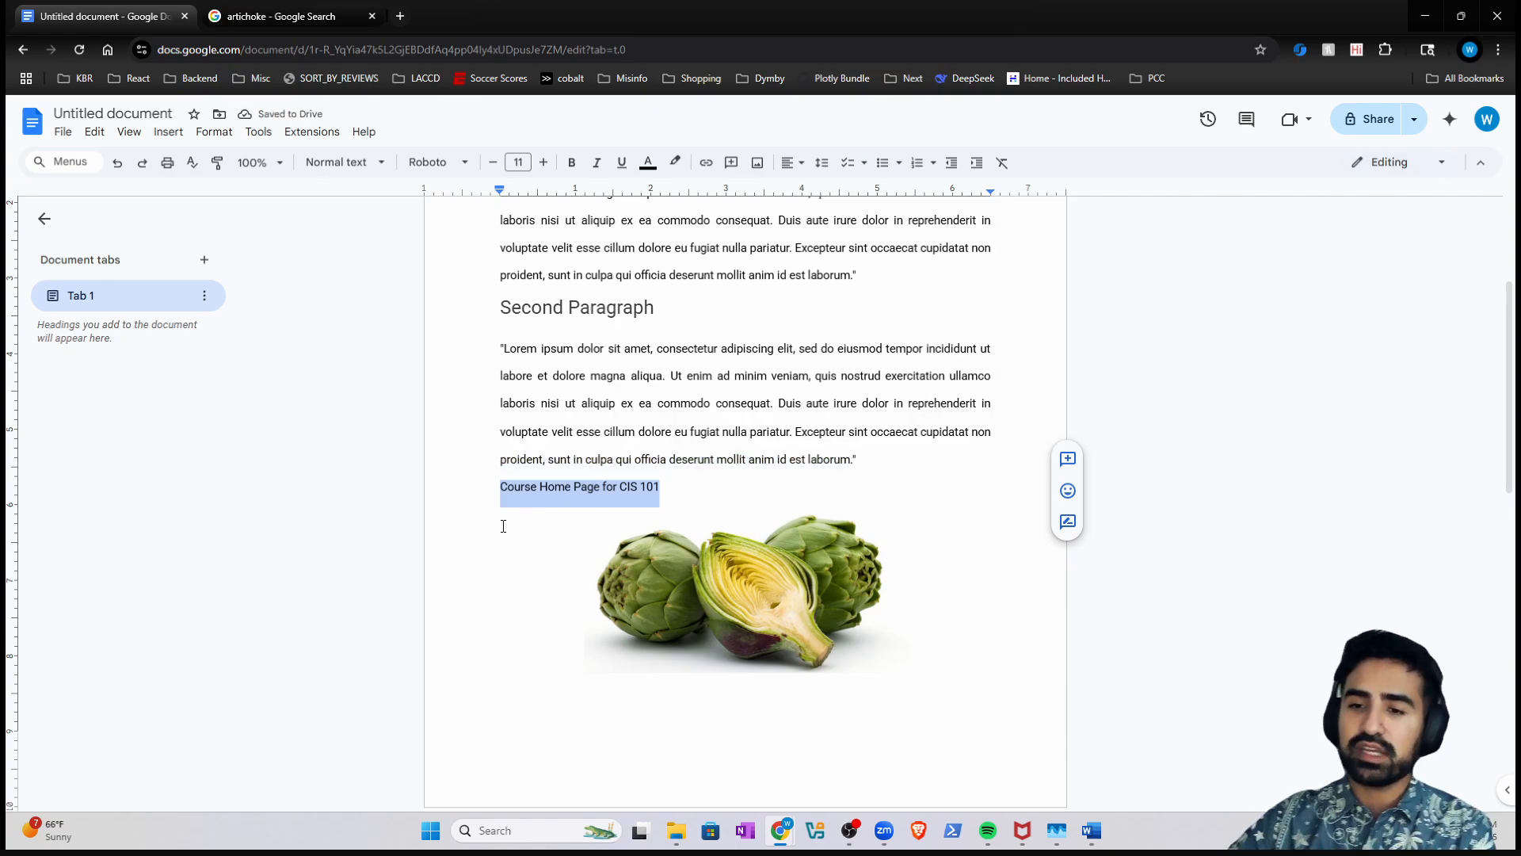
- Link the Course Home Page for CIS 101 line to the pasted course page URL
right_click(557, 493)
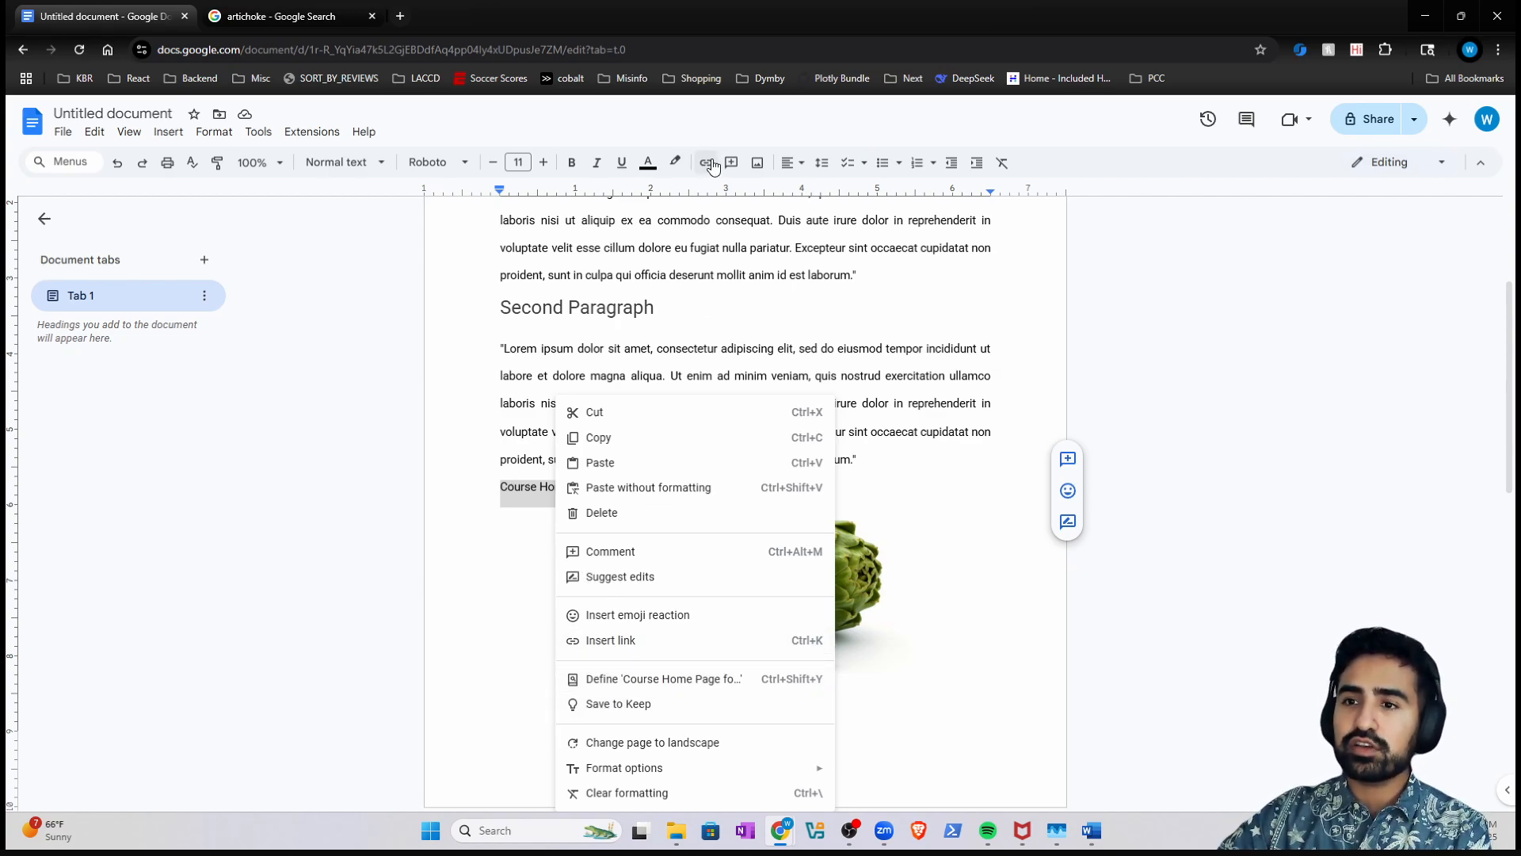
left_click(30, 172)
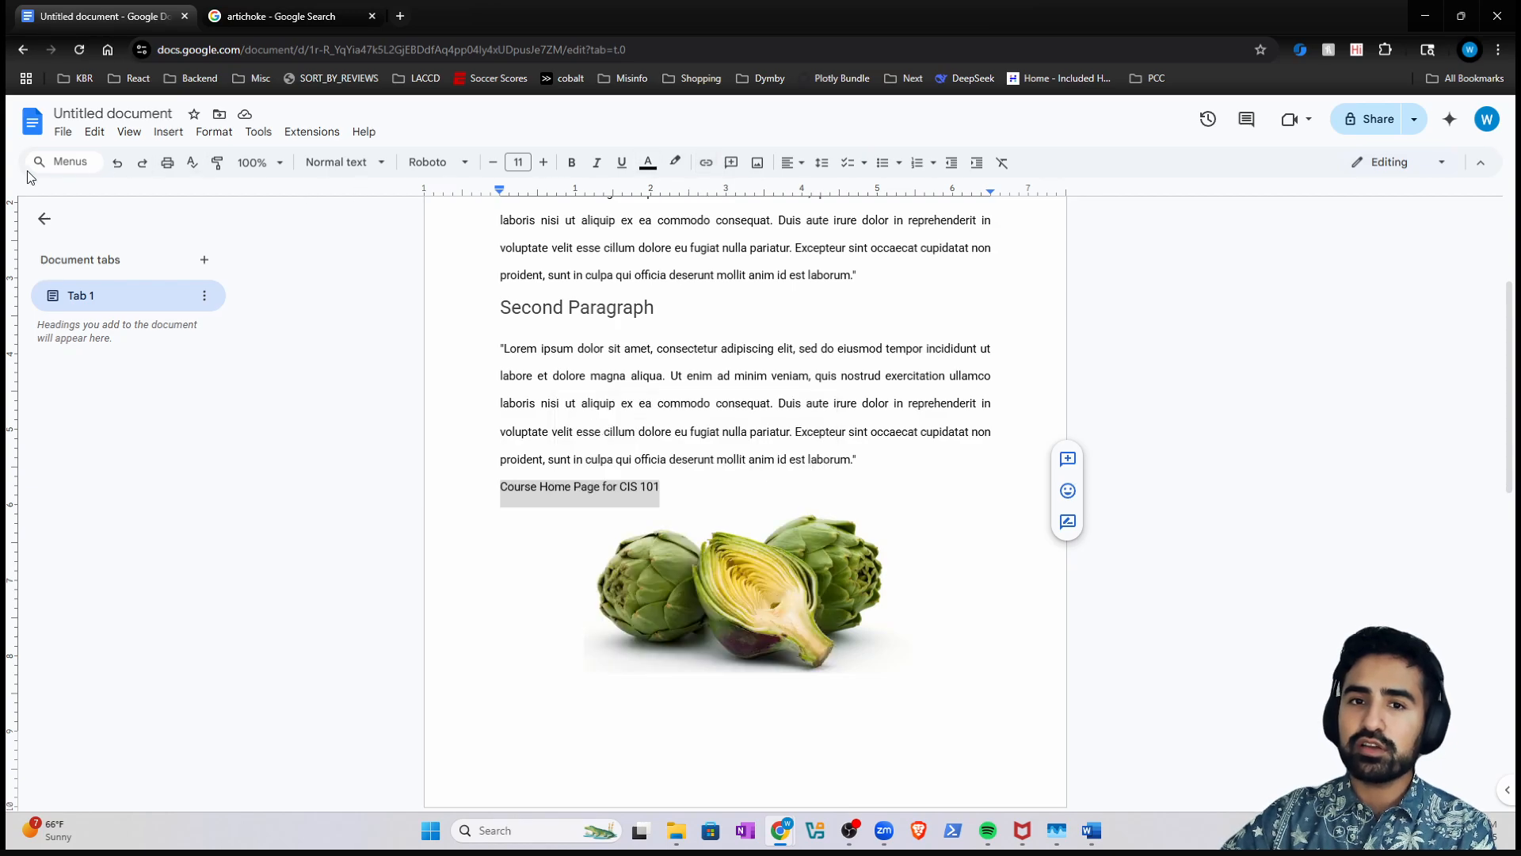
left_click(60, 163)
type("link")
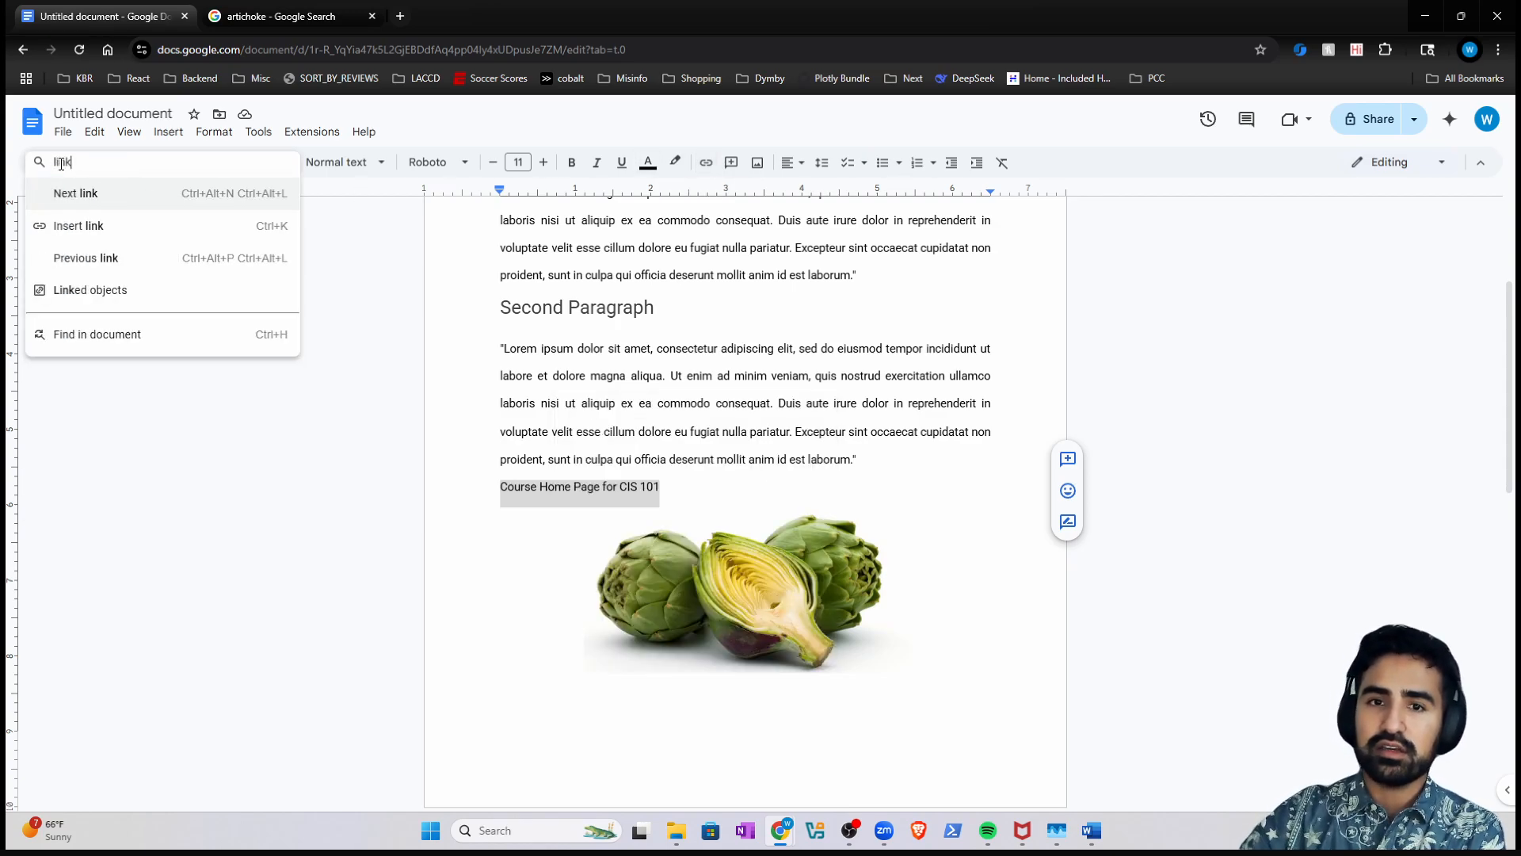
left_click(141, 225)
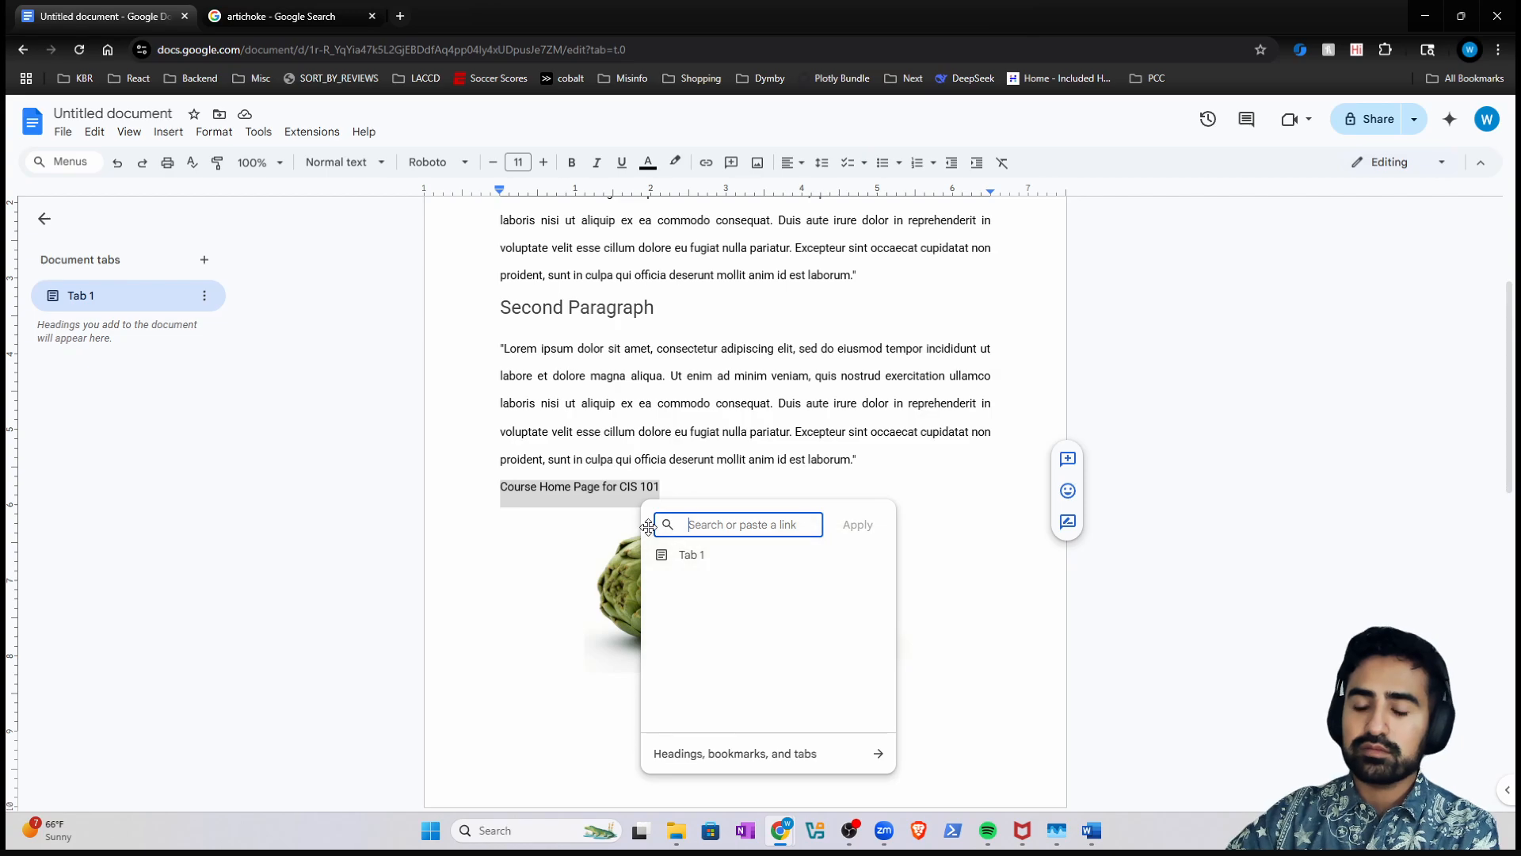
right_click(712, 515)
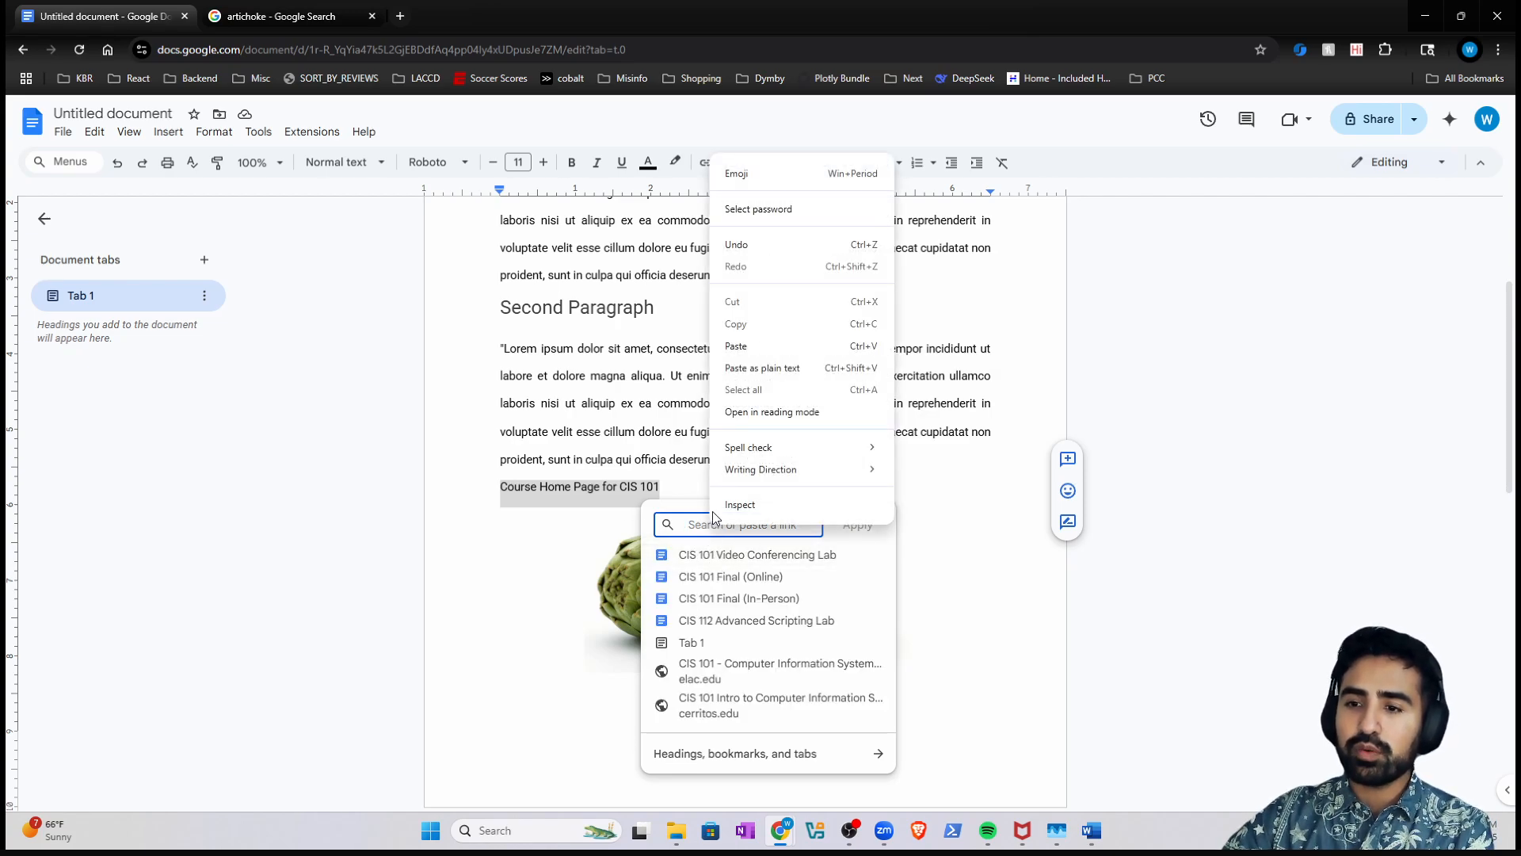
left_click(736, 346)
left_click(856, 525)
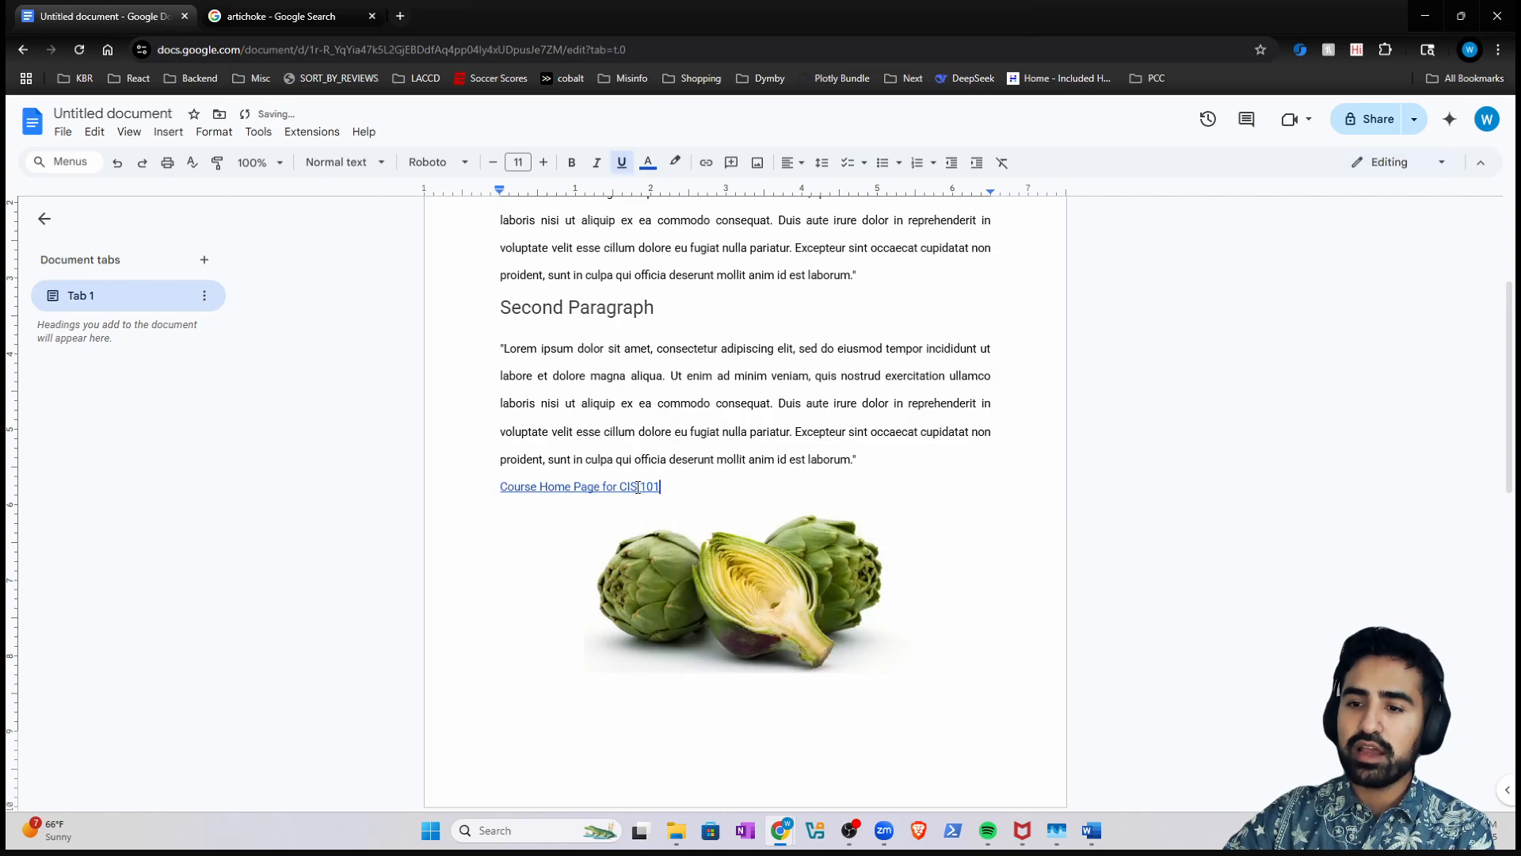
- Test the link, then close the course page and artichoke search tabs
left_click(608, 511)
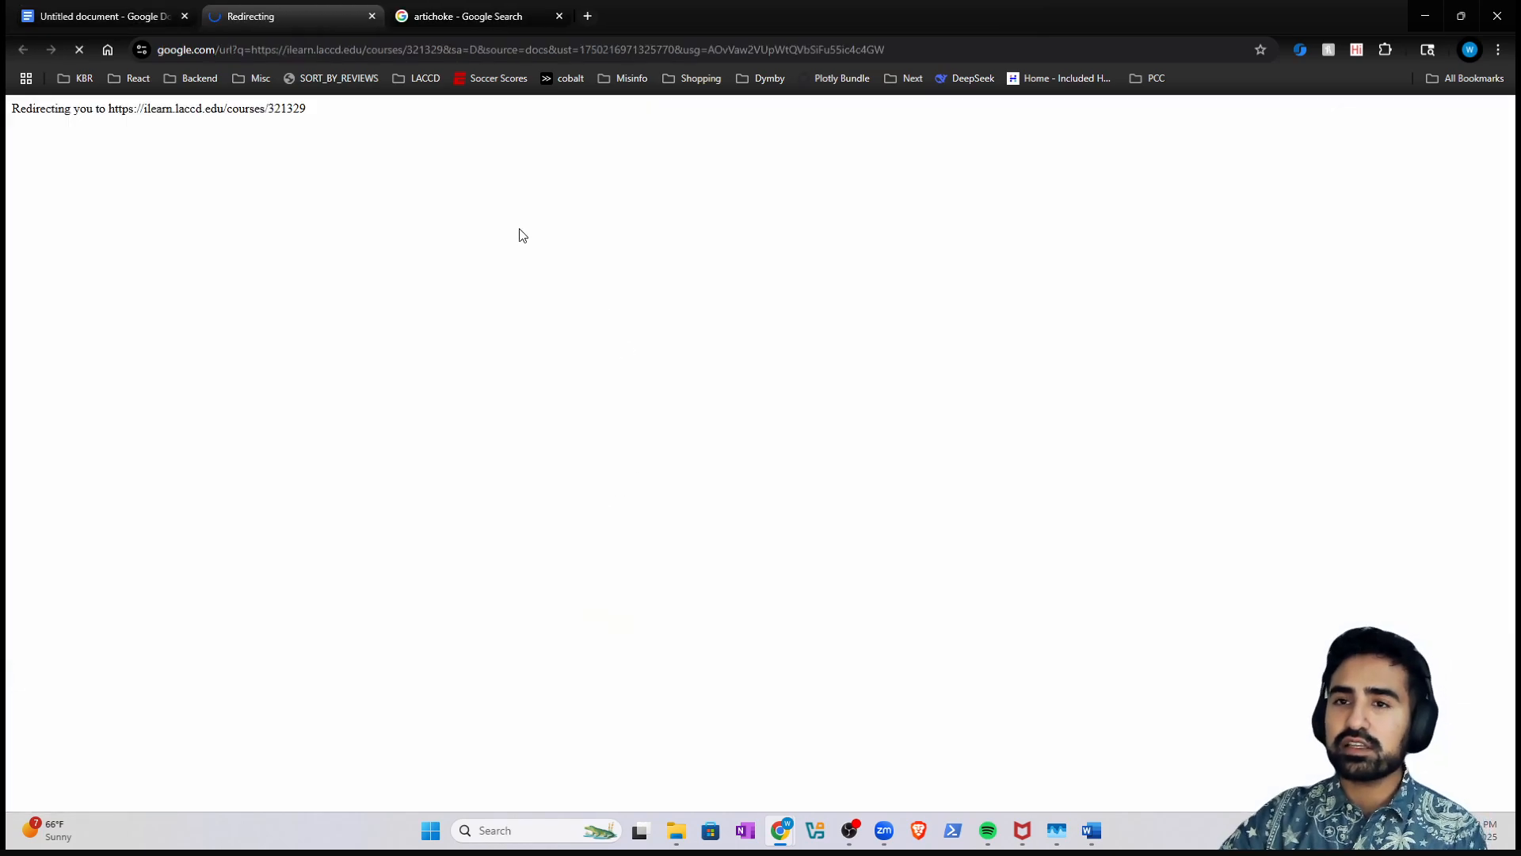
left_click(371, 16)
left_click(372, 16)
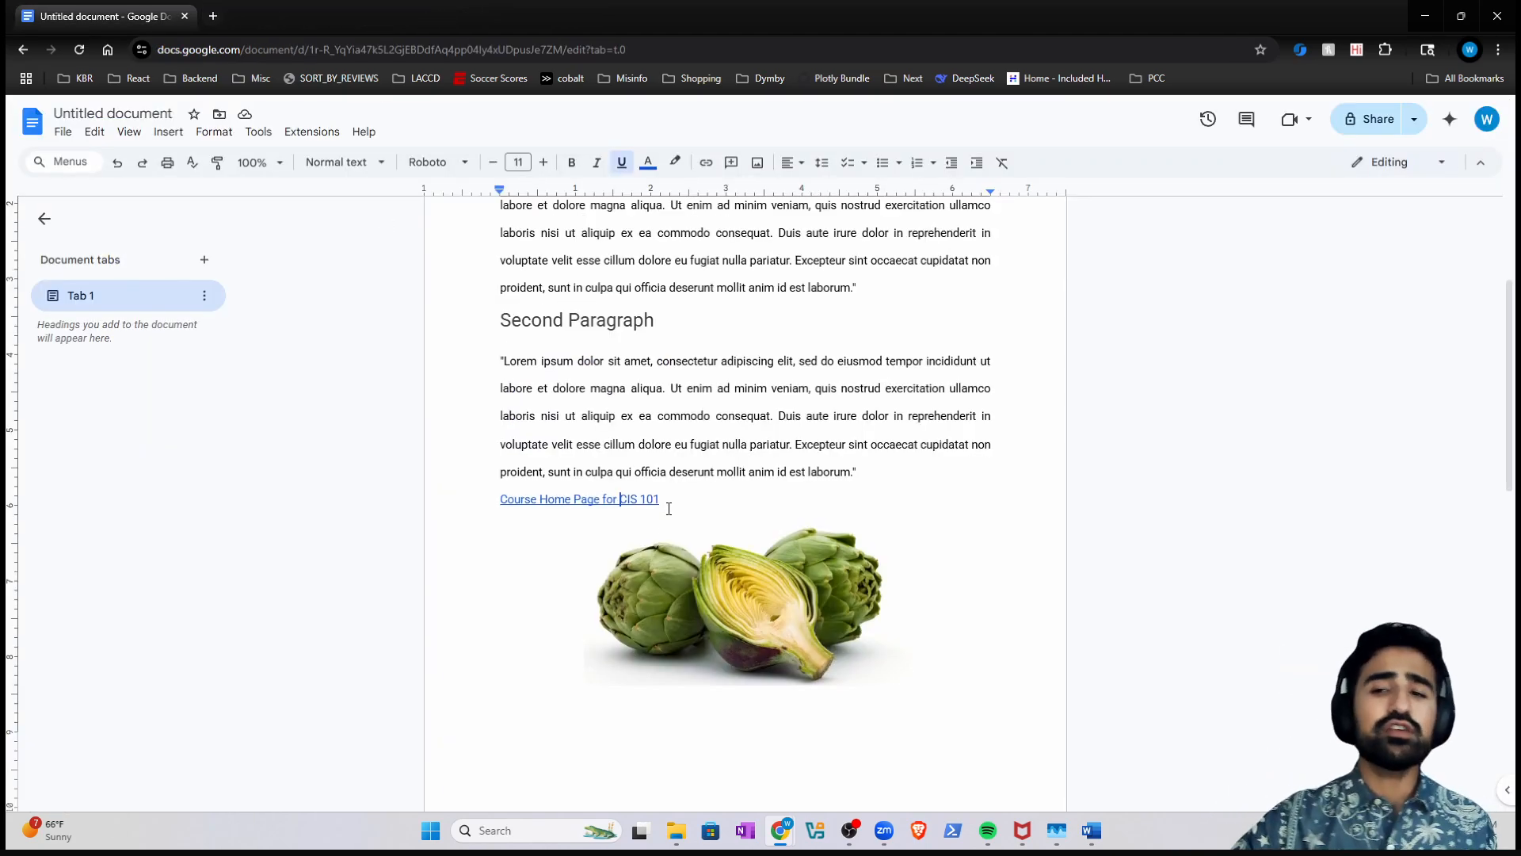
scroll(669, 509, "up", 3)
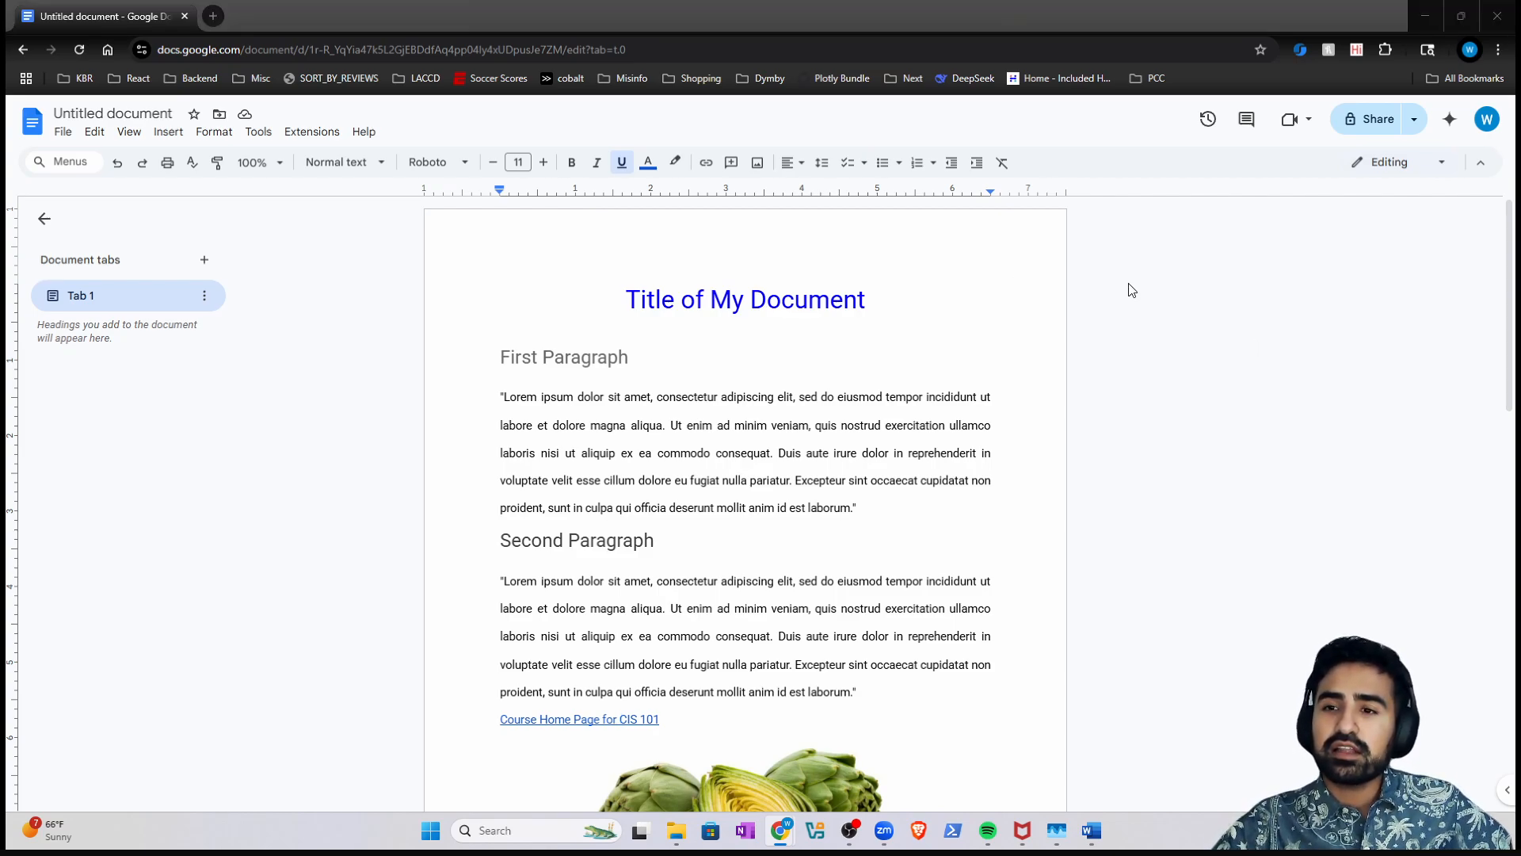
- Apply the Title style to the 'Title of My Document' line, then undo it
triple_click(694, 301)
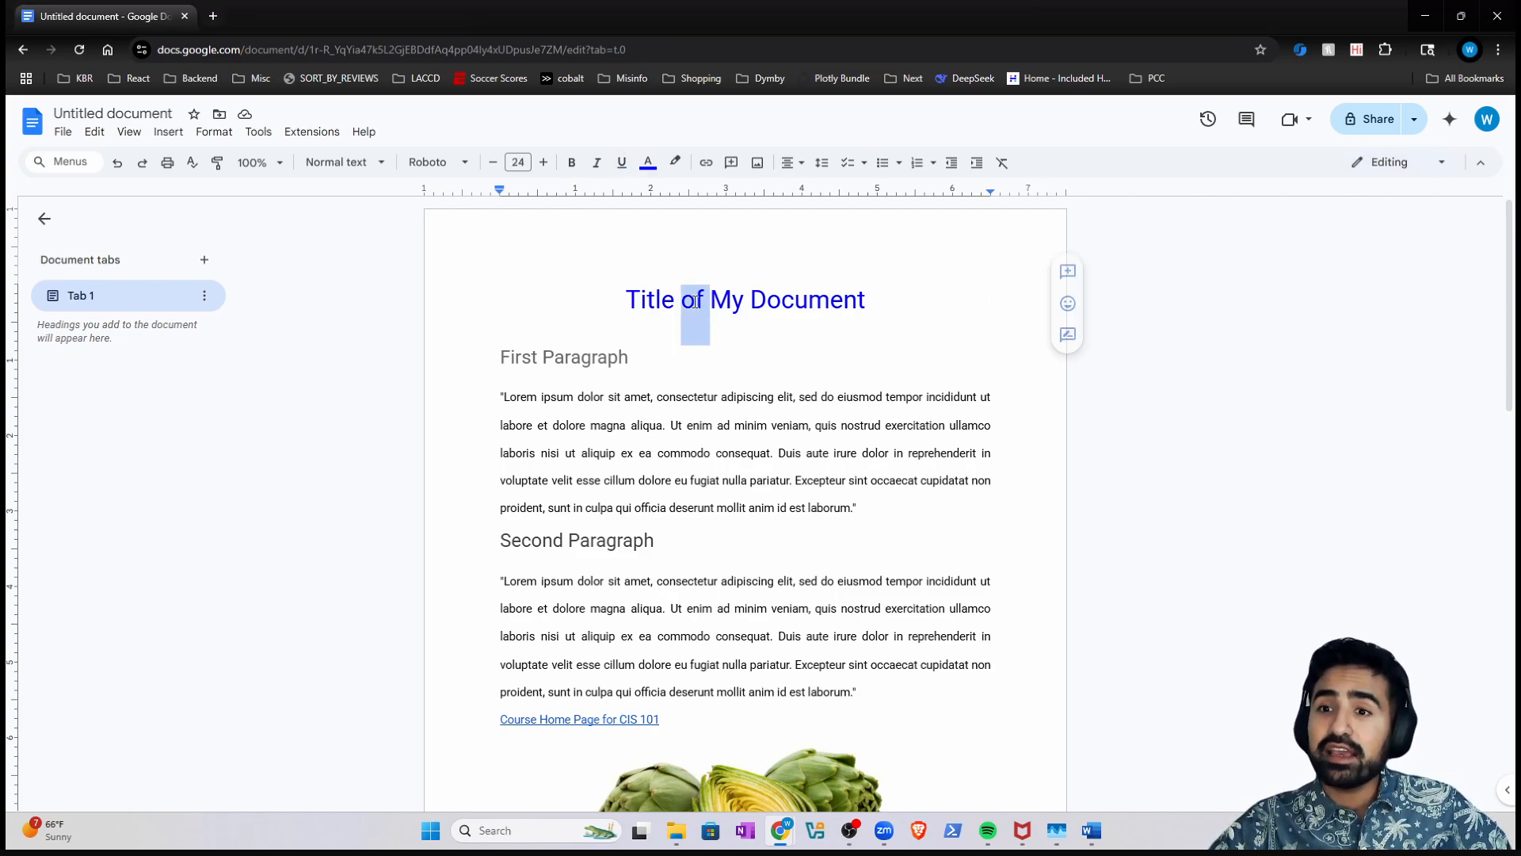
left_click(354, 163)
mouse_move(369, 212)
mouse_move(363, 261)
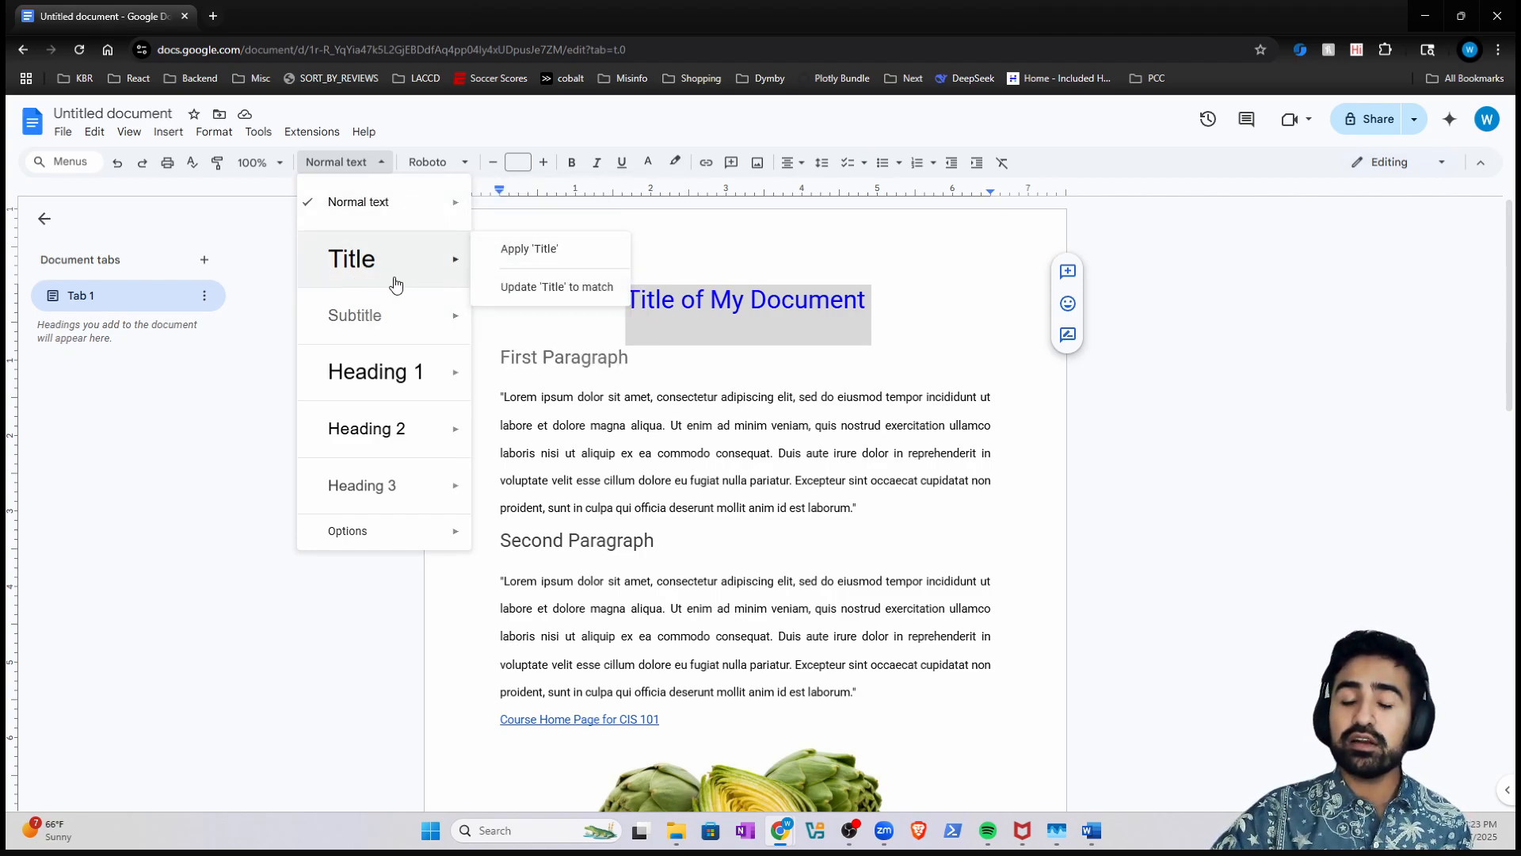
left_click(519, 251)
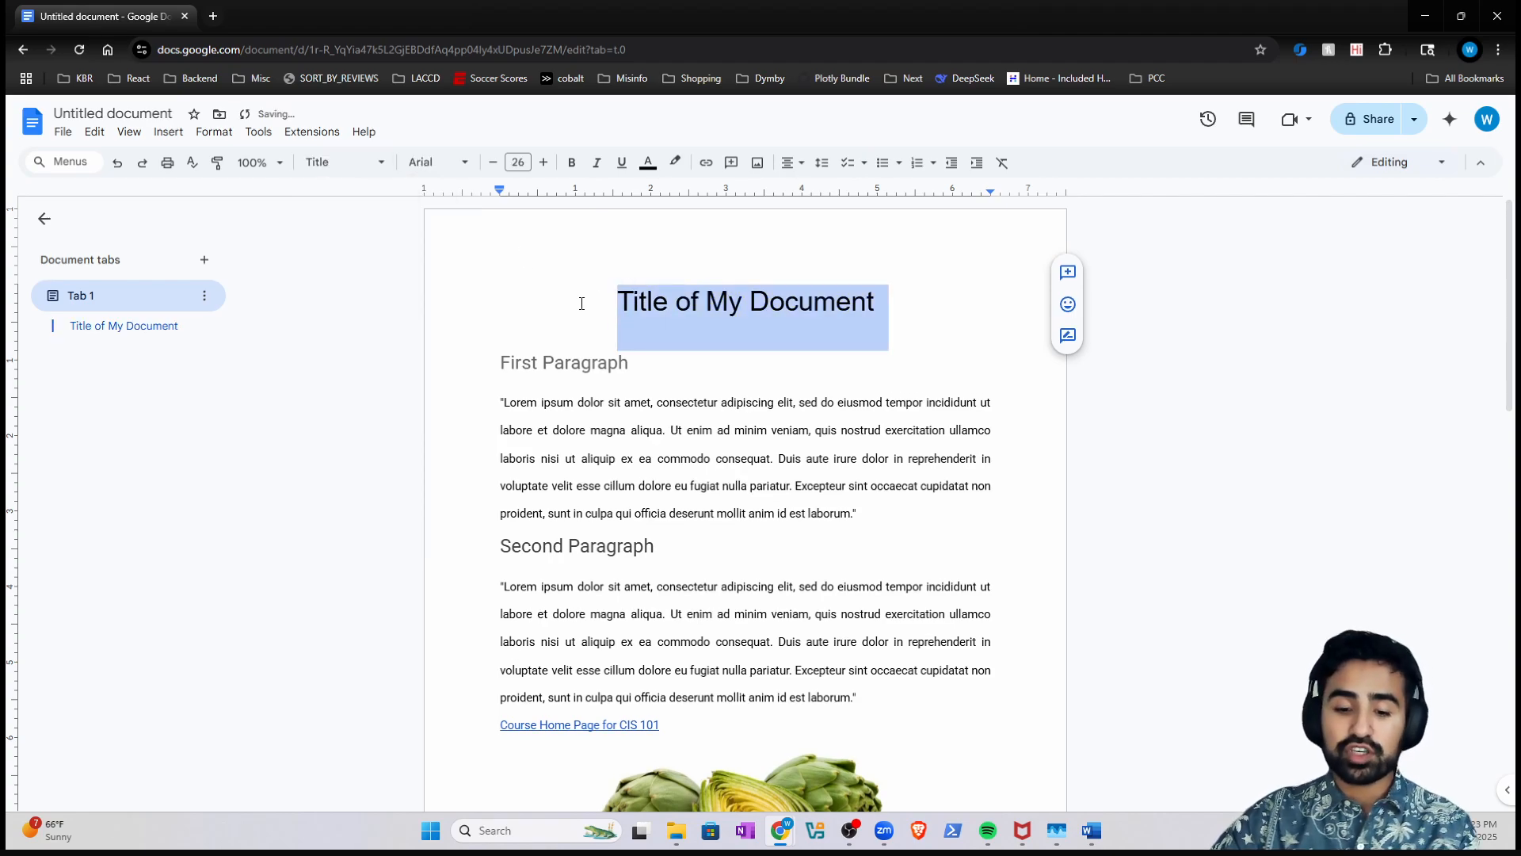
key("ctrl+z")
- Update the Title style to match the heading and delete 'Title of' from it
left_click(317, 161)
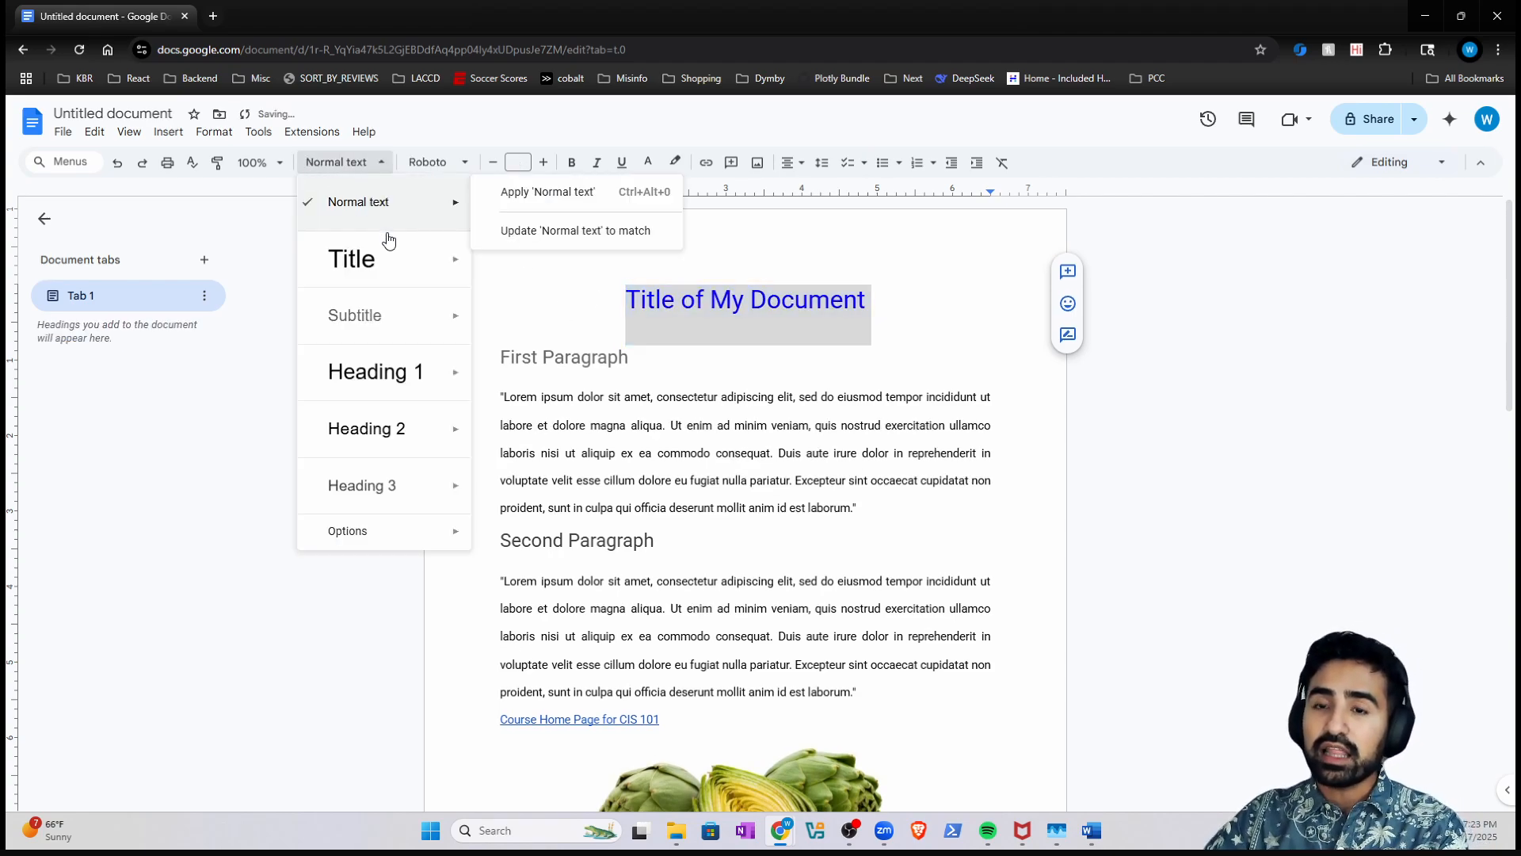
mouse_move(342, 256)
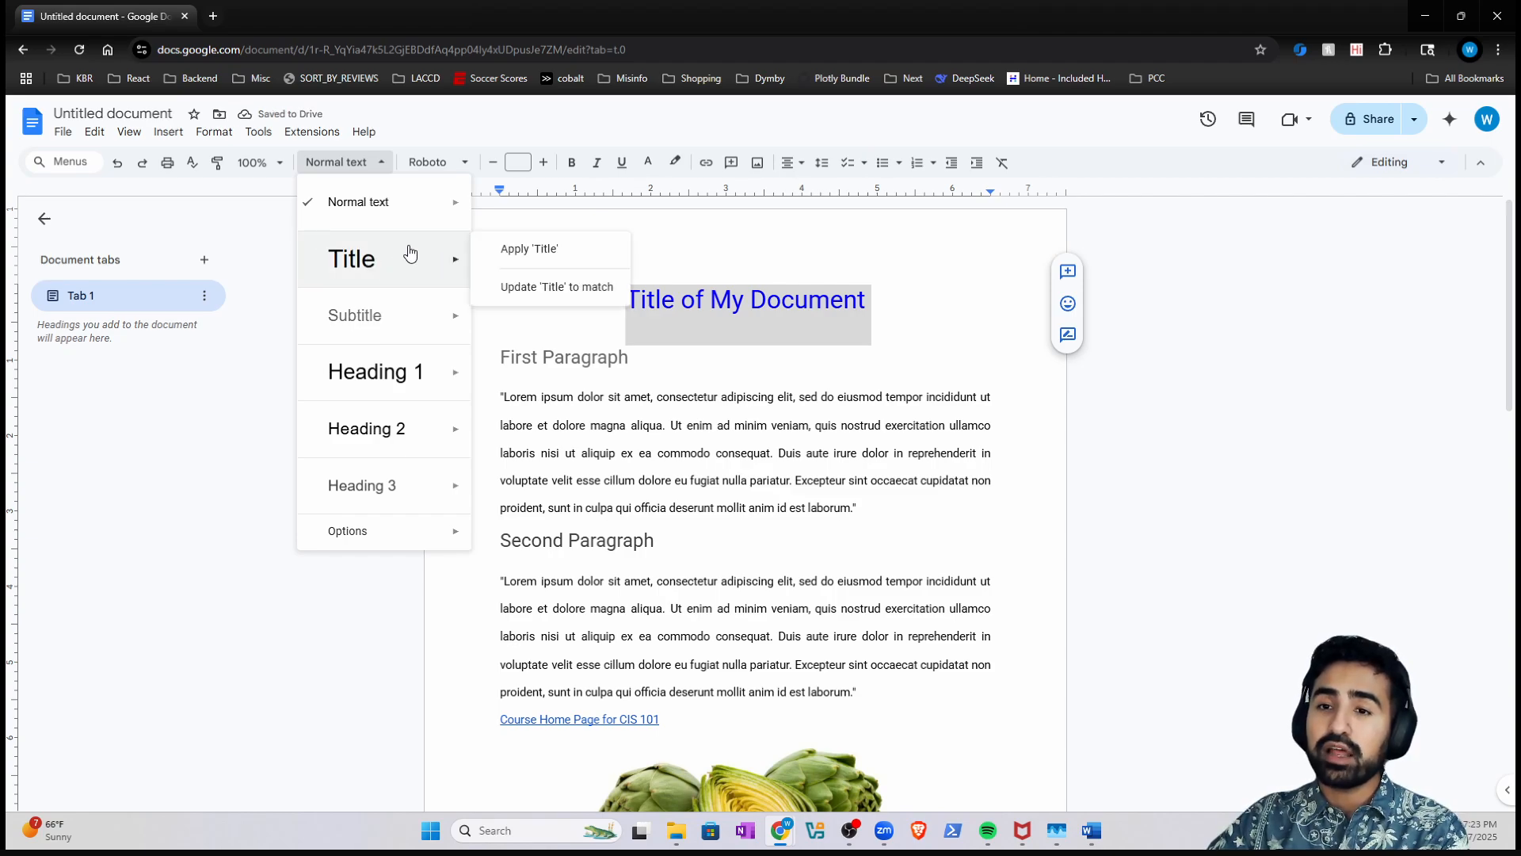
left_click(527, 292)
left_click(123, 326)
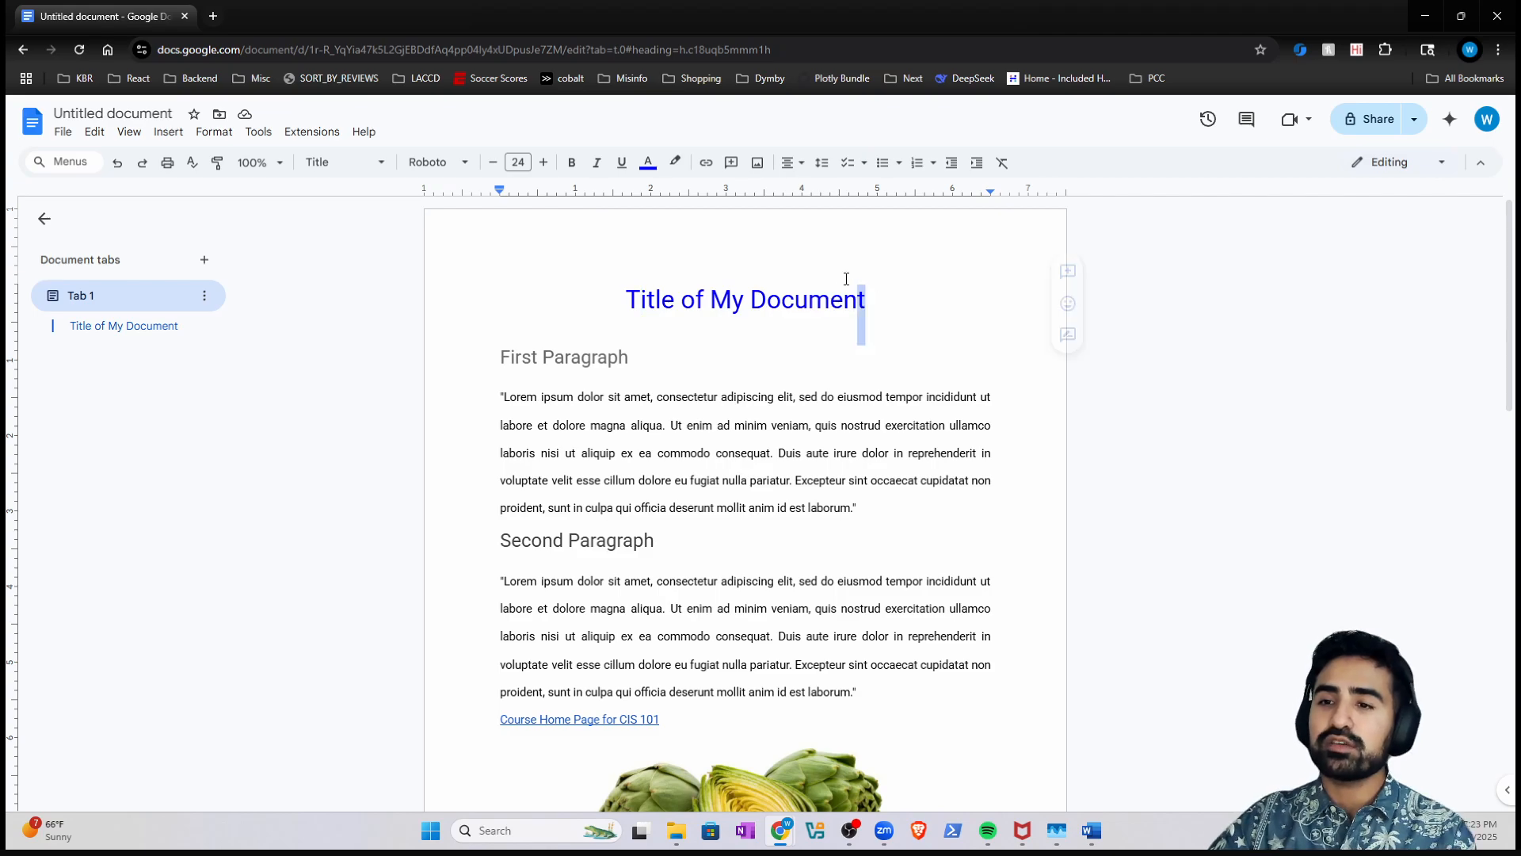
left_click_drag(626, 299, 701, 305)
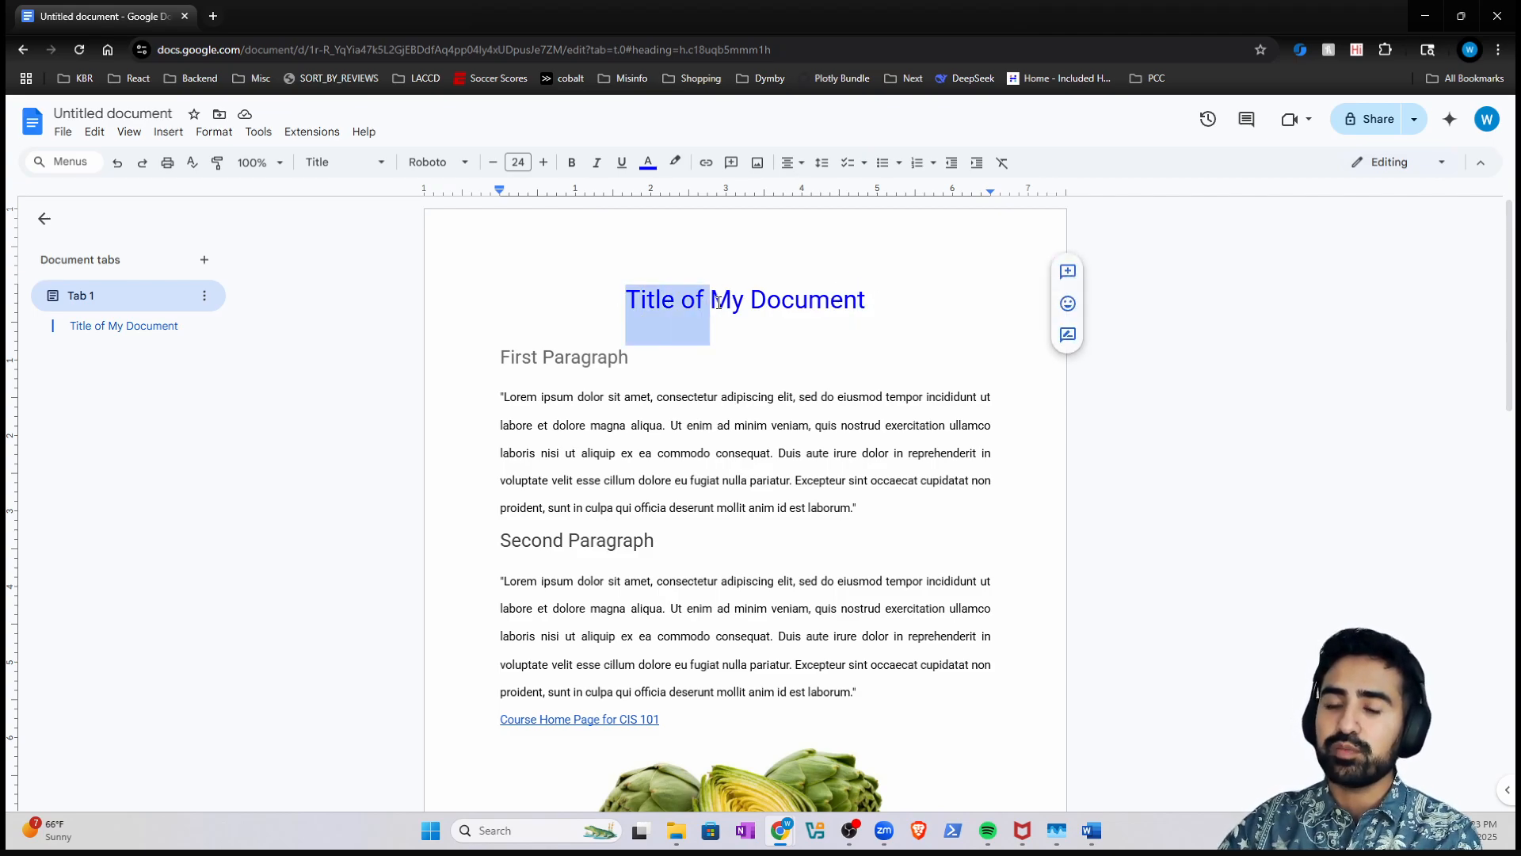
key("BackSpace")
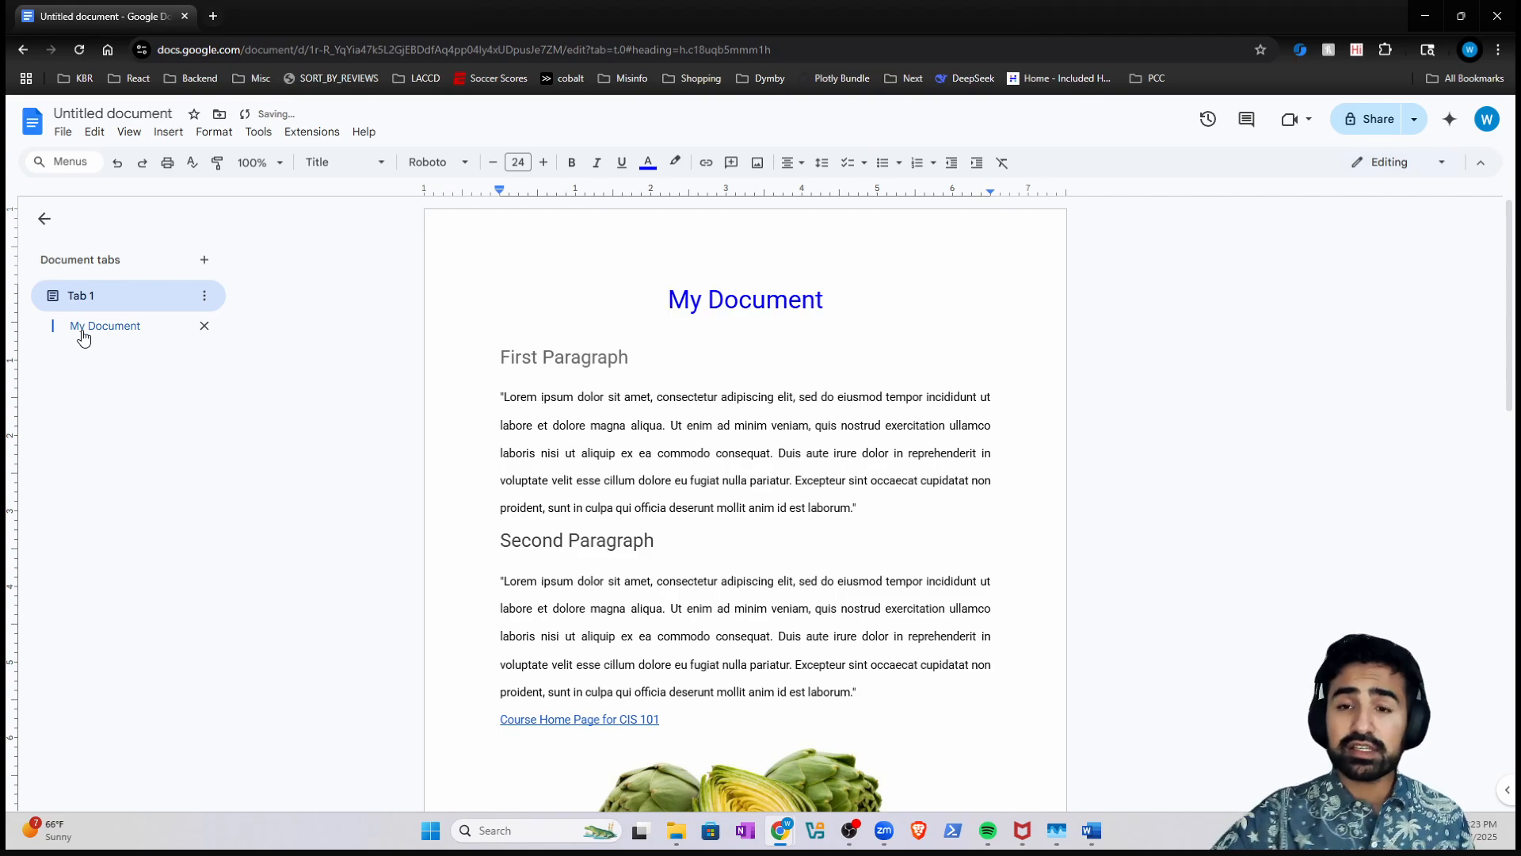
- Make First Paragraph a Heading 1 by updating Heading 1 to match it
triple_click(611, 356)
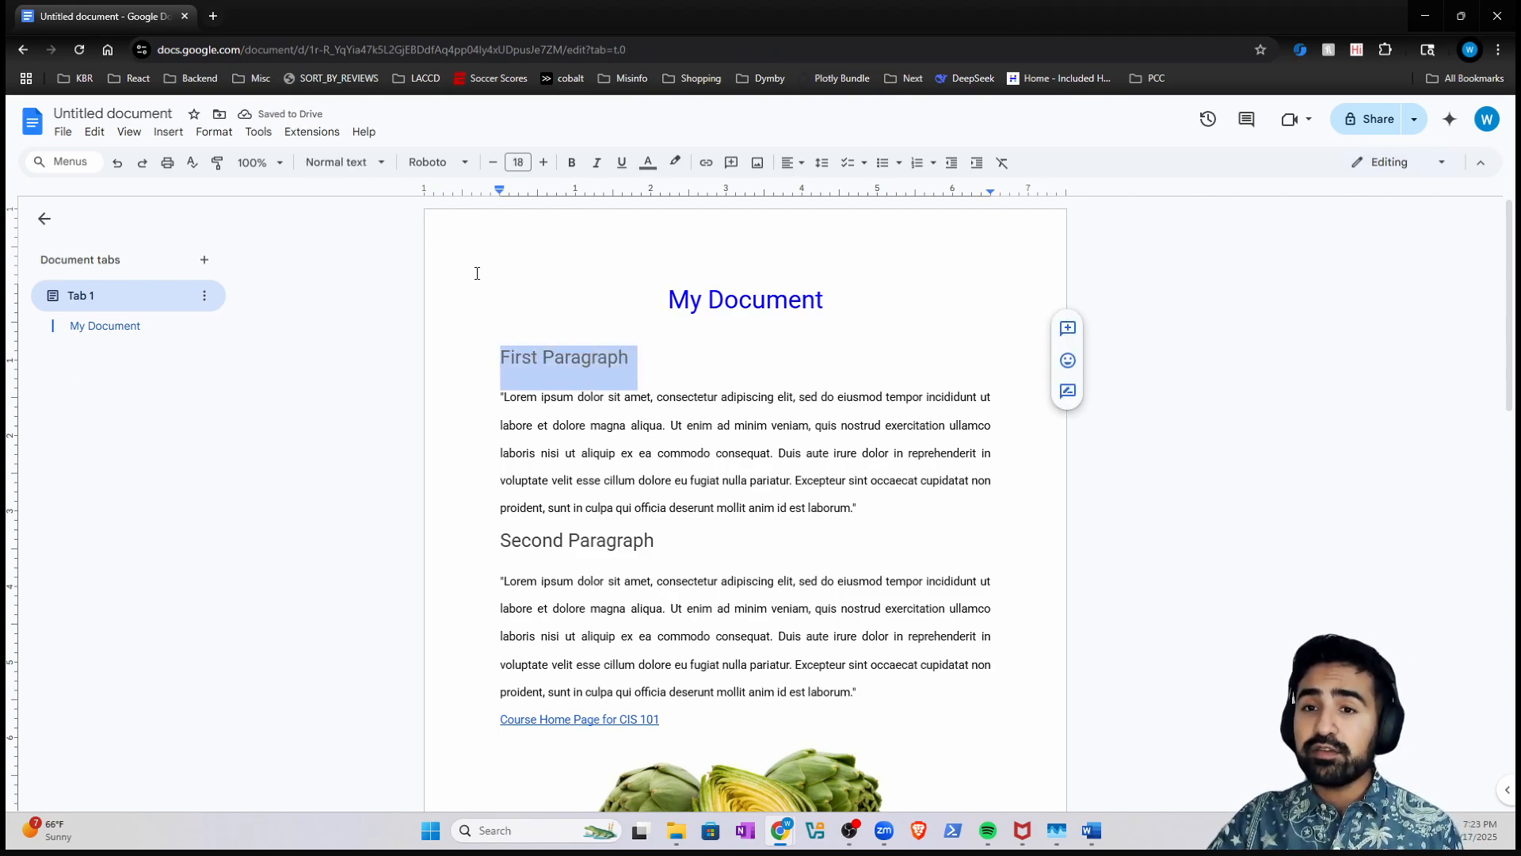
left_click(373, 162)
mouse_move(410, 228)
mouse_move(410, 395)
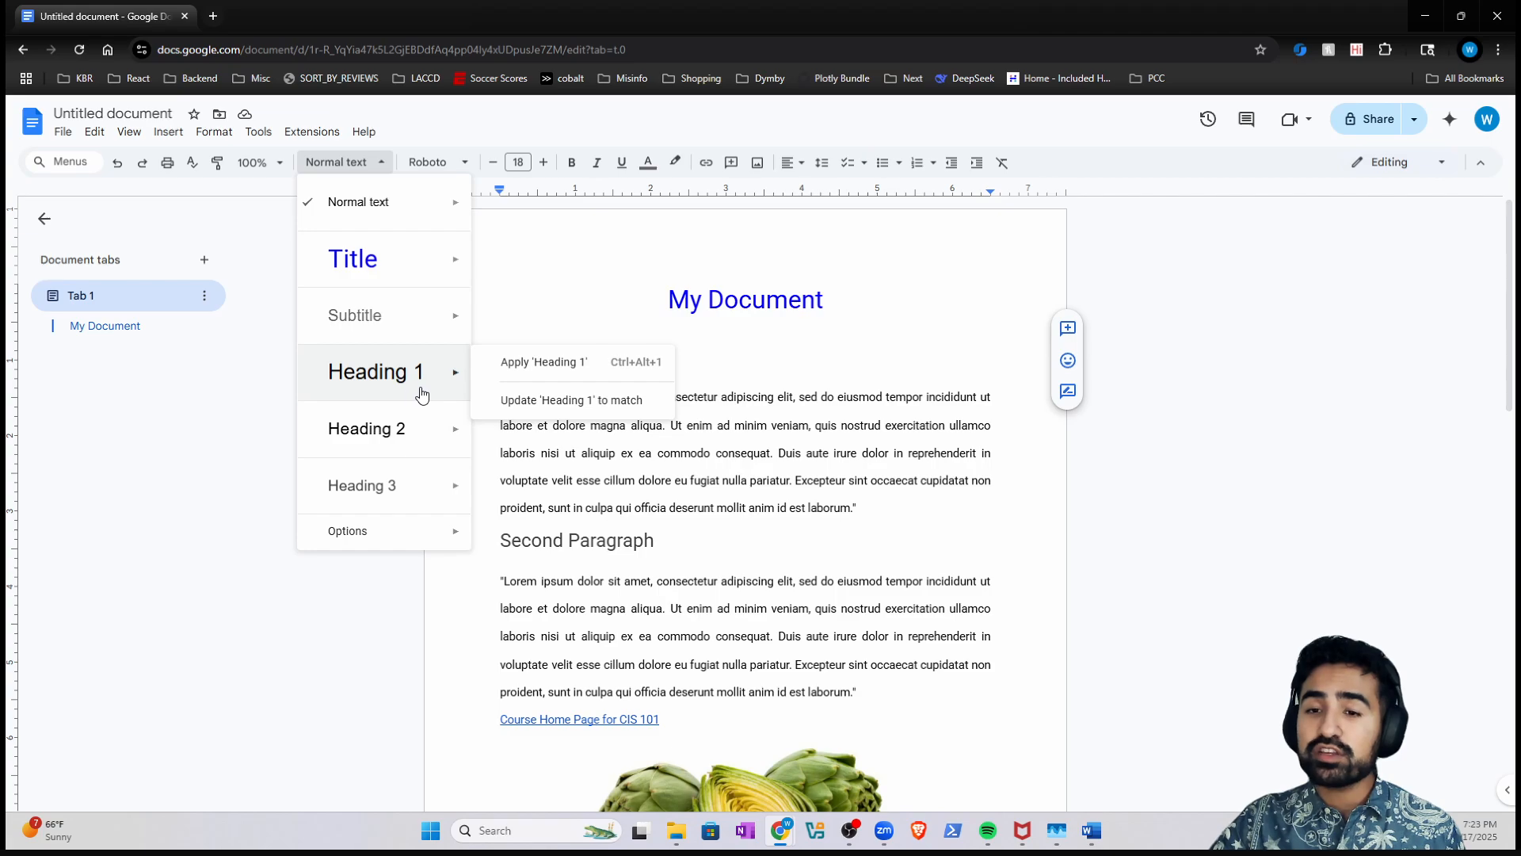
left_click(535, 405)
- Set Second Paragraph as a Heading 1 heading
triple_click(549, 539)
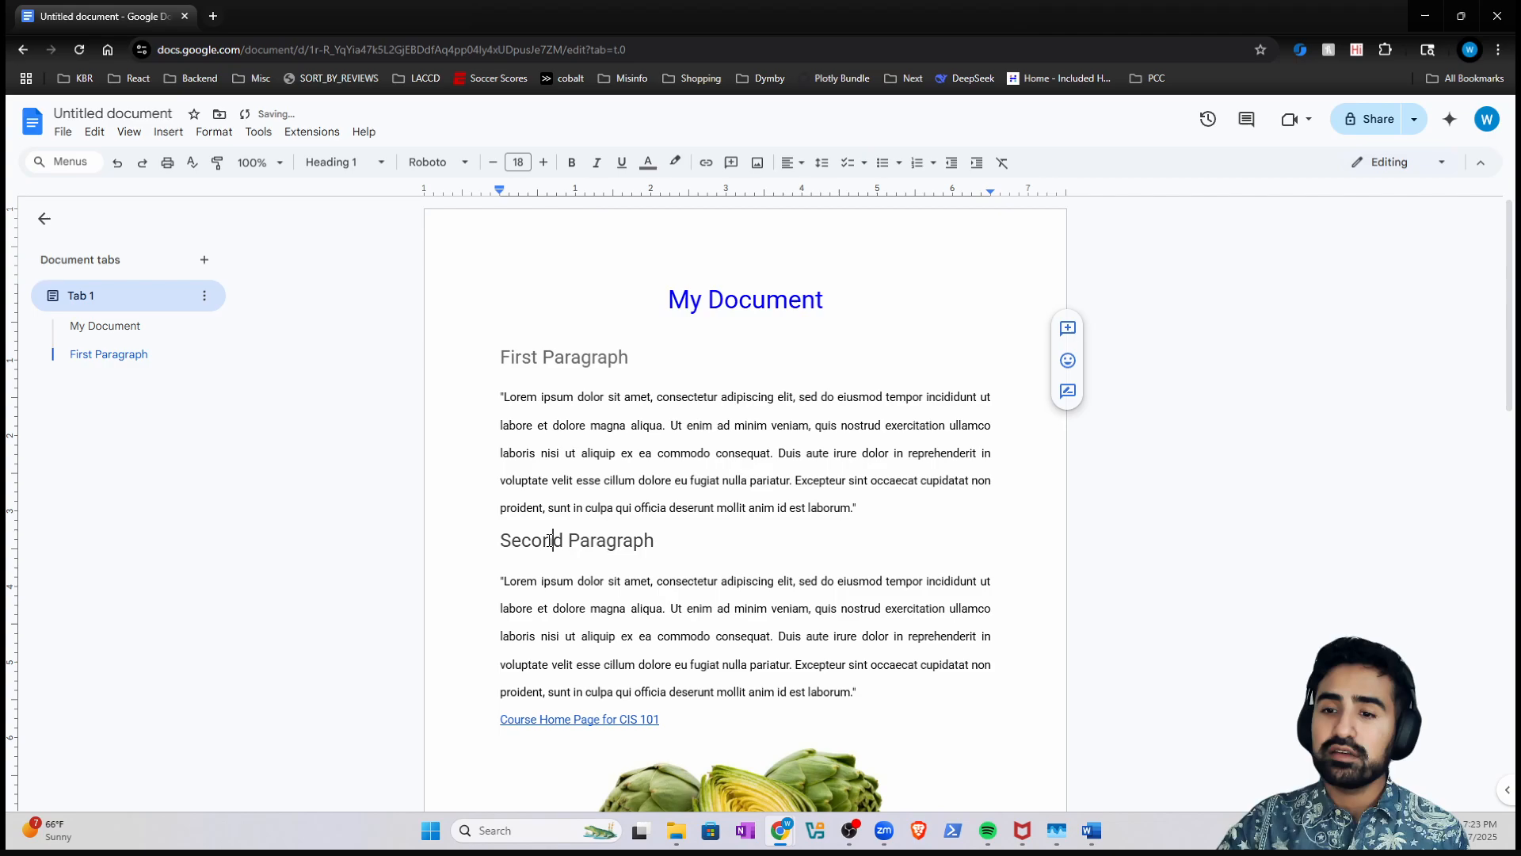
left_click(349, 168)
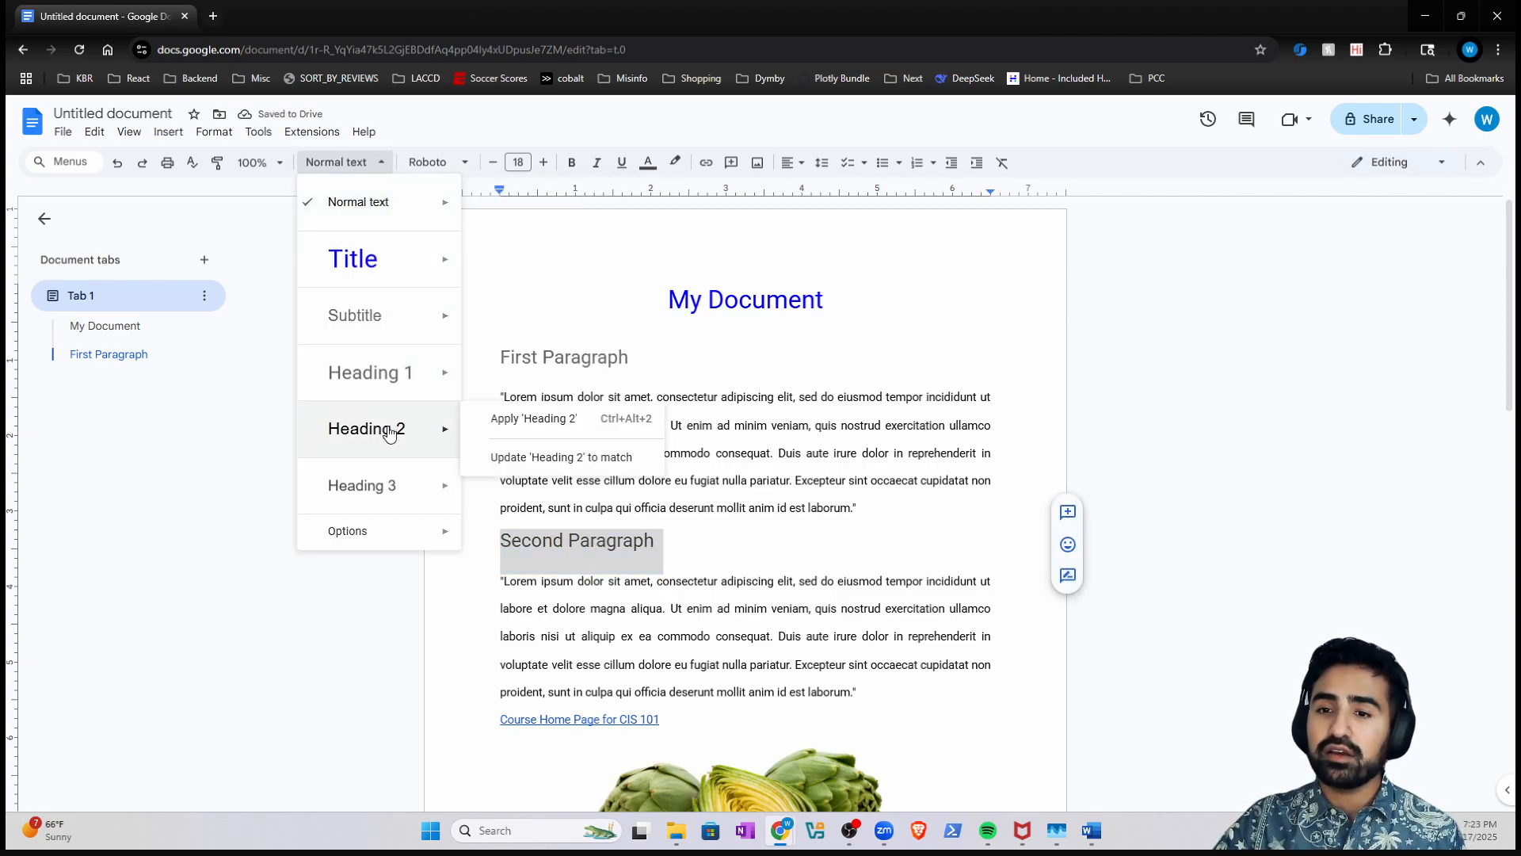
mouse_move(412, 420)
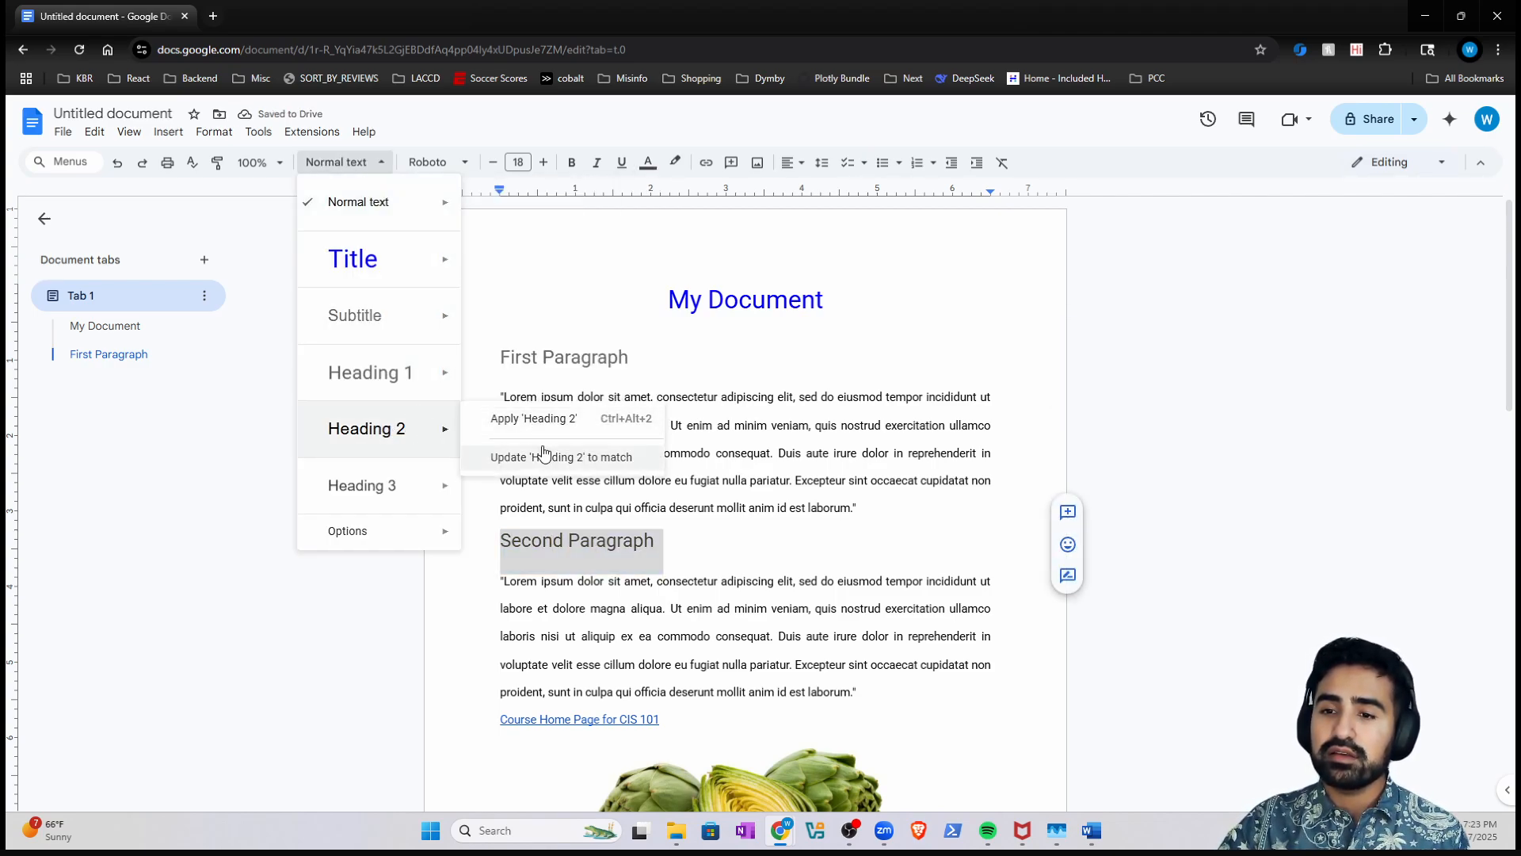
left_click(545, 452)
left_click(342, 162)
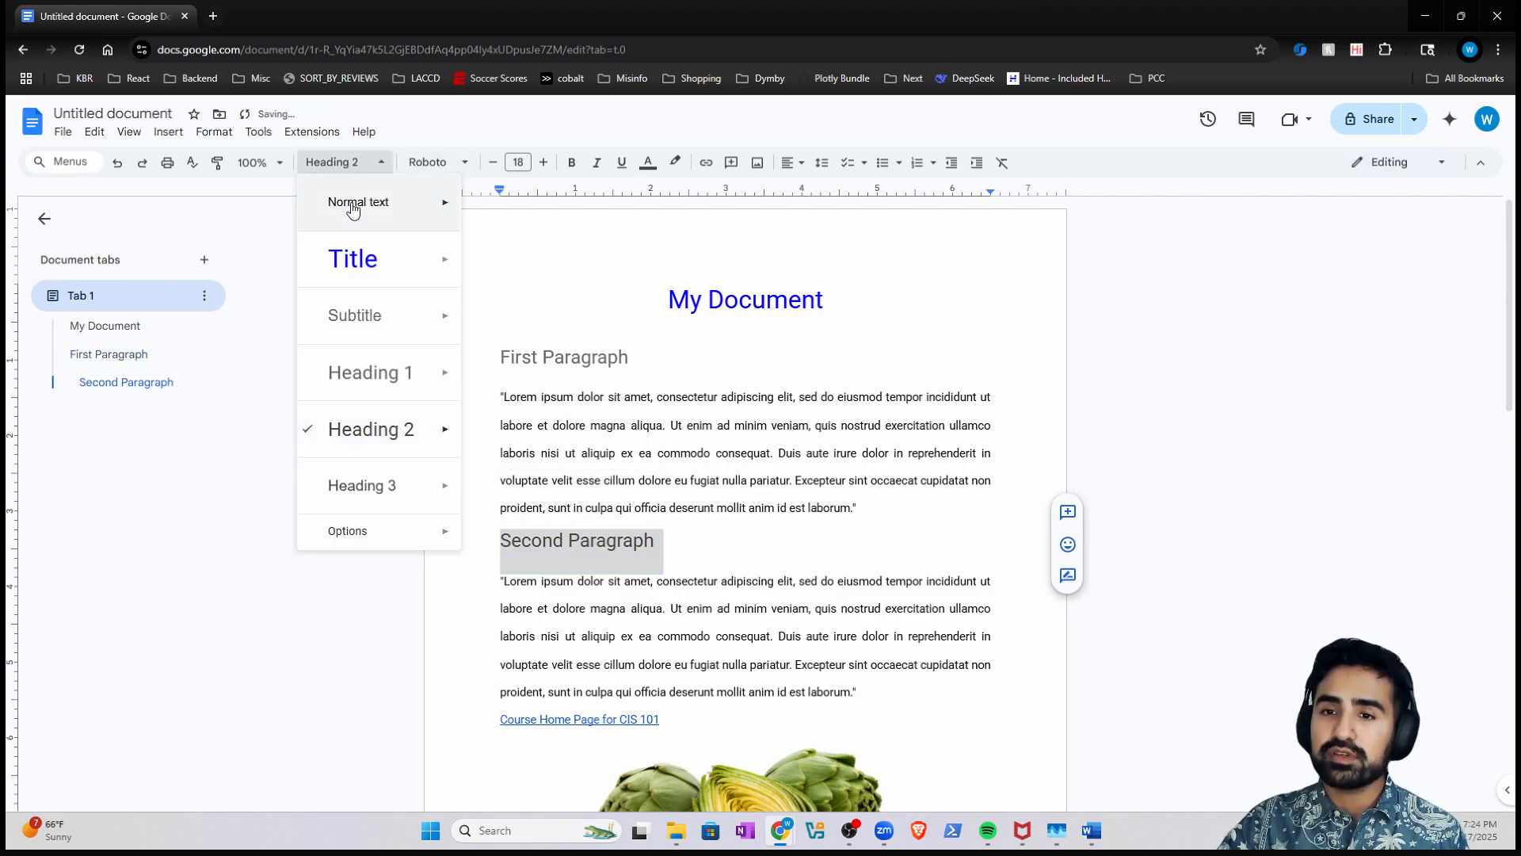
mouse_move(421, 379)
left_click(526, 413)
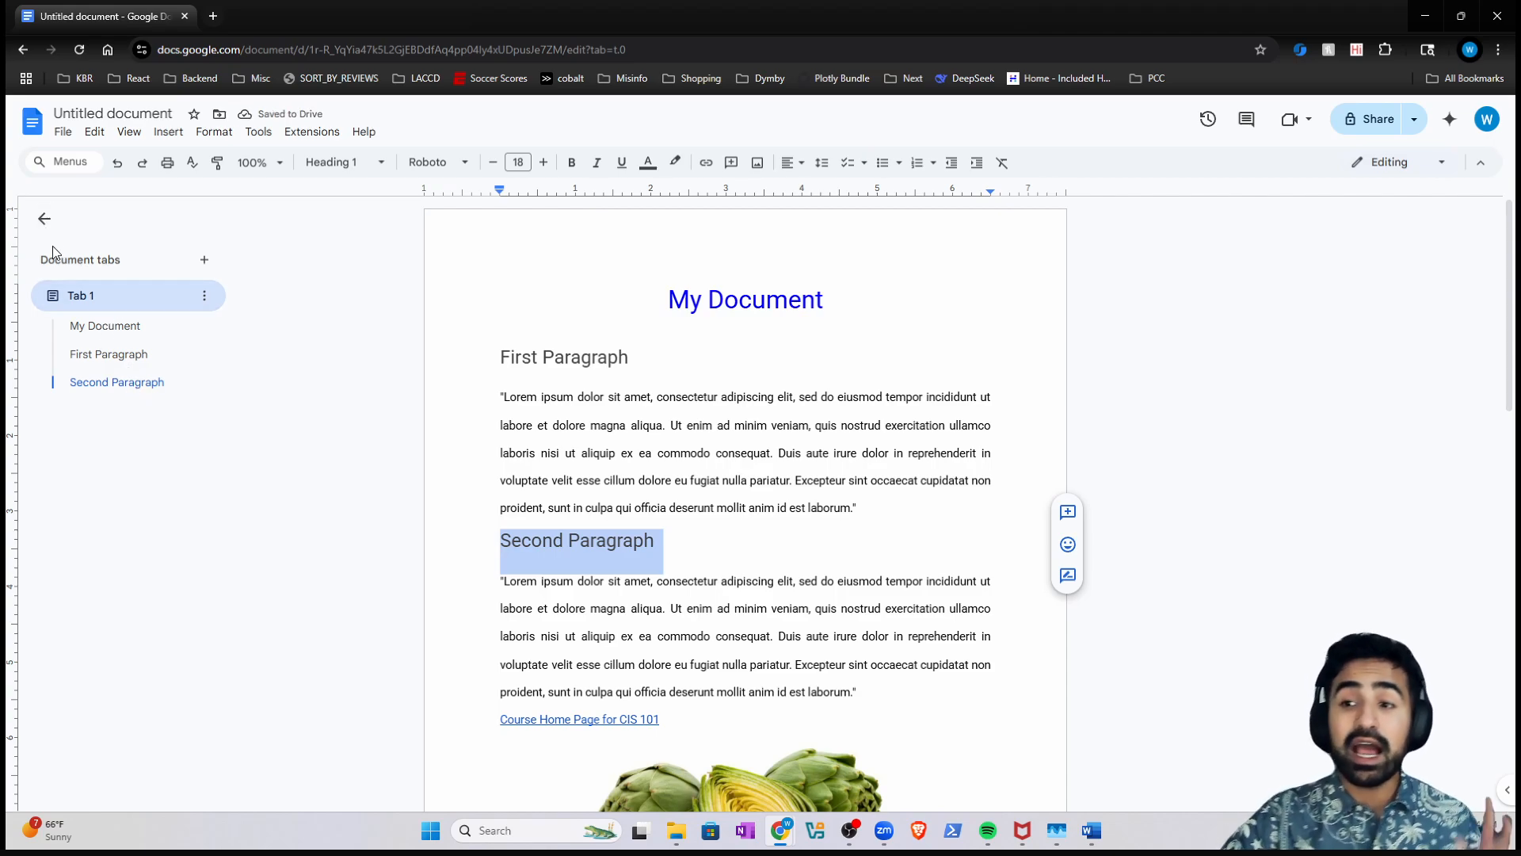
mouse_move(198, 401)
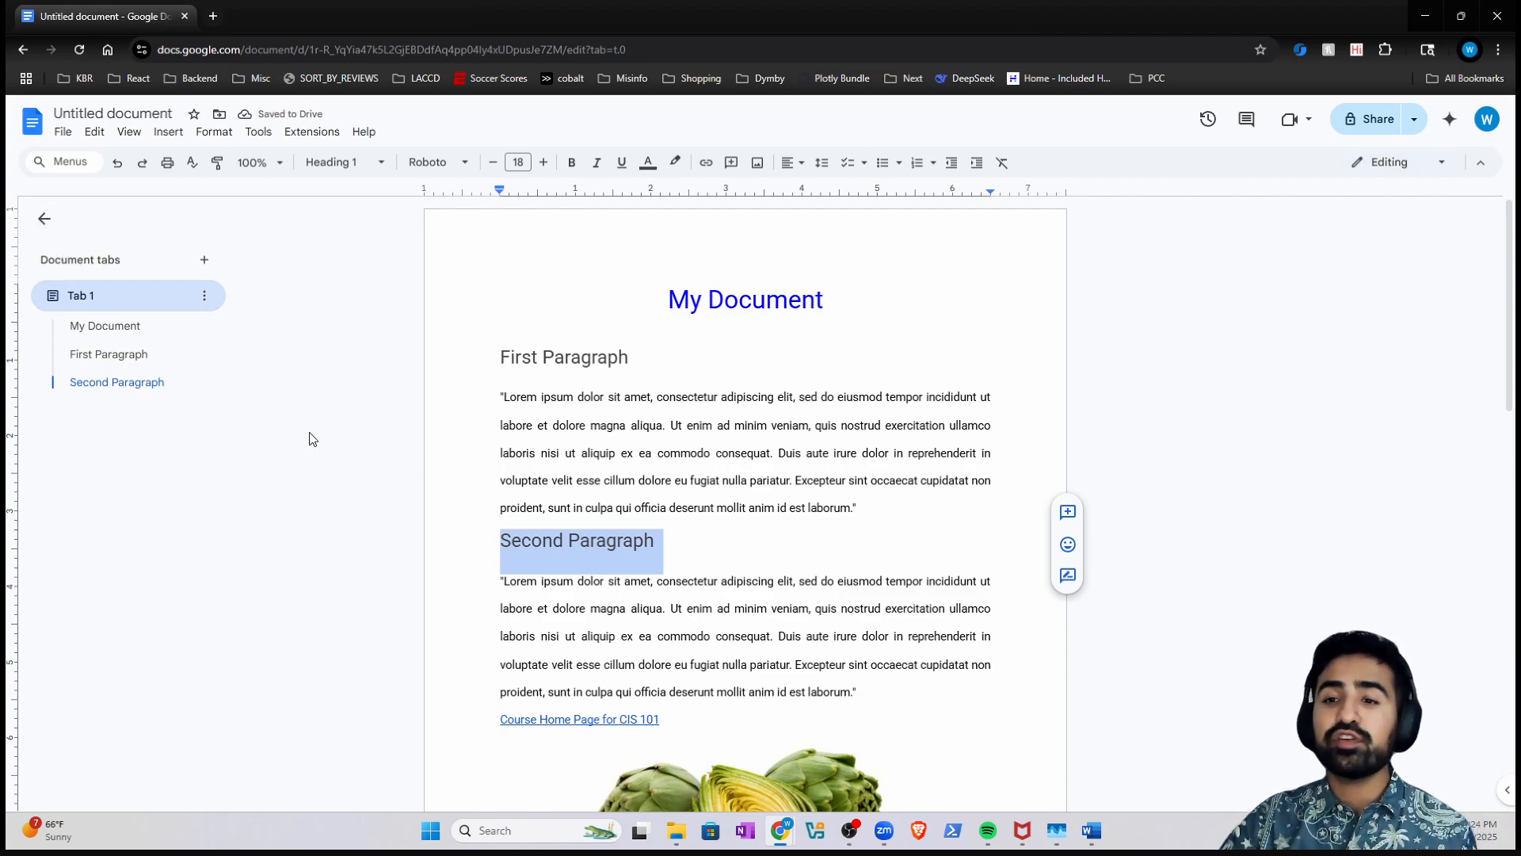
left_click(697, 547)
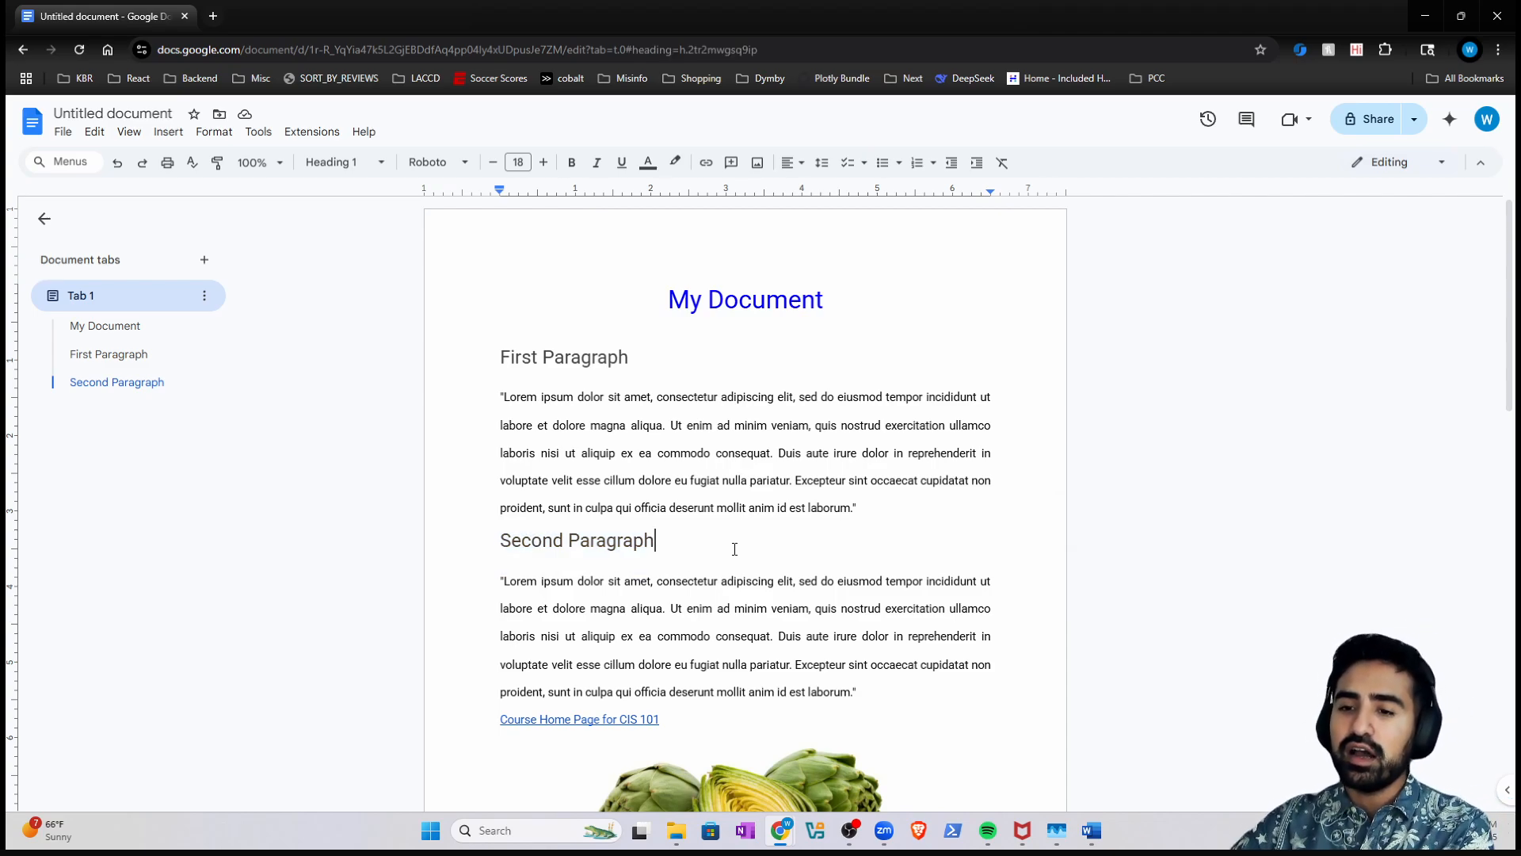
- Add a 'Part 1' line below Second Paragraph in Roboto, 14 pt
key("Return")
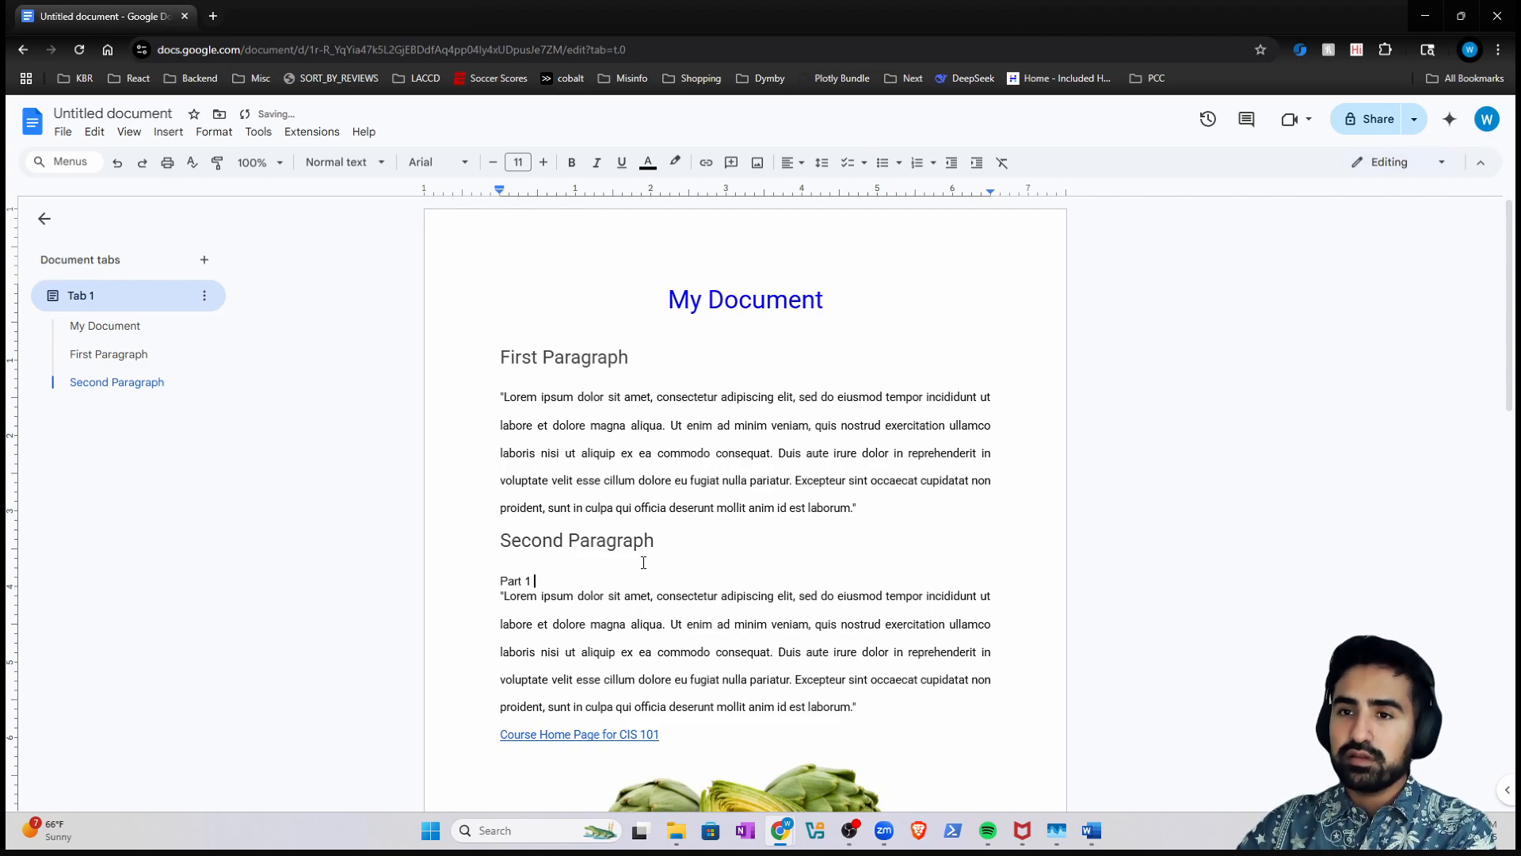
left_click_drag(580, 563, 462, 577)
triple_click(504, 586)
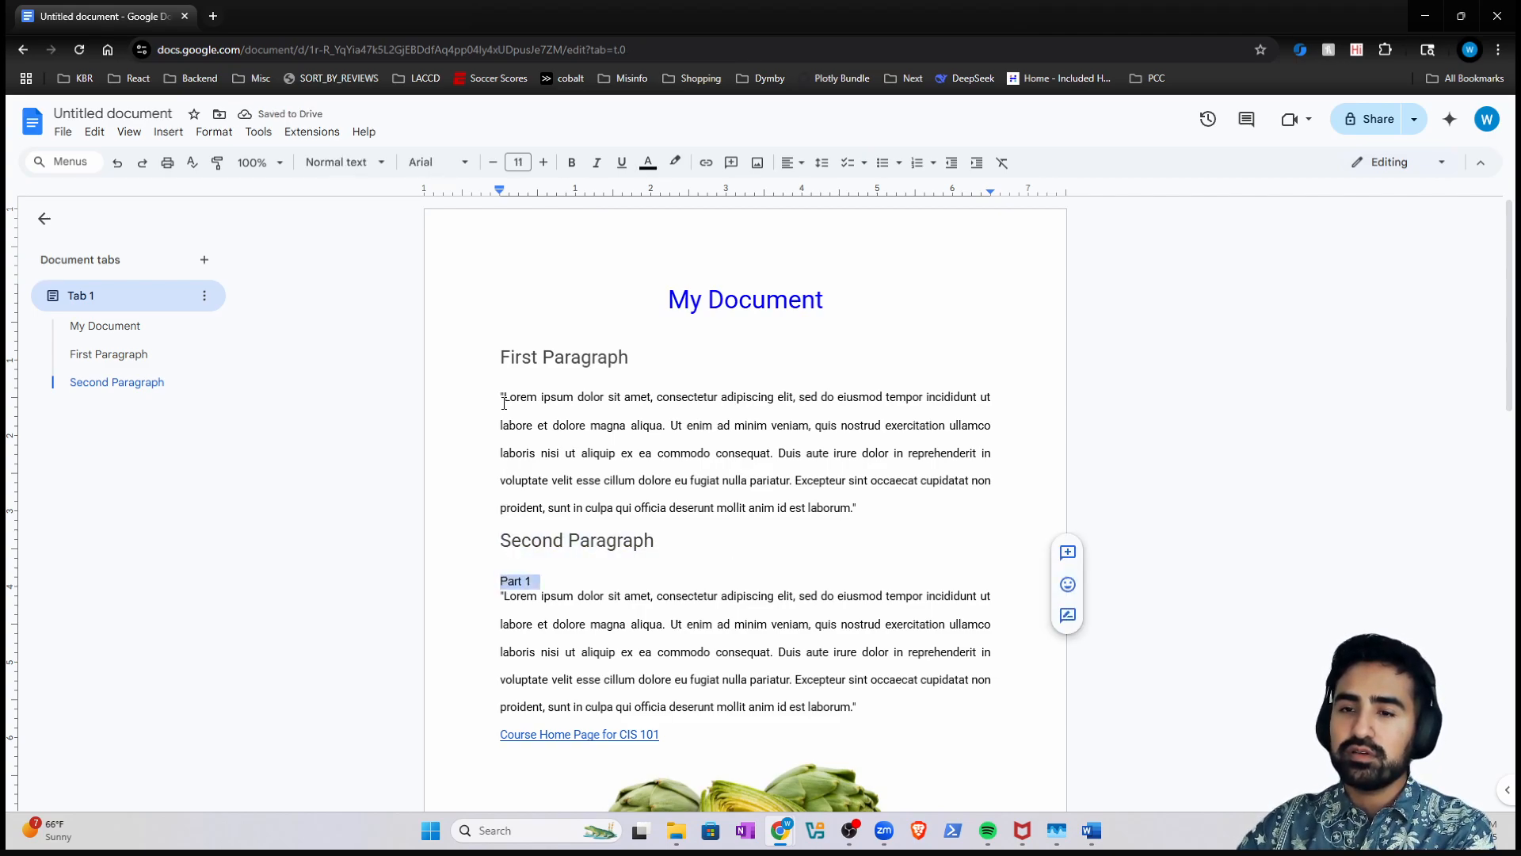
left_click(448, 163)
left_click(460, 254)
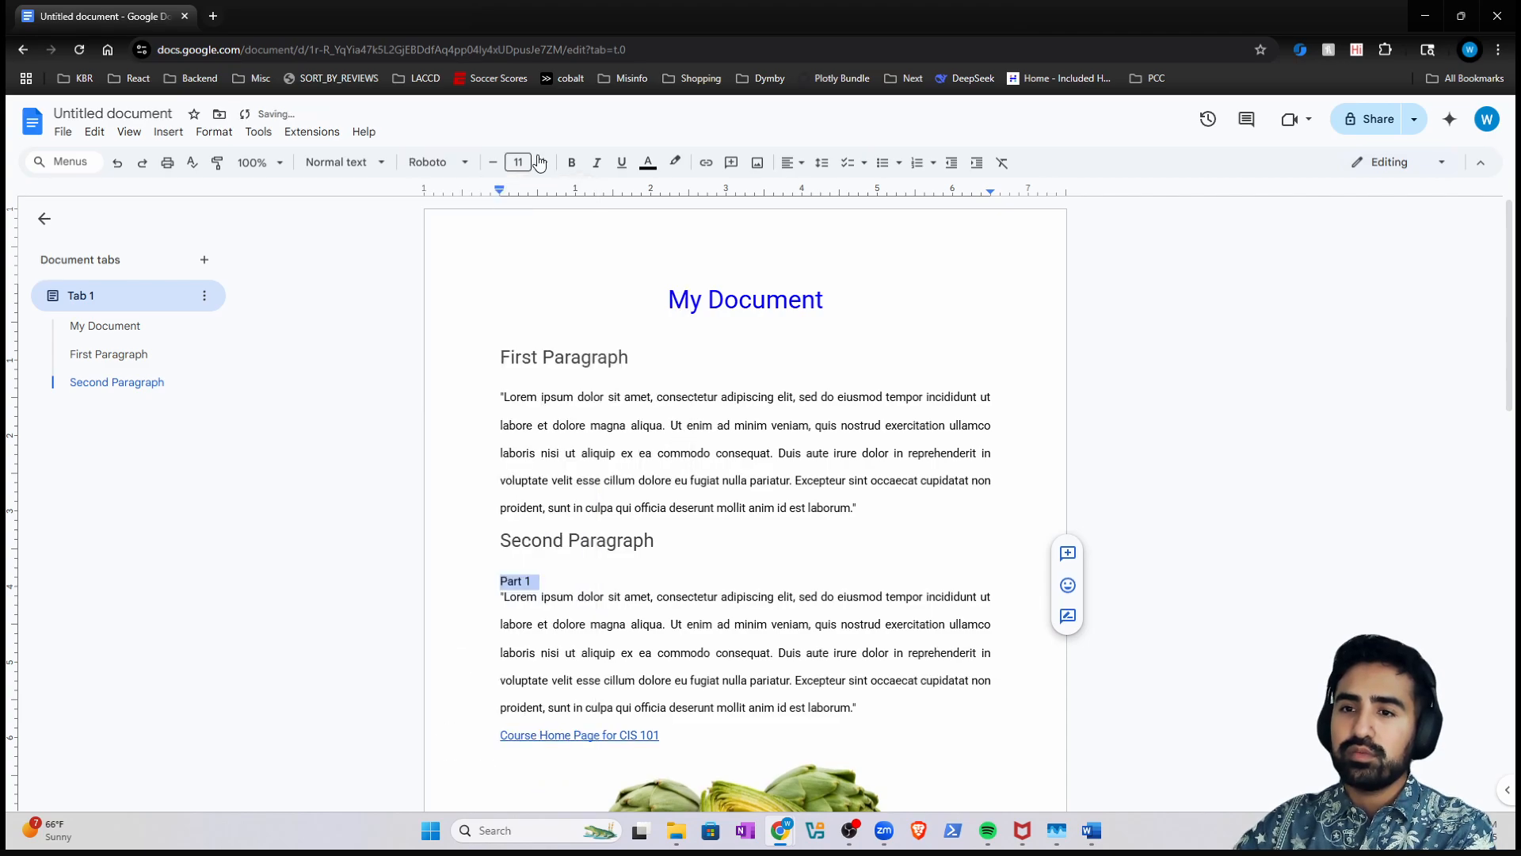
left_click(544, 162)
left_click(544, 163)
left_click(545, 163)
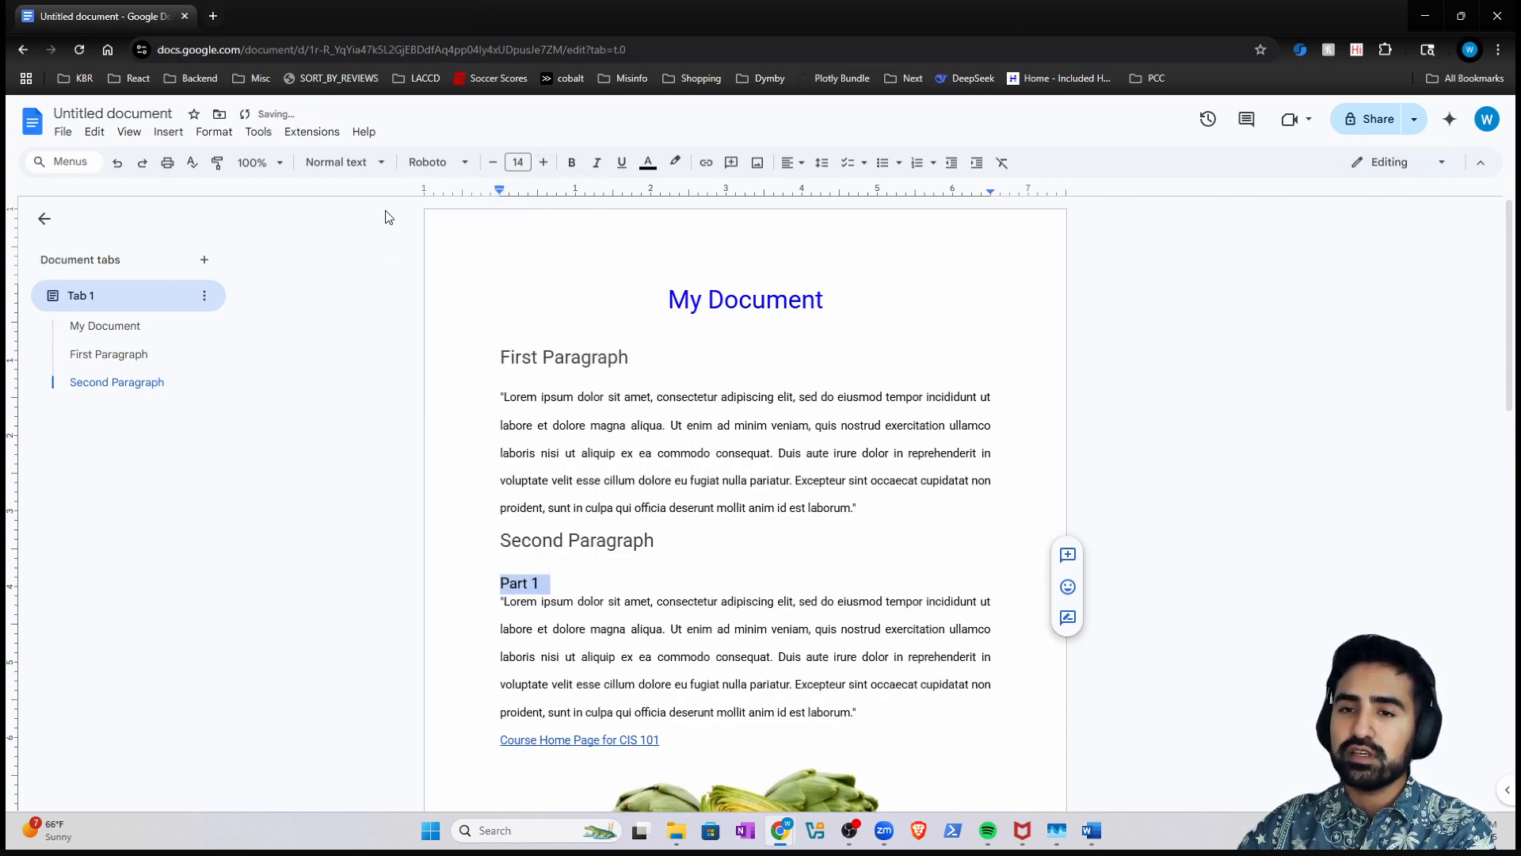
- Style the Part 1 line as Heading 2 so it nests under Second Paragraph
left_click(363, 163)
mouse_move(420, 429)
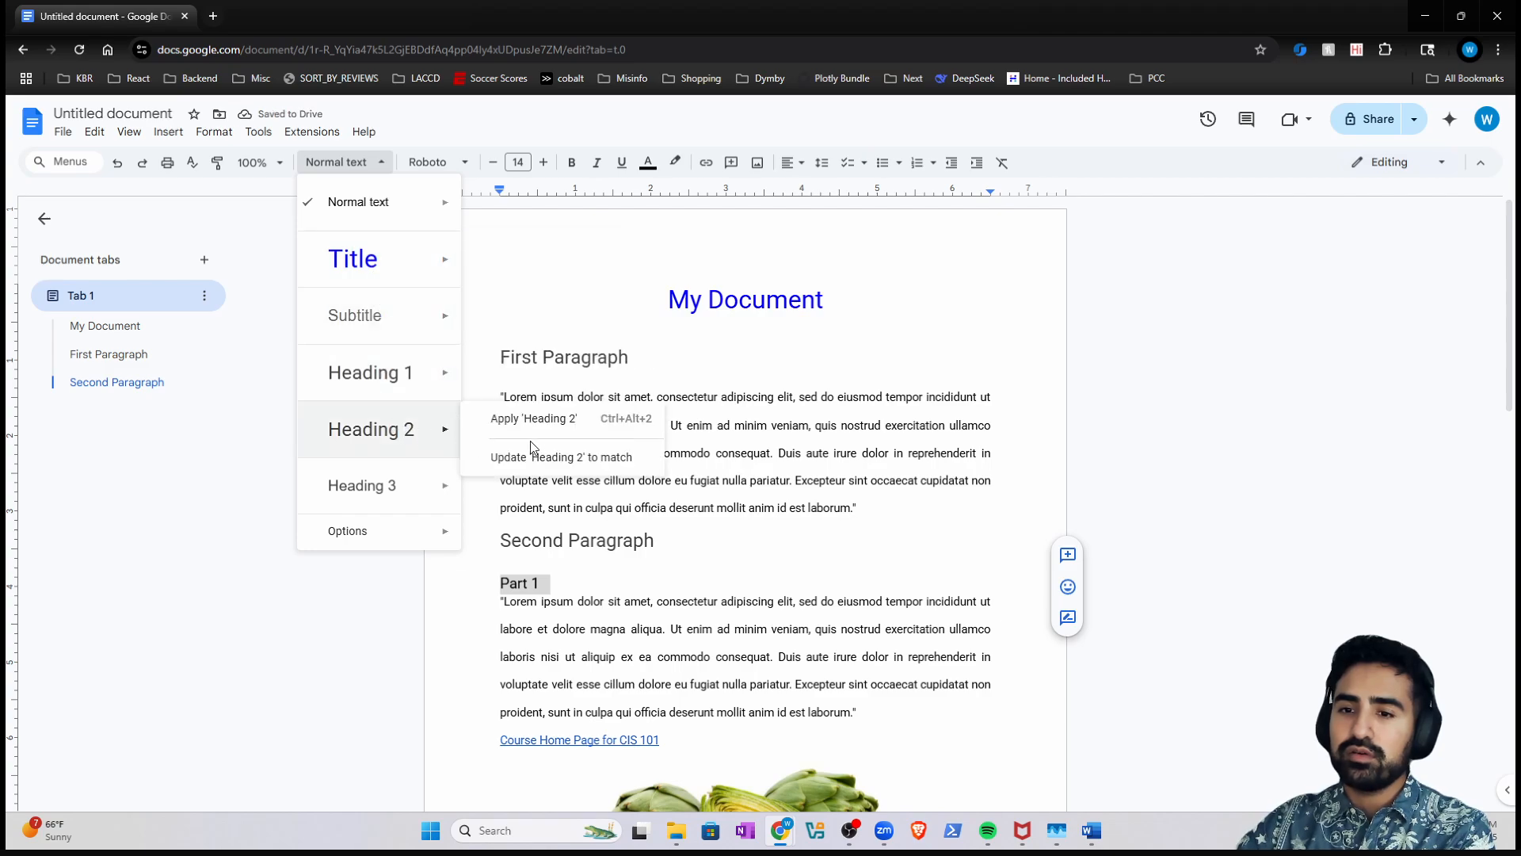
left_click(526, 456)
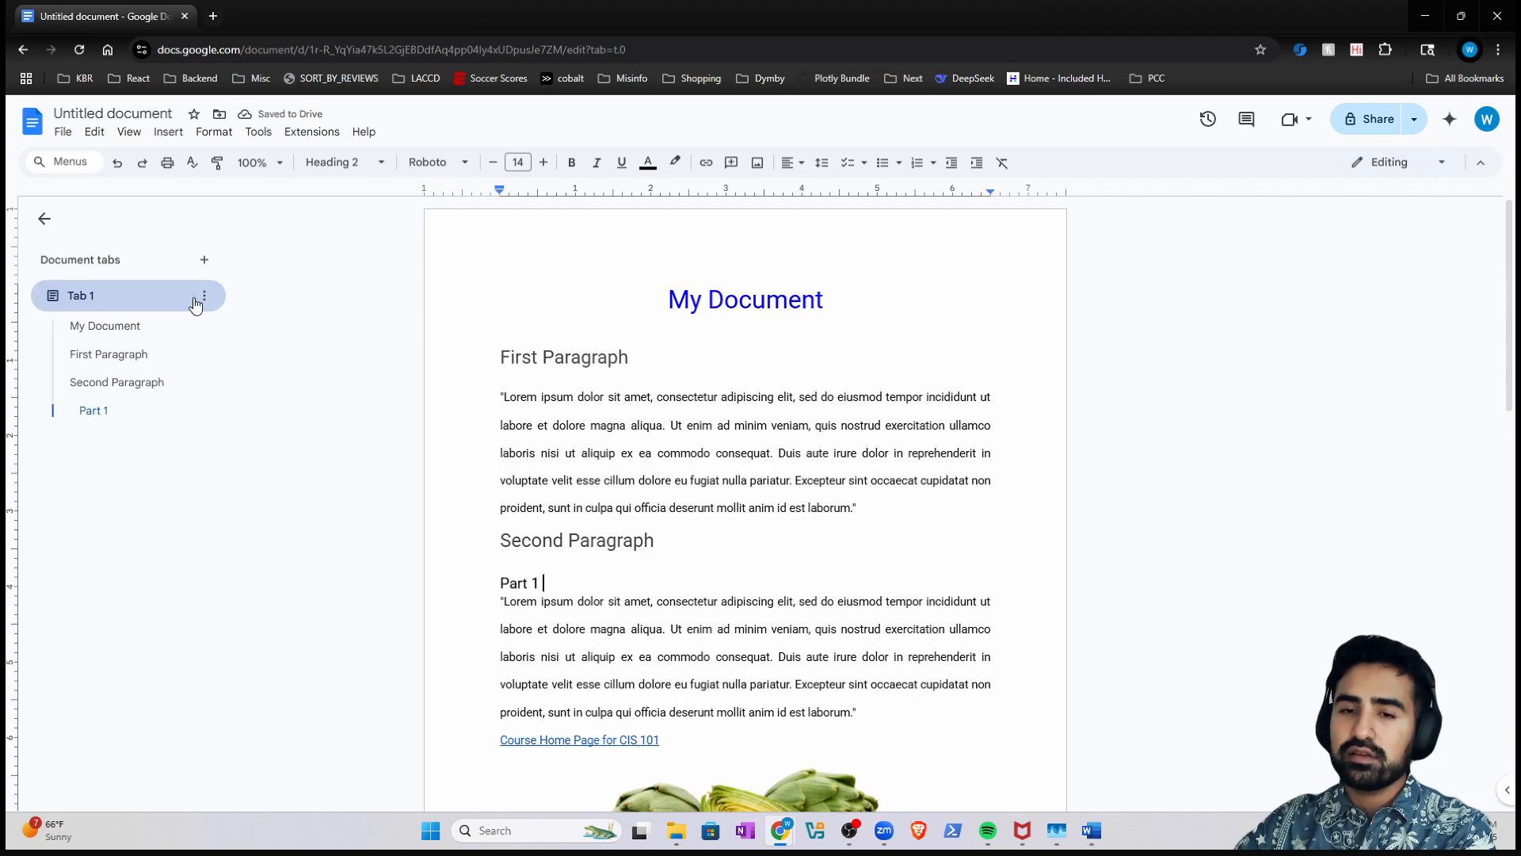
left_click(99, 383)
- Insert a page break before Second Paragraph so it starts a new page
left_click(111, 354)
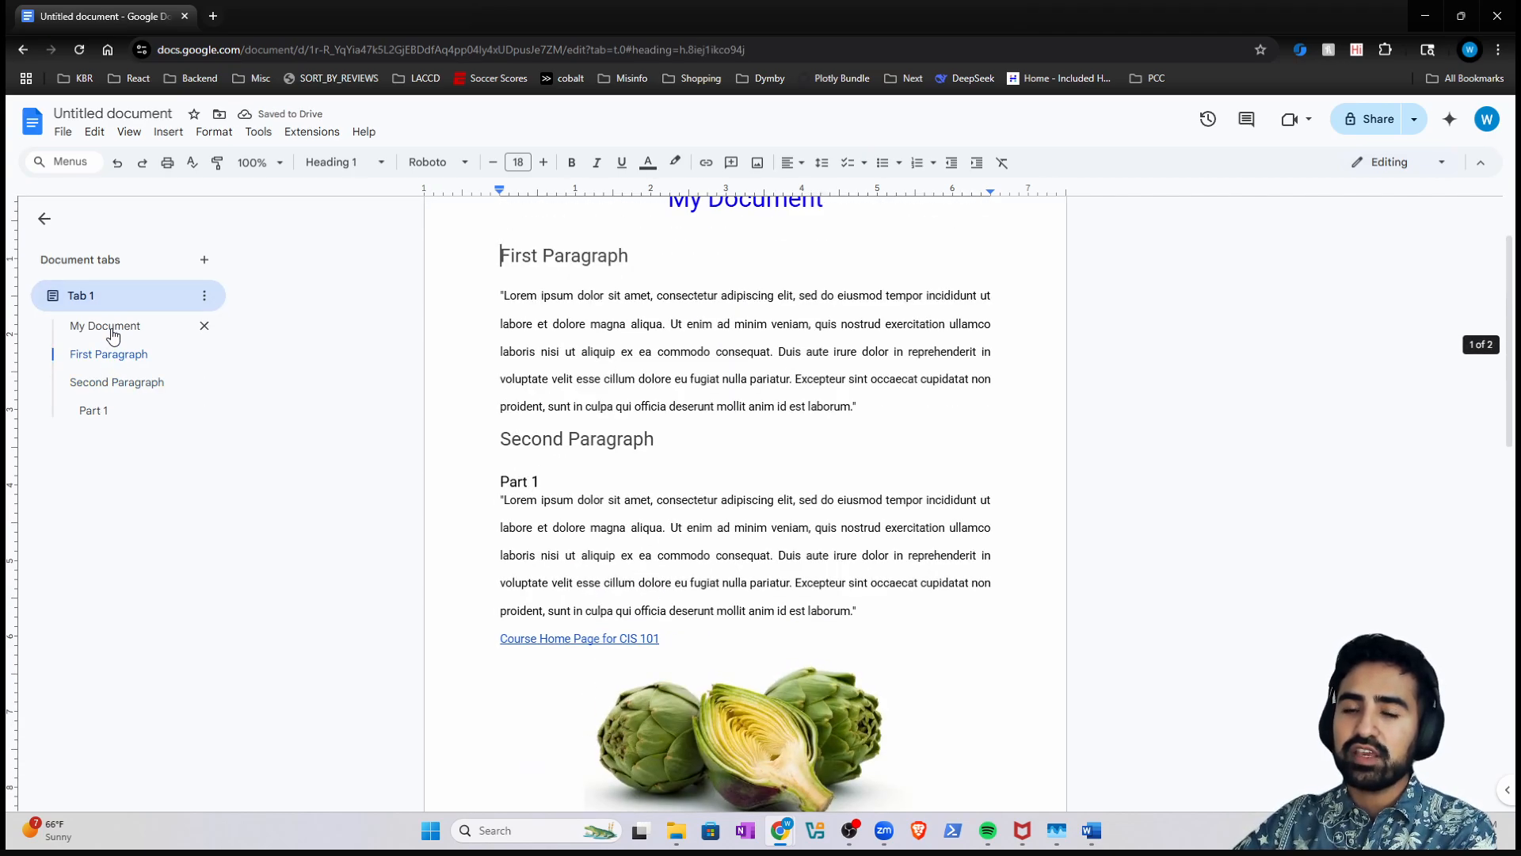
left_click(114, 333)
left_click(103, 383)
left_click(95, 410)
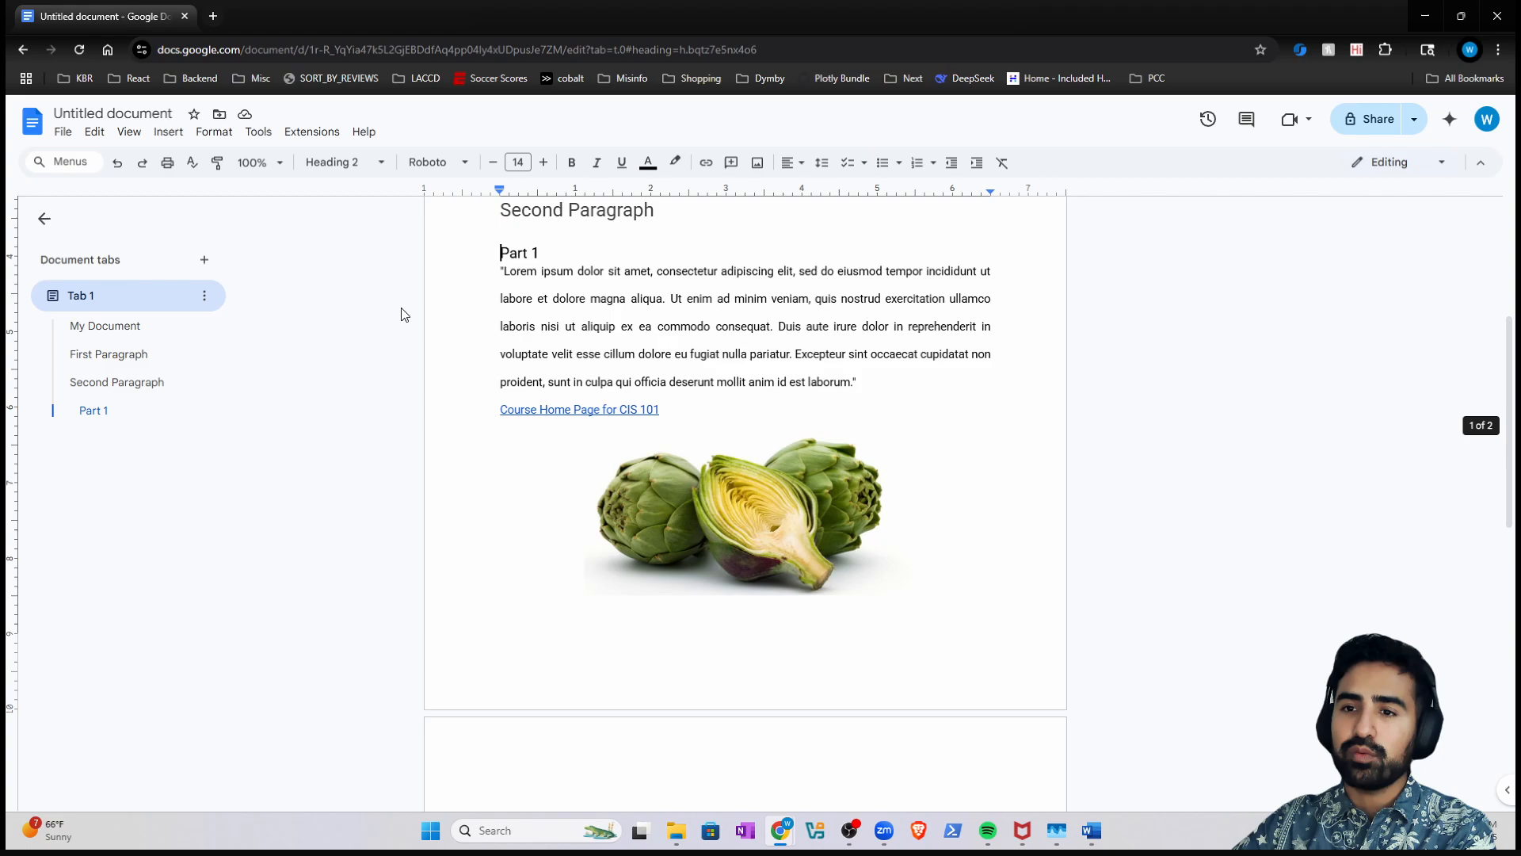
left_click(491, 224)
key("ctrl+Return")
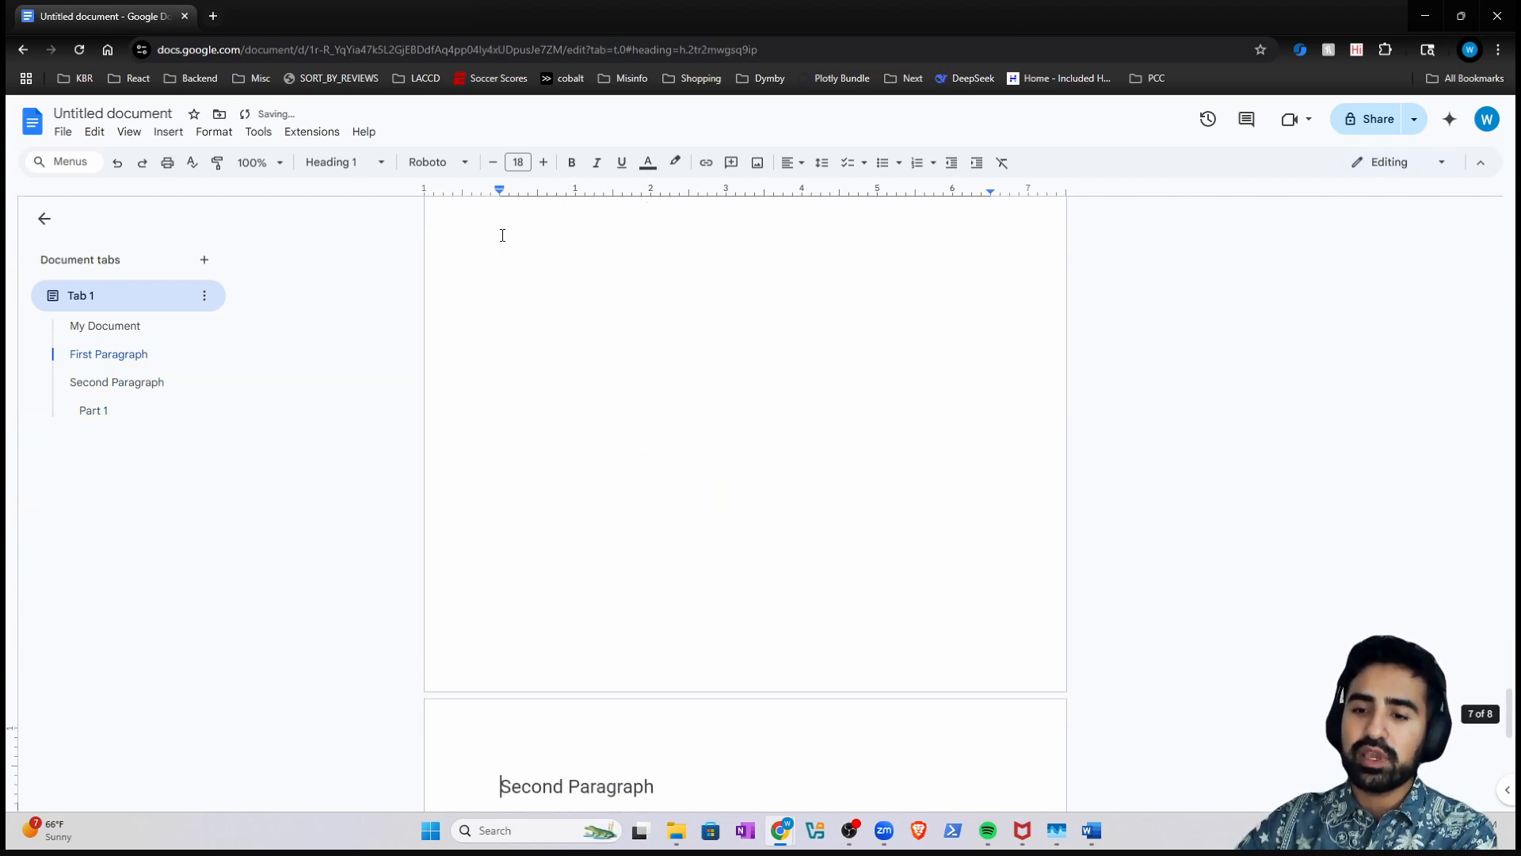
- Check the My Document, First Paragraph, Second Paragraph and Part 1 headings through the outline
left_click(110, 357)
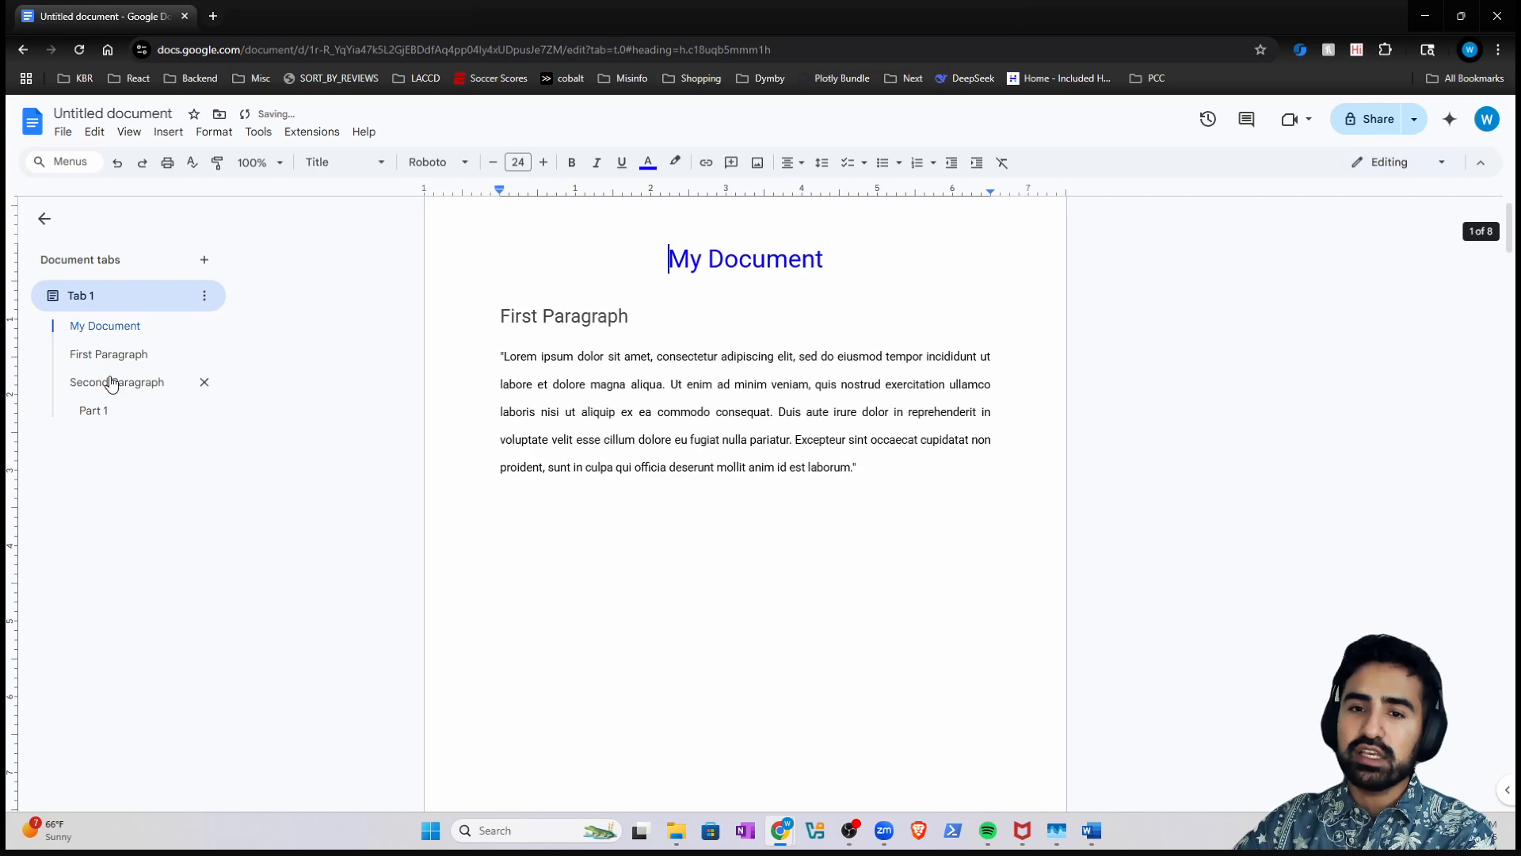
left_click(112, 381)
left_click(111, 356)
left_click(103, 327)
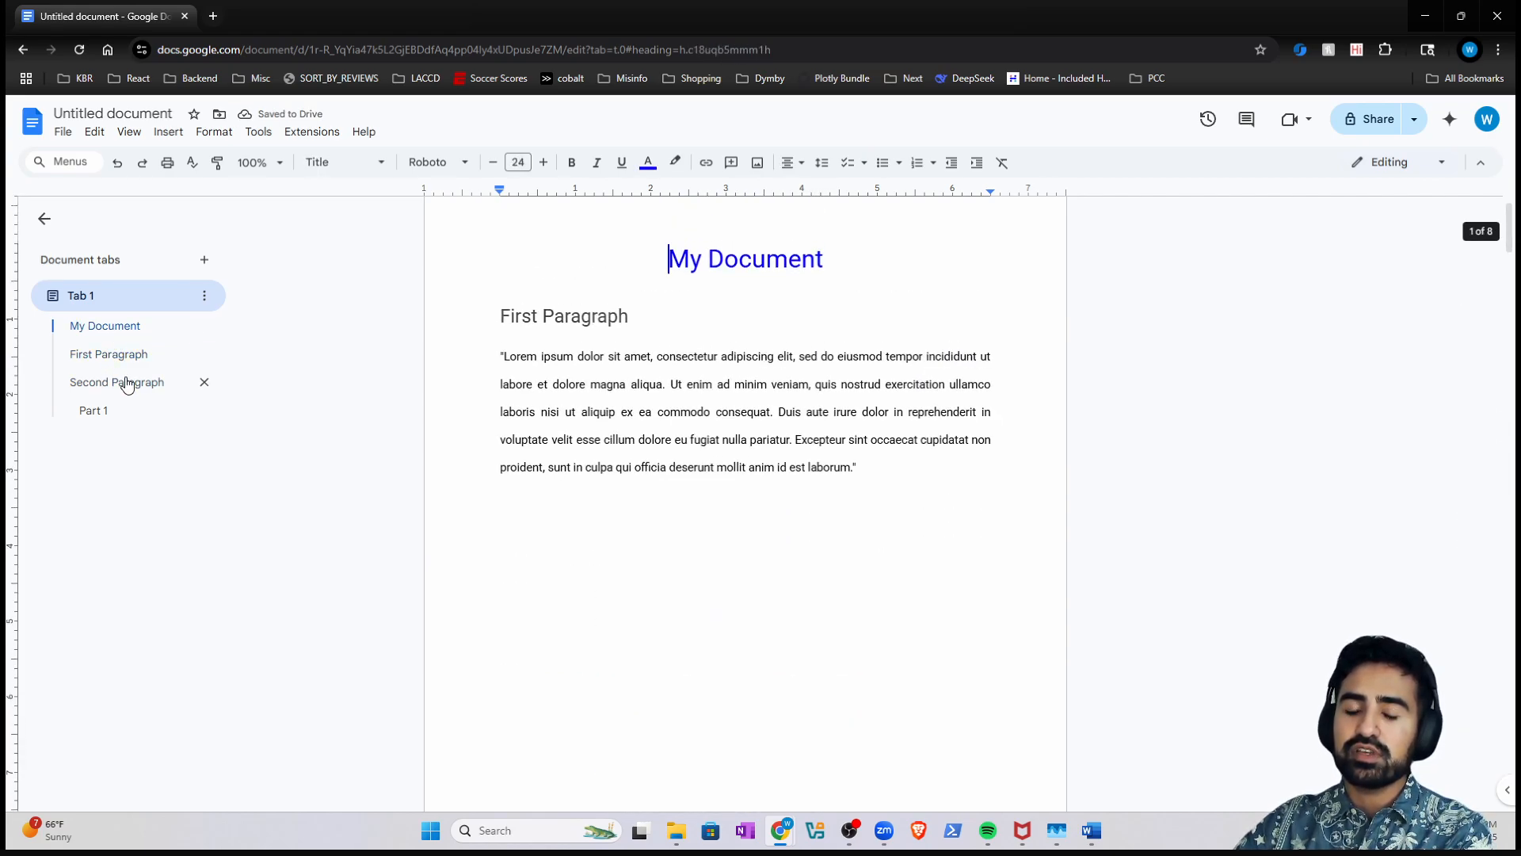
left_click(121, 382)
left_click(97, 410)
left_click(103, 328)
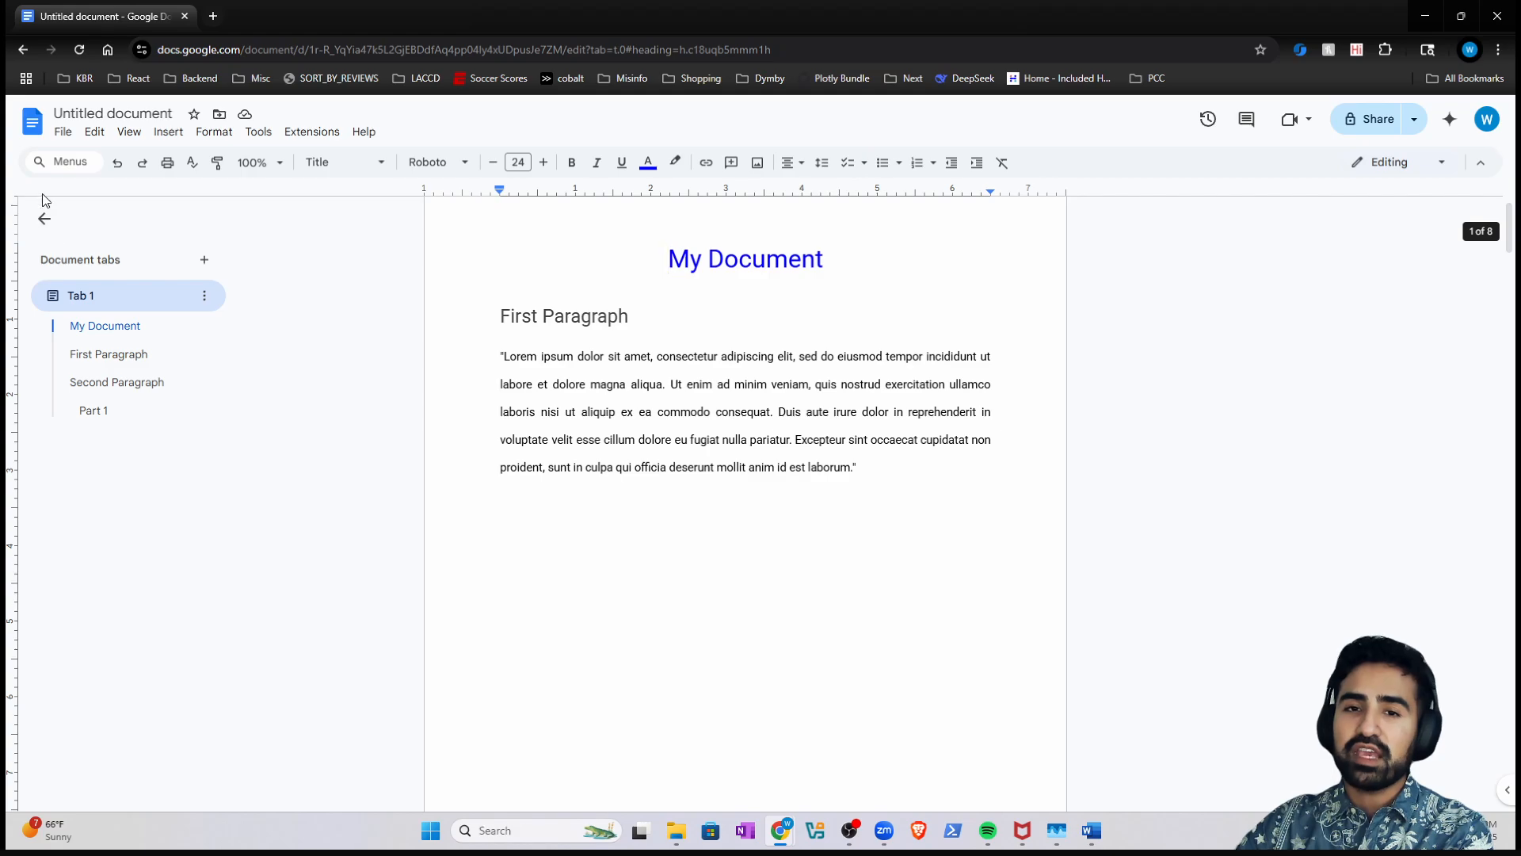
left_click(45, 219)
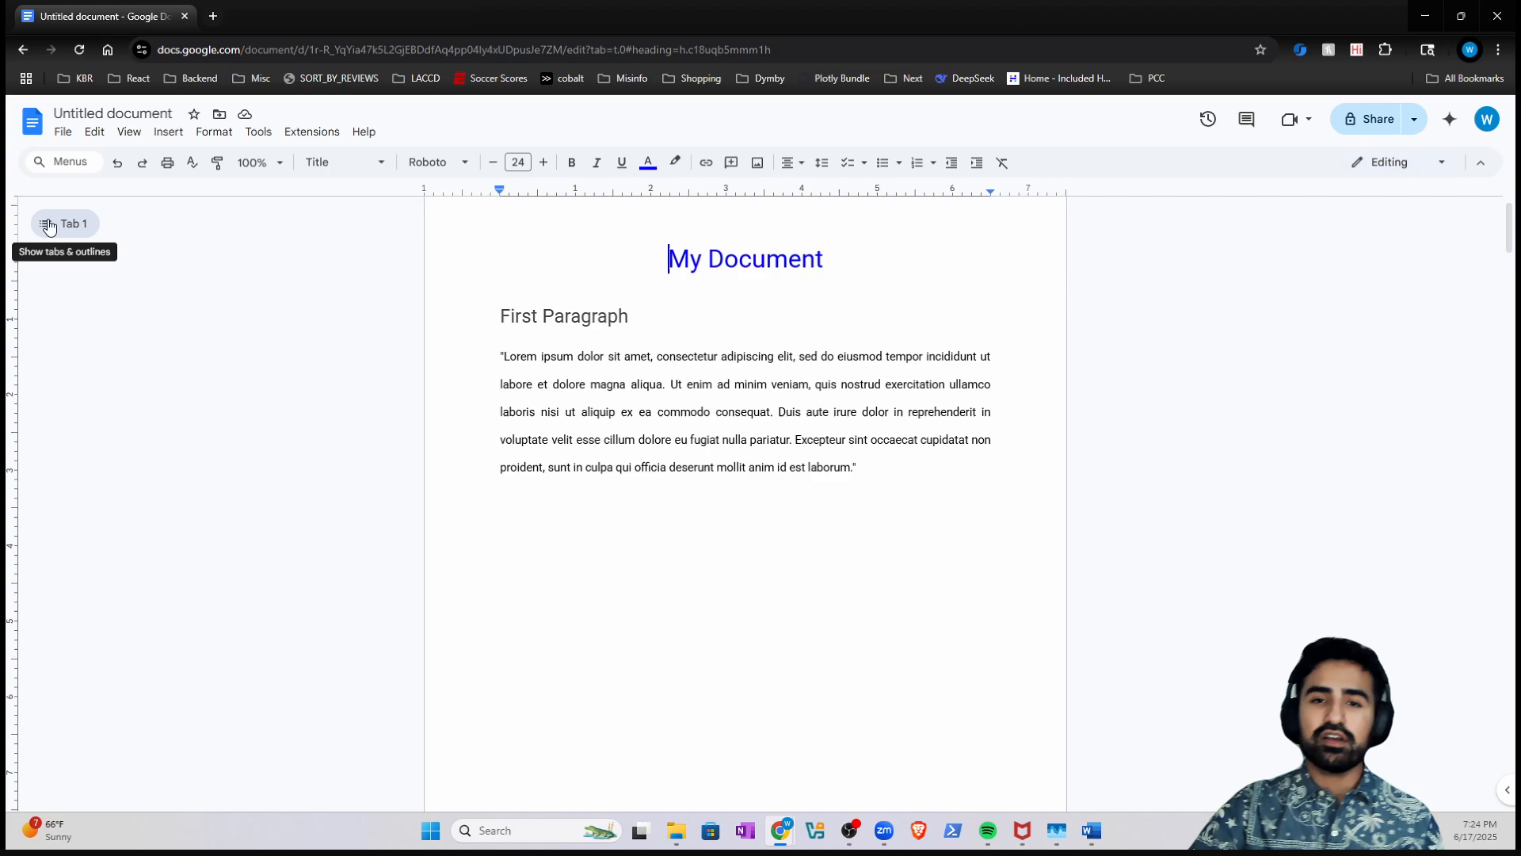
left_click(48, 230)
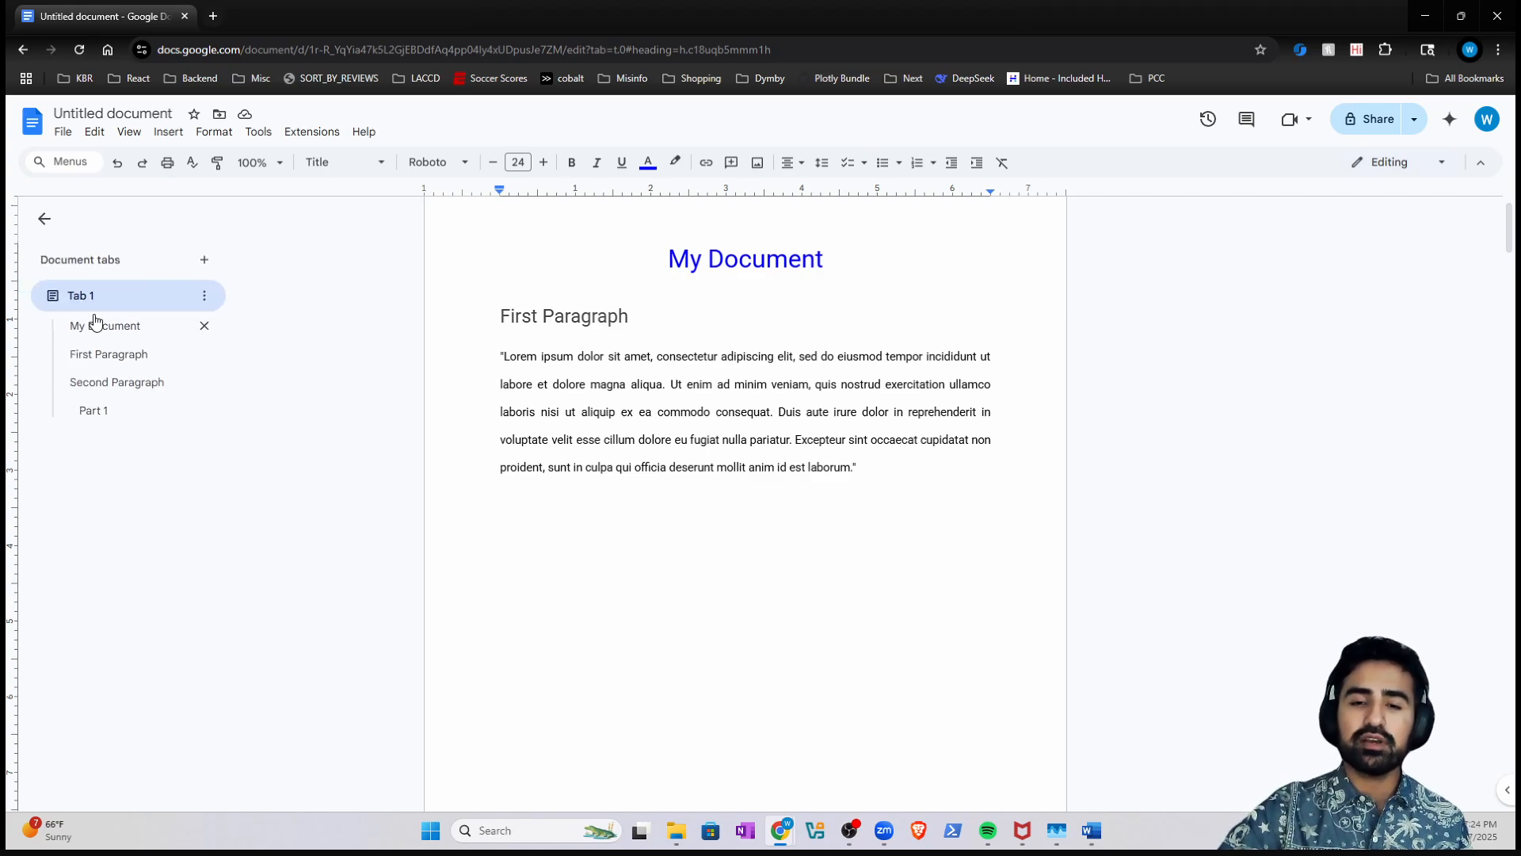
left_click(105, 383)
left_click(95, 412)
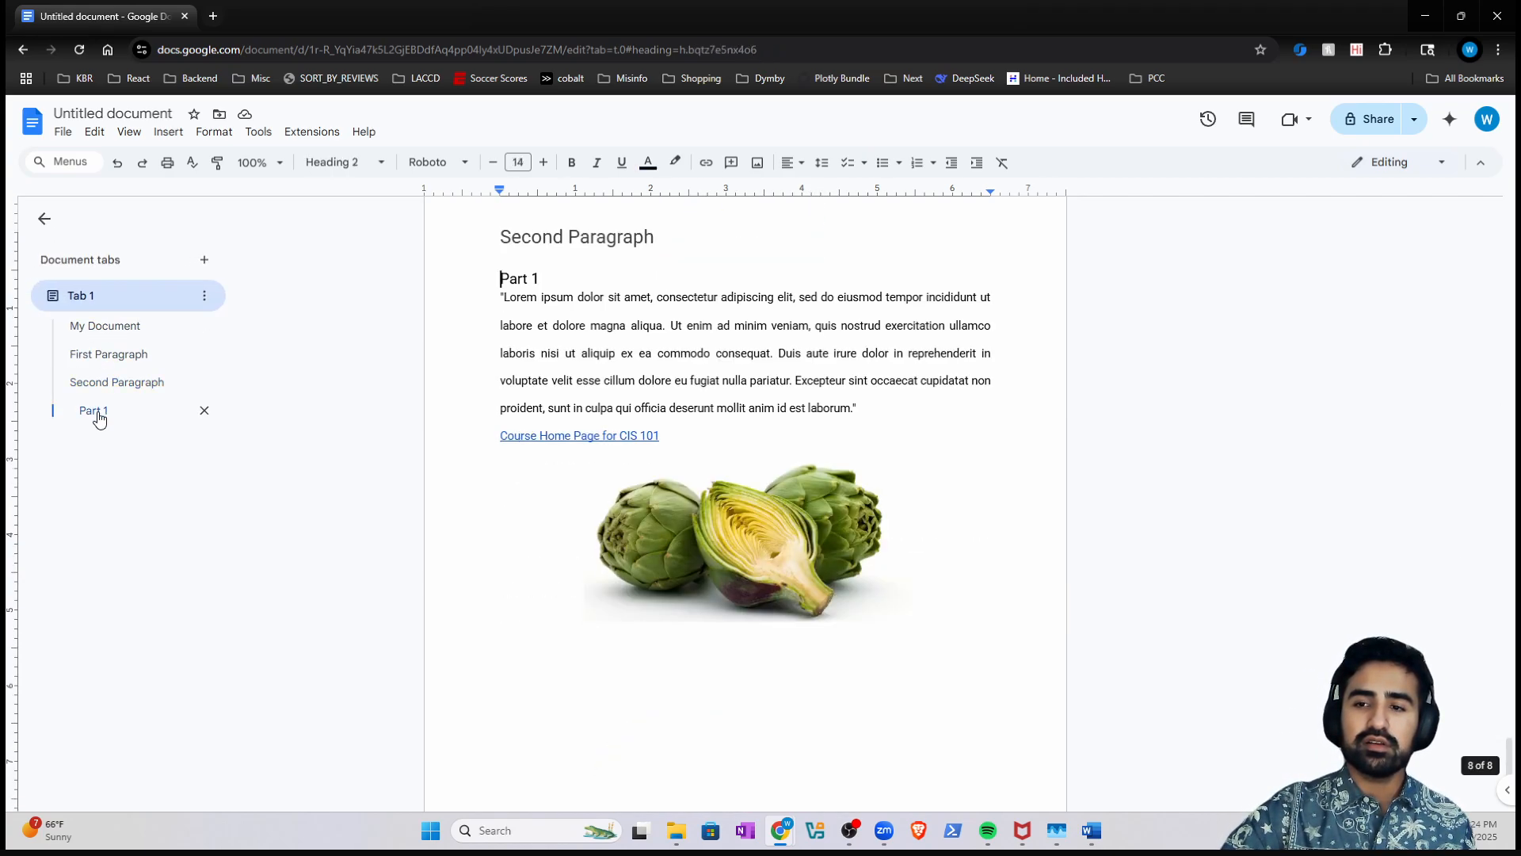
left_click(97, 360)
left_click(105, 339)
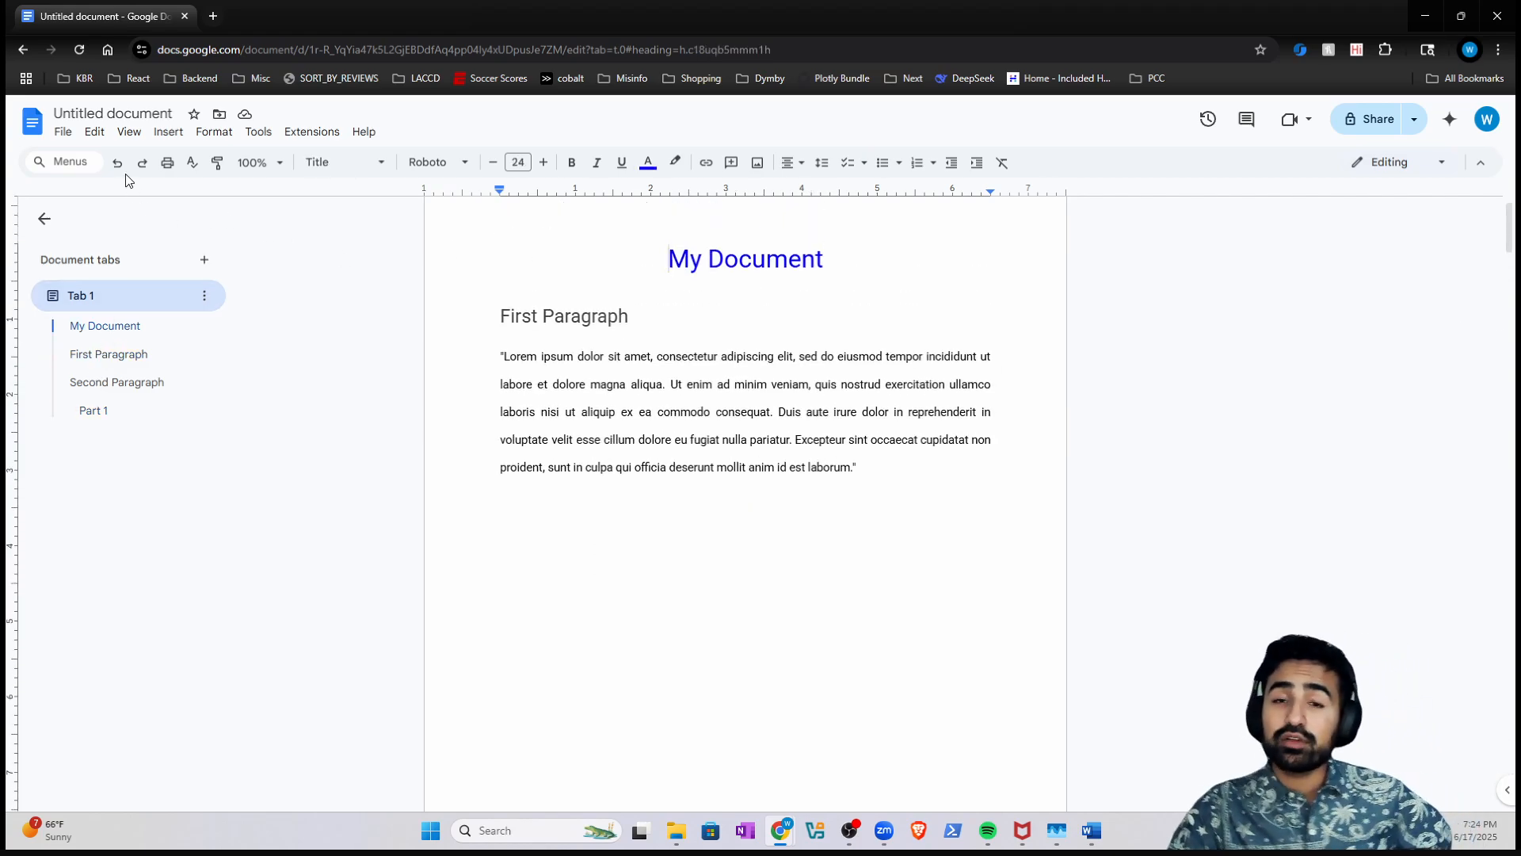
left_click(63, 138)
mouse_move(126, 311)
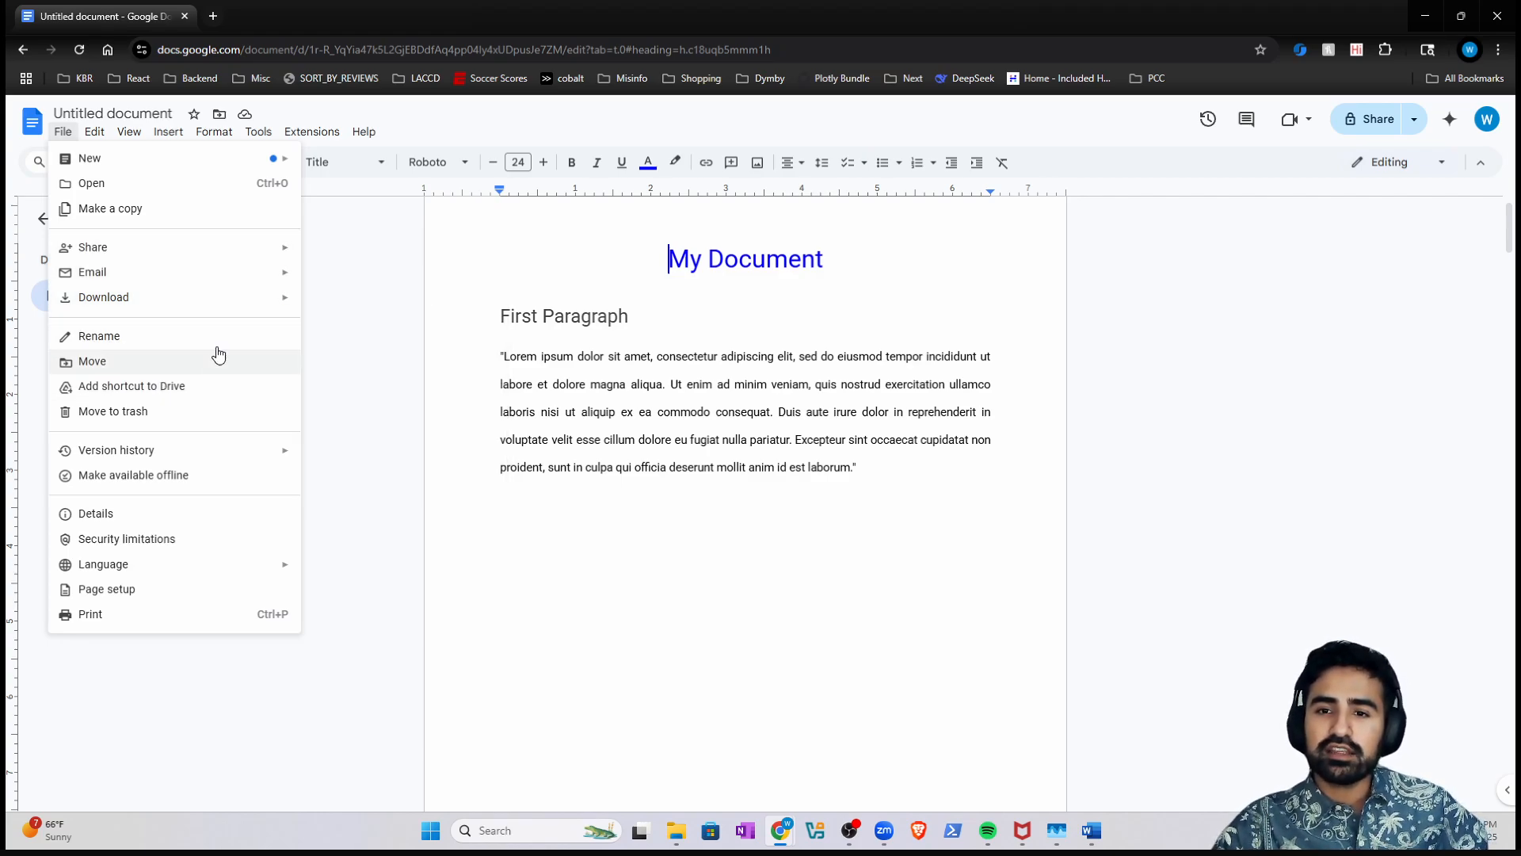
- Download the document as a Microsoft Word (.docx) file from the File menu
mouse_move(219, 308)
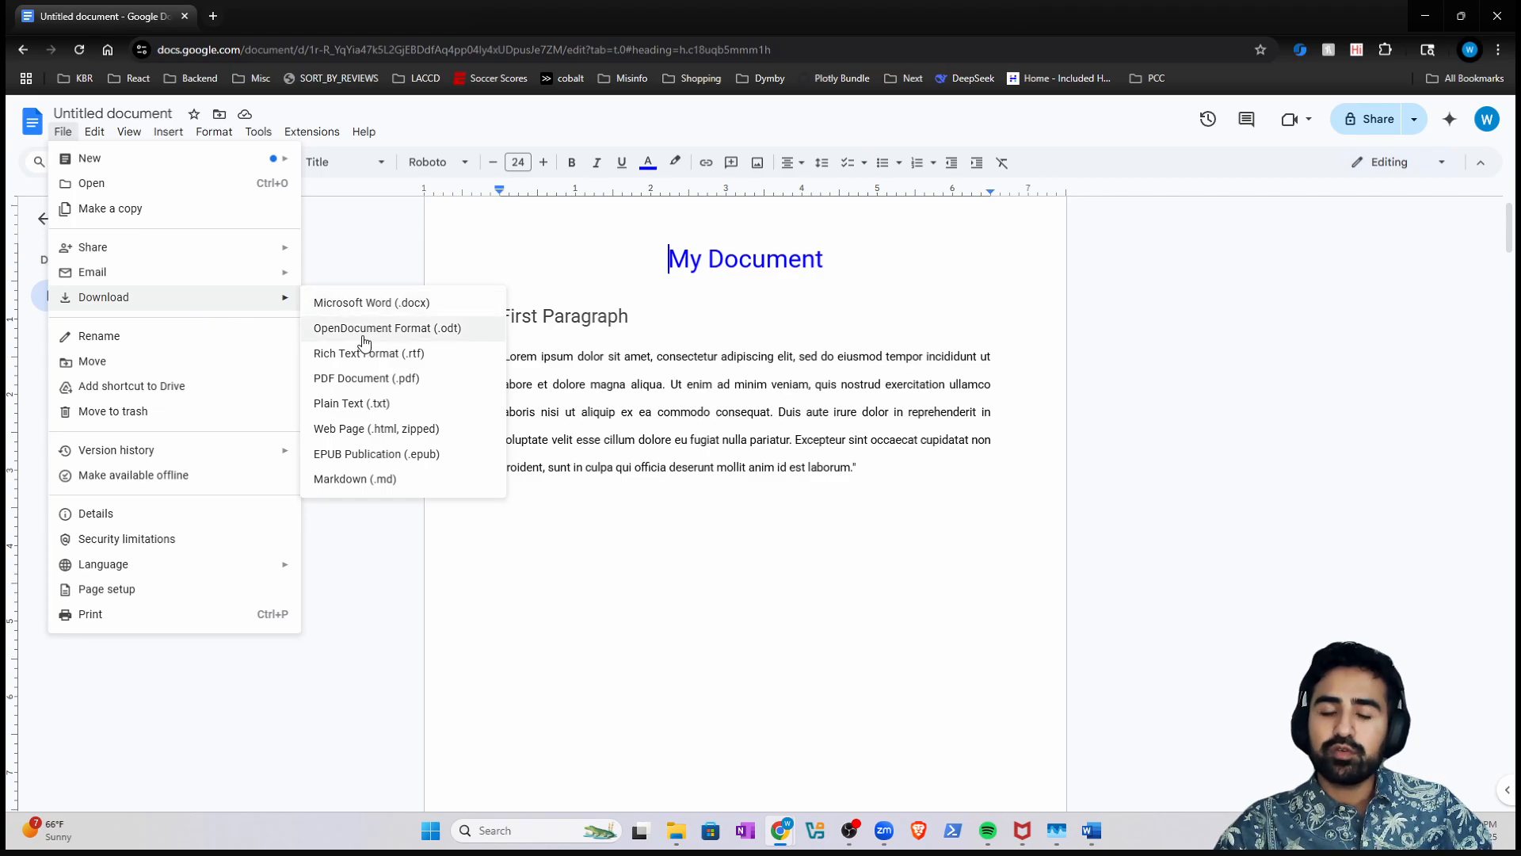
left_click(369, 245)
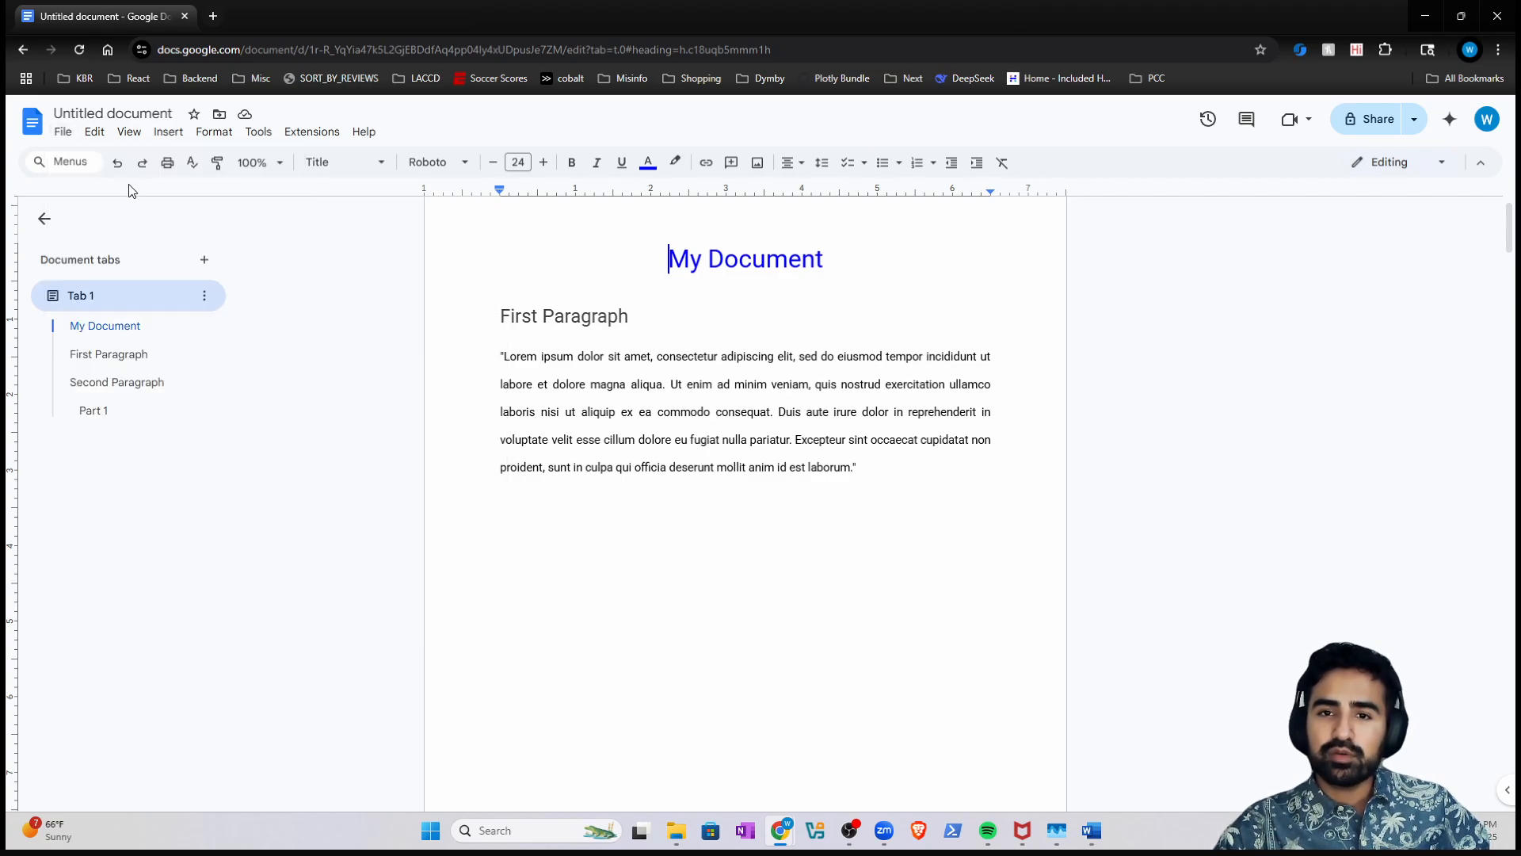
left_click(67, 135)
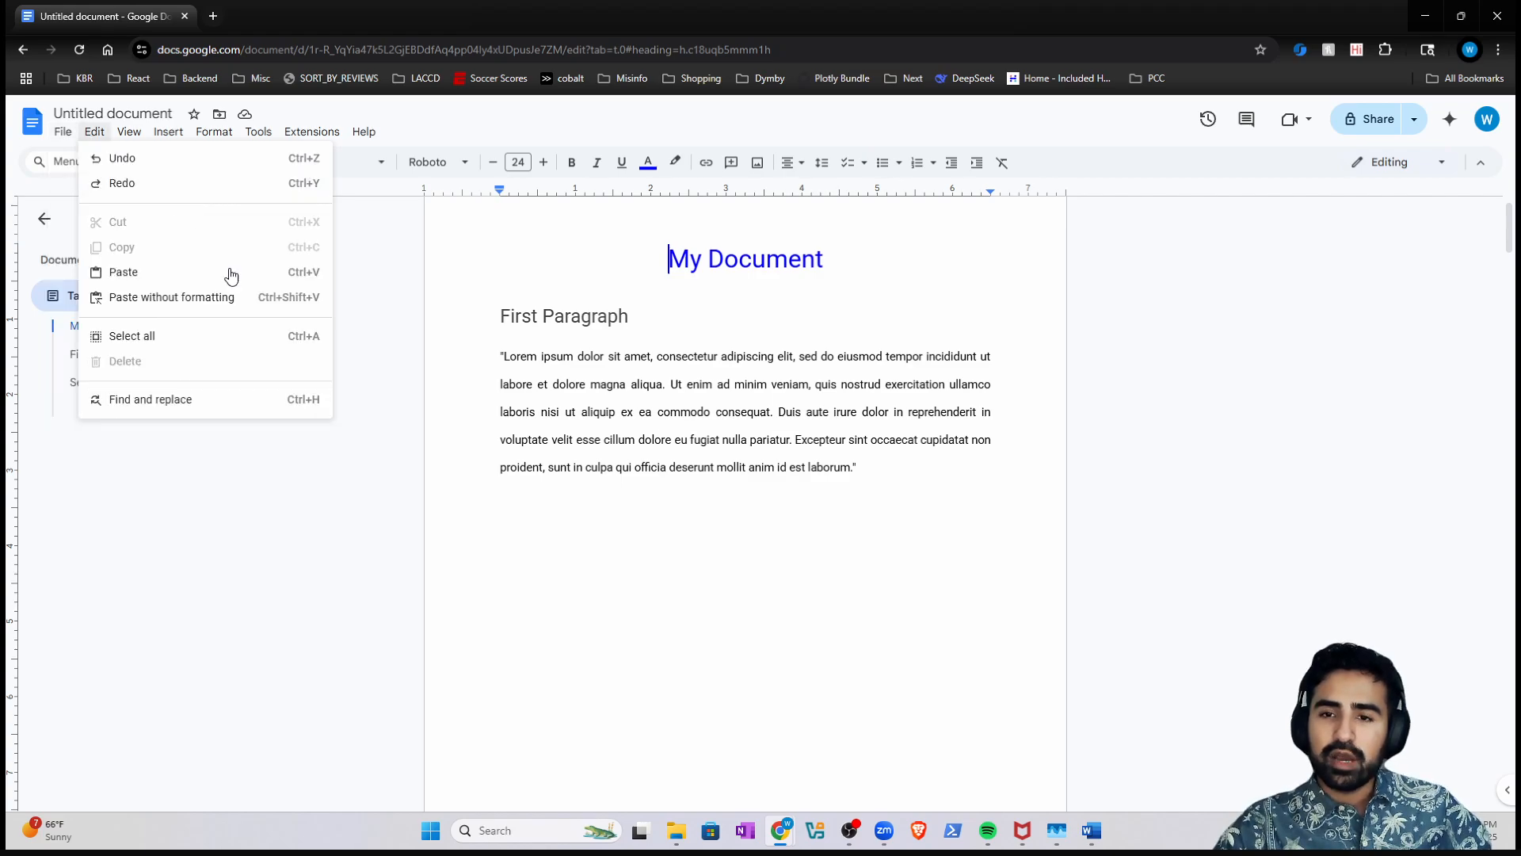
mouse_move(62, 131)
mouse_move(286, 308)
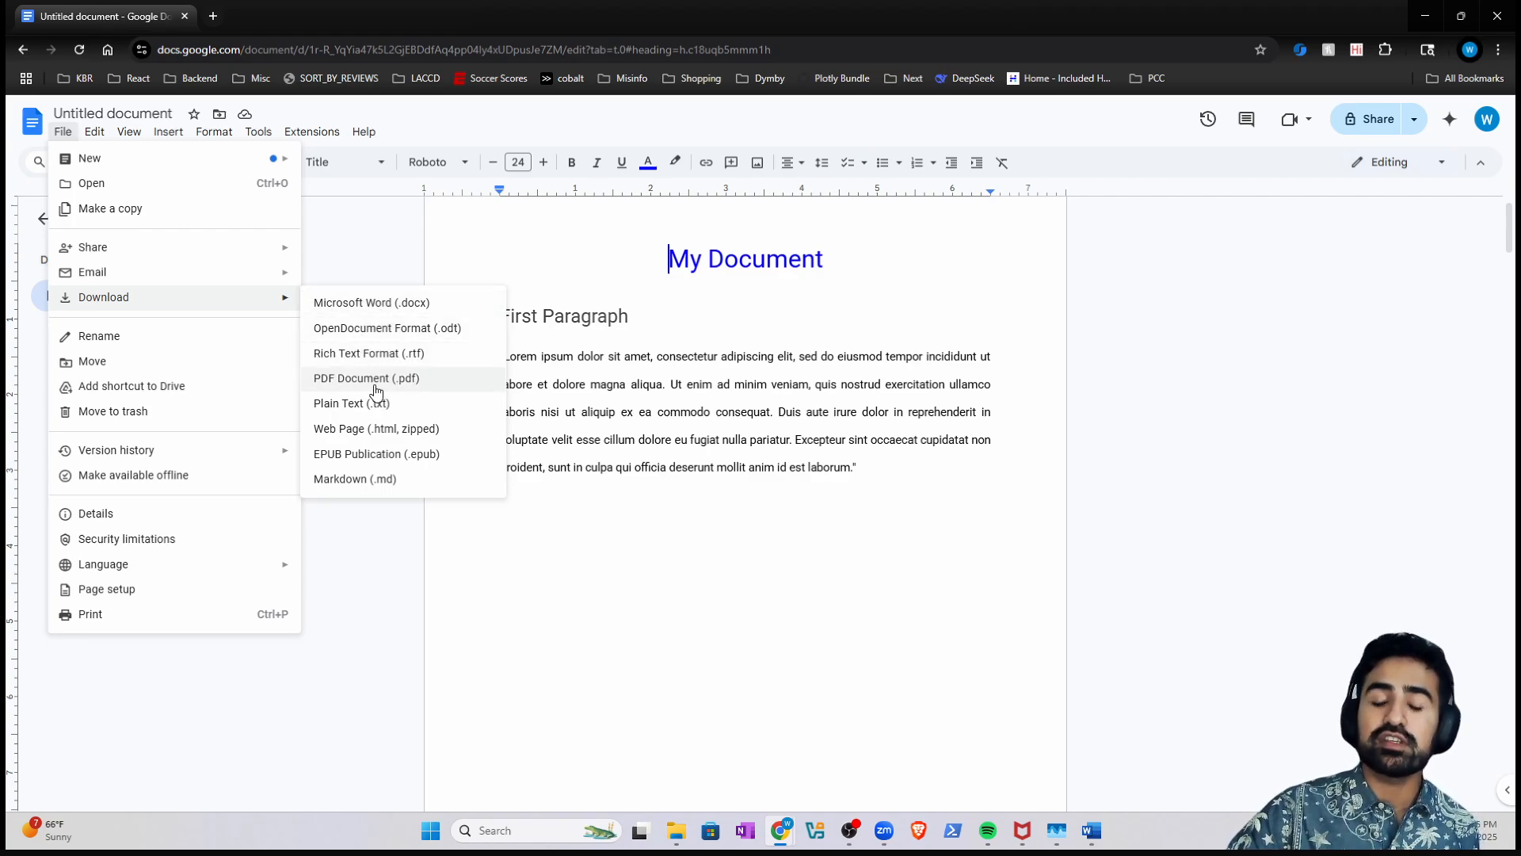
left_click(382, 317)
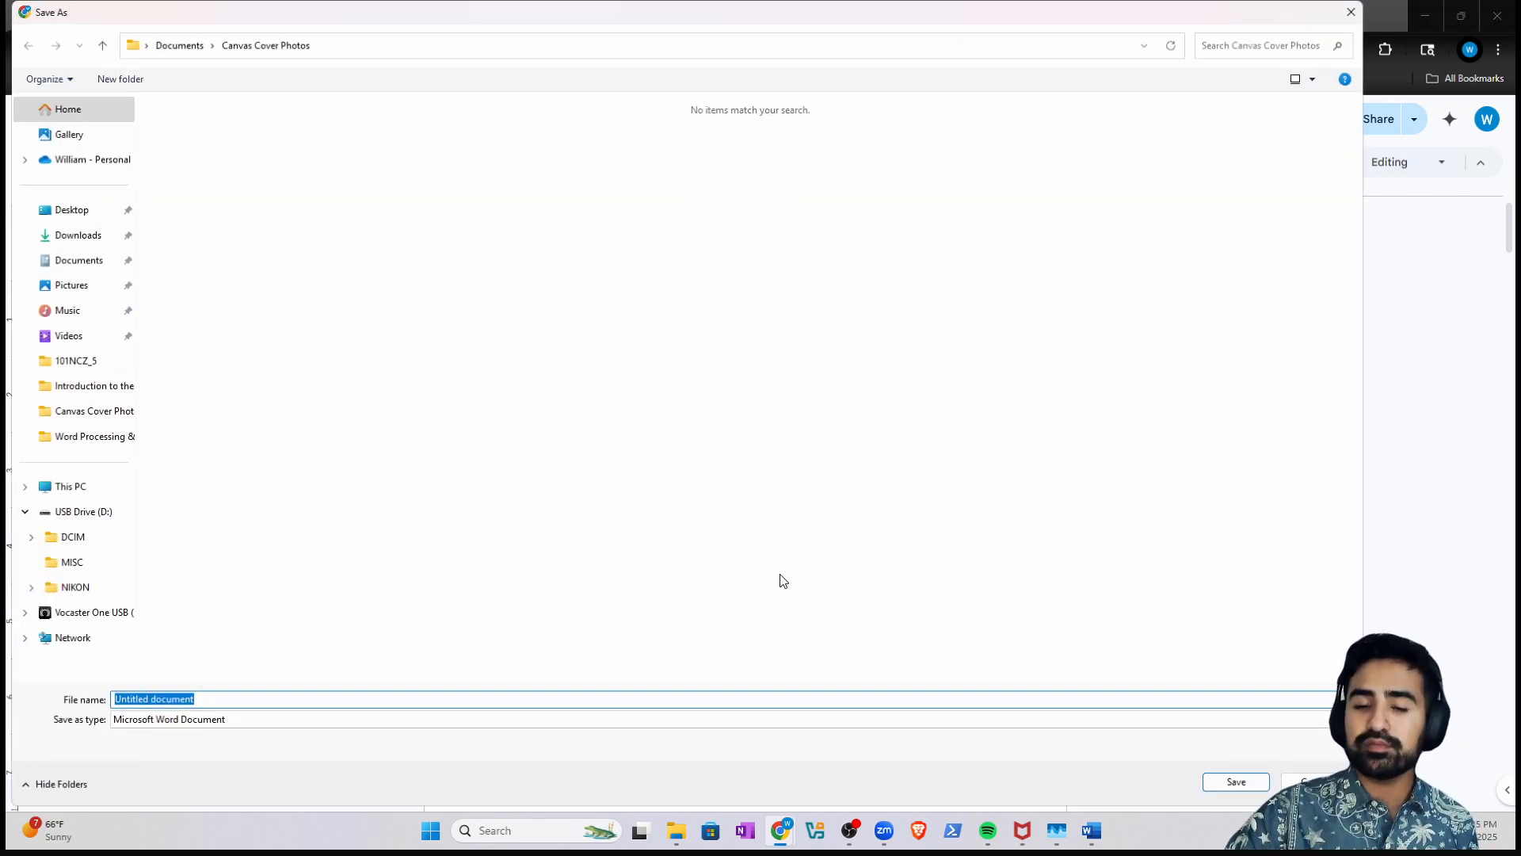
- Save the Word copy as 'Example Doc for Google Docs' in the Documents folder
type("My")
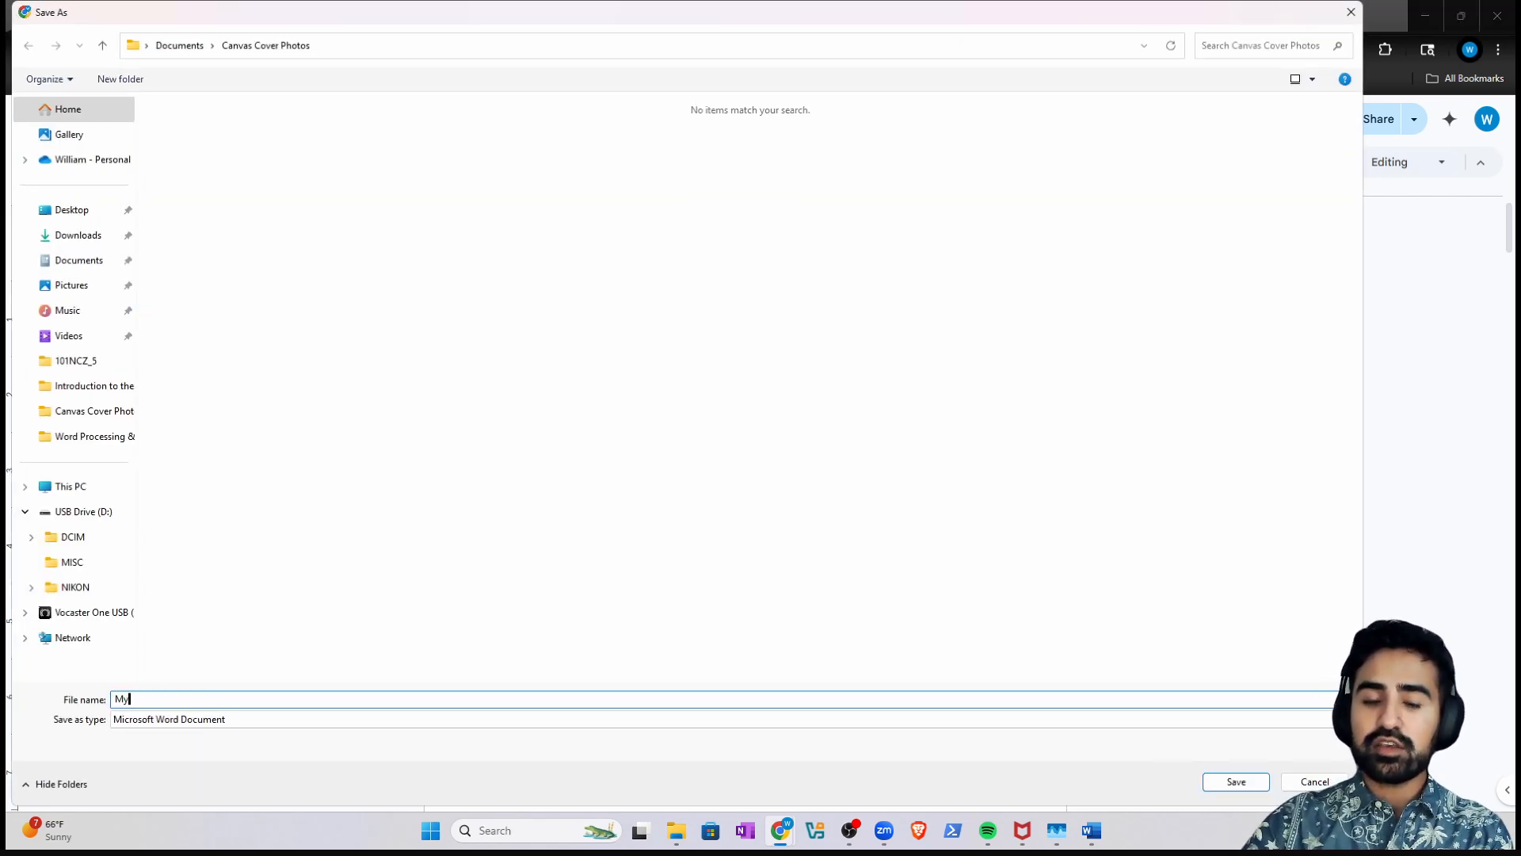
type("Examp")
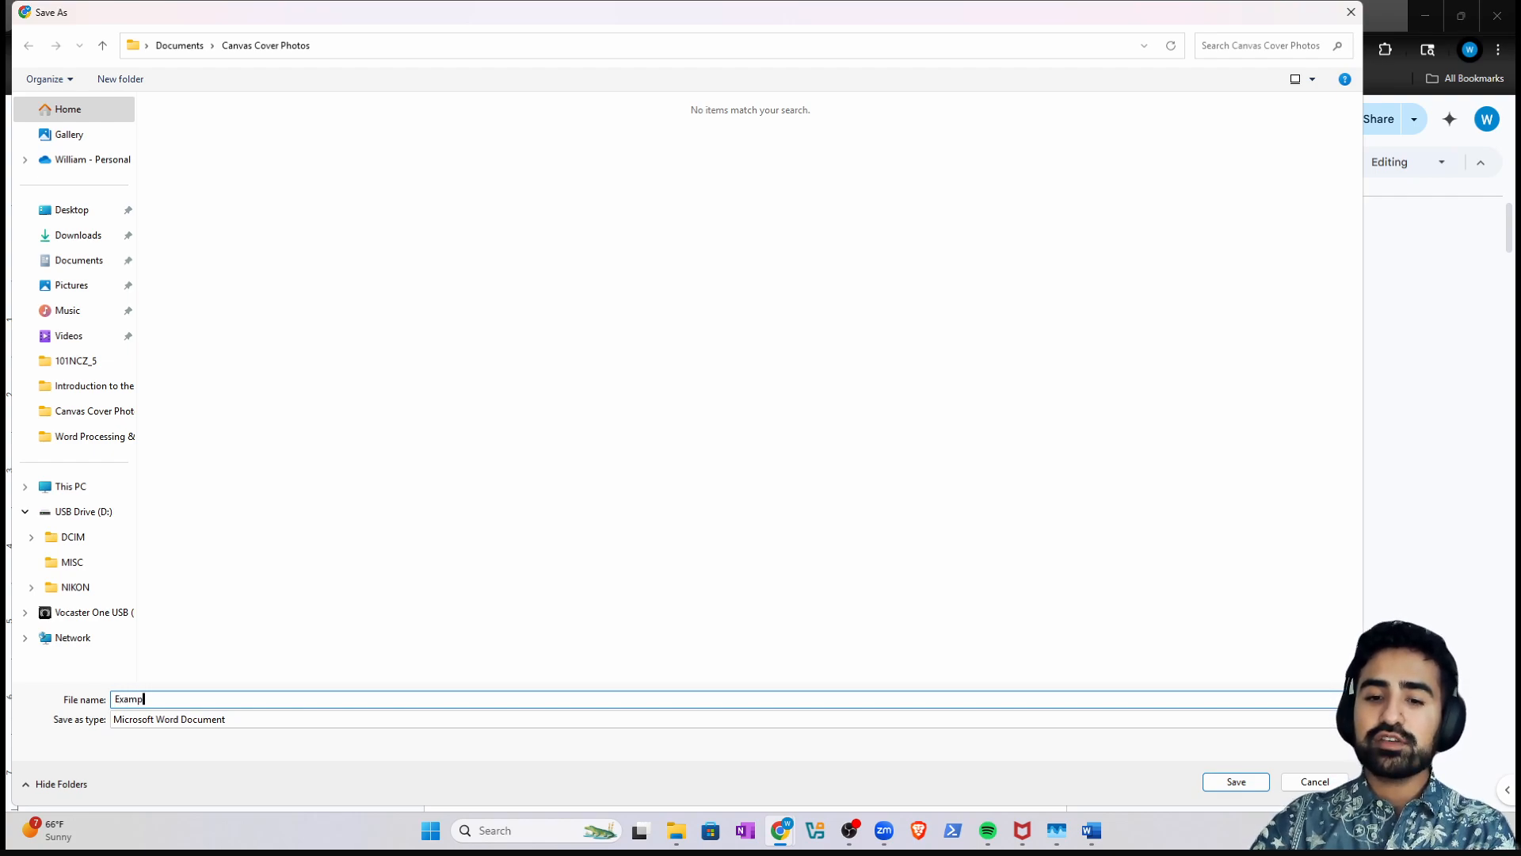
type("le Doc")
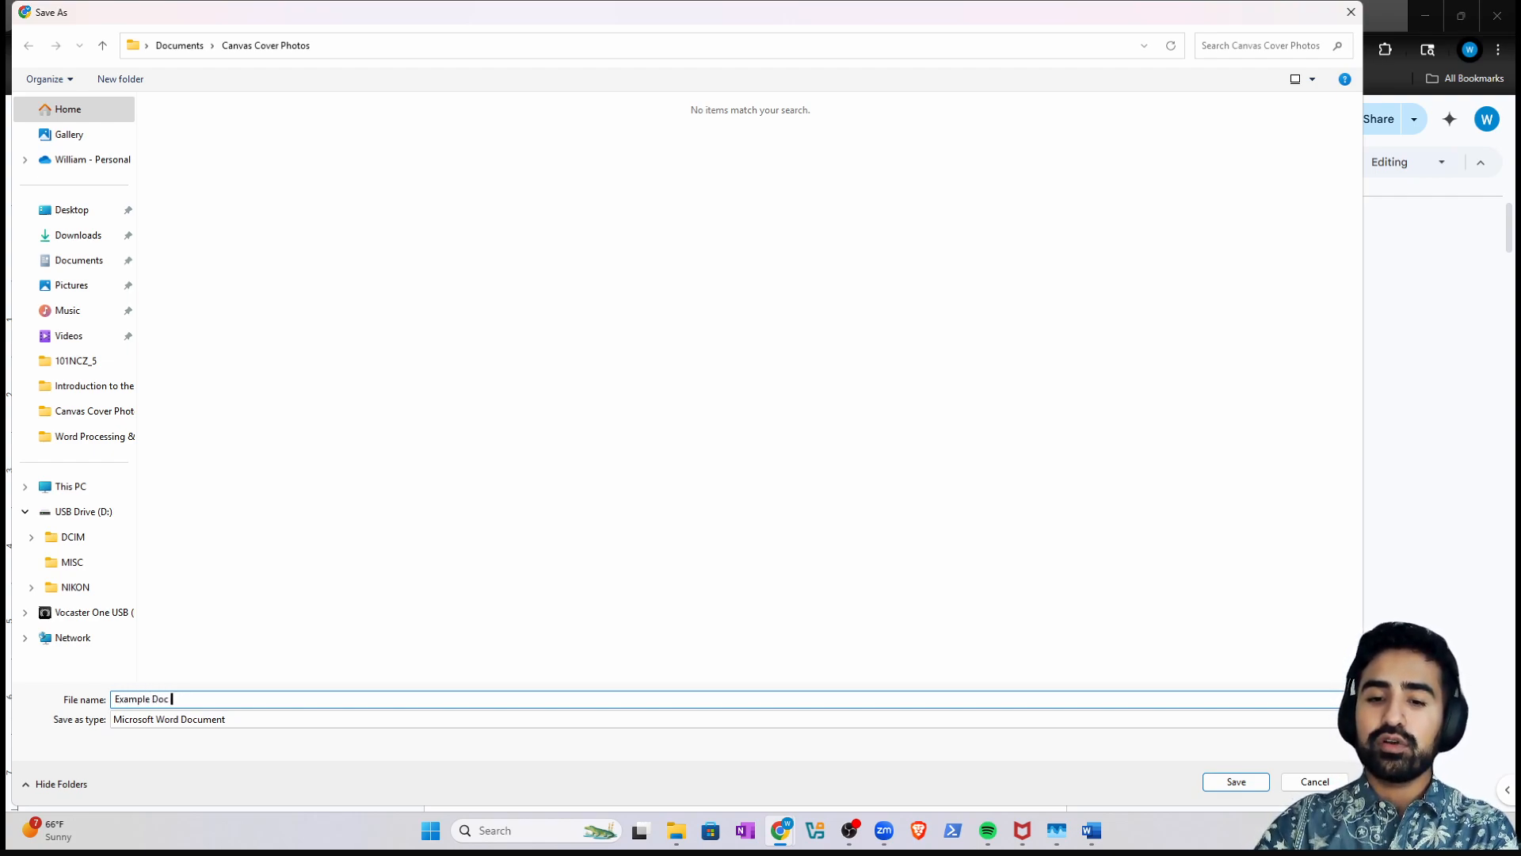
type(" for Google Docs")
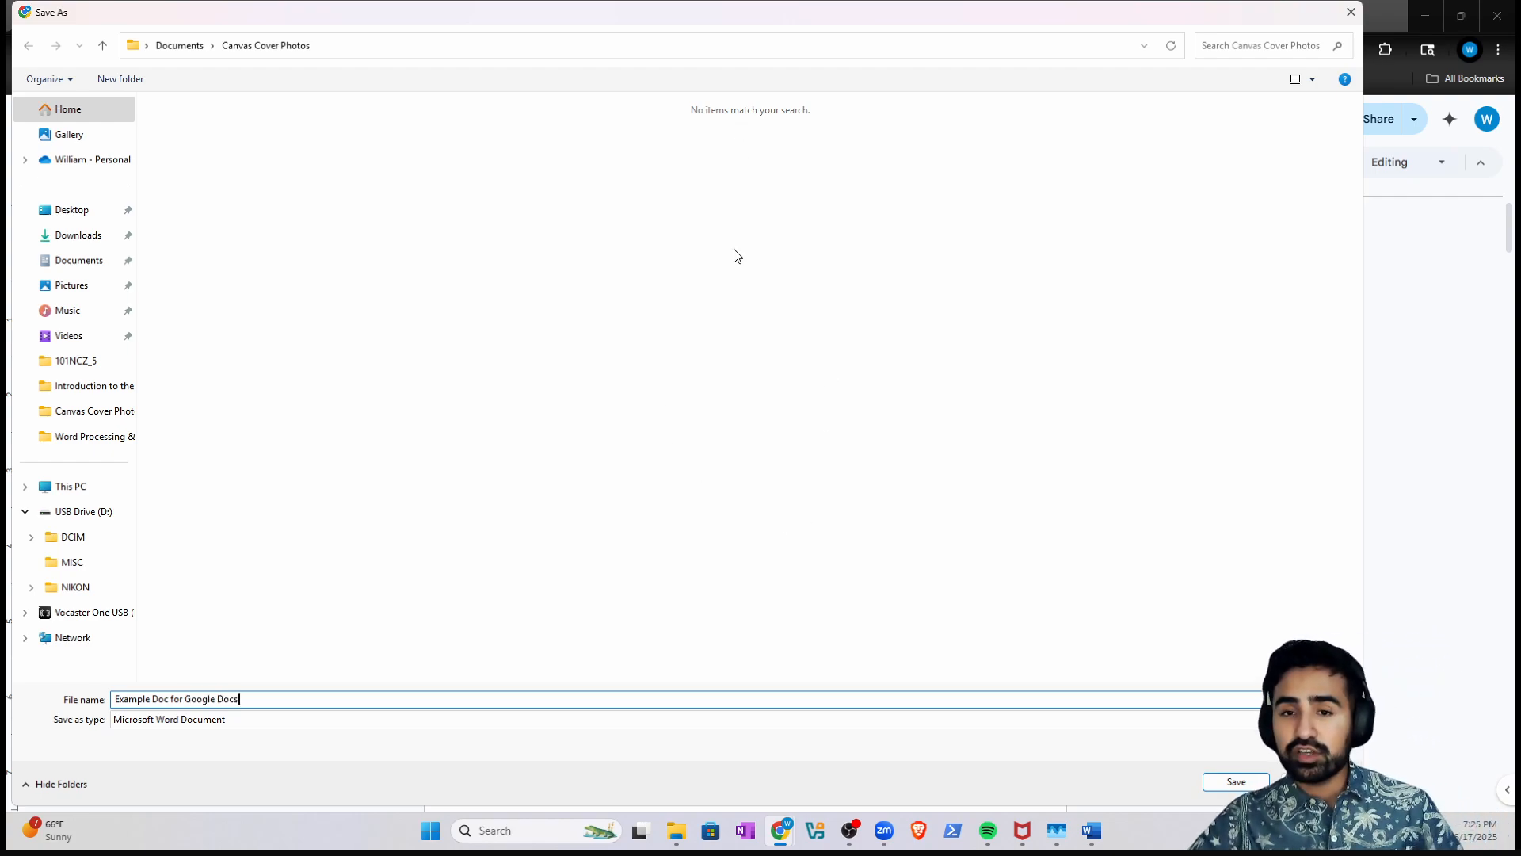
left_click(78, 235)
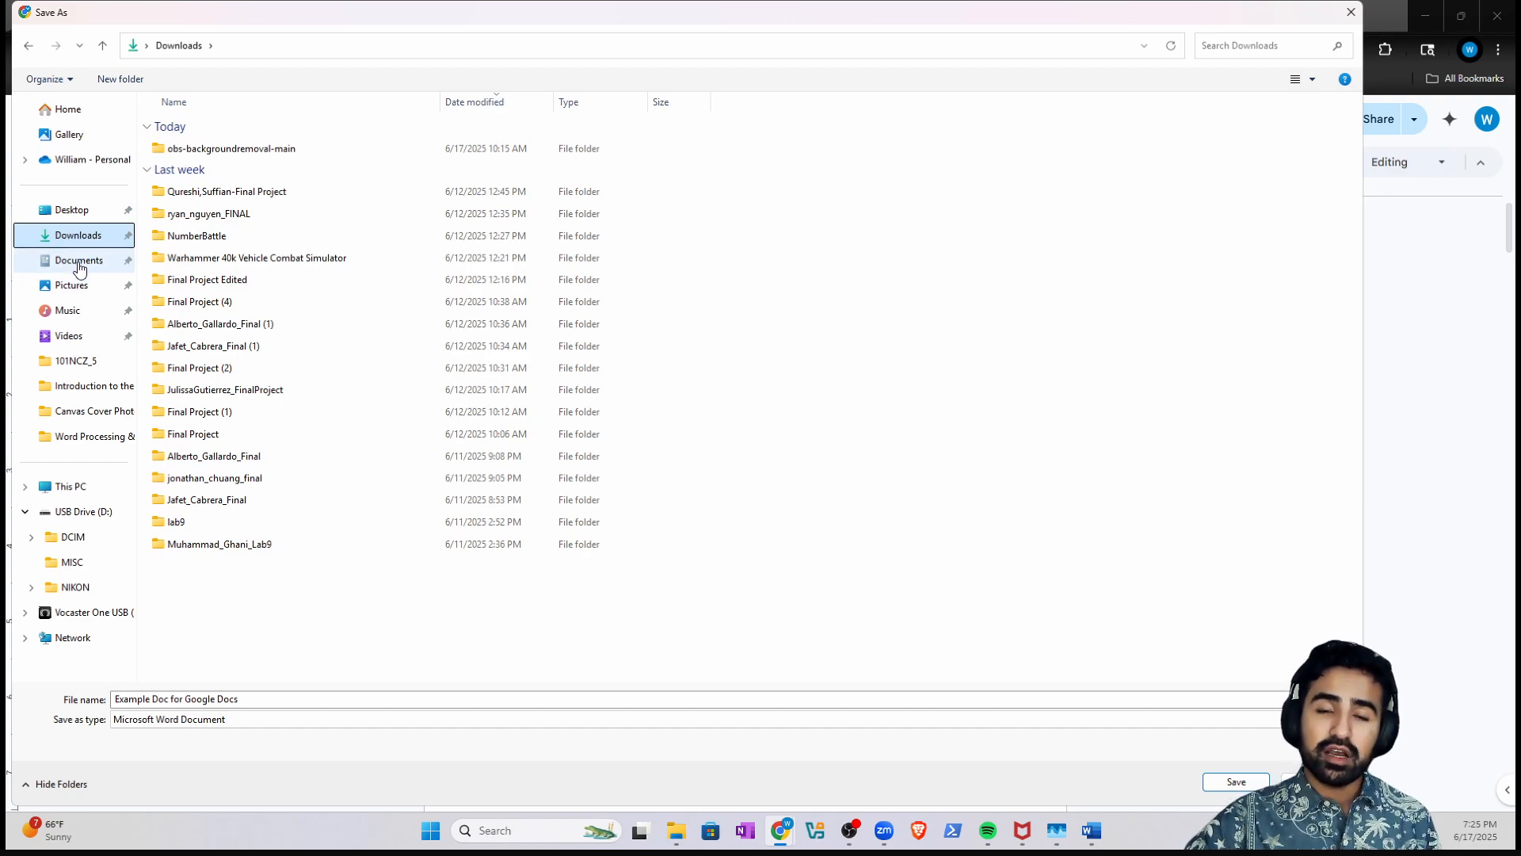
left_click(79, 261)
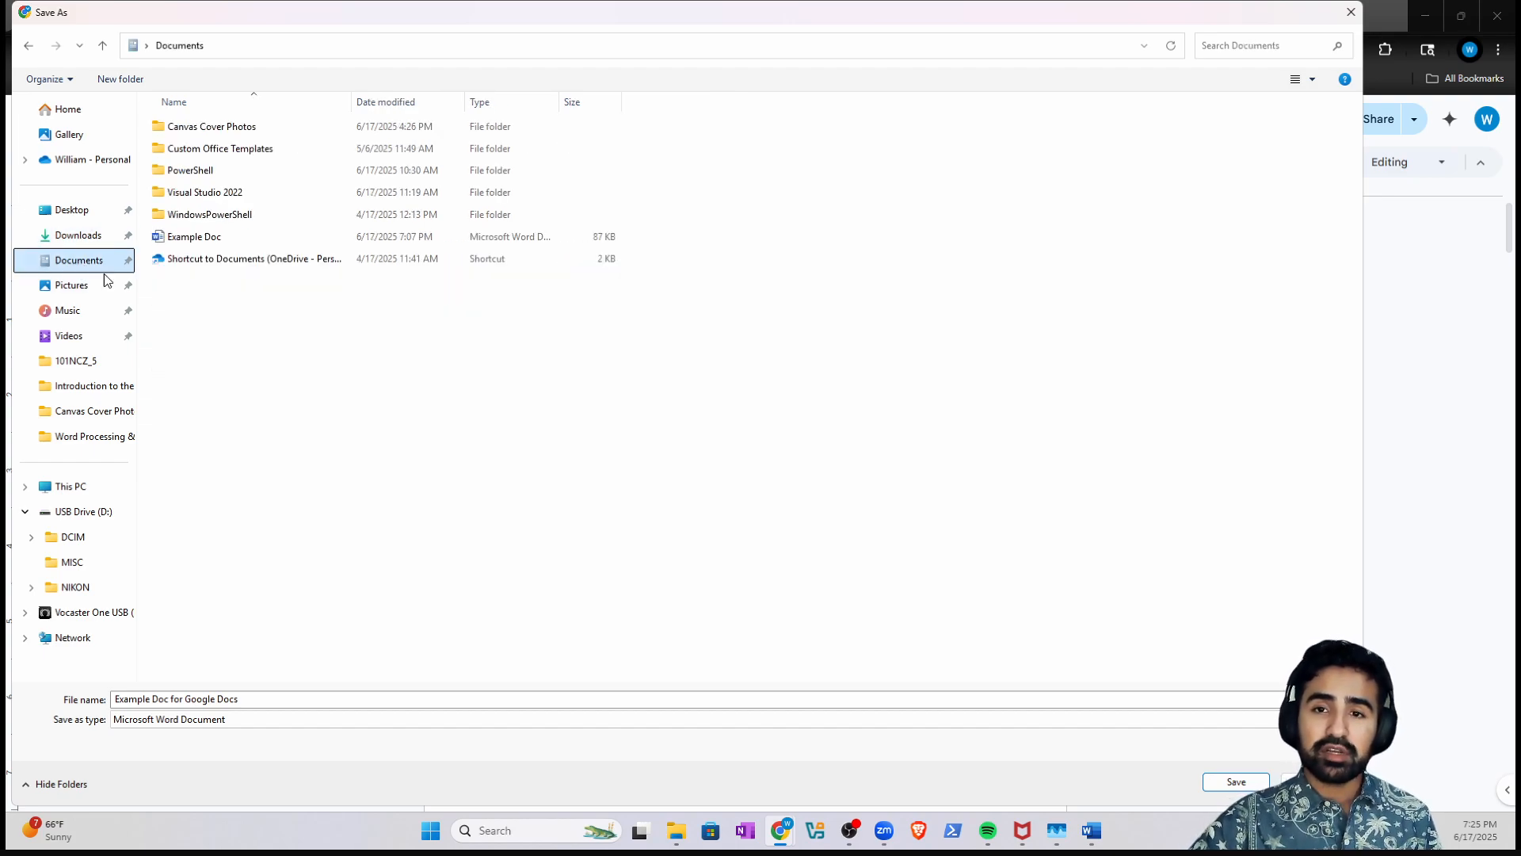
left_click(1237, 782)
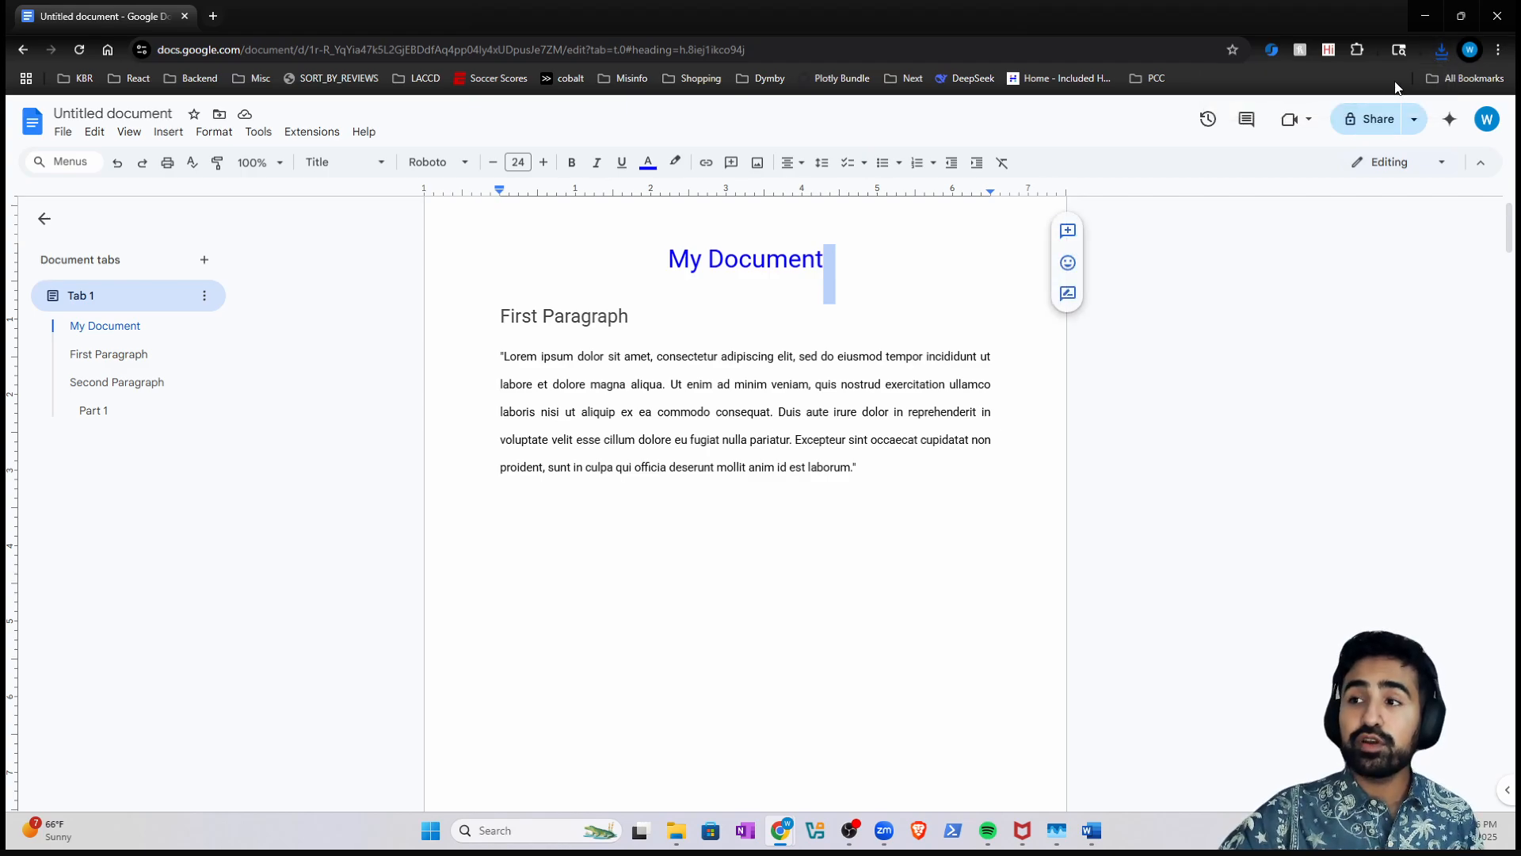
- Open Example Doc for Google Docs in Word from File Explorer's Documents folder
left_click(1441, 50)
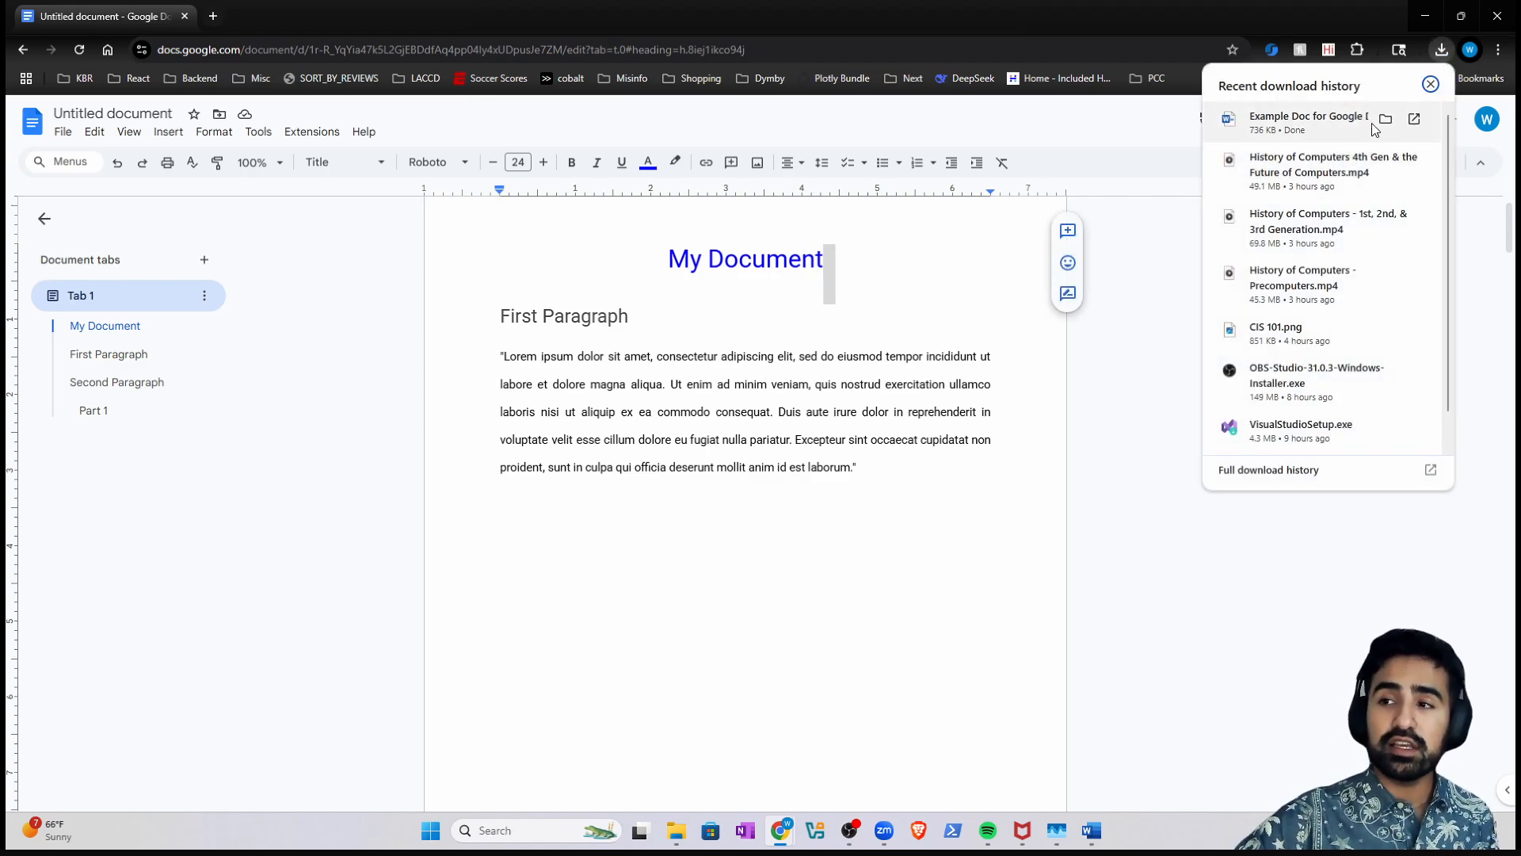
left_click(1439, 53)
left_click(1439, 53)
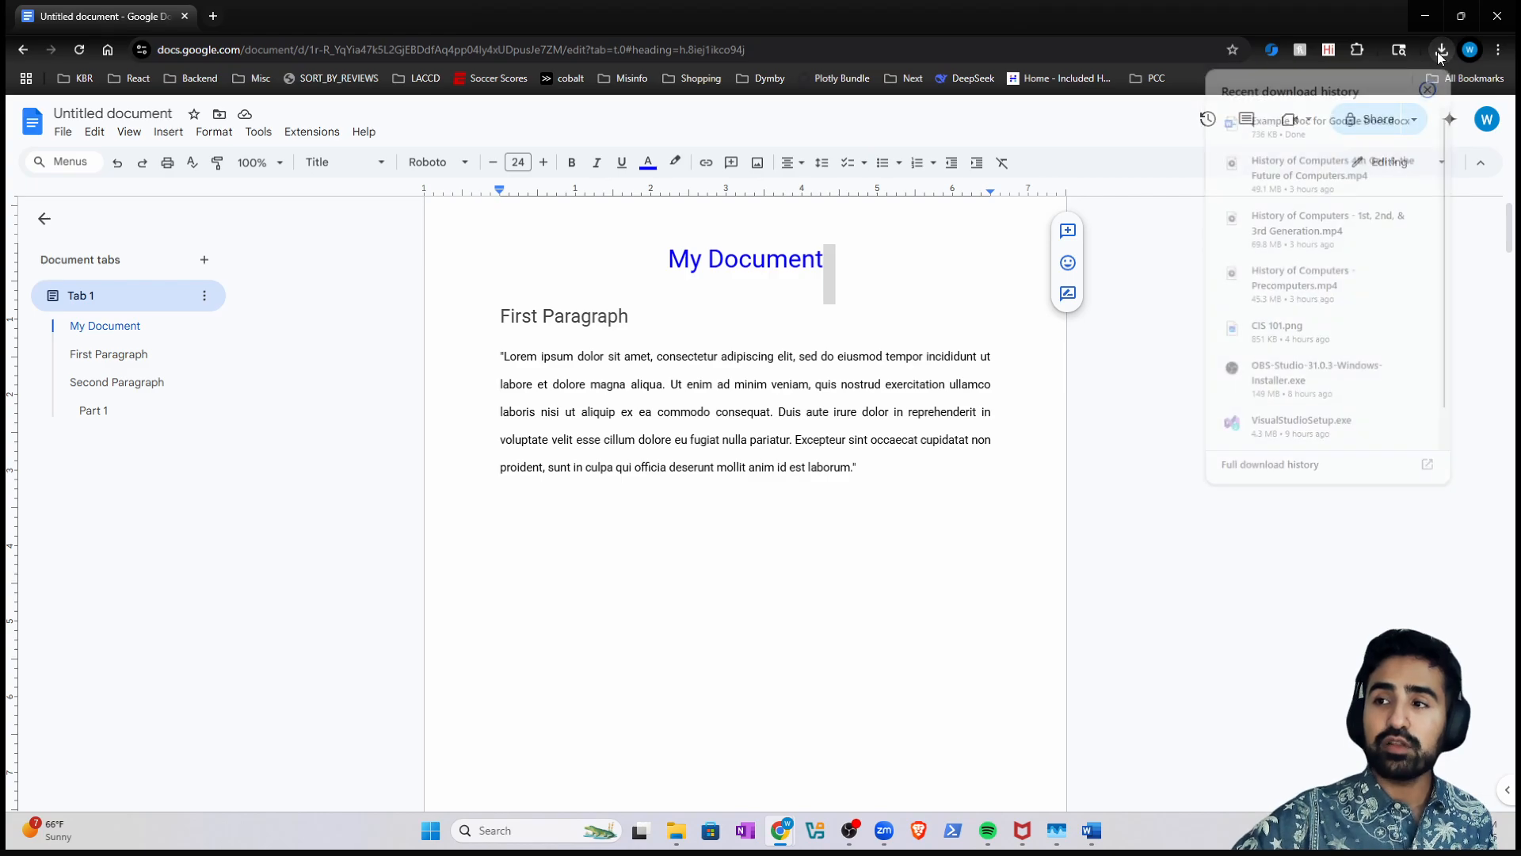
left_click(1385, 121)
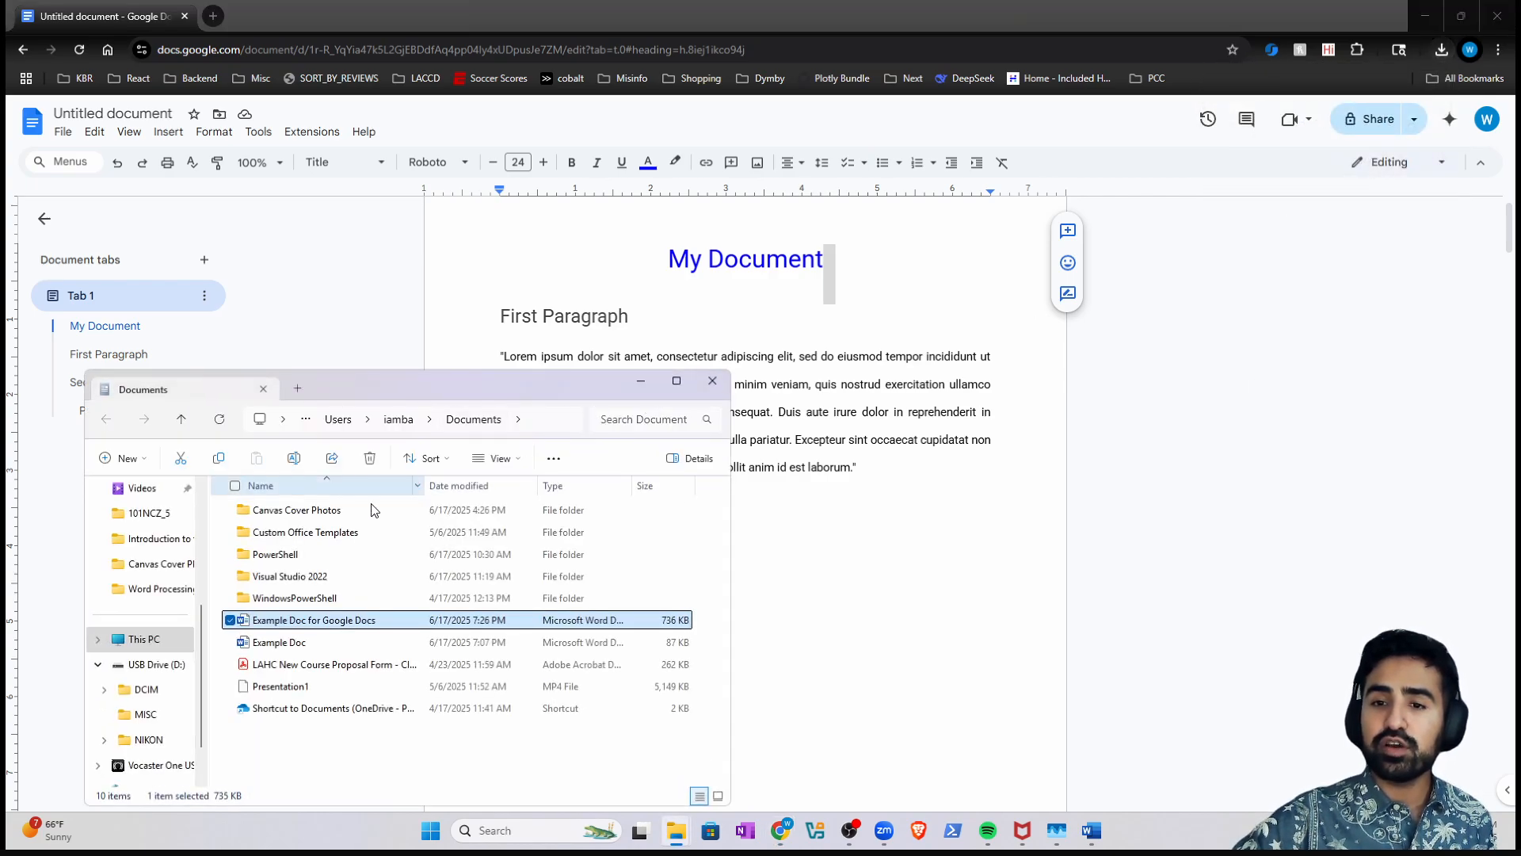
left_click(712, 380)
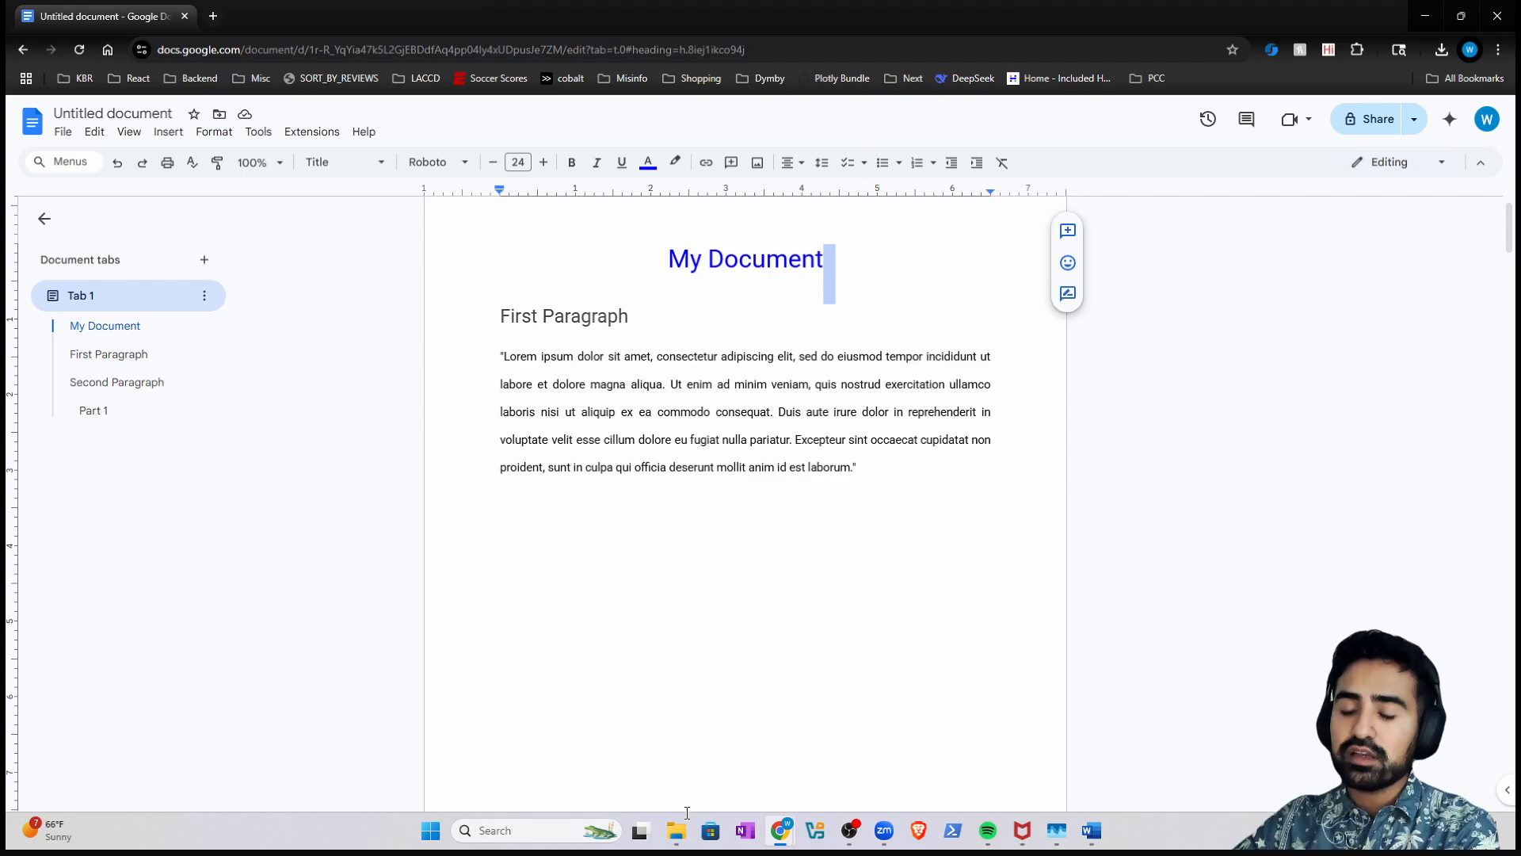
left_click(677, 838)
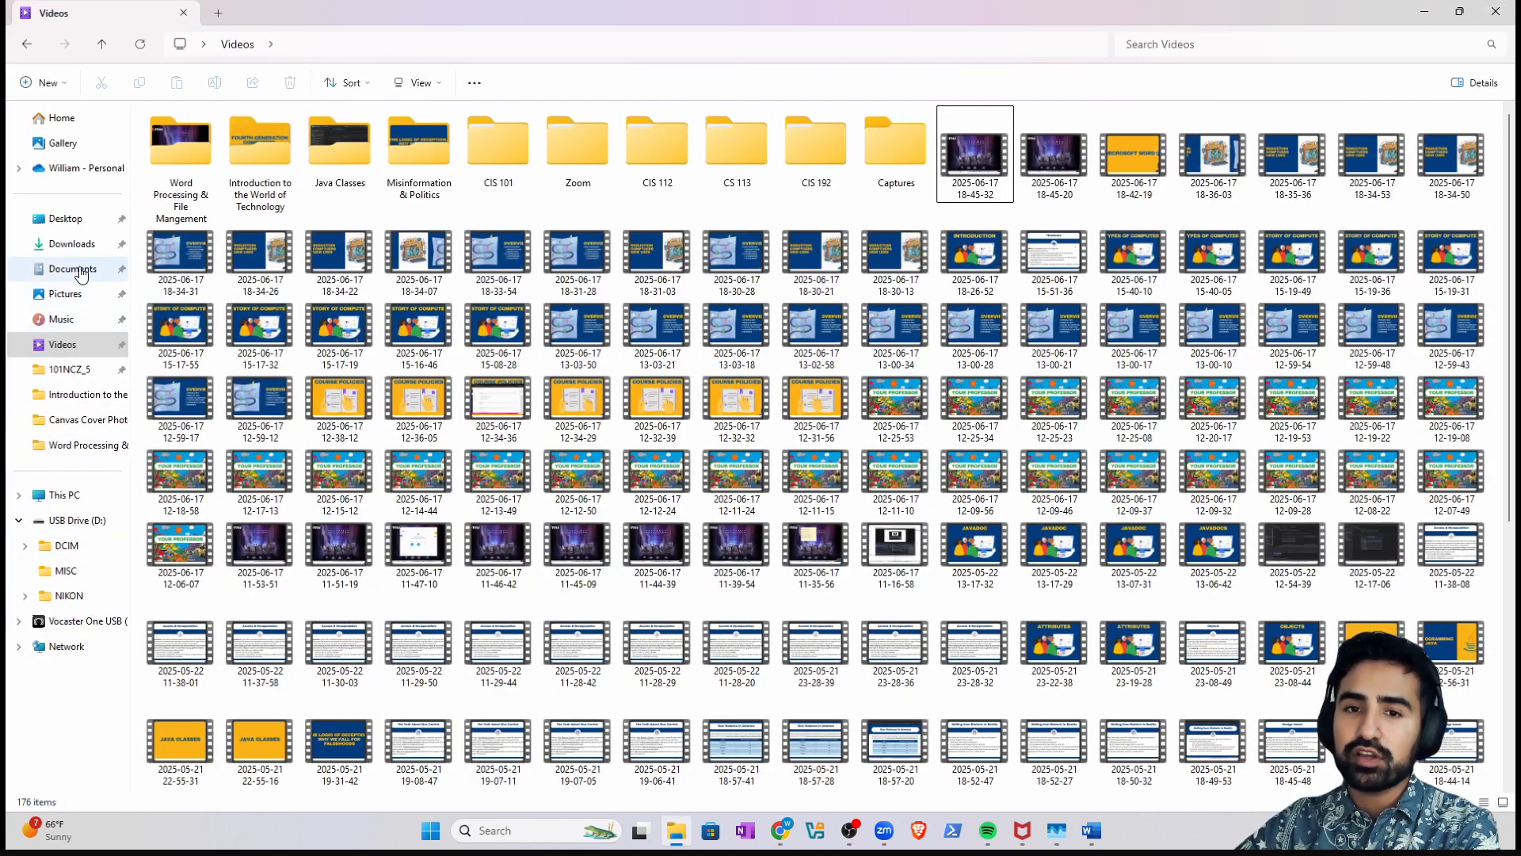
left_click(79, 269)
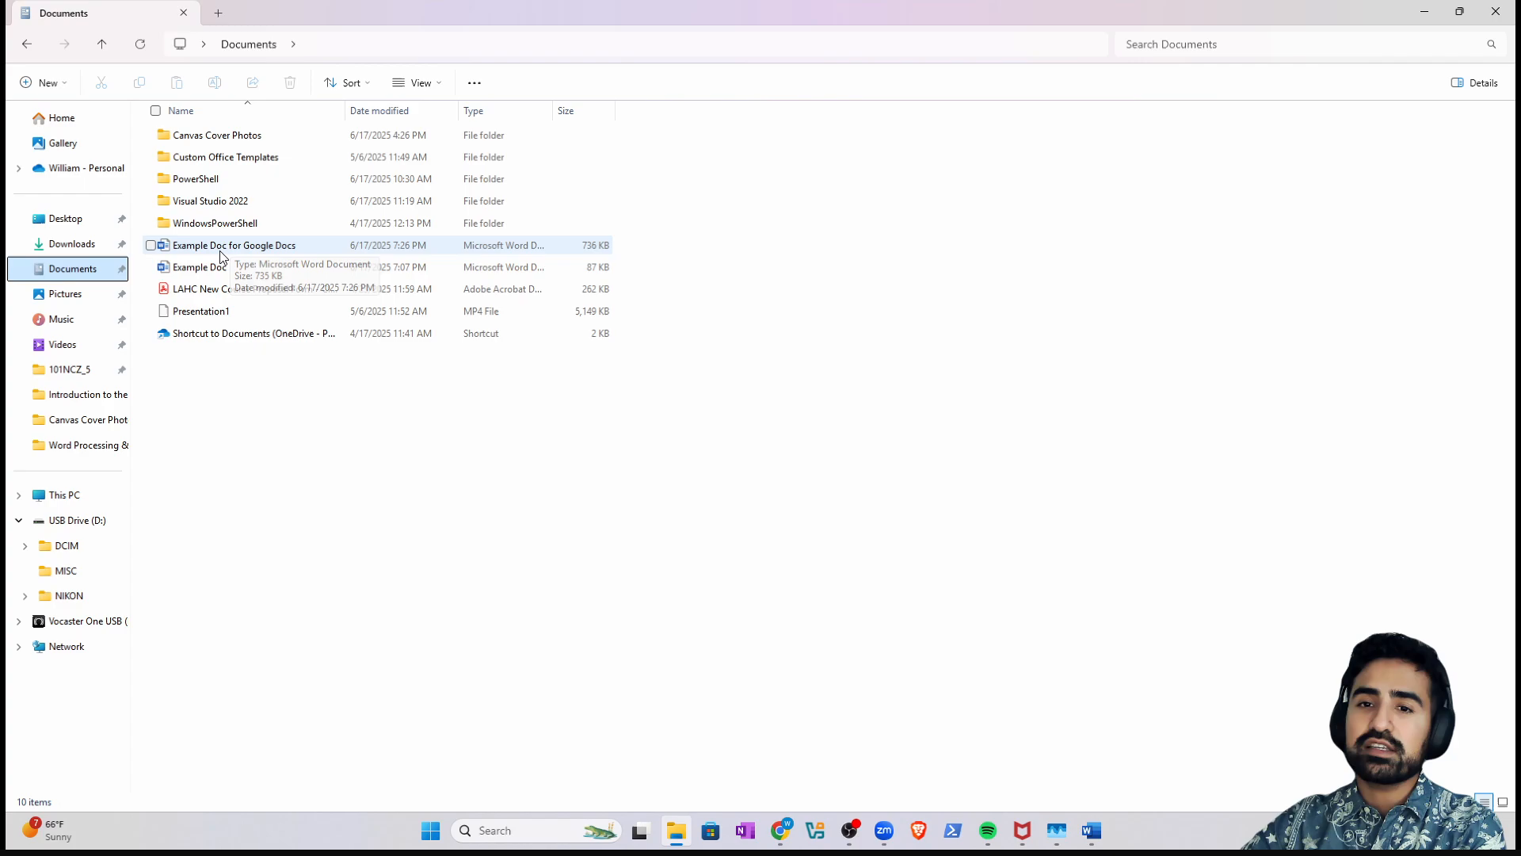
double_click(278, 252)
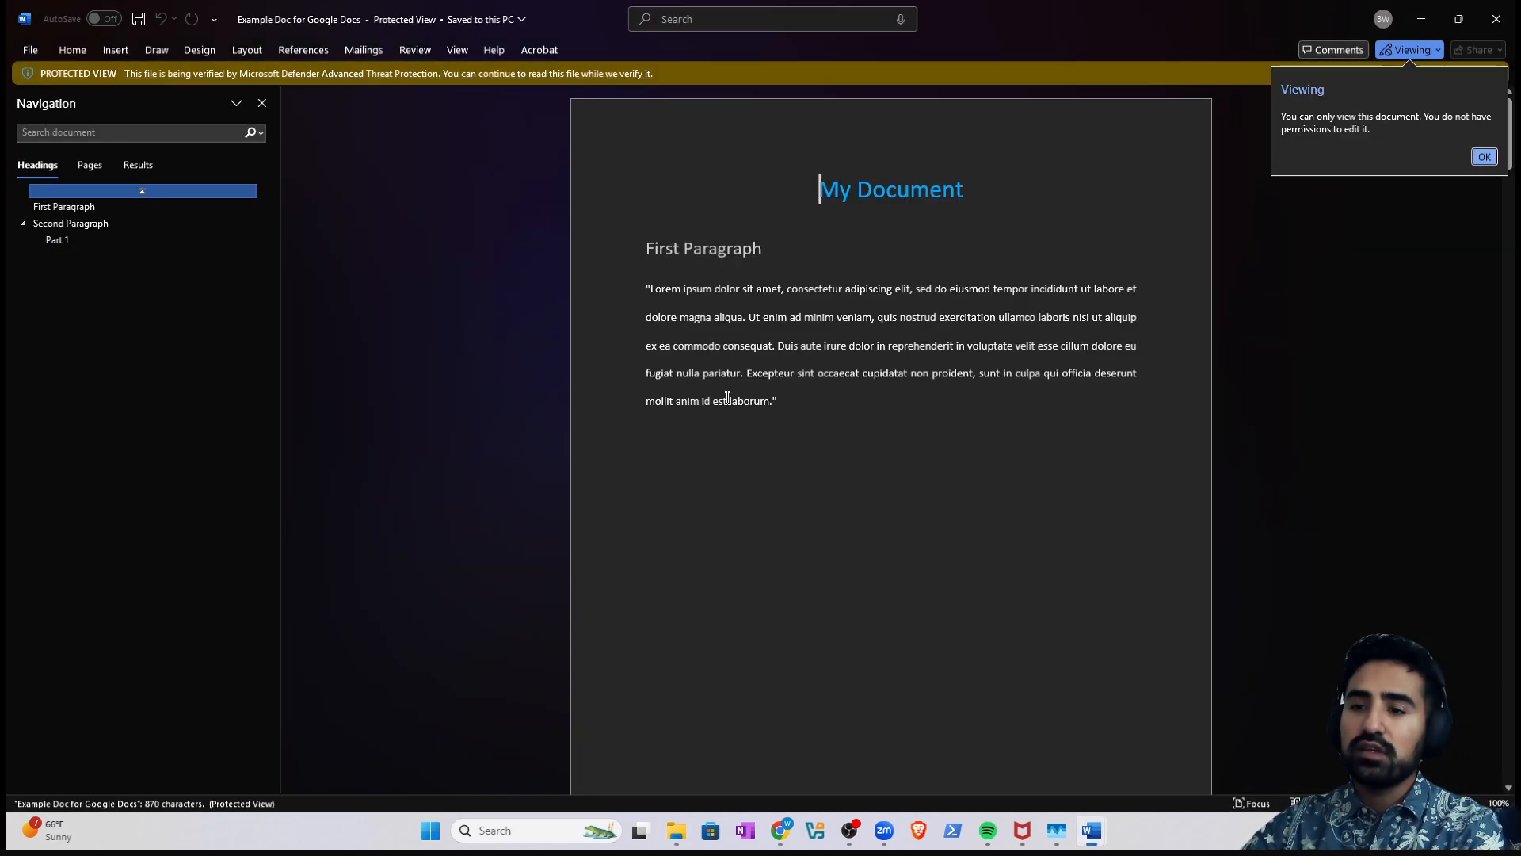
- Scroll through the Word copy, then close both Word documents and answer the save prompt
scroll(929, 447, "down", 10)
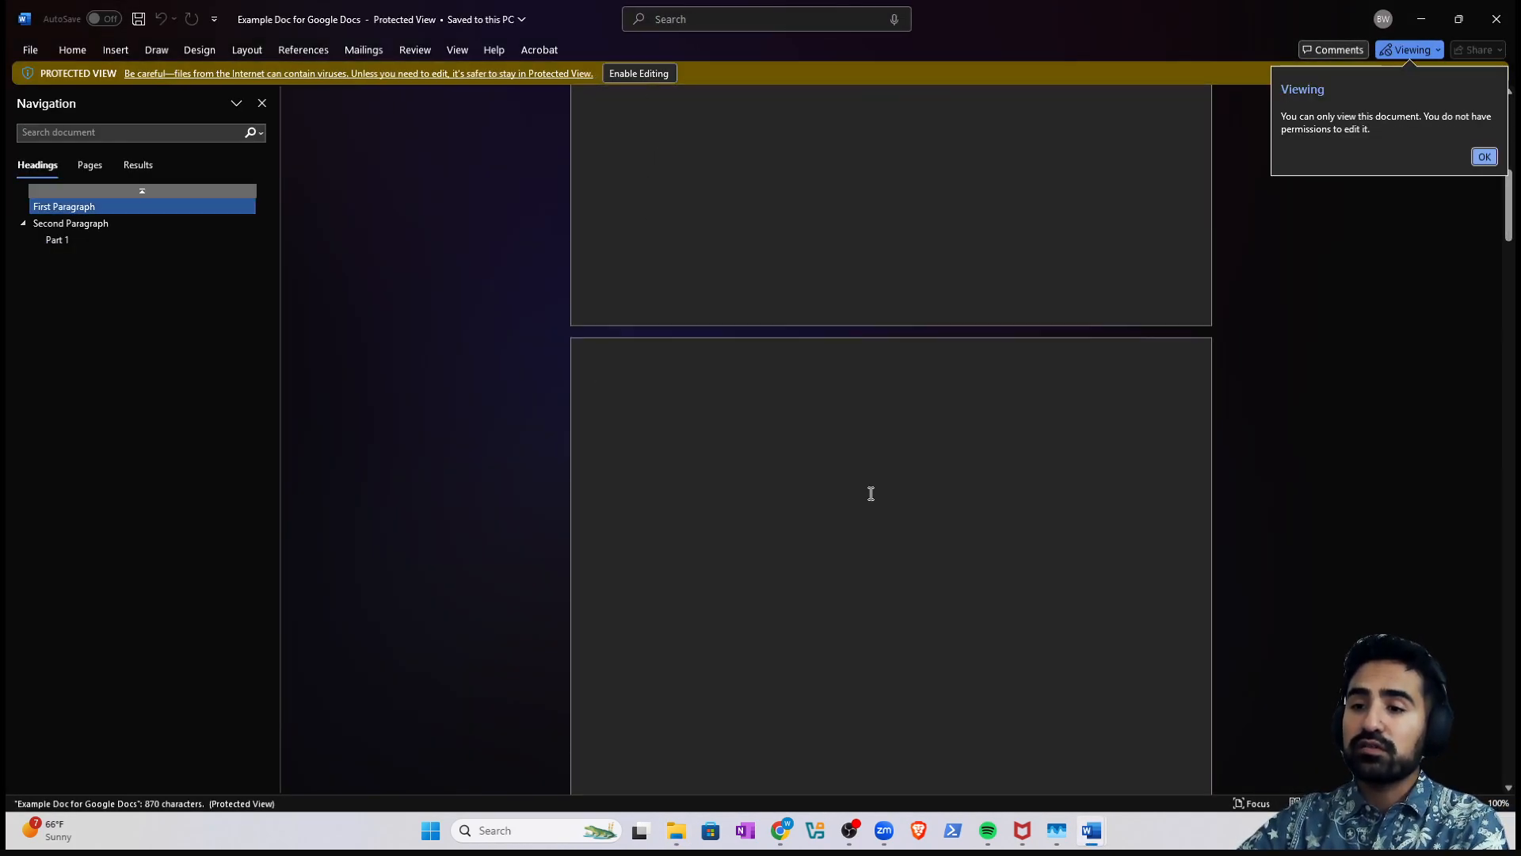
scroll(869, 550, "down", 15)
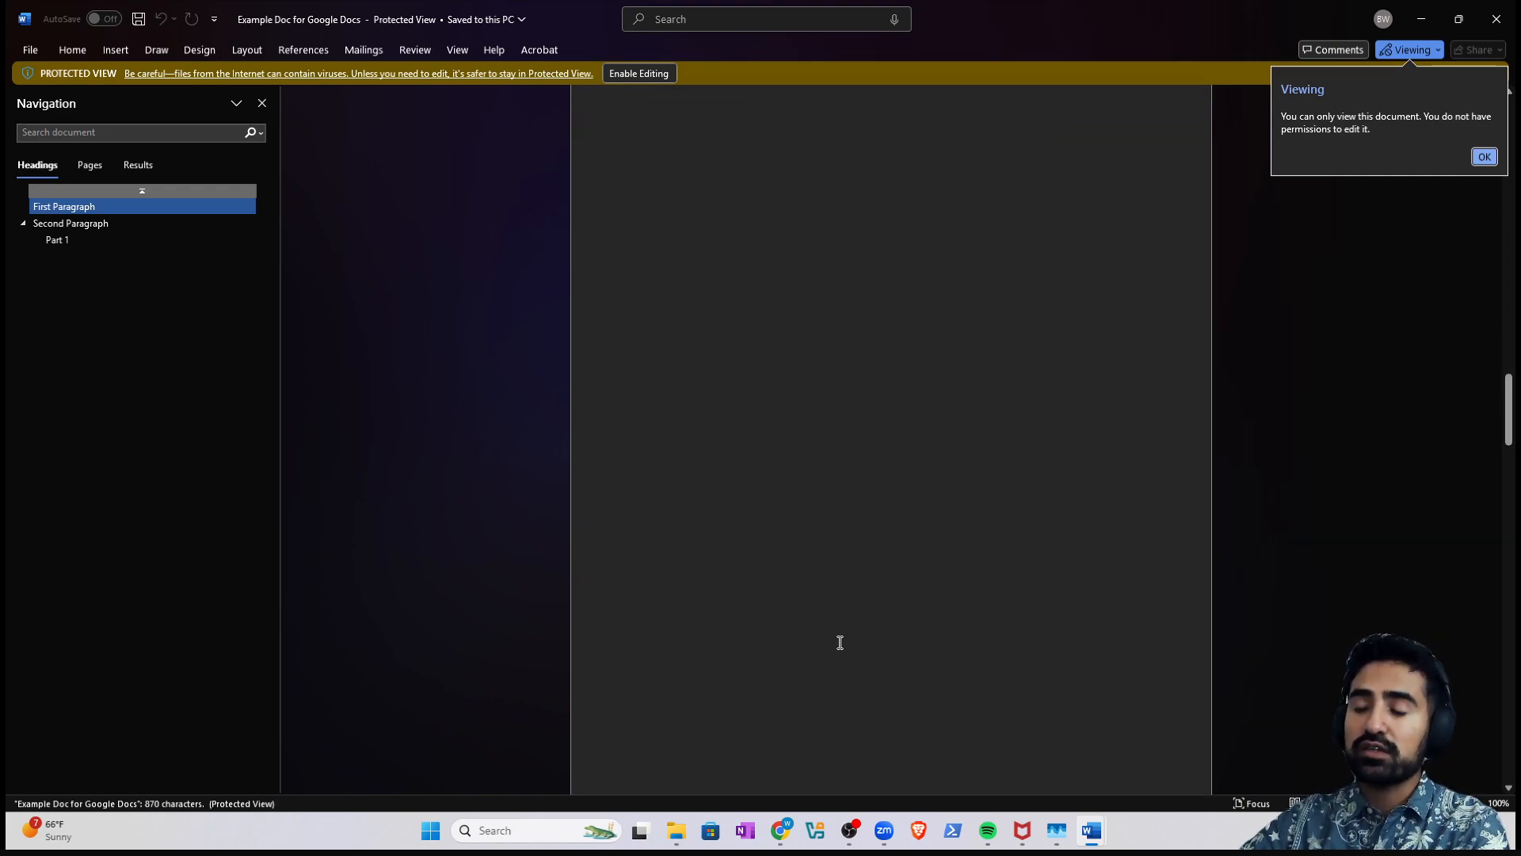
scroll(782, 669, "down", 13)
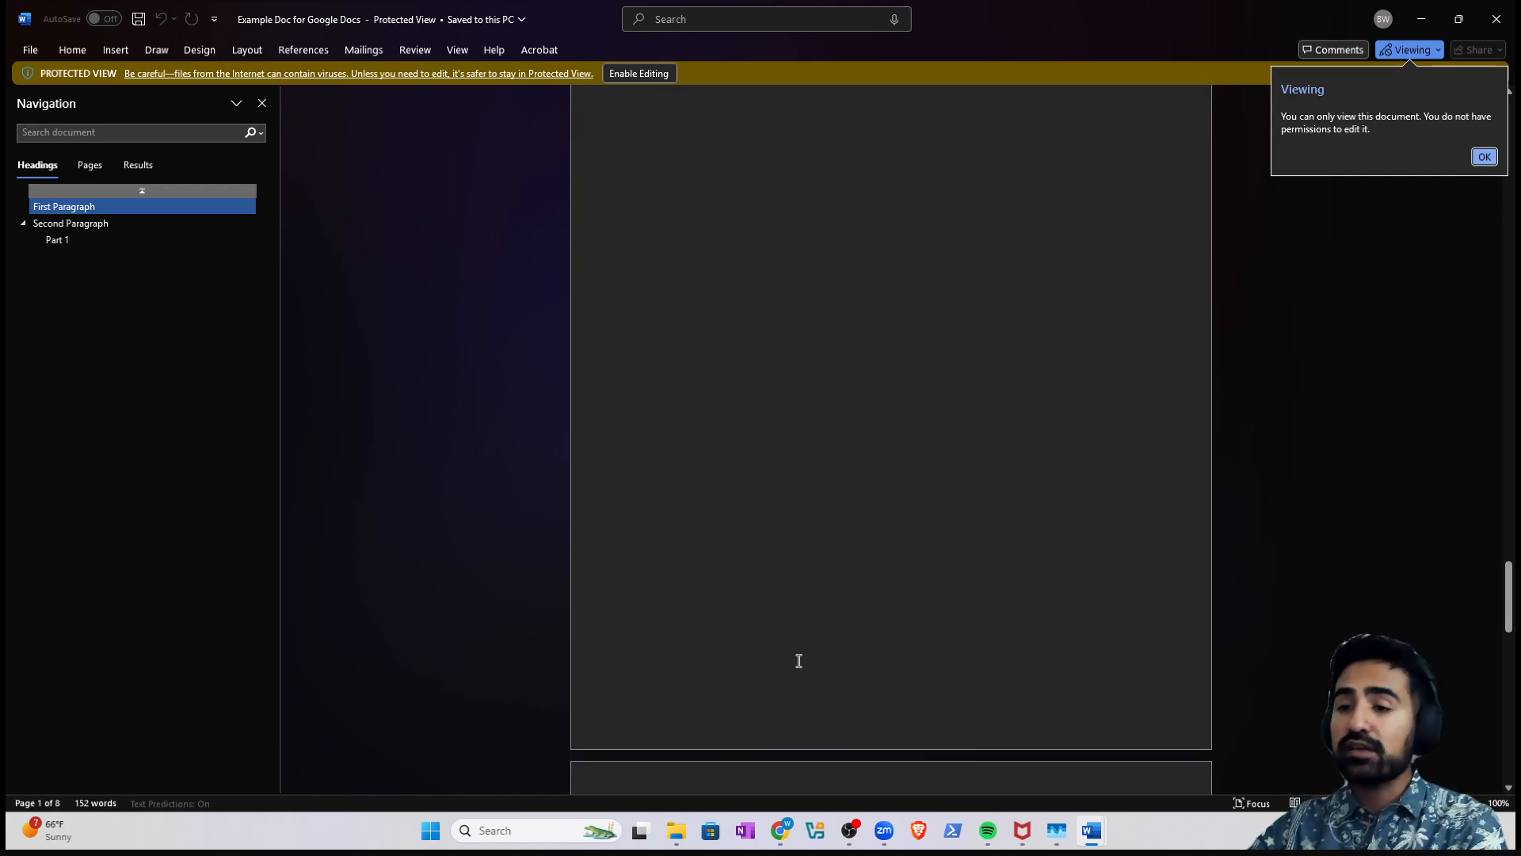
scroll(817, 660, "down", 3)
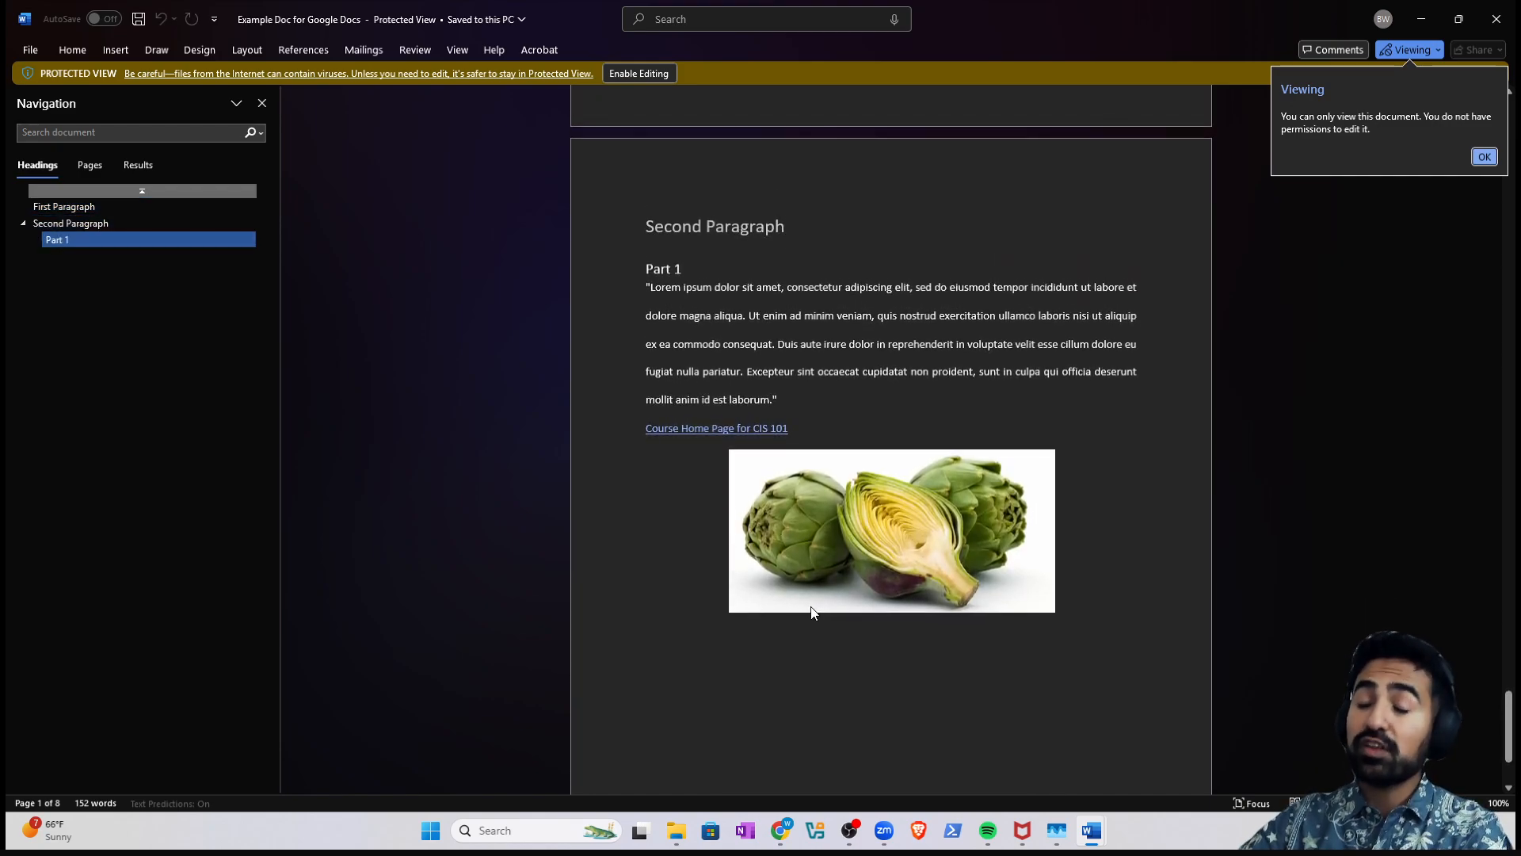
scroll(821, 553, "up", 1)
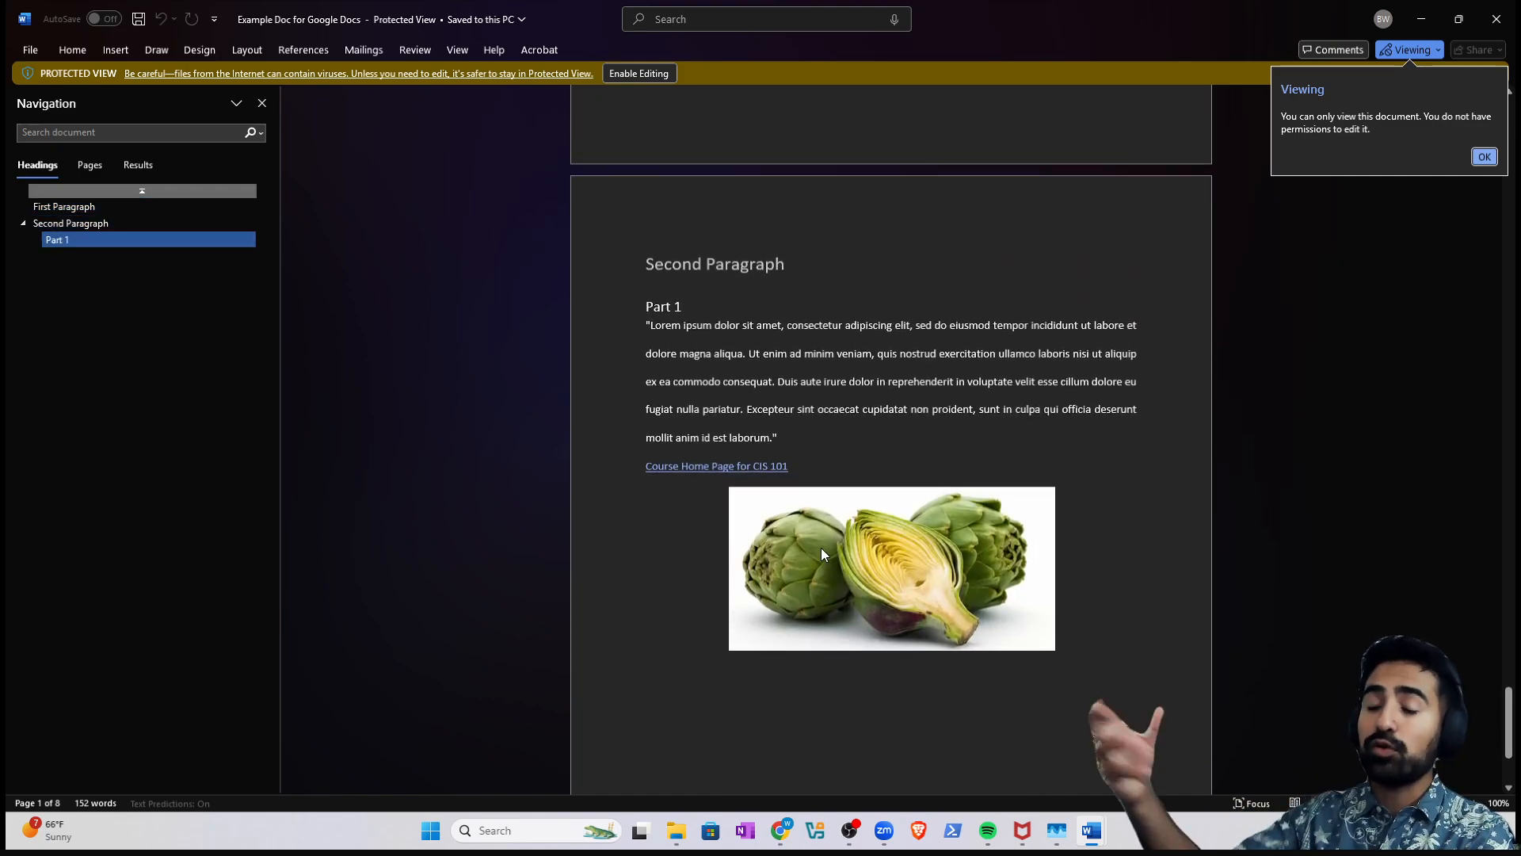
left_click(1496, 21)
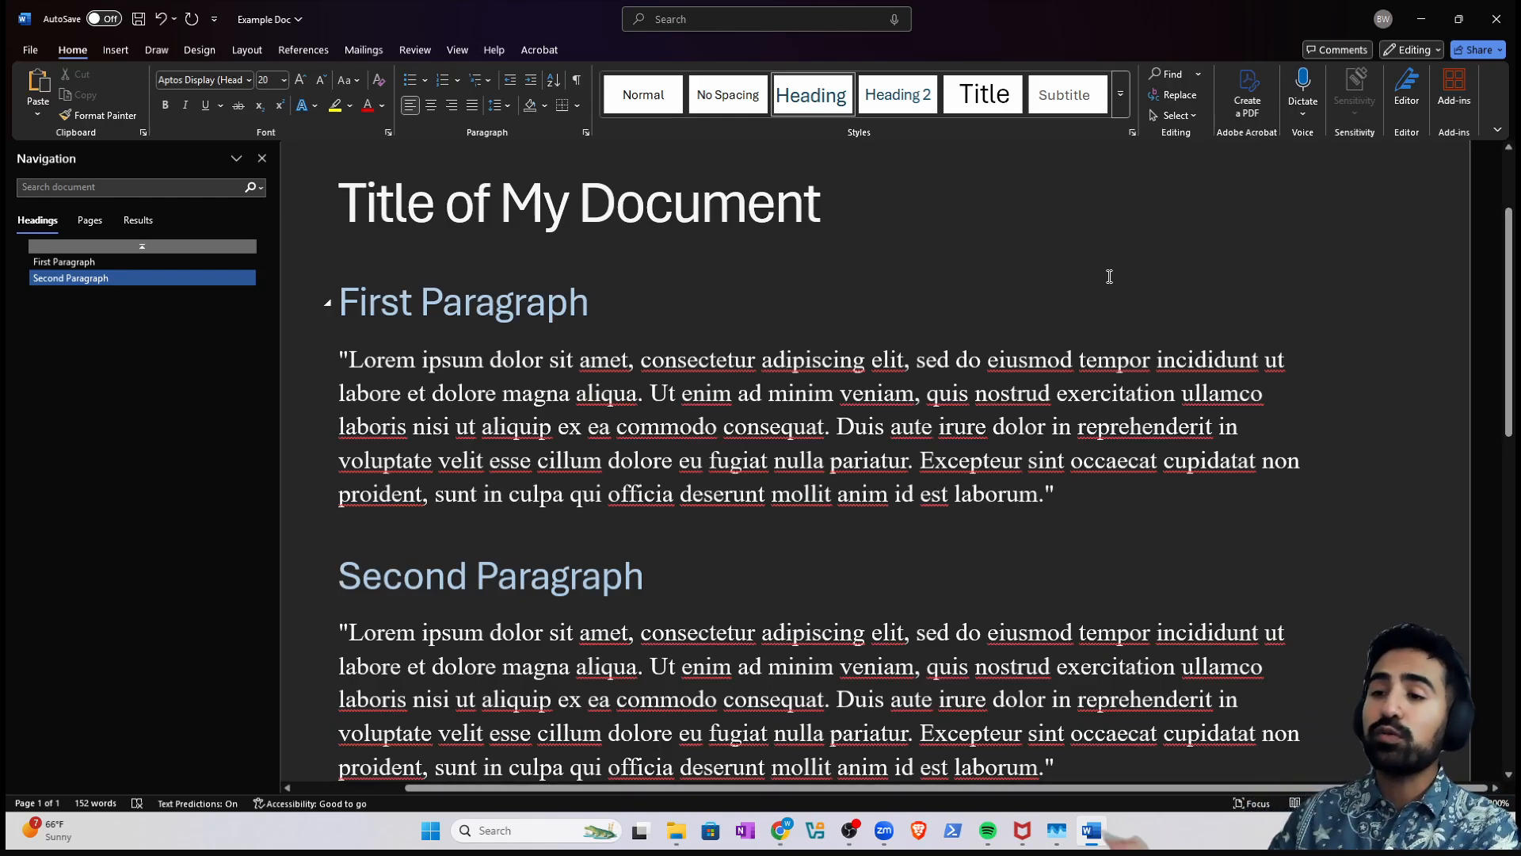
left_click(1498, 18)
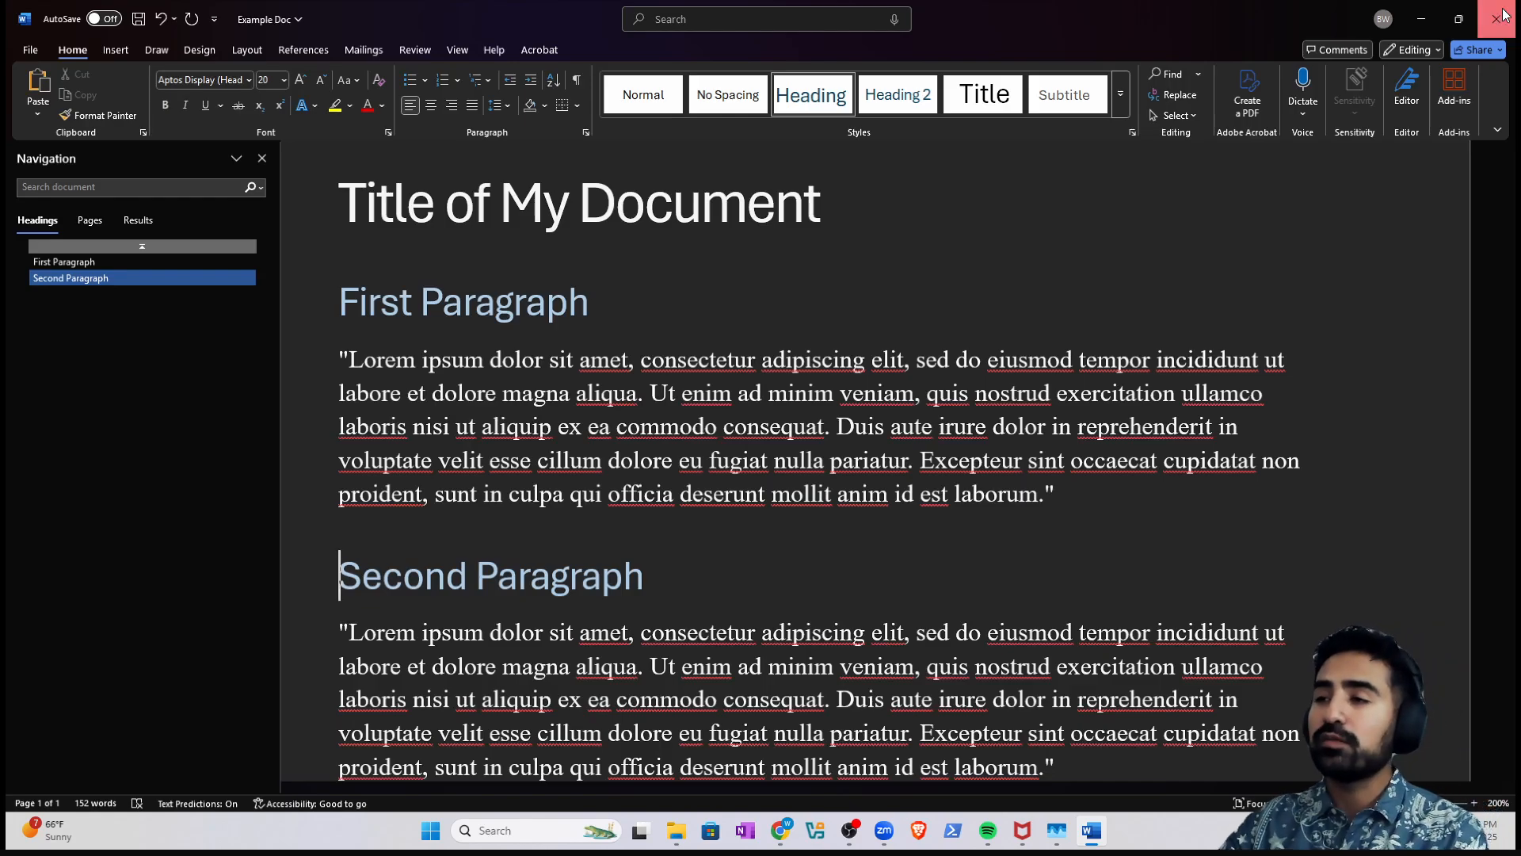
left_click(749, 624)
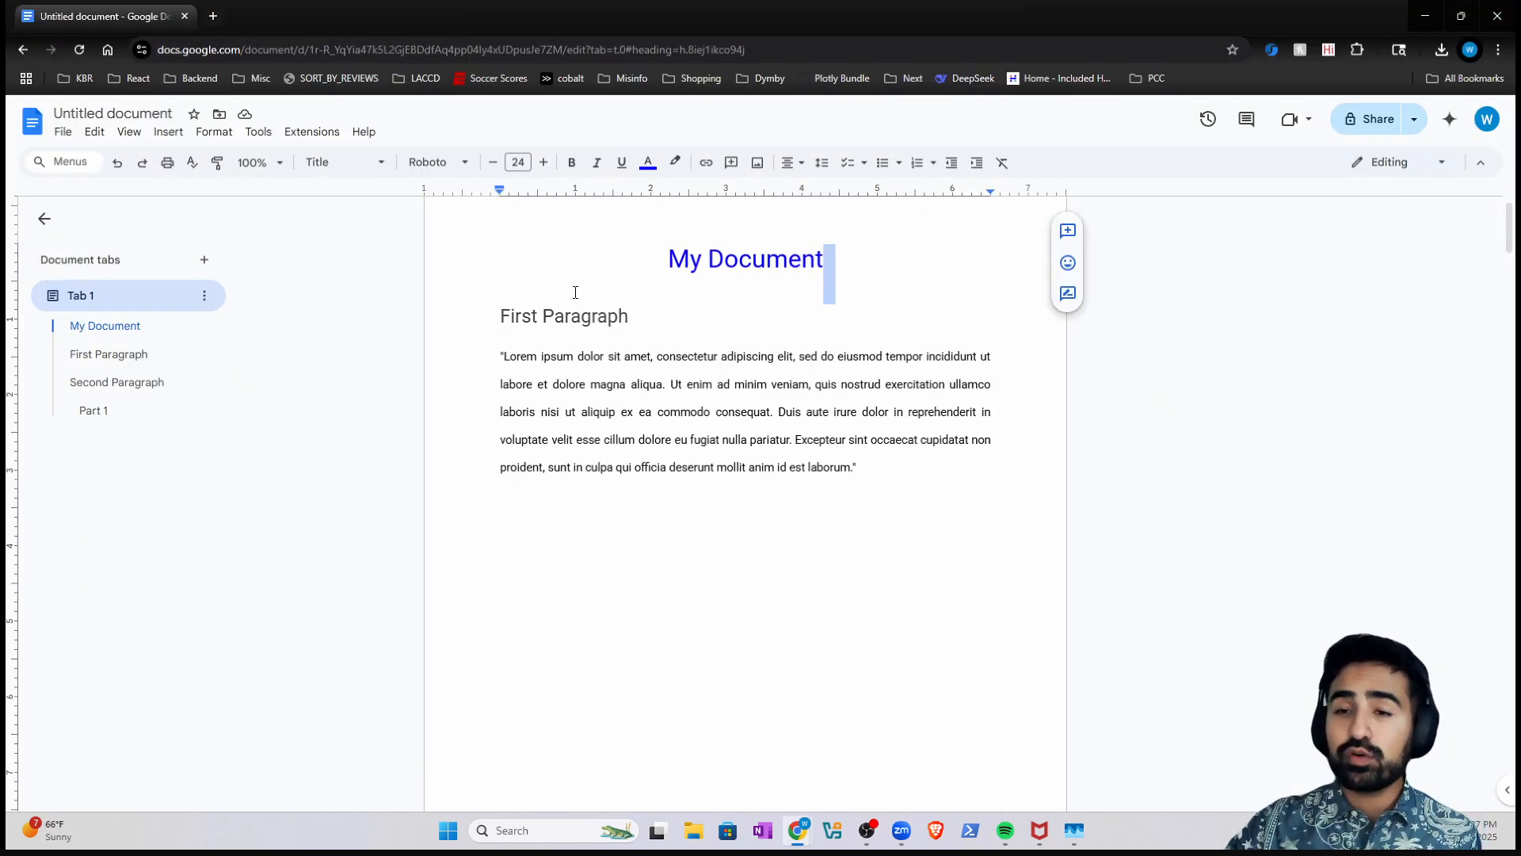
- Change the Google Docs file name from Untitled document to 'Example Doc'
left_click(577, 292)
scroll(631, 334, "up", 1)
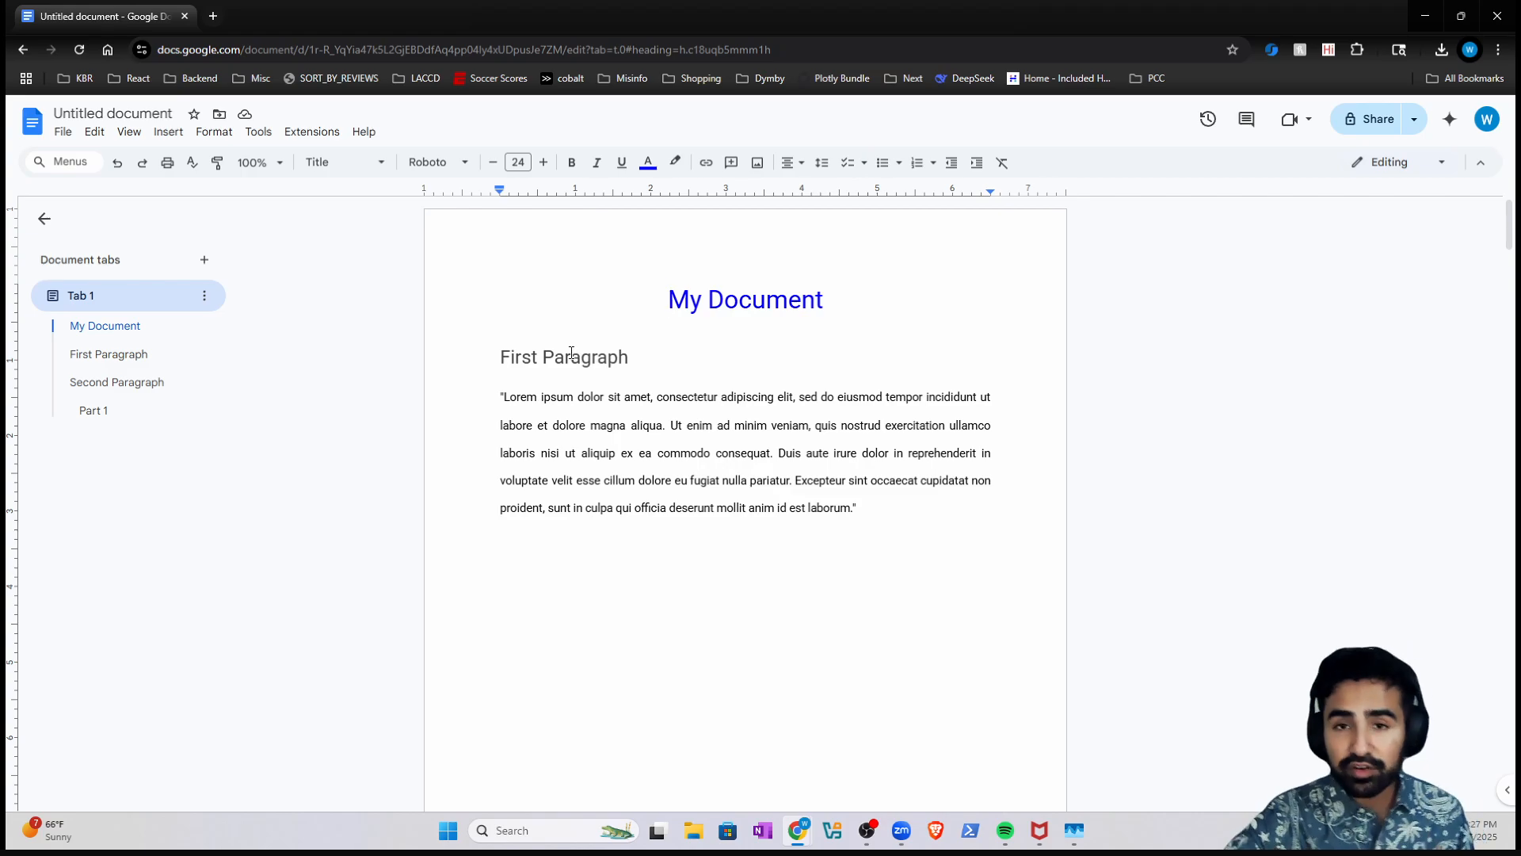
left_click(110, 117)
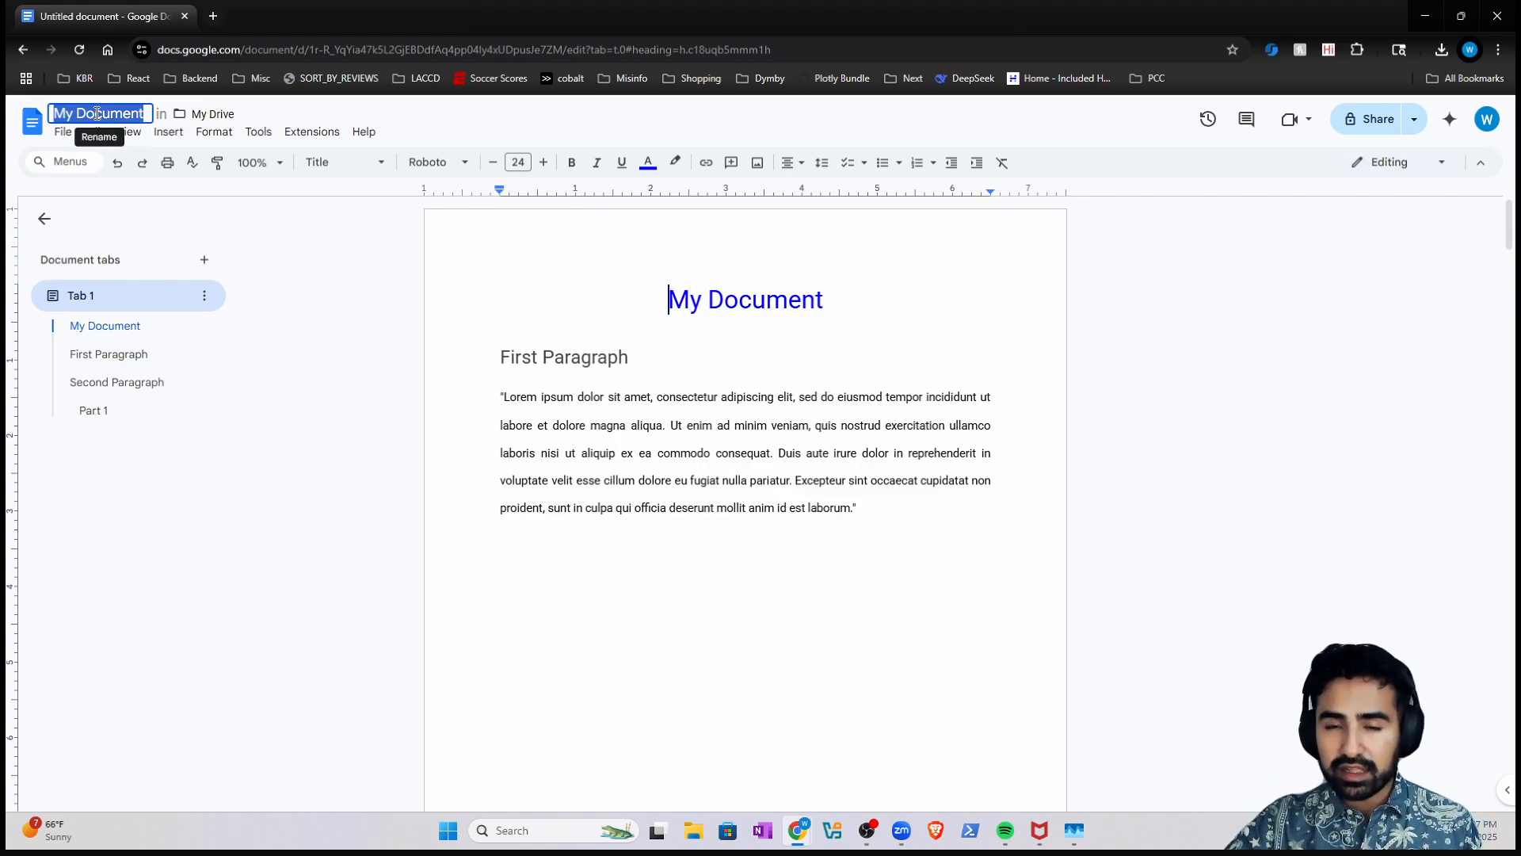
triple_click(737, 298)
left_click(630, 399)
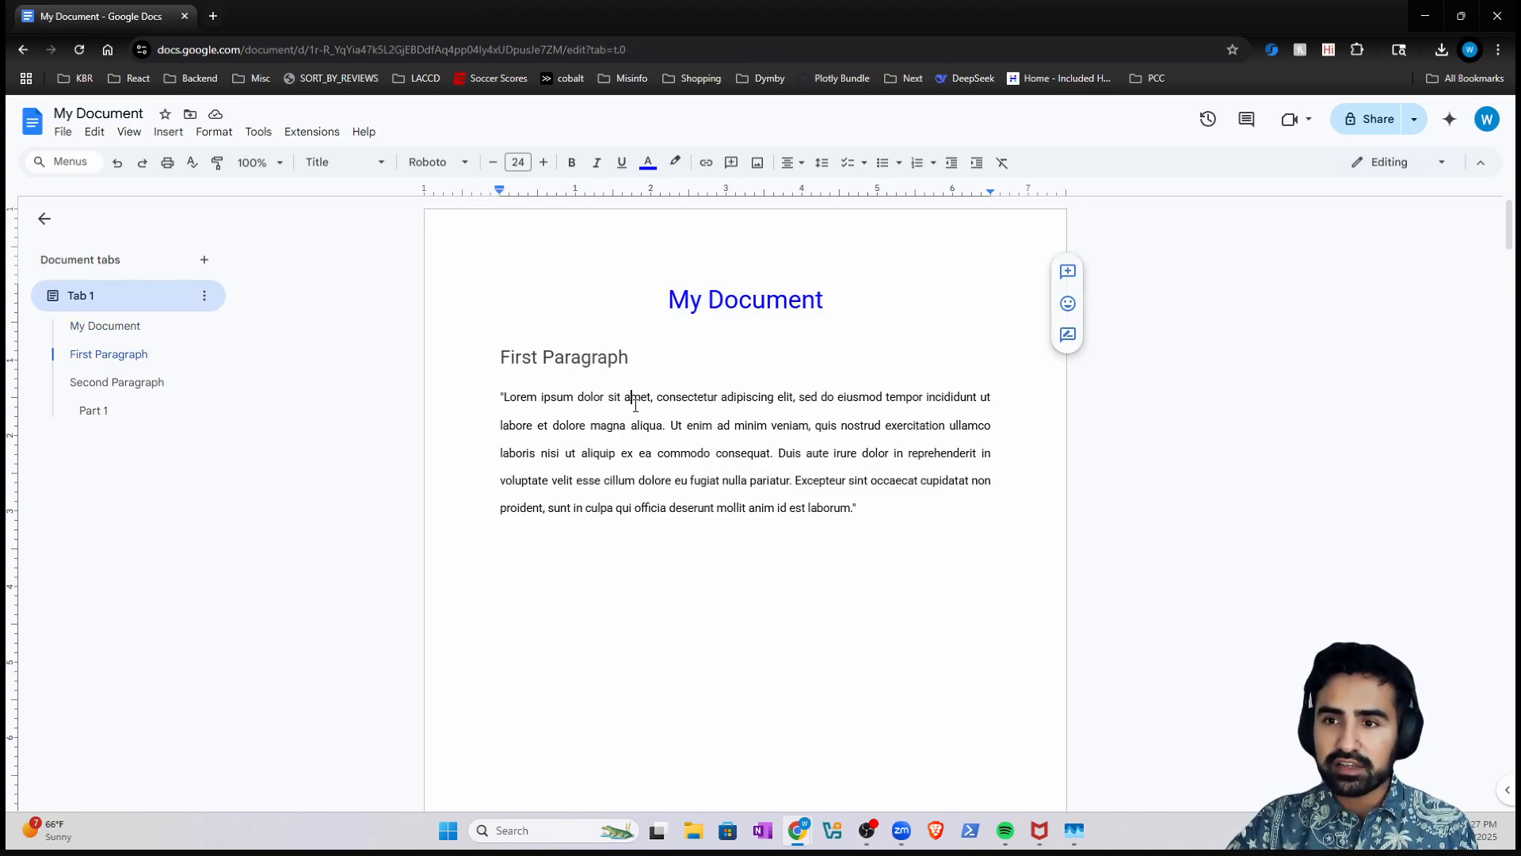
left_click(636, 362)
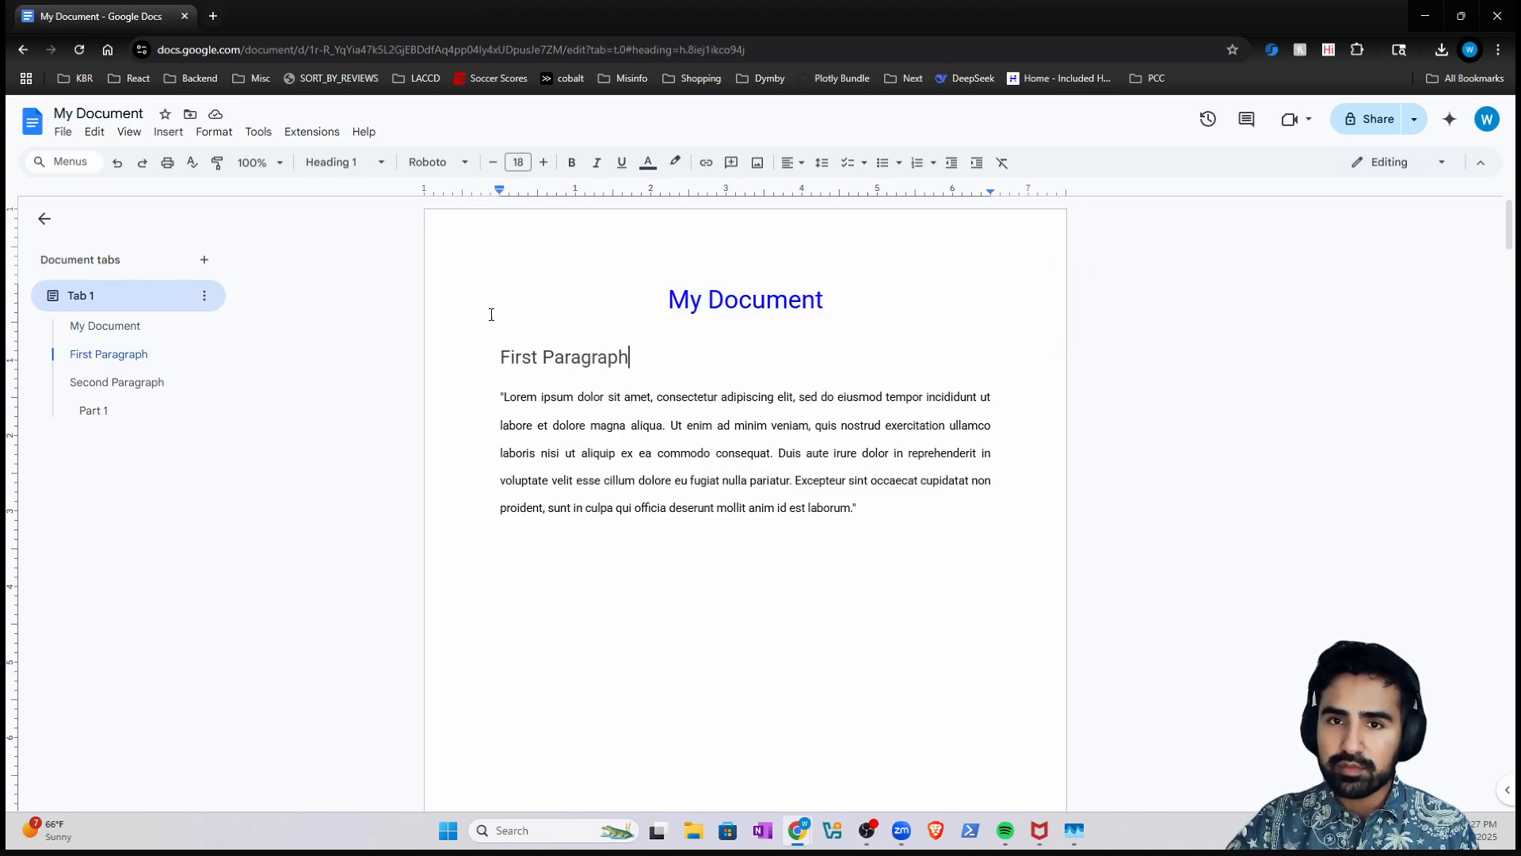
left_click(112, 110)
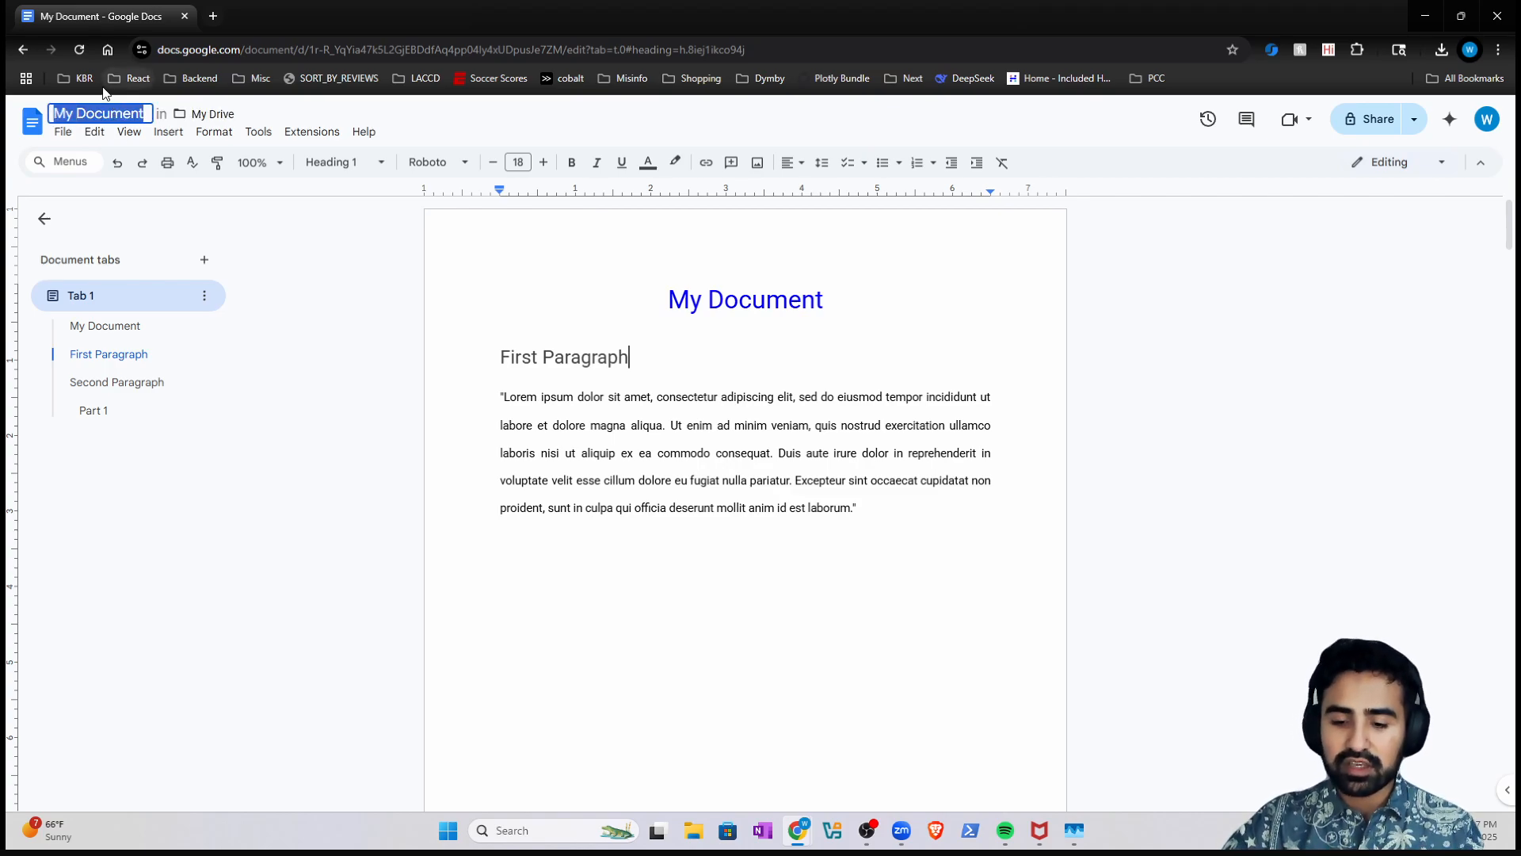
type("Example Doc")
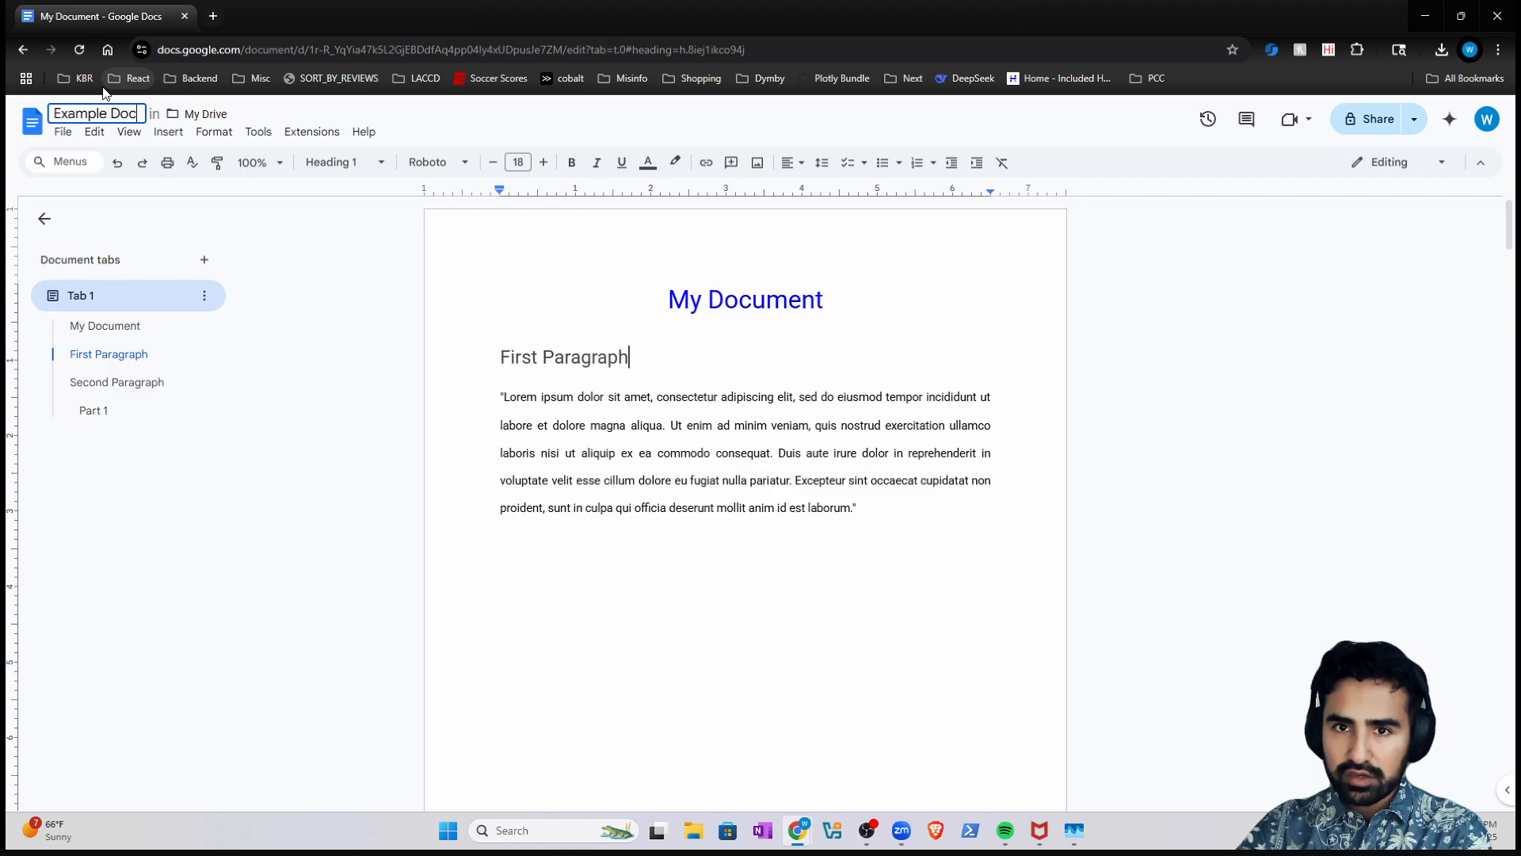
left_click(614, 686)
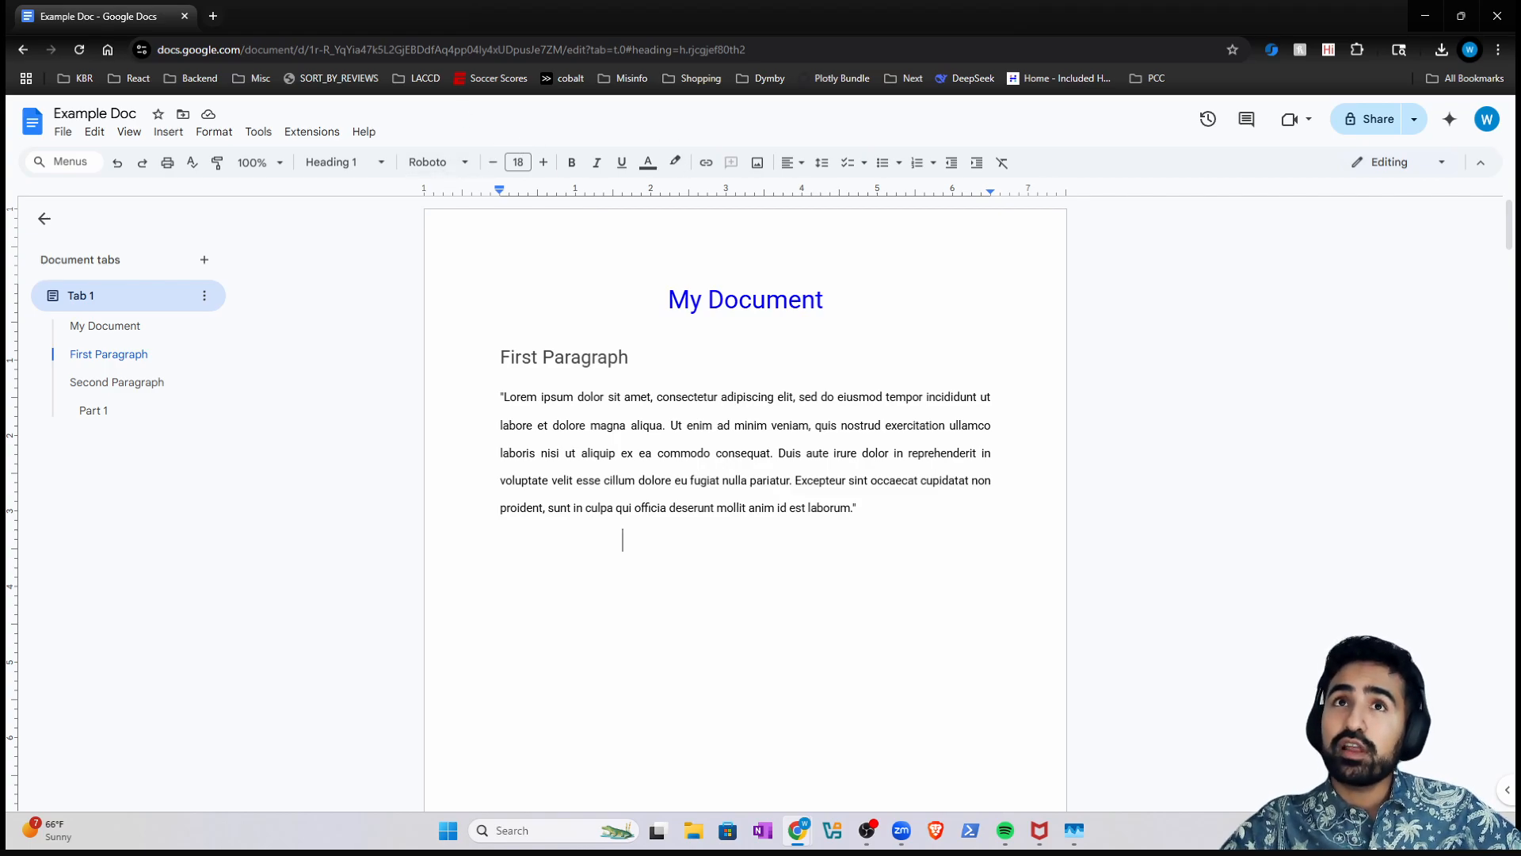
- Open the CIS 101 Lab #1 assignment document in a new tab, then return to Example Doc
left_click_drag(1023, 37, 358, 16)
scroll(369, 460, "down", 1)
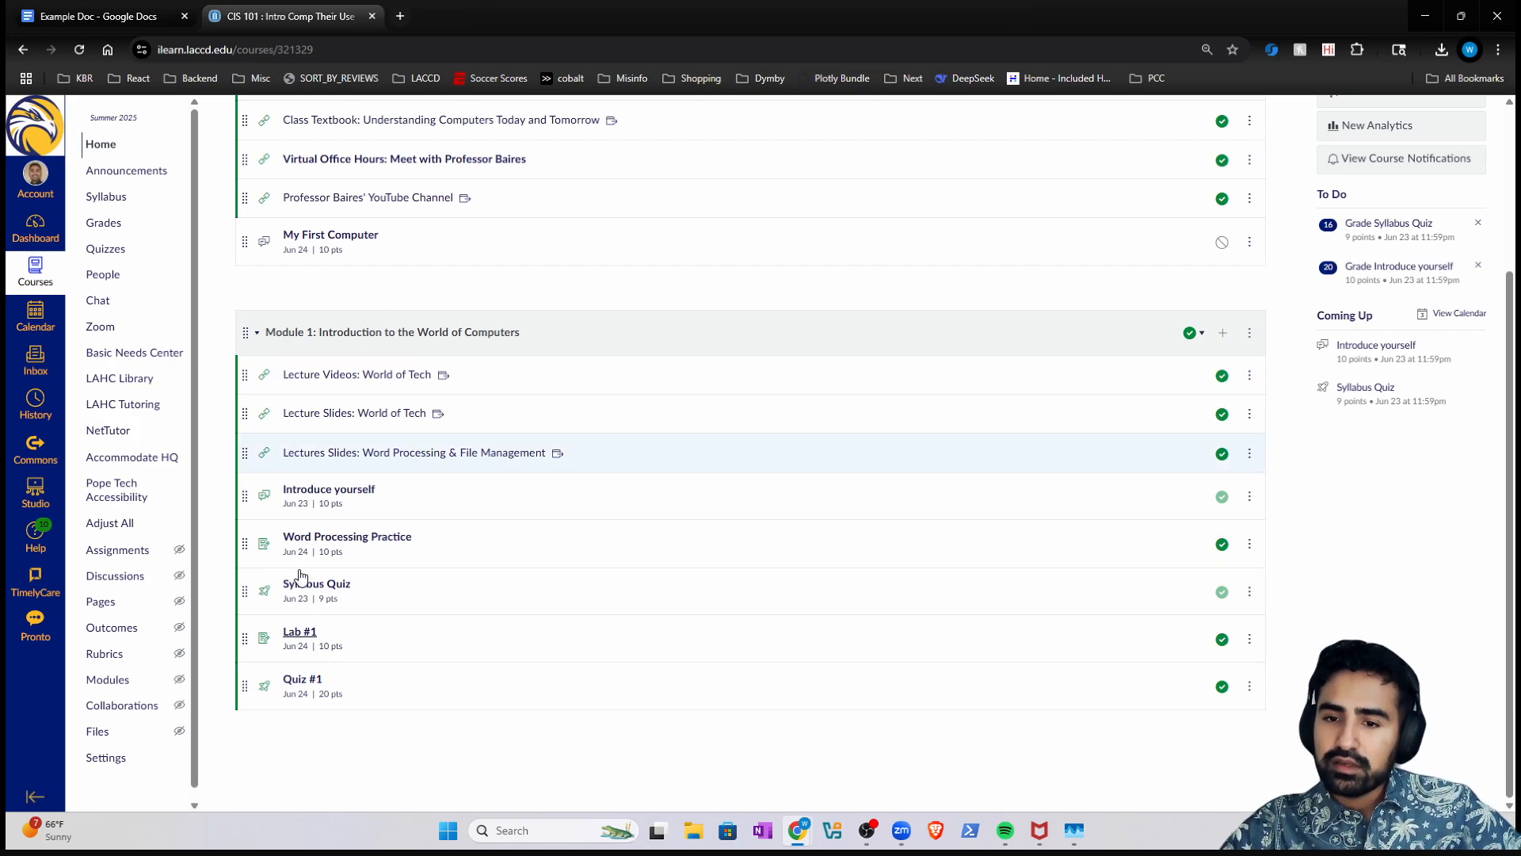
left_click(307, 635)
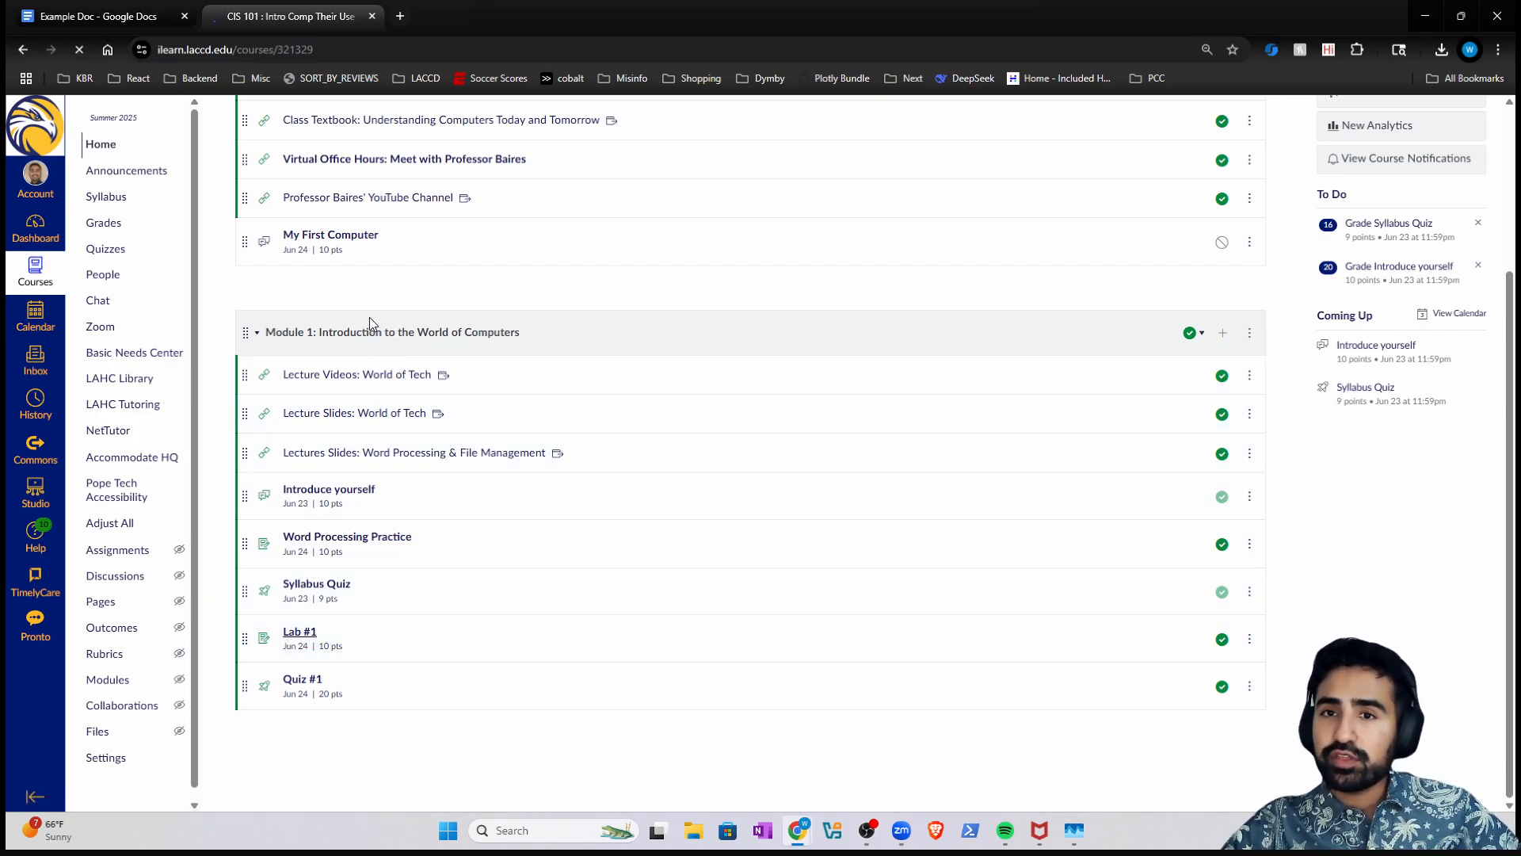
left_click(370, 265)
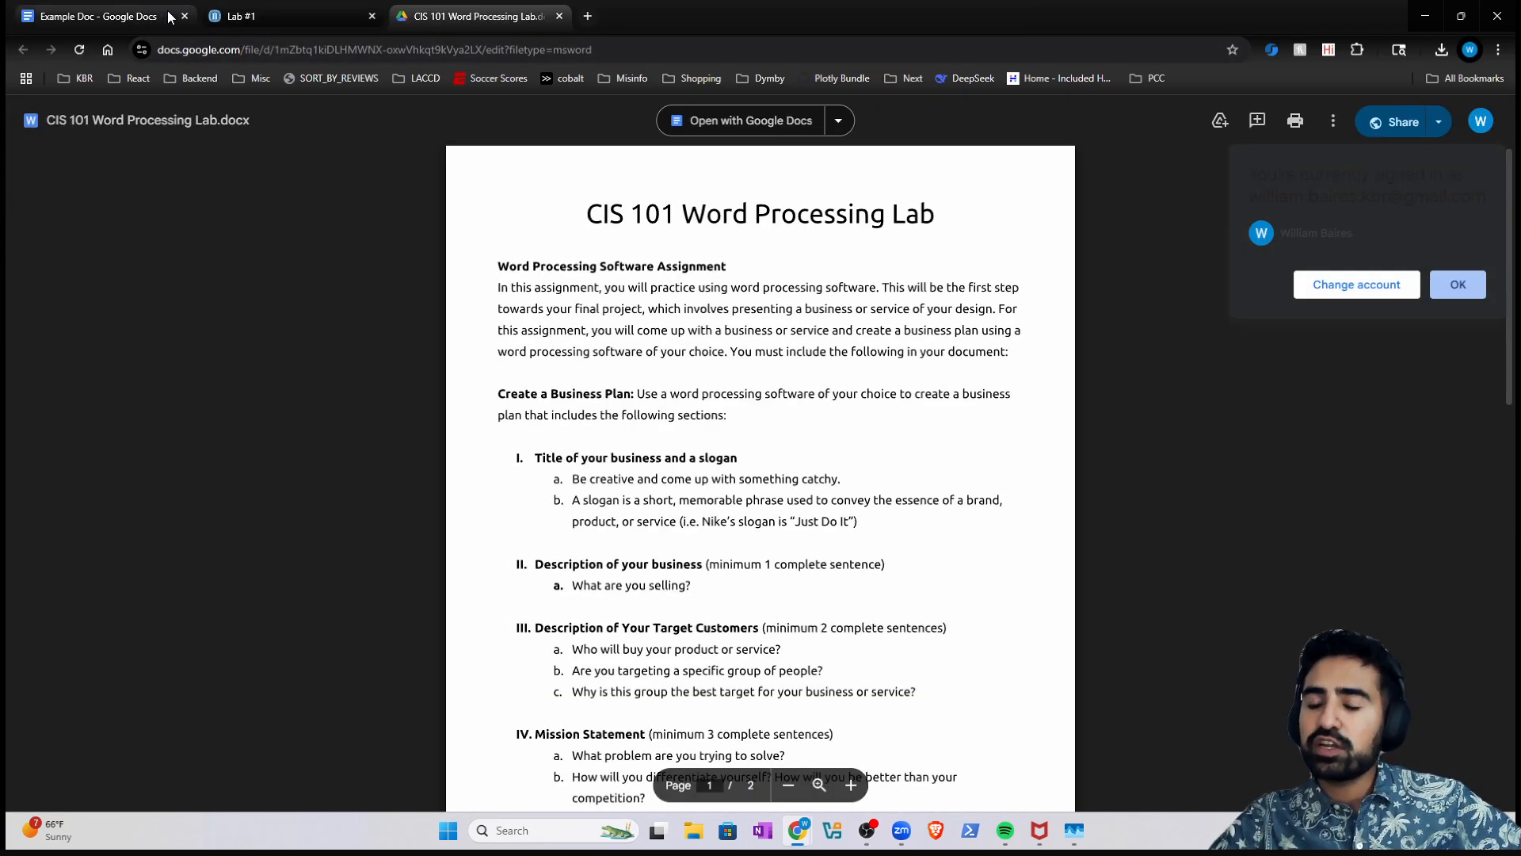
mouse_move(169, 22)
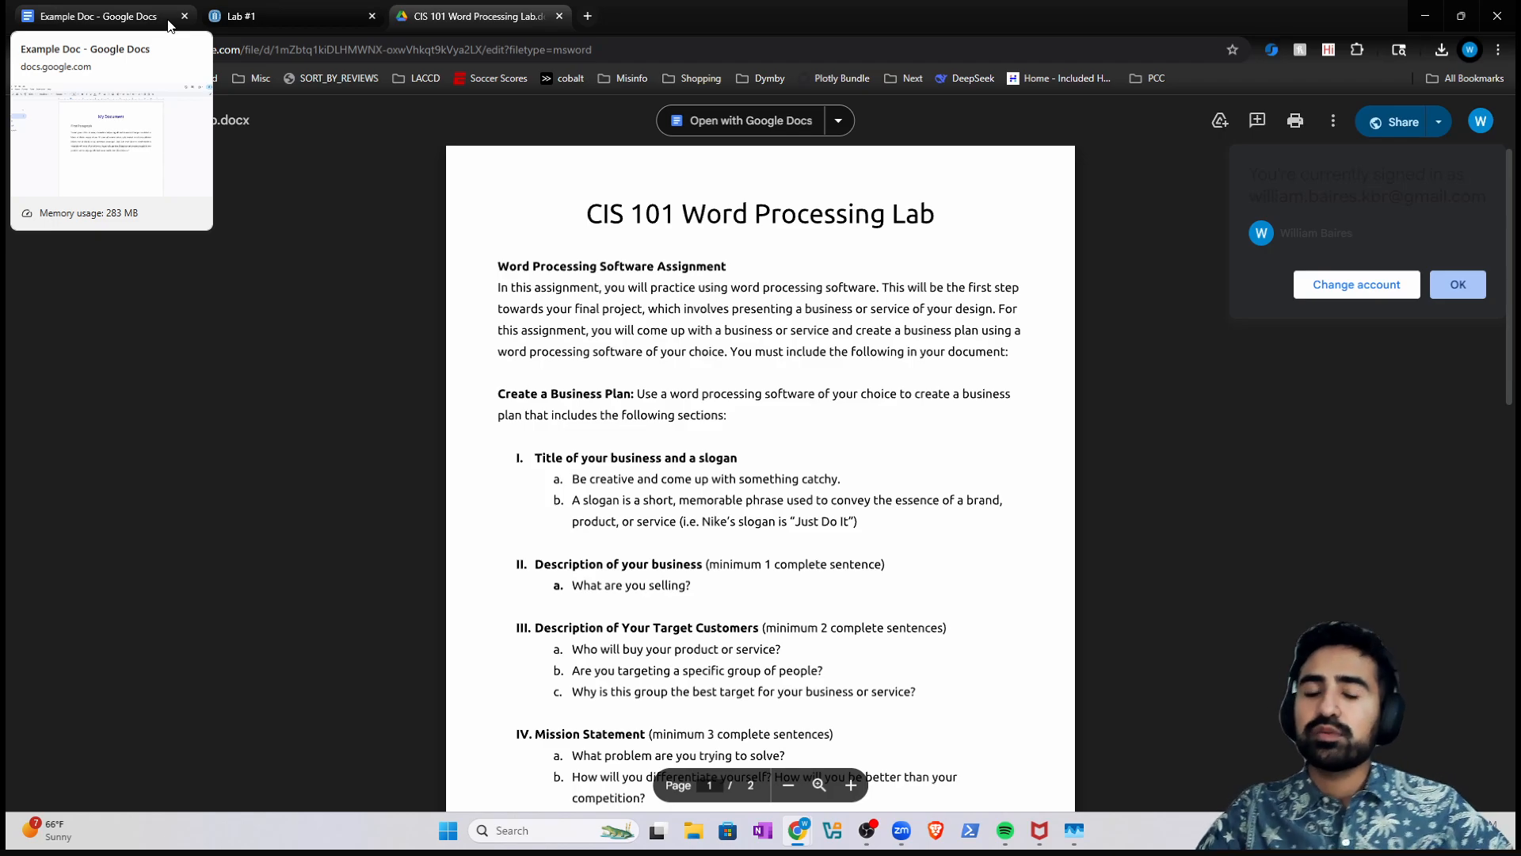
left_click(119, 16)
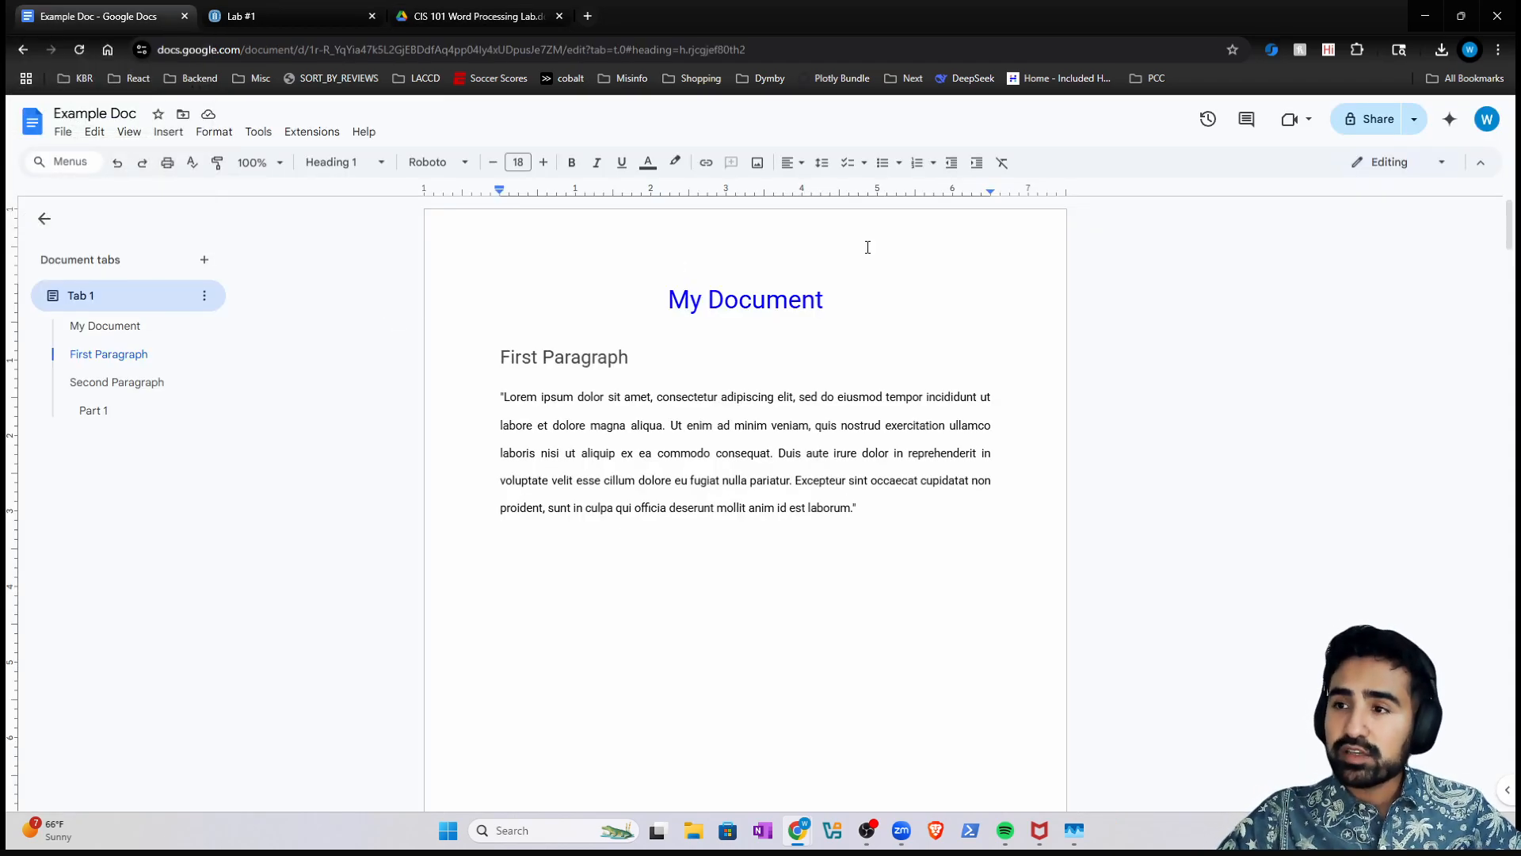
- Open Example Doc's sharing settings and add a recipient by their school e-mail address
left_click(1359, 126)
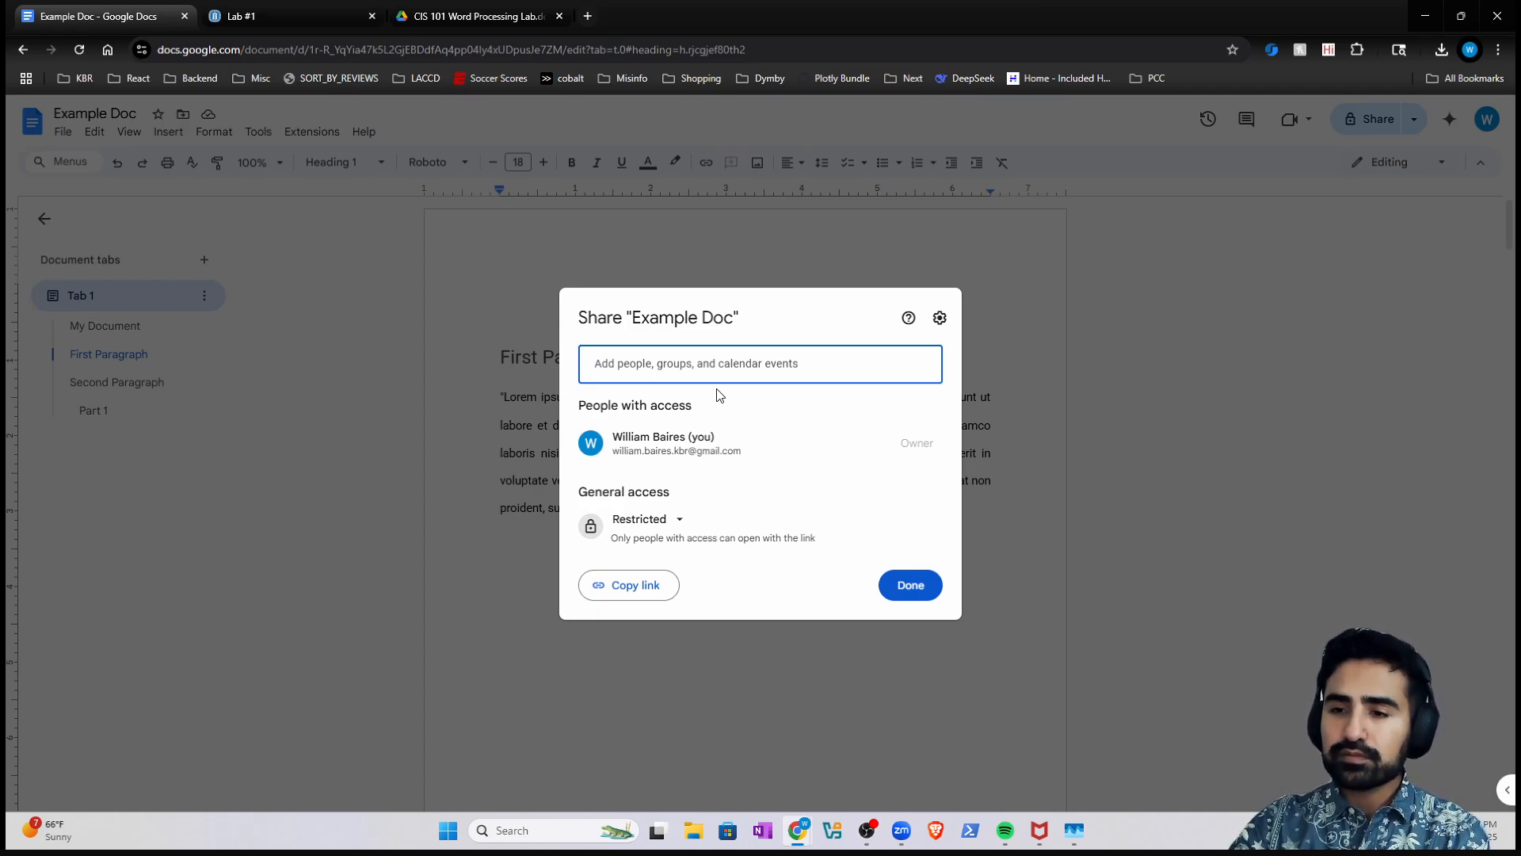
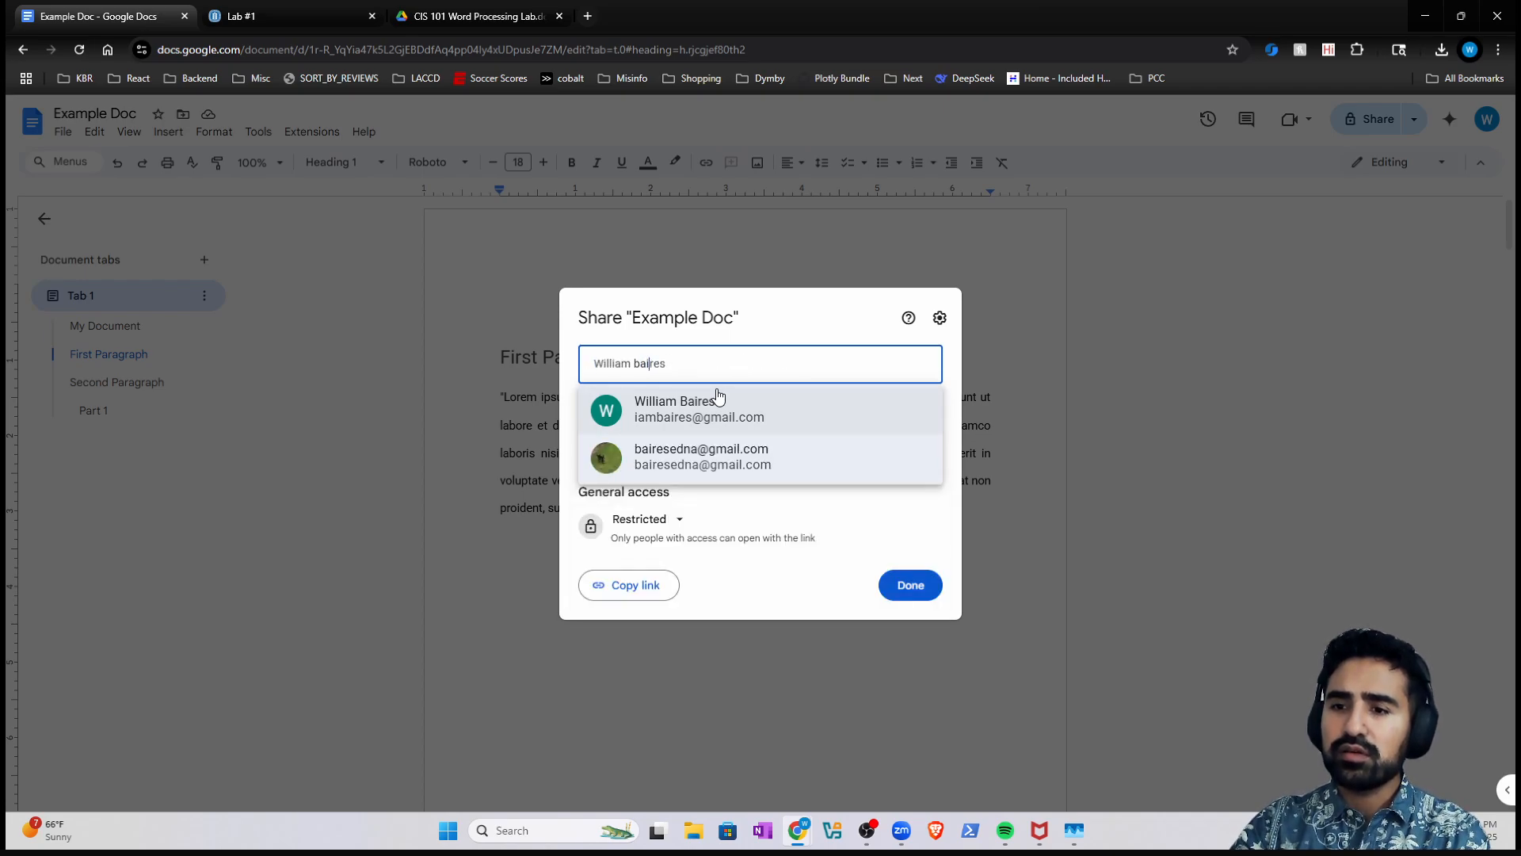
key("ctrl+a")
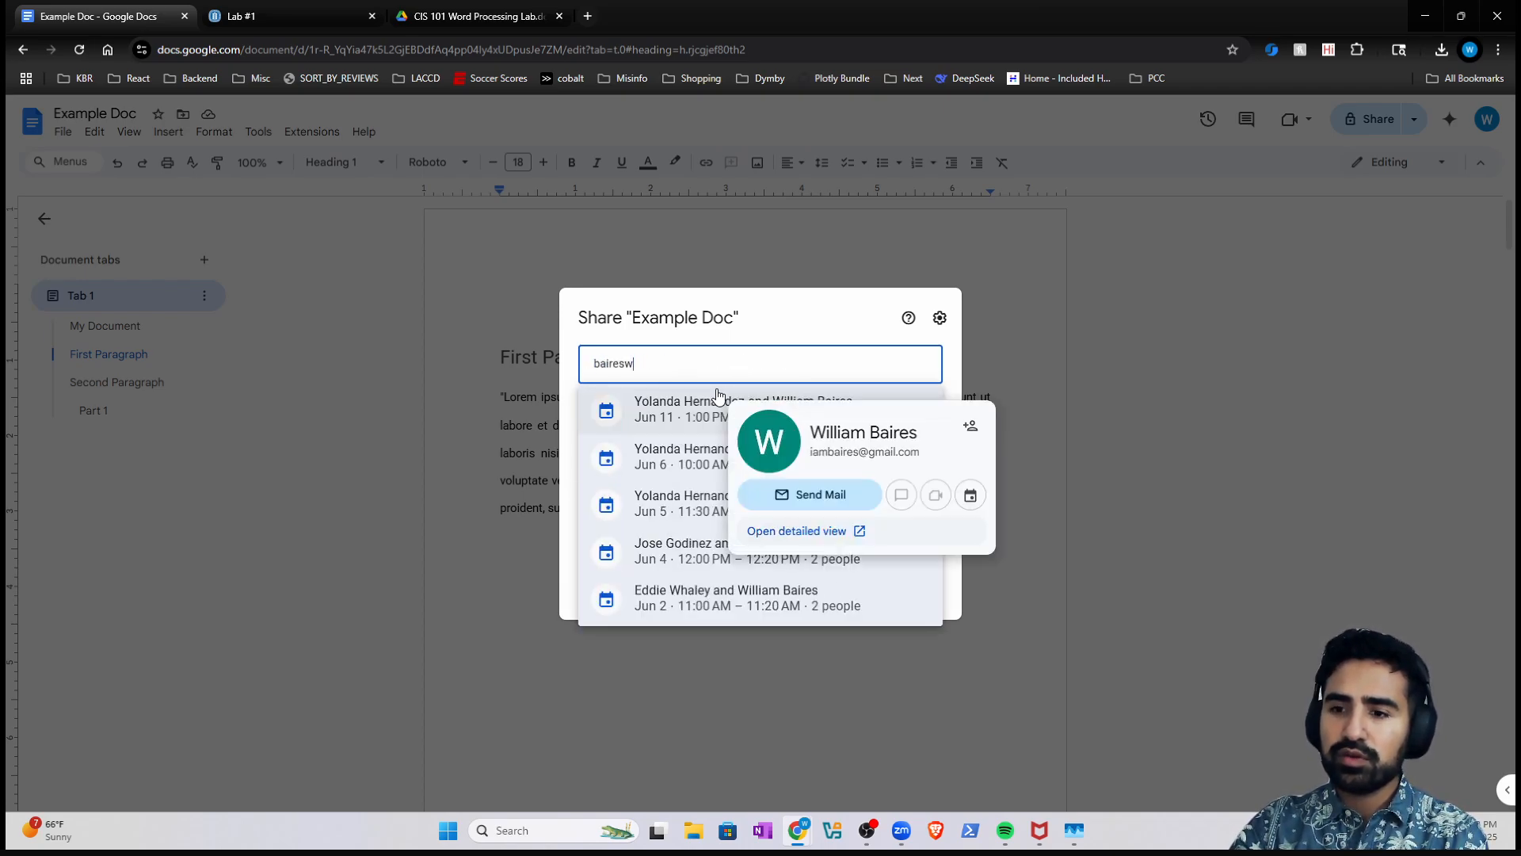
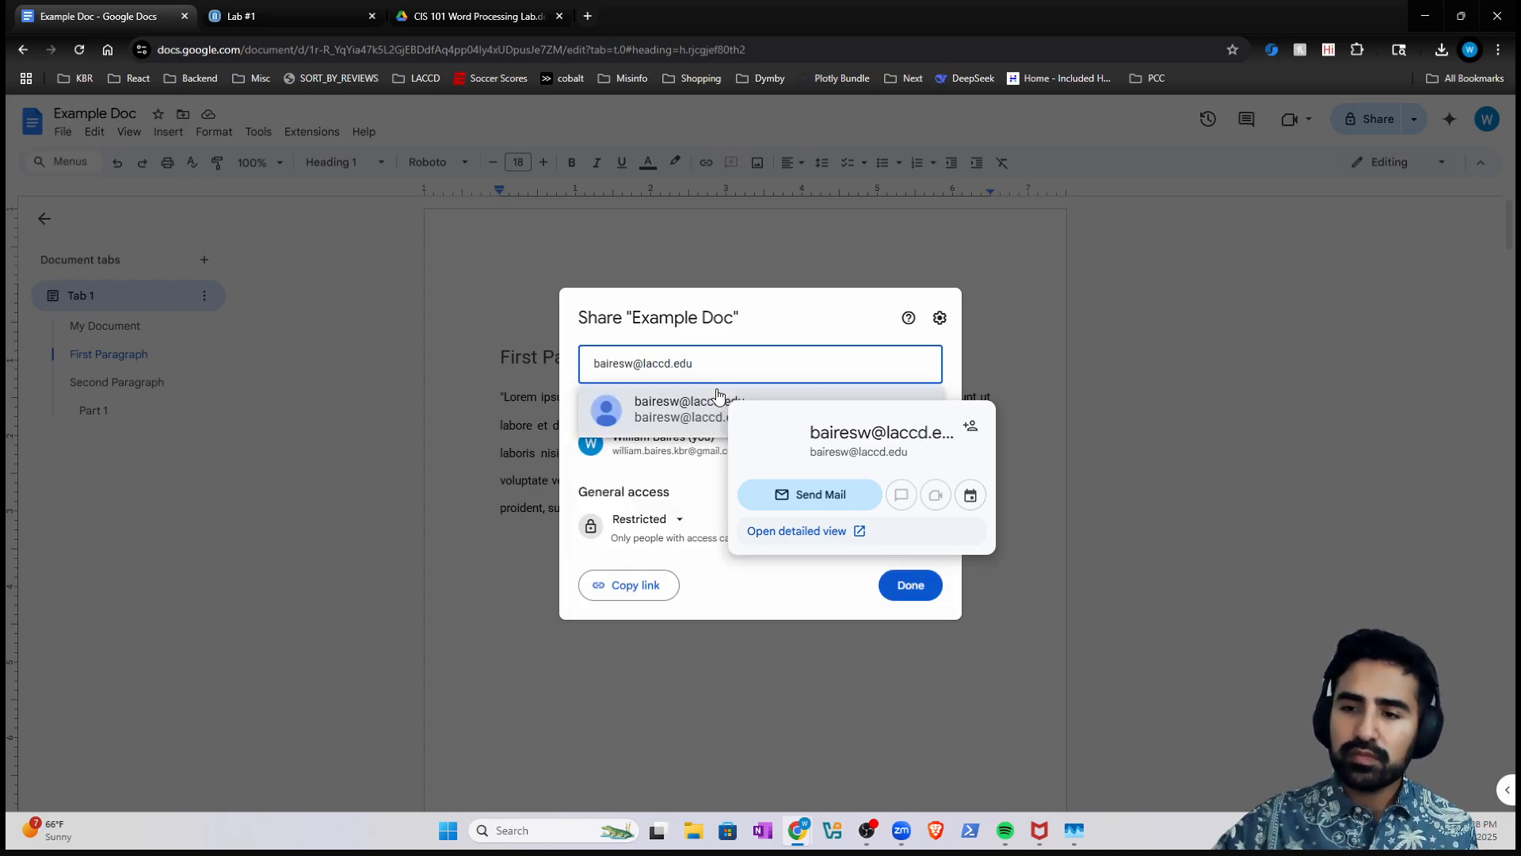
left_click(683, 414)
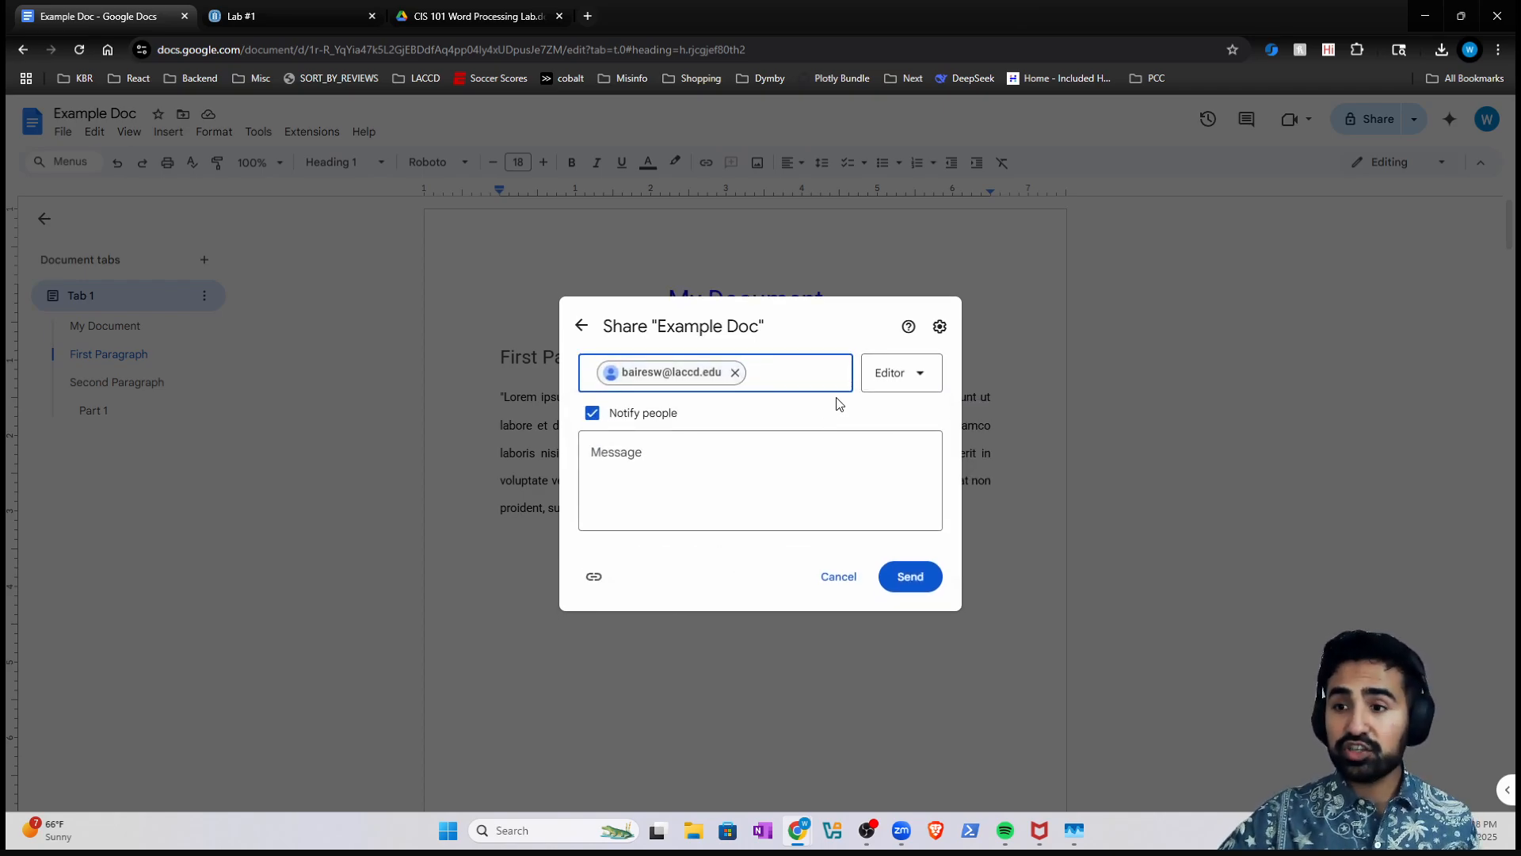
- Try Commenter, then Viewer, for the recipient, then remove the recipient
left_click(889, 386)
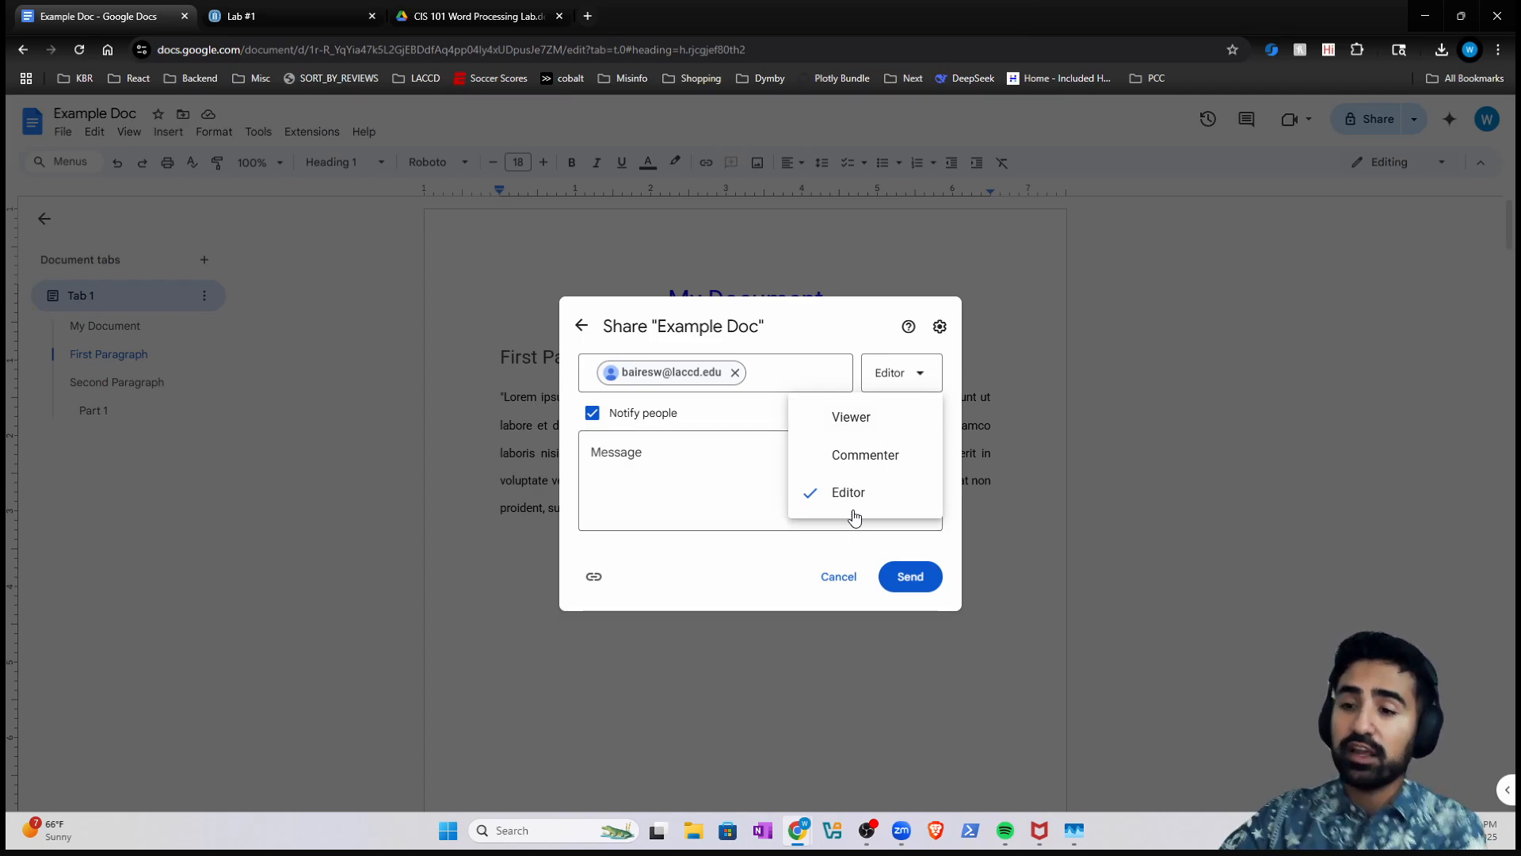
left_click(857, 458)
left_click(905, 369)
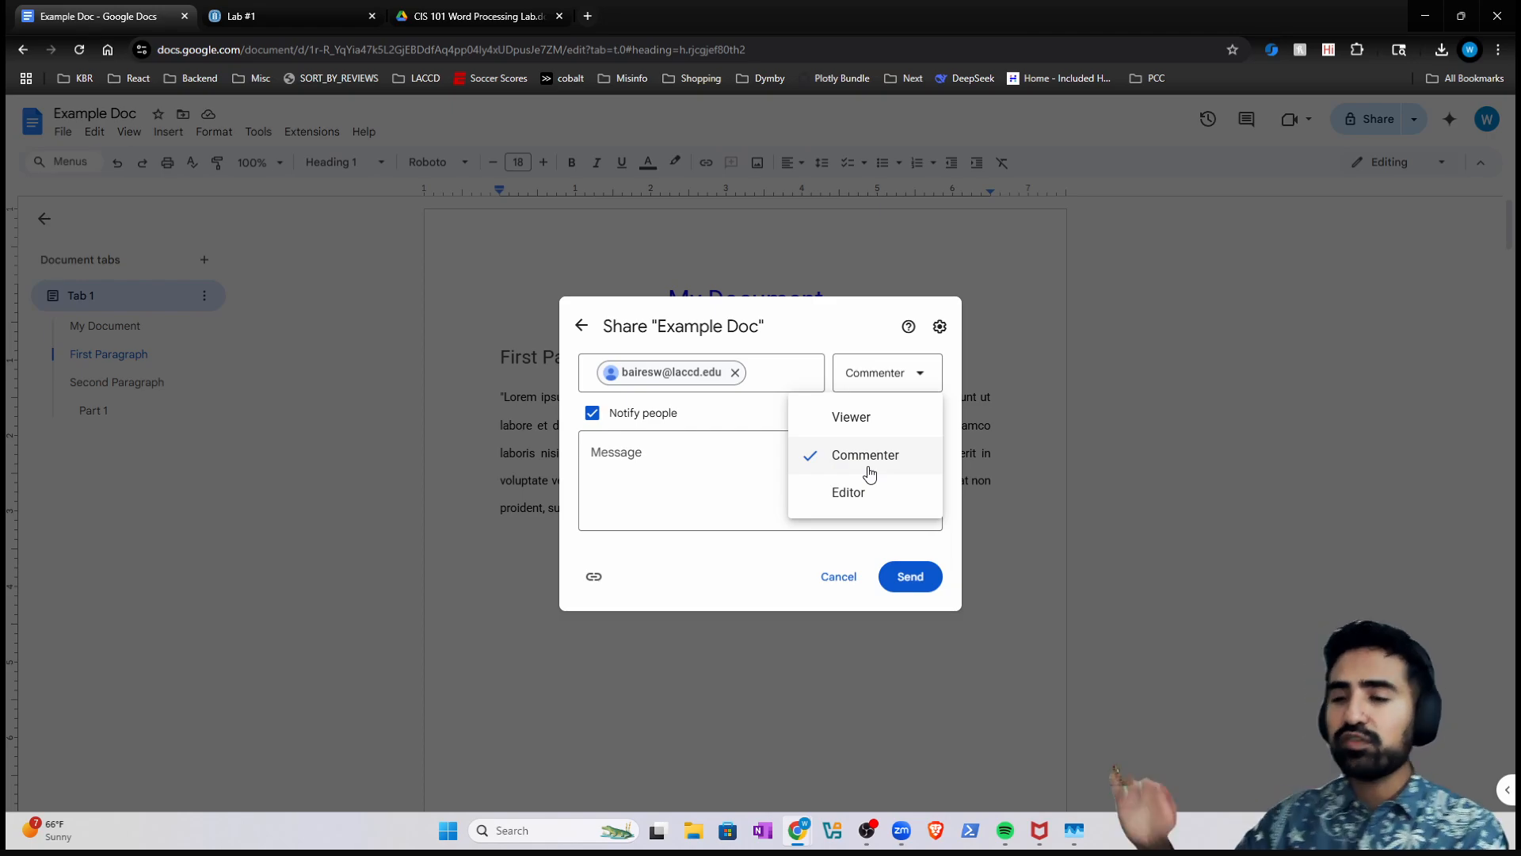
left_click(853, 424)
left_click(909, 373)
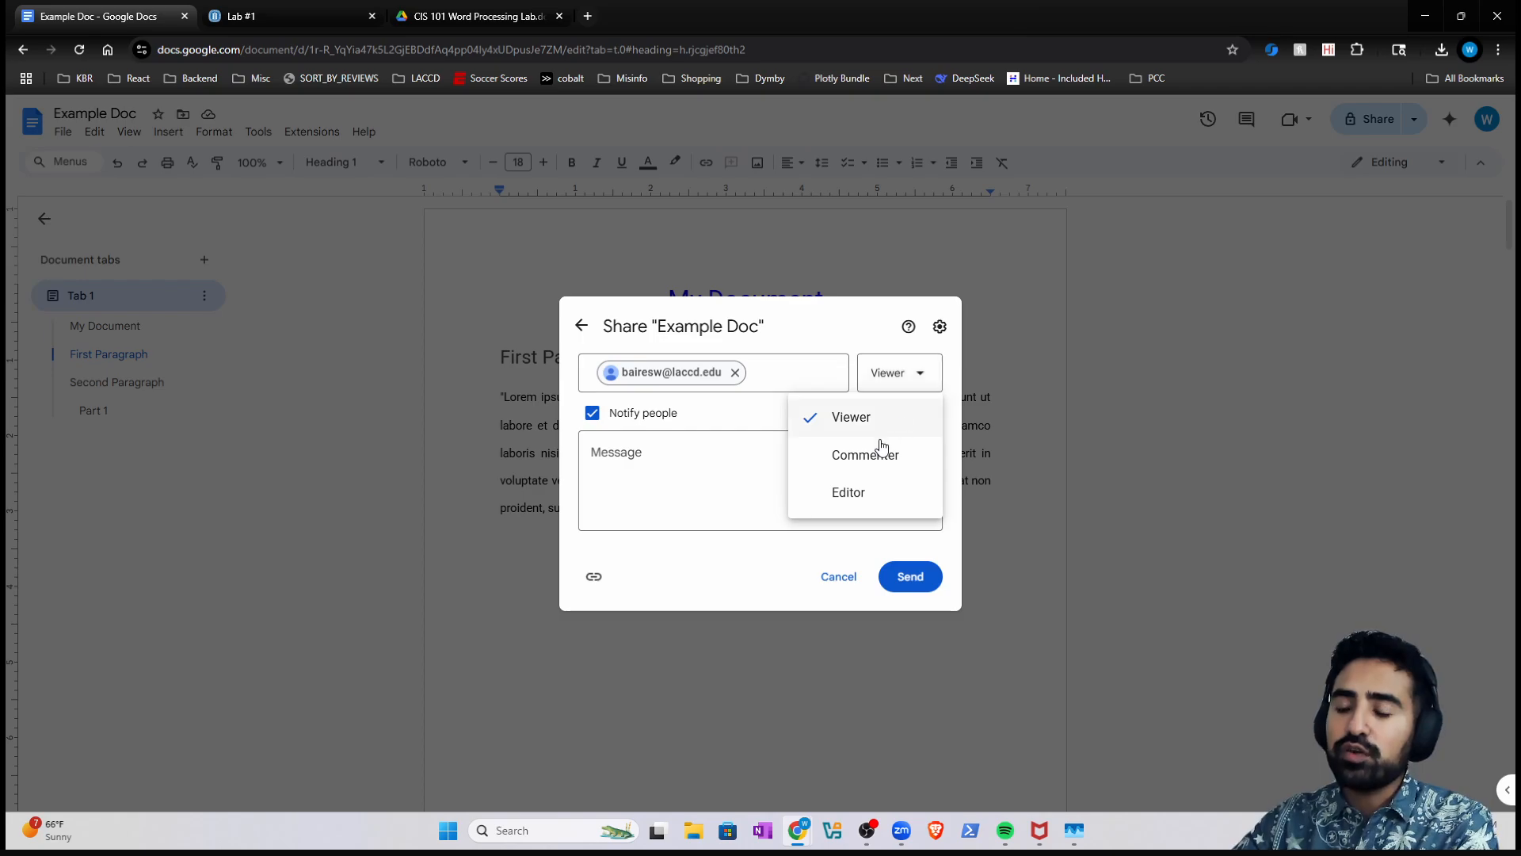
left_click(745, 488)
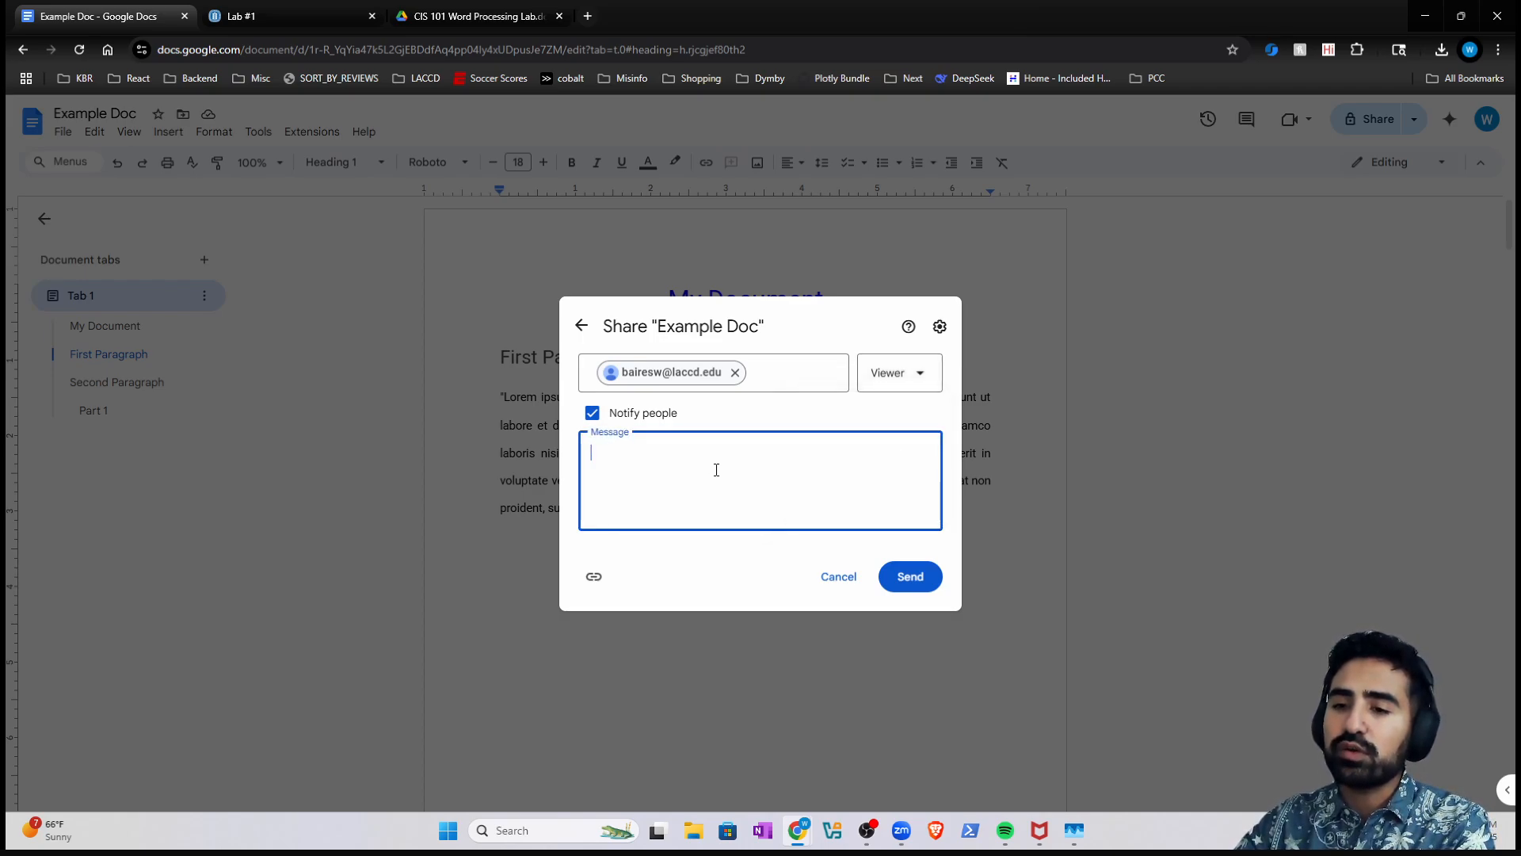
left_click(738, 379)
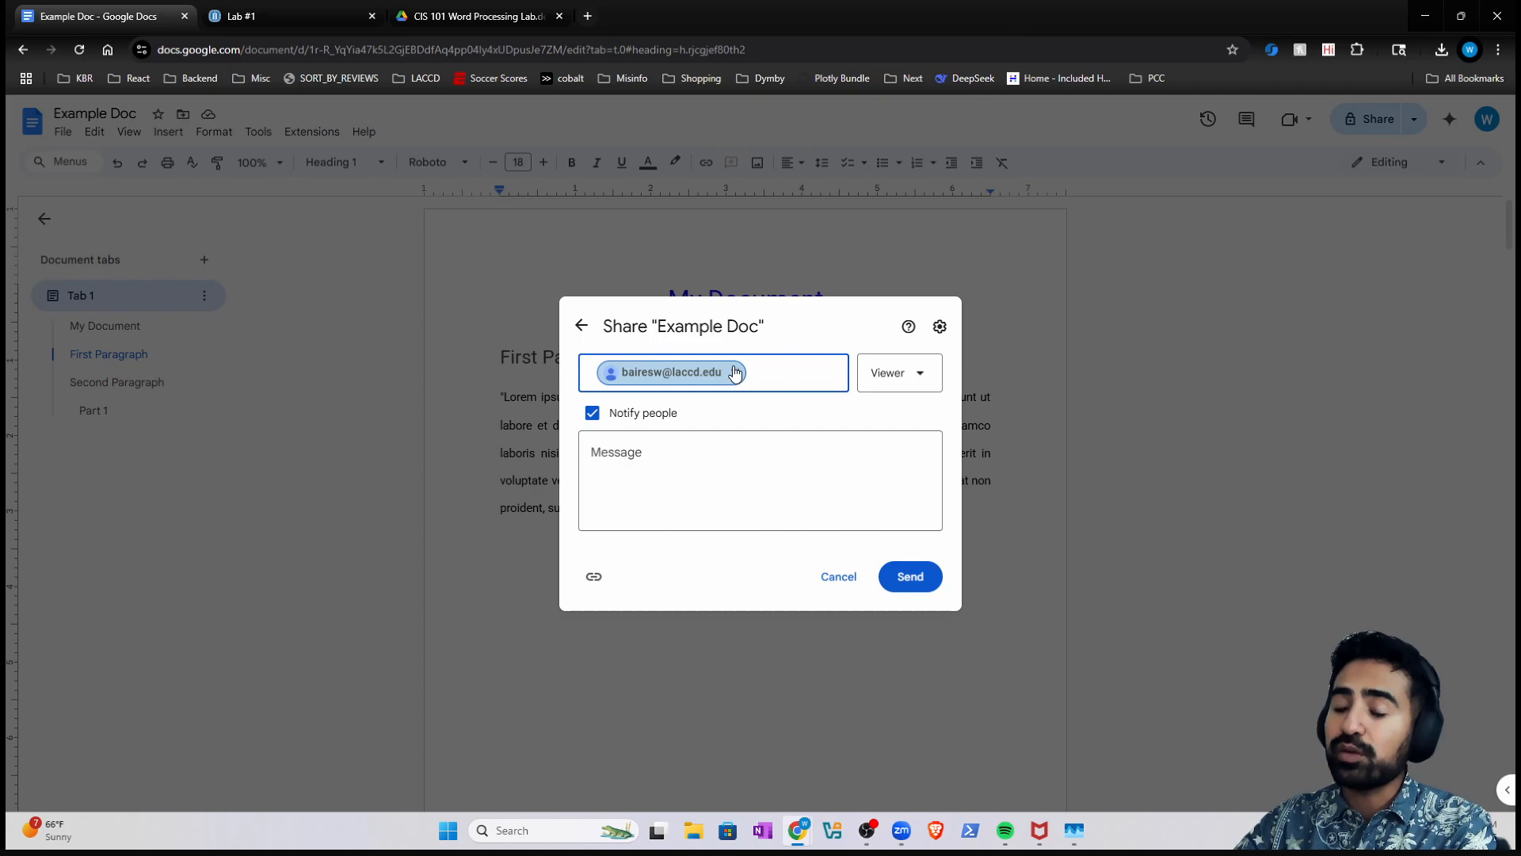
left_click(736, 373)
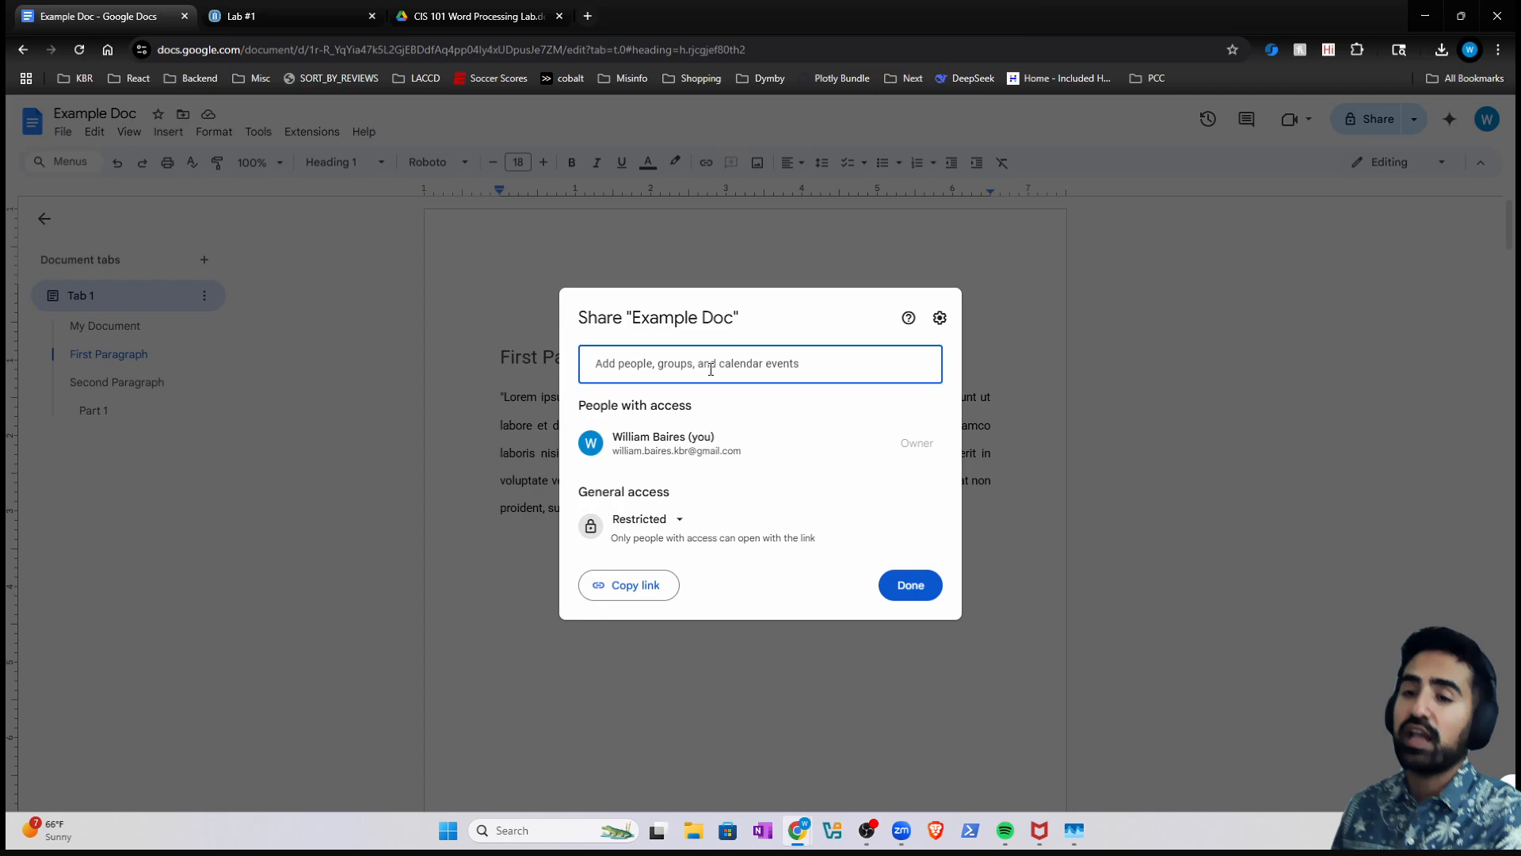
- Set general access to 'Anyone with the link' as Viewer and copy the sharing link
left_click(672, 526)
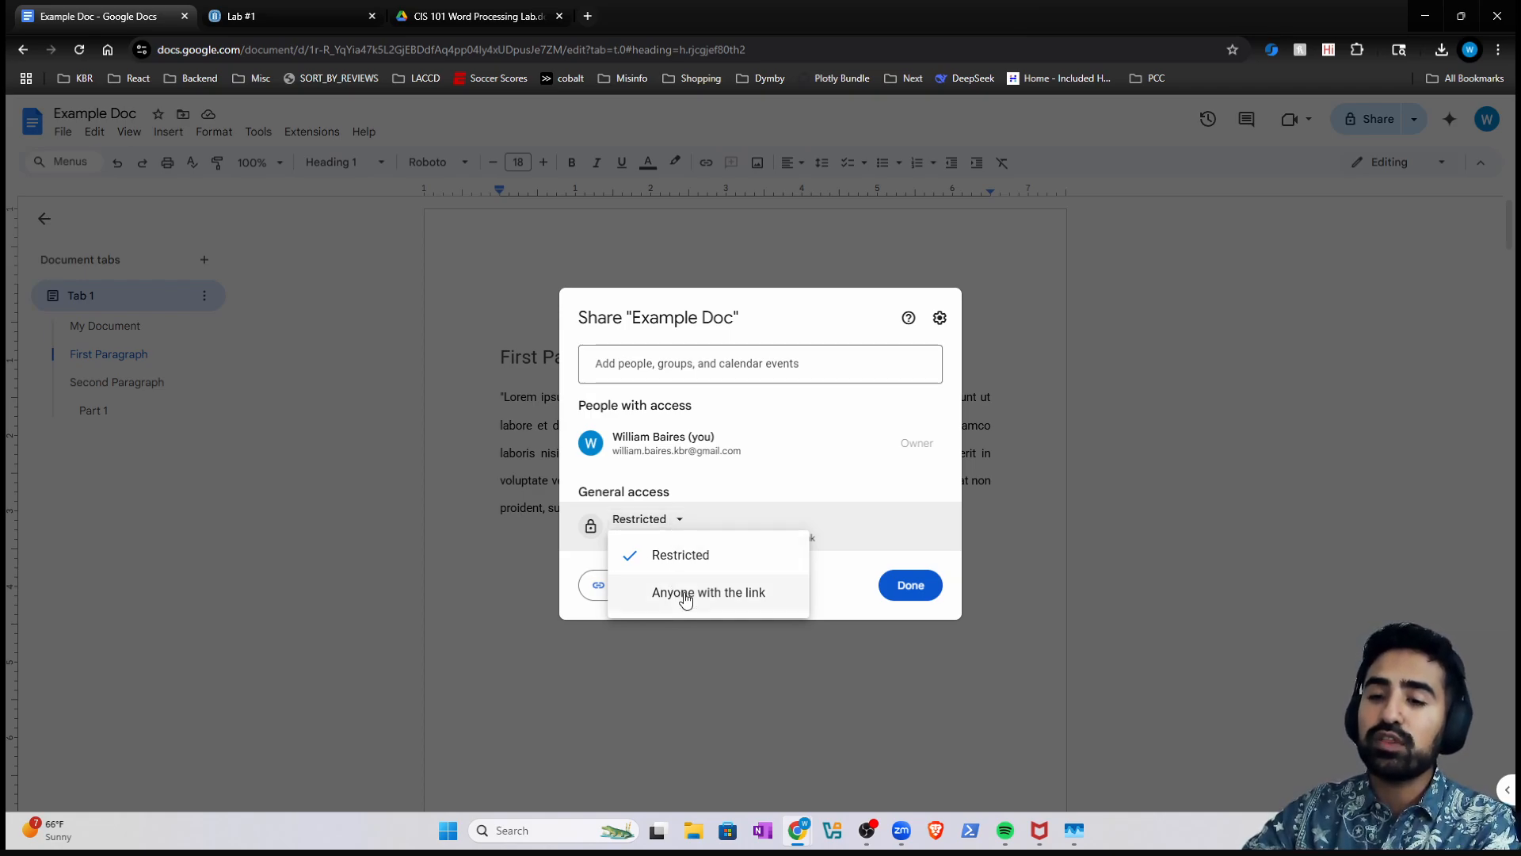
left_click(711, 507)
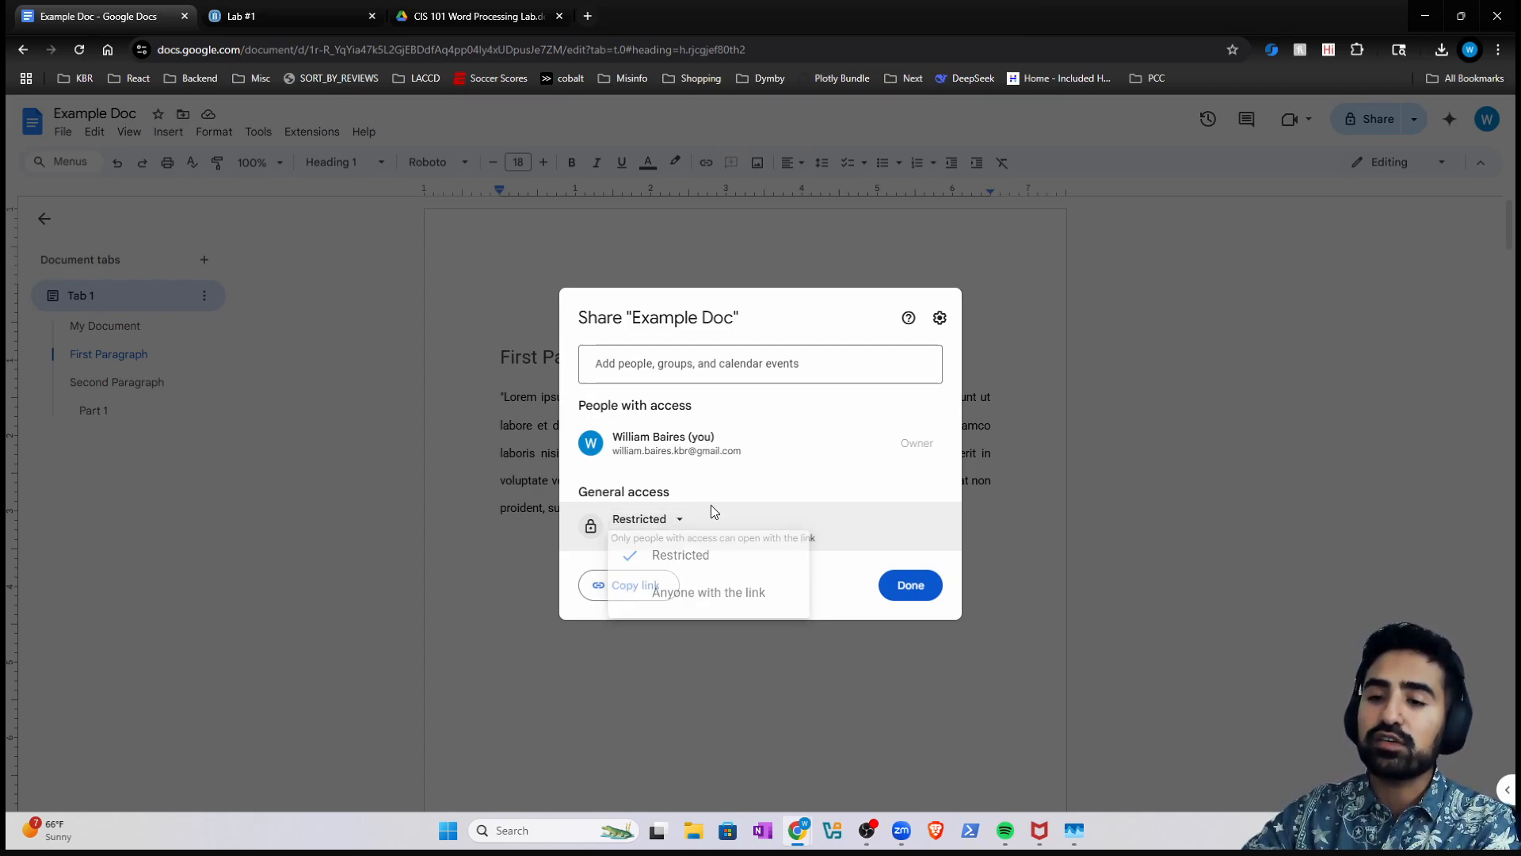
left_click(638, 524)
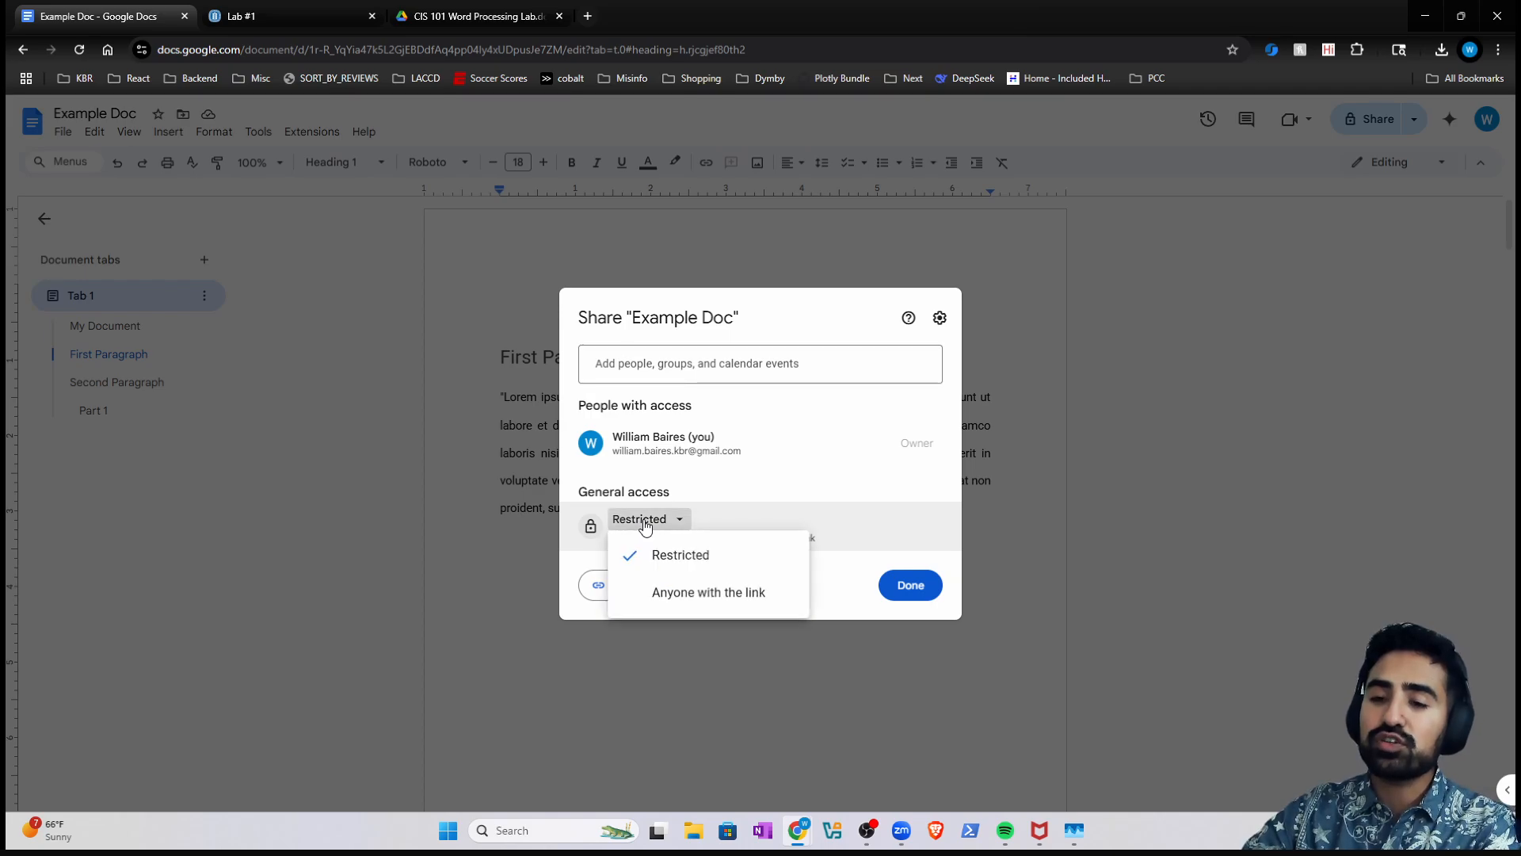
left_click(680, 600)
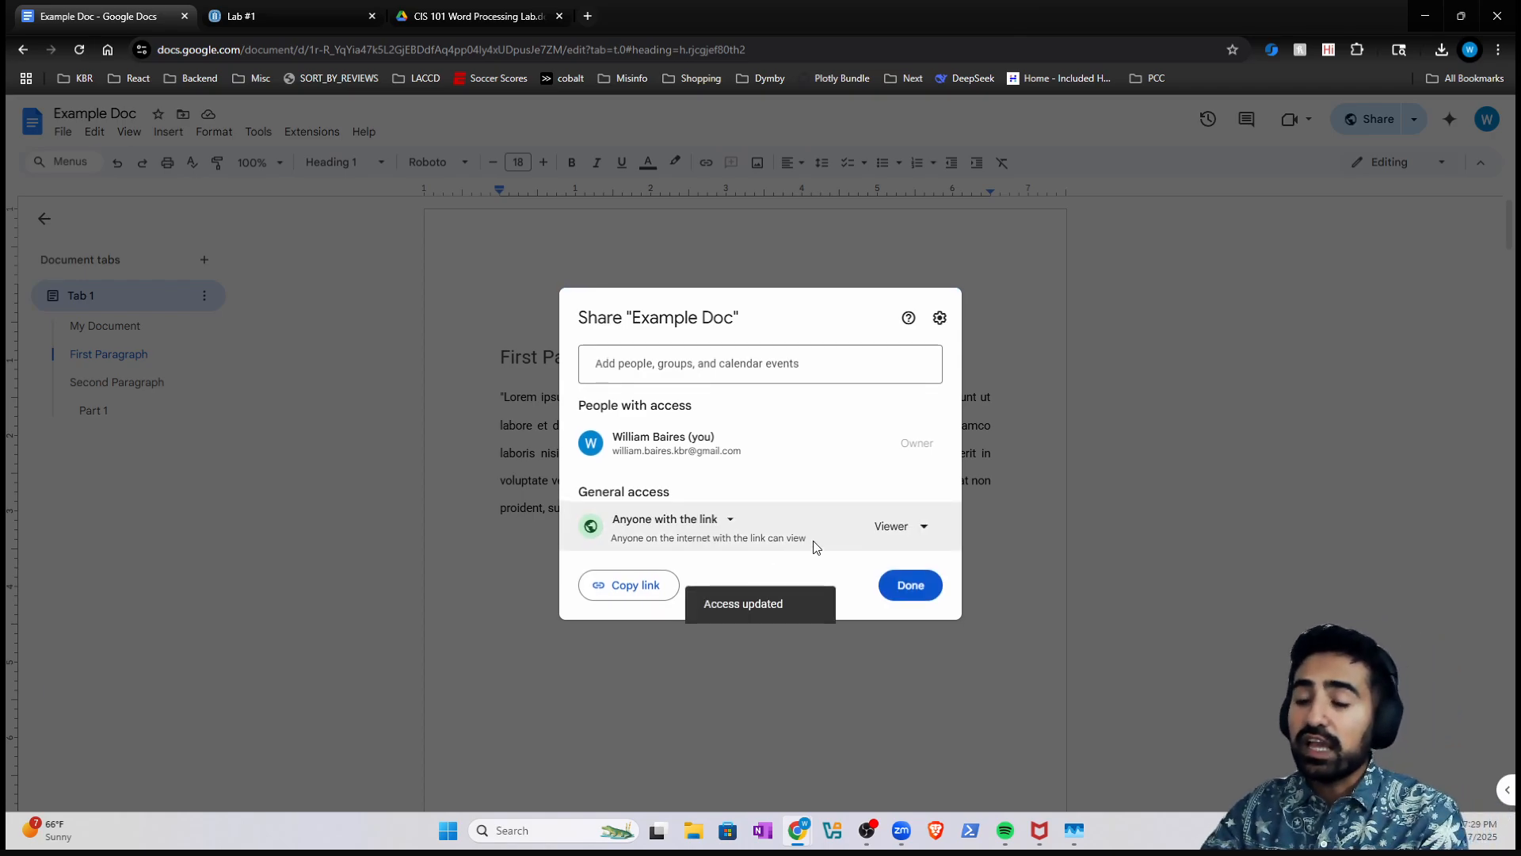
left_click(913, 526)
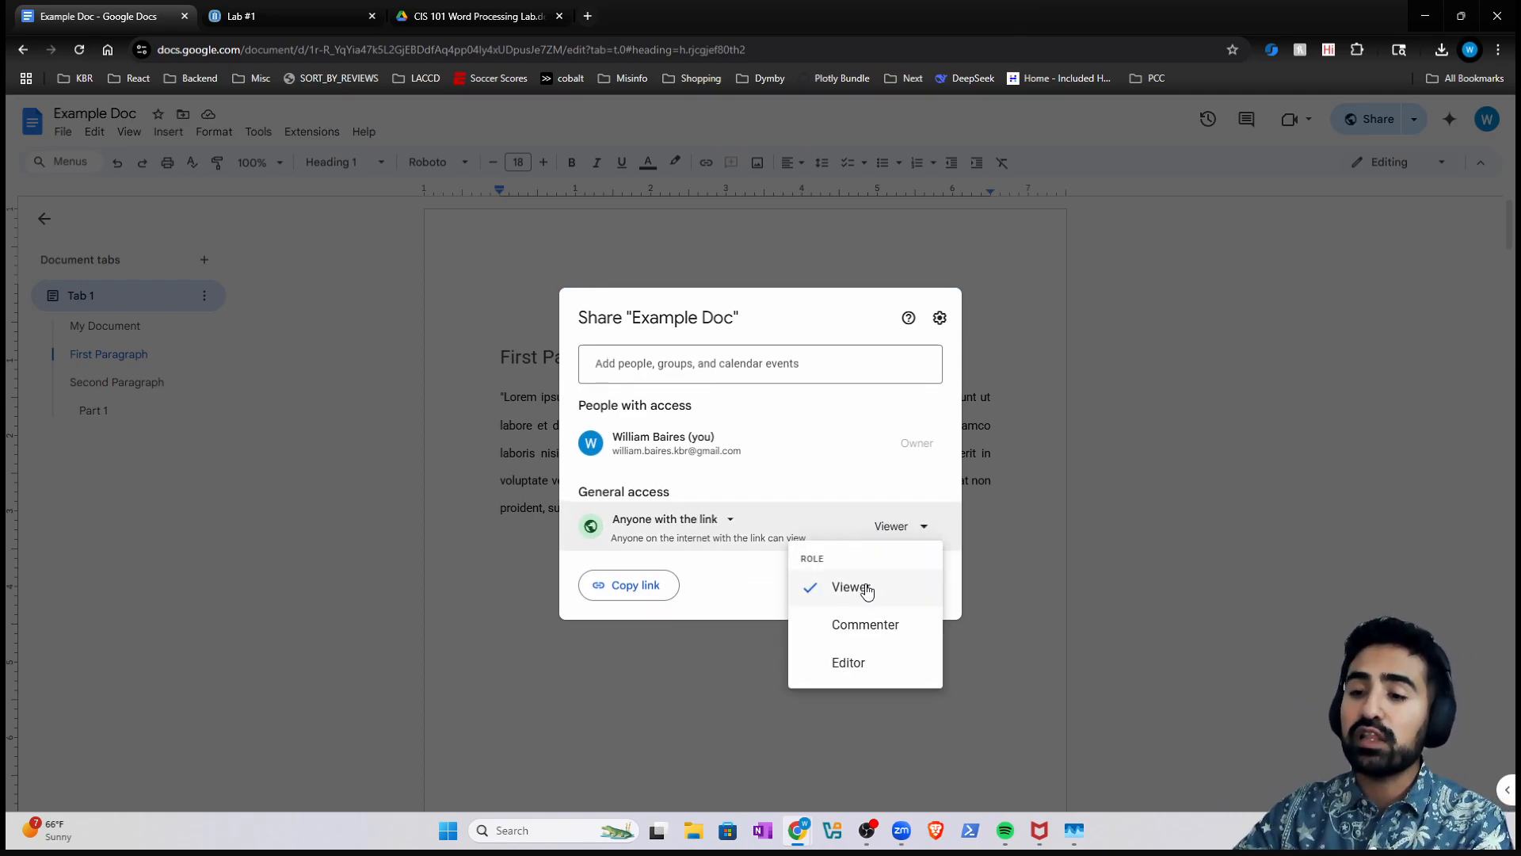
left_click(767, 576)
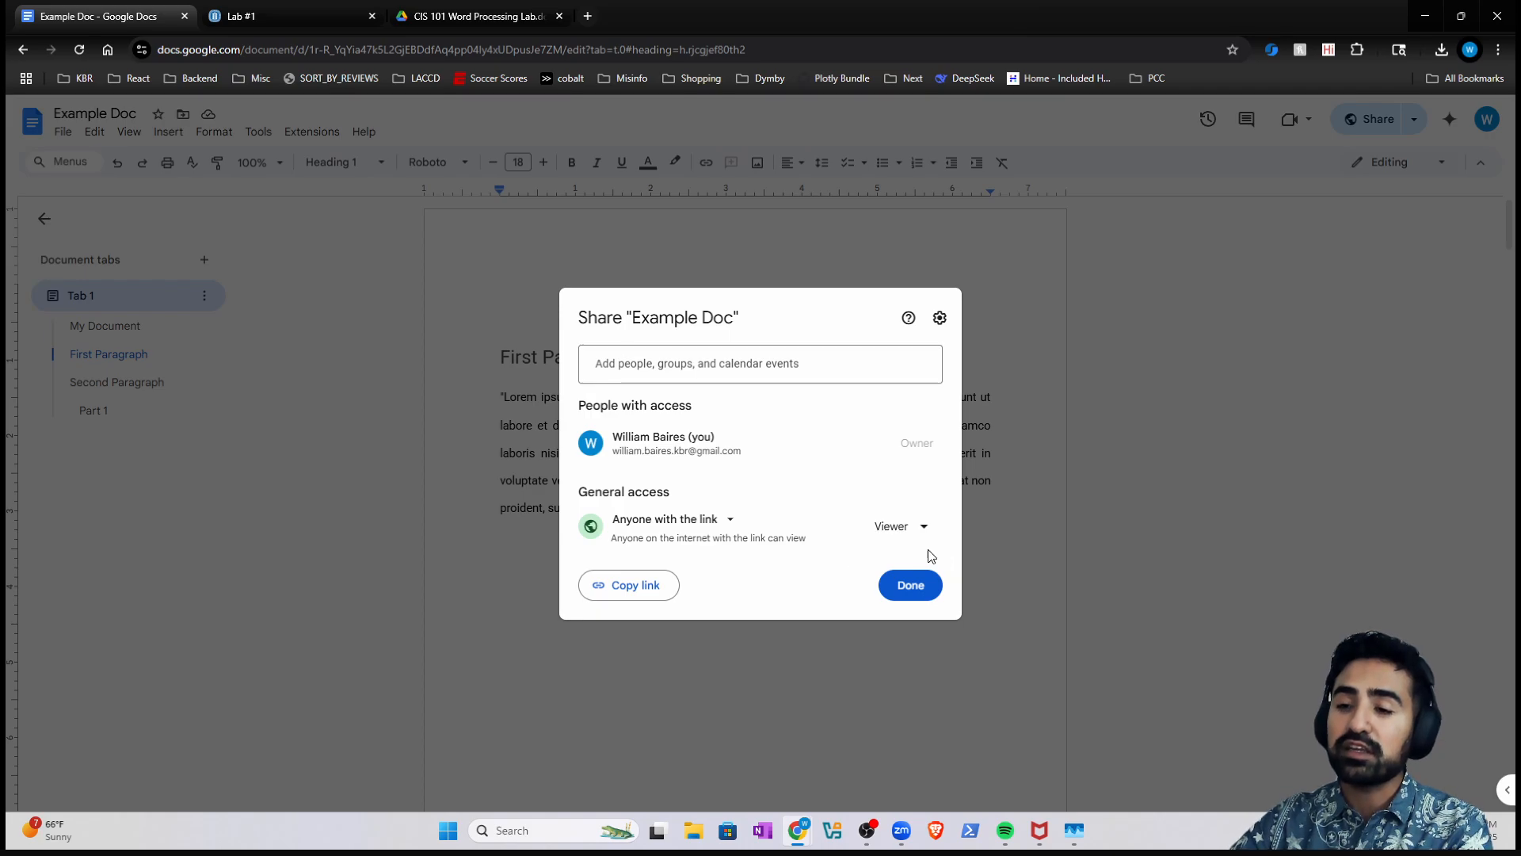
left_click(648, 586)
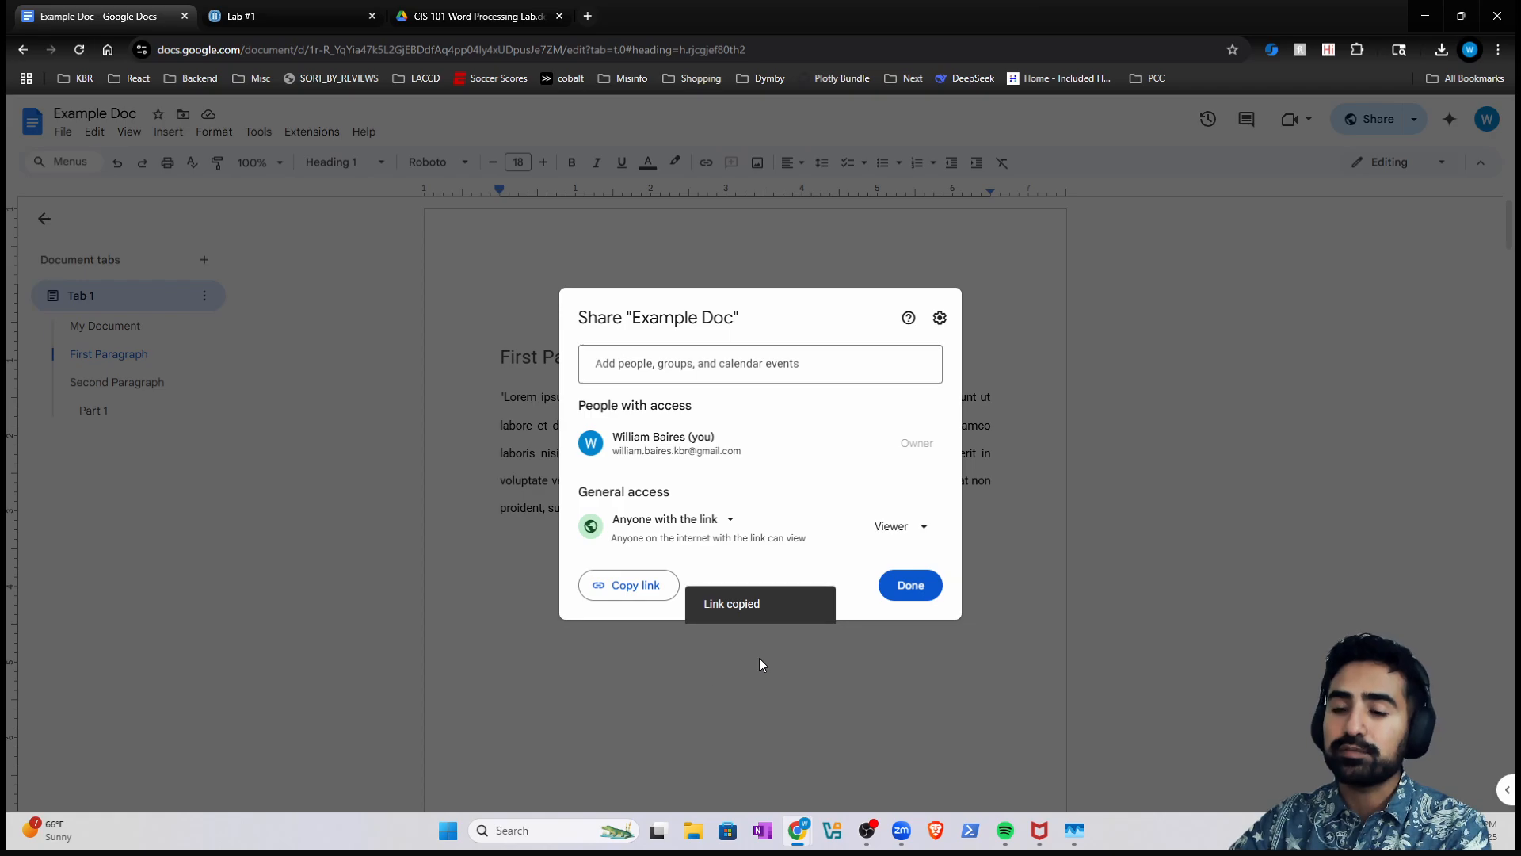
left_click(529, 317)
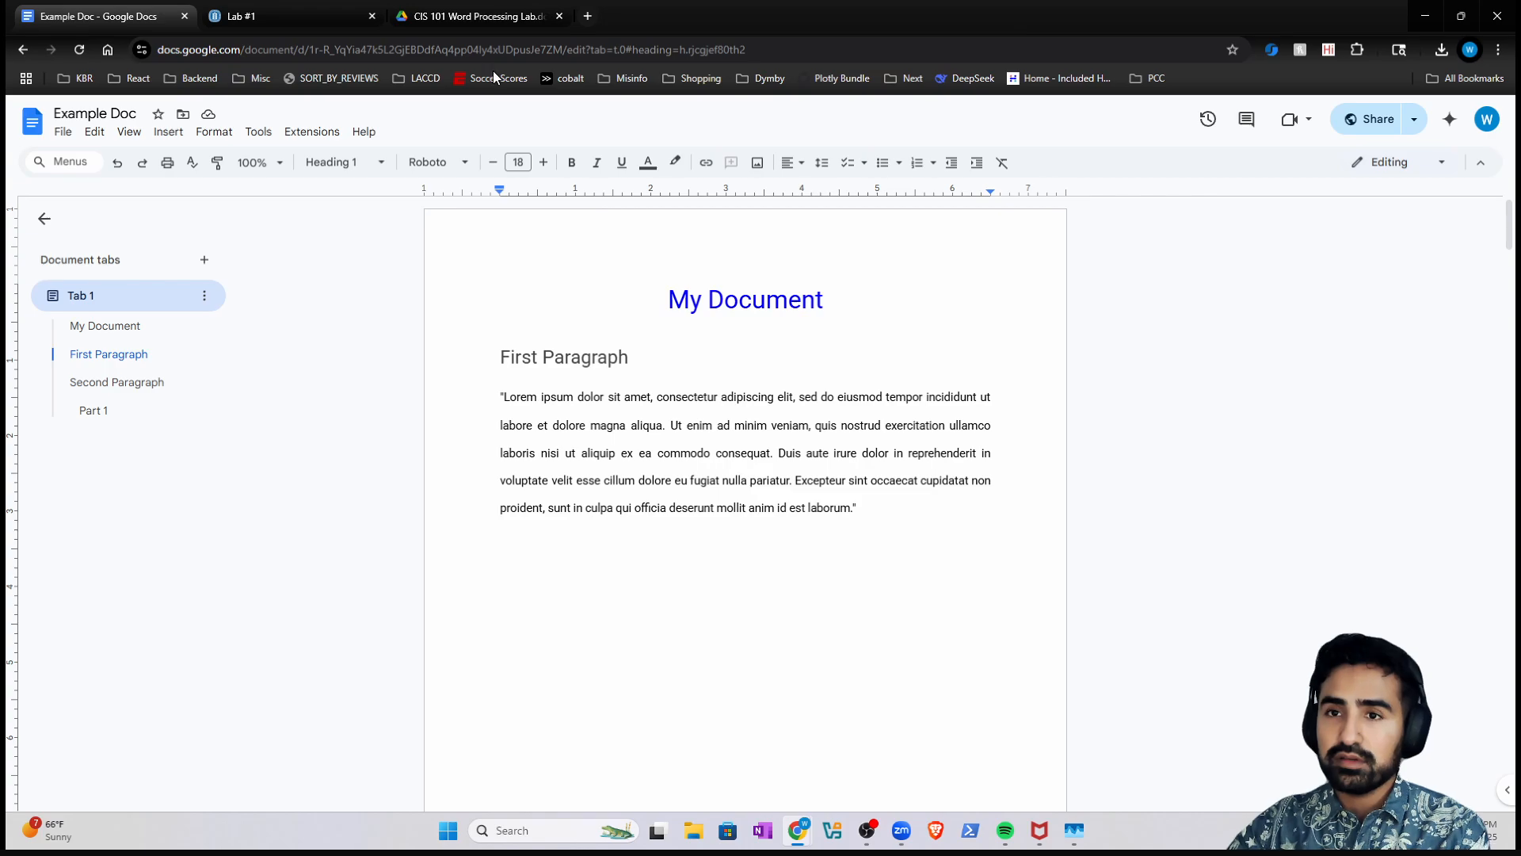
- Paste the copied sharing link into a new Chrome tab to load Example Doc
left_click(586, 24)
key("ctrl+v")
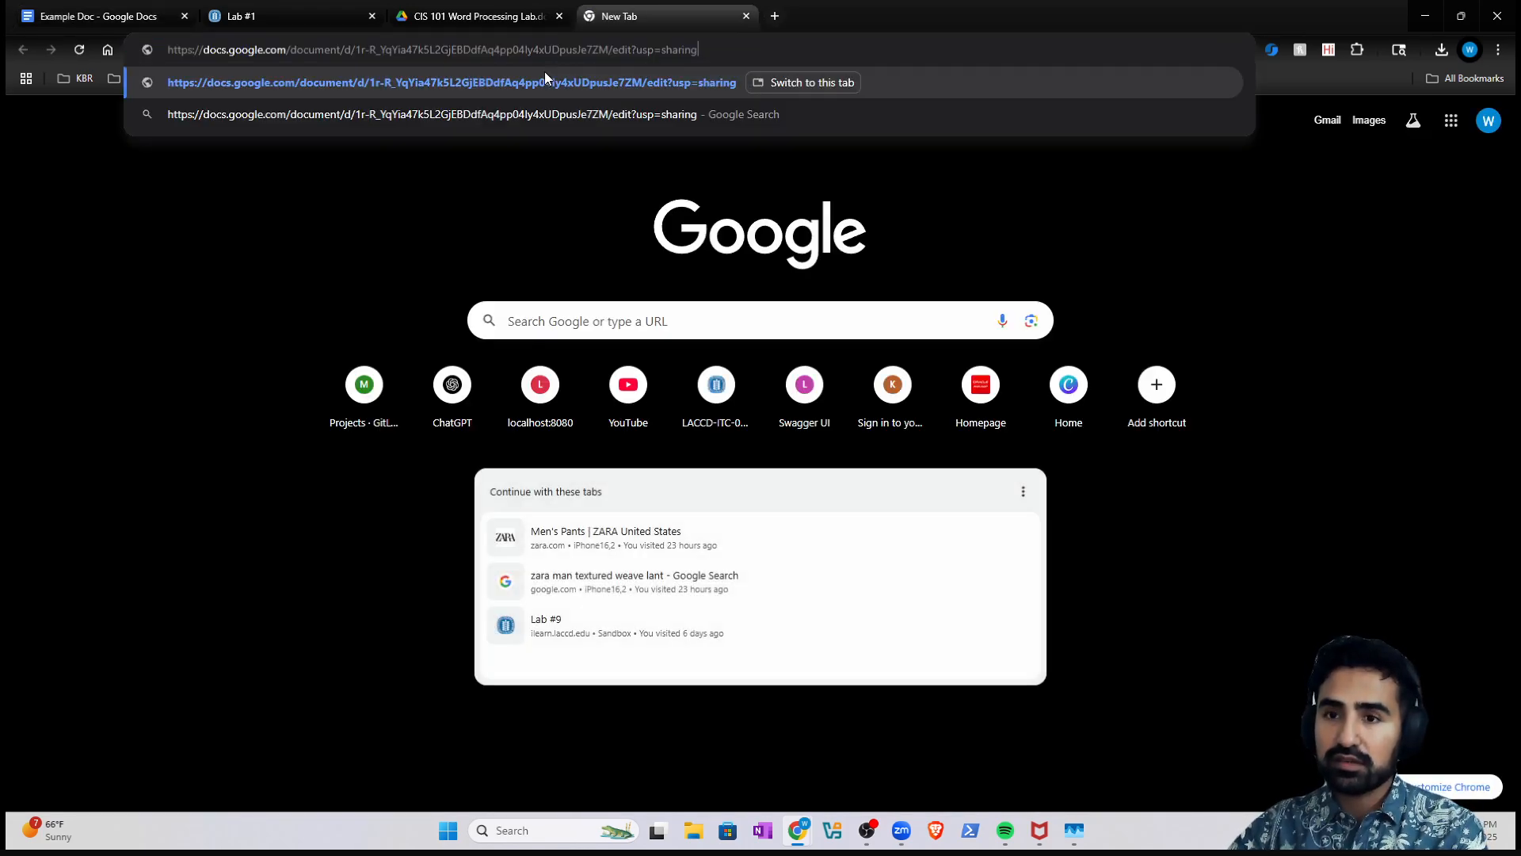
key("Return")
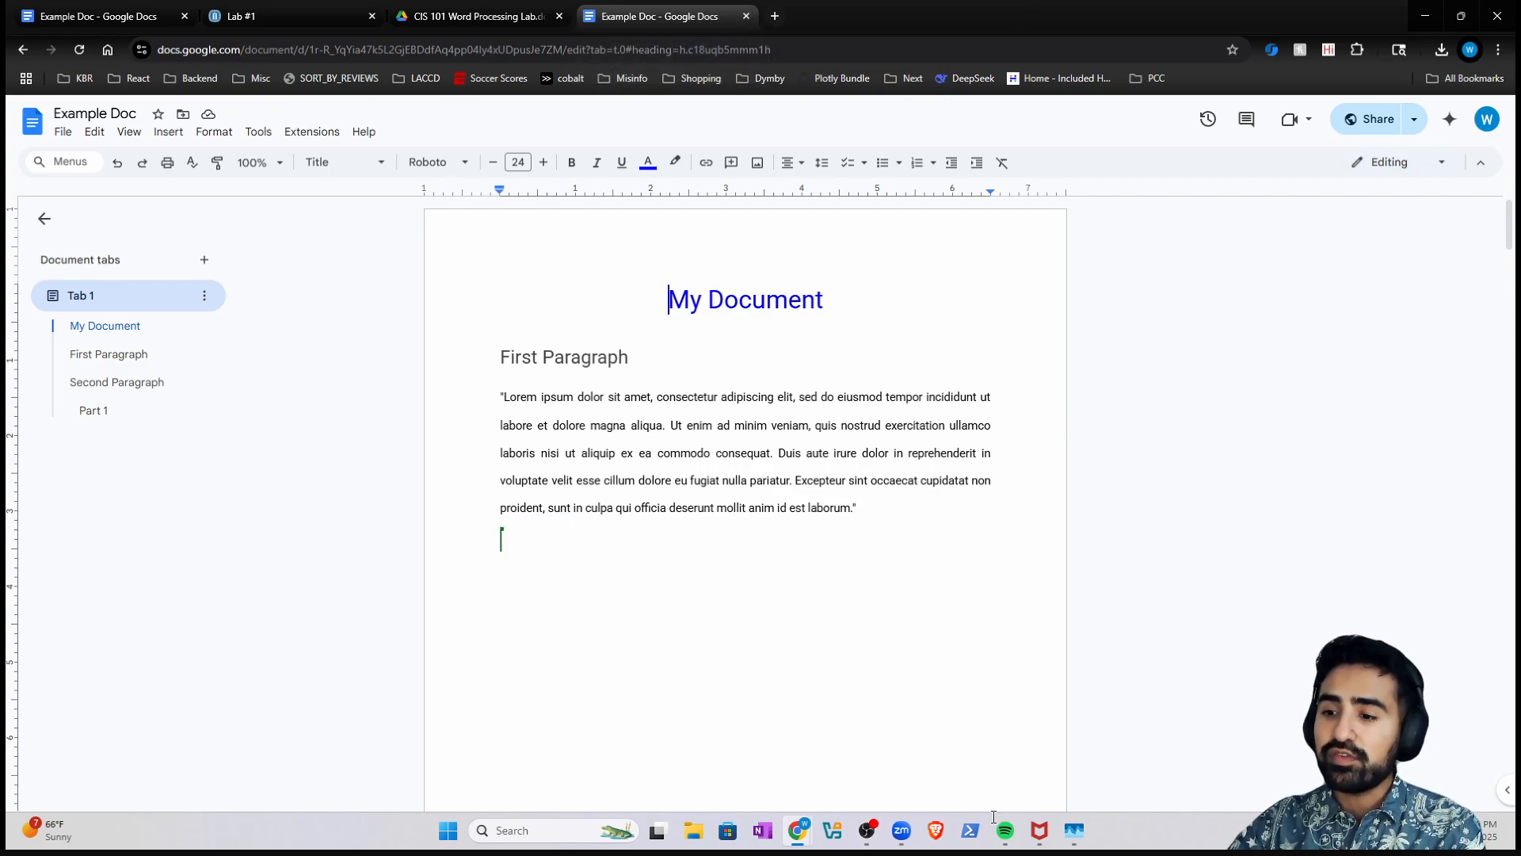
left_click(511, 830)
- Launch Word and open the recent Example Doc file
type("w")
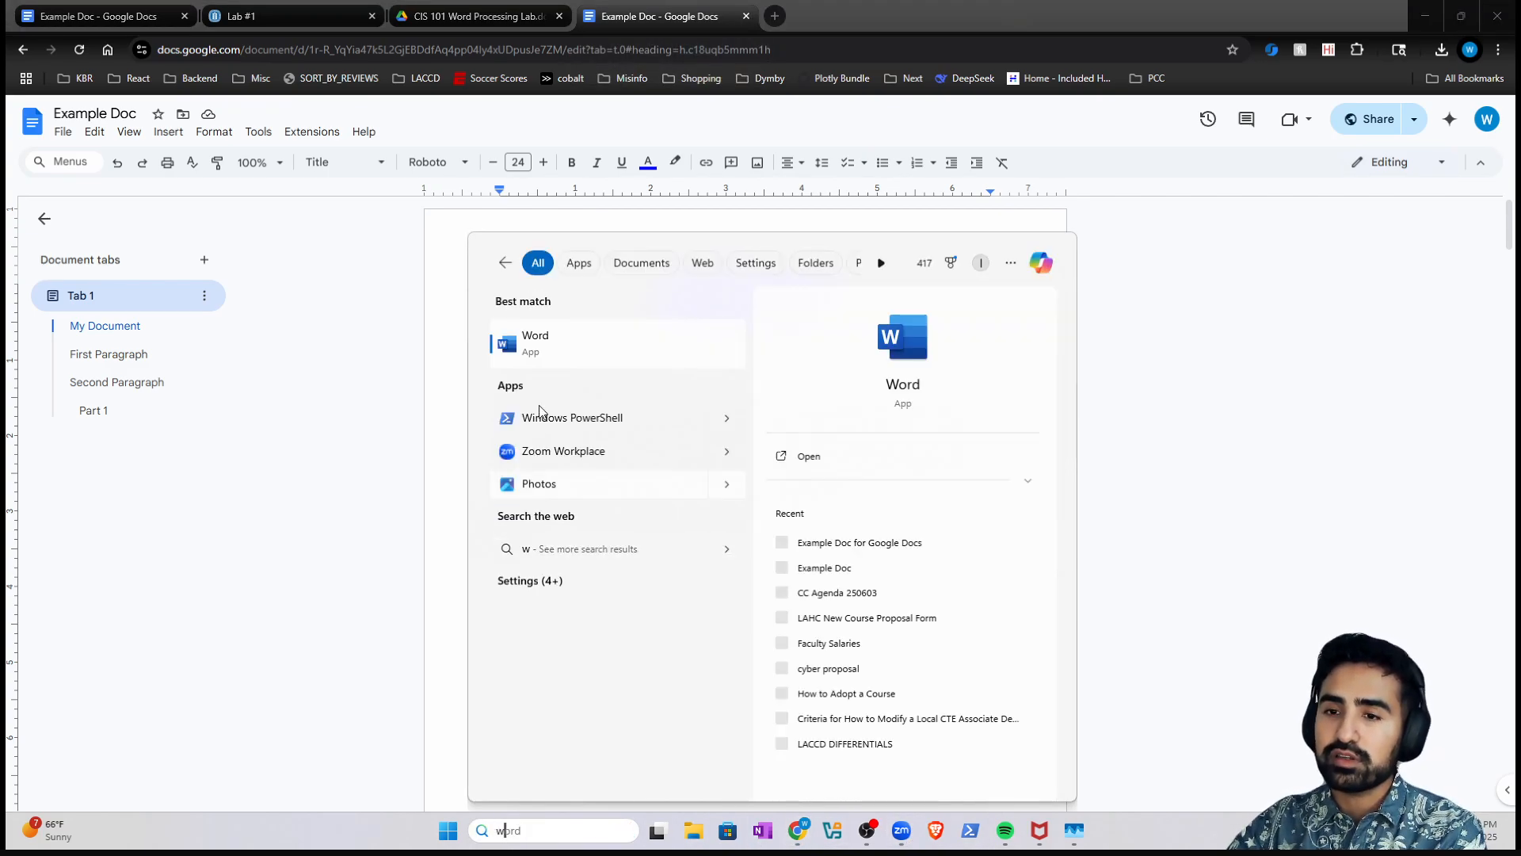
left_click(555, 339)
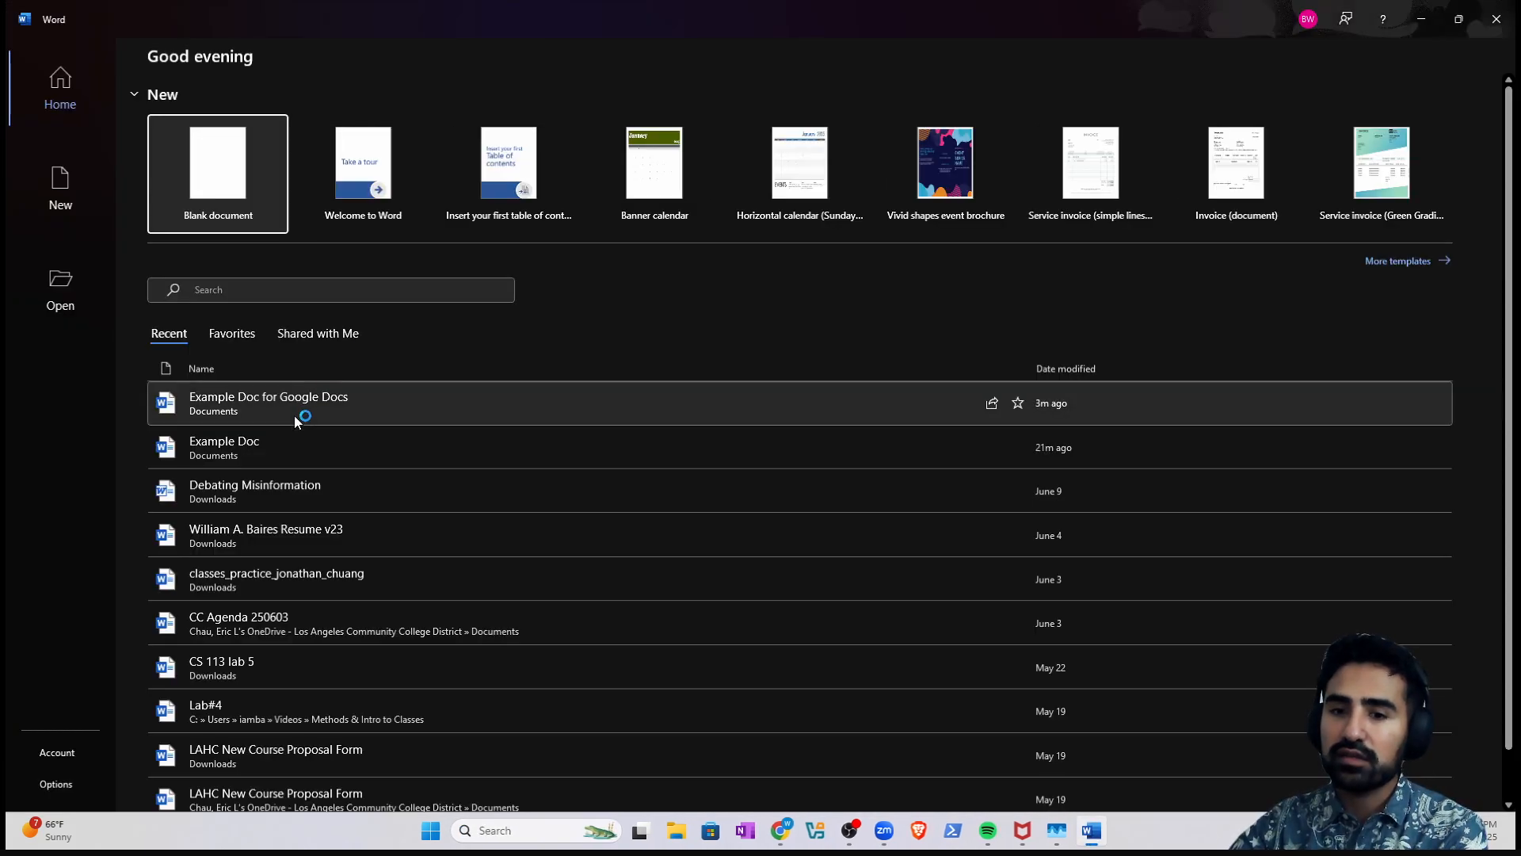
left_click(295, 416)
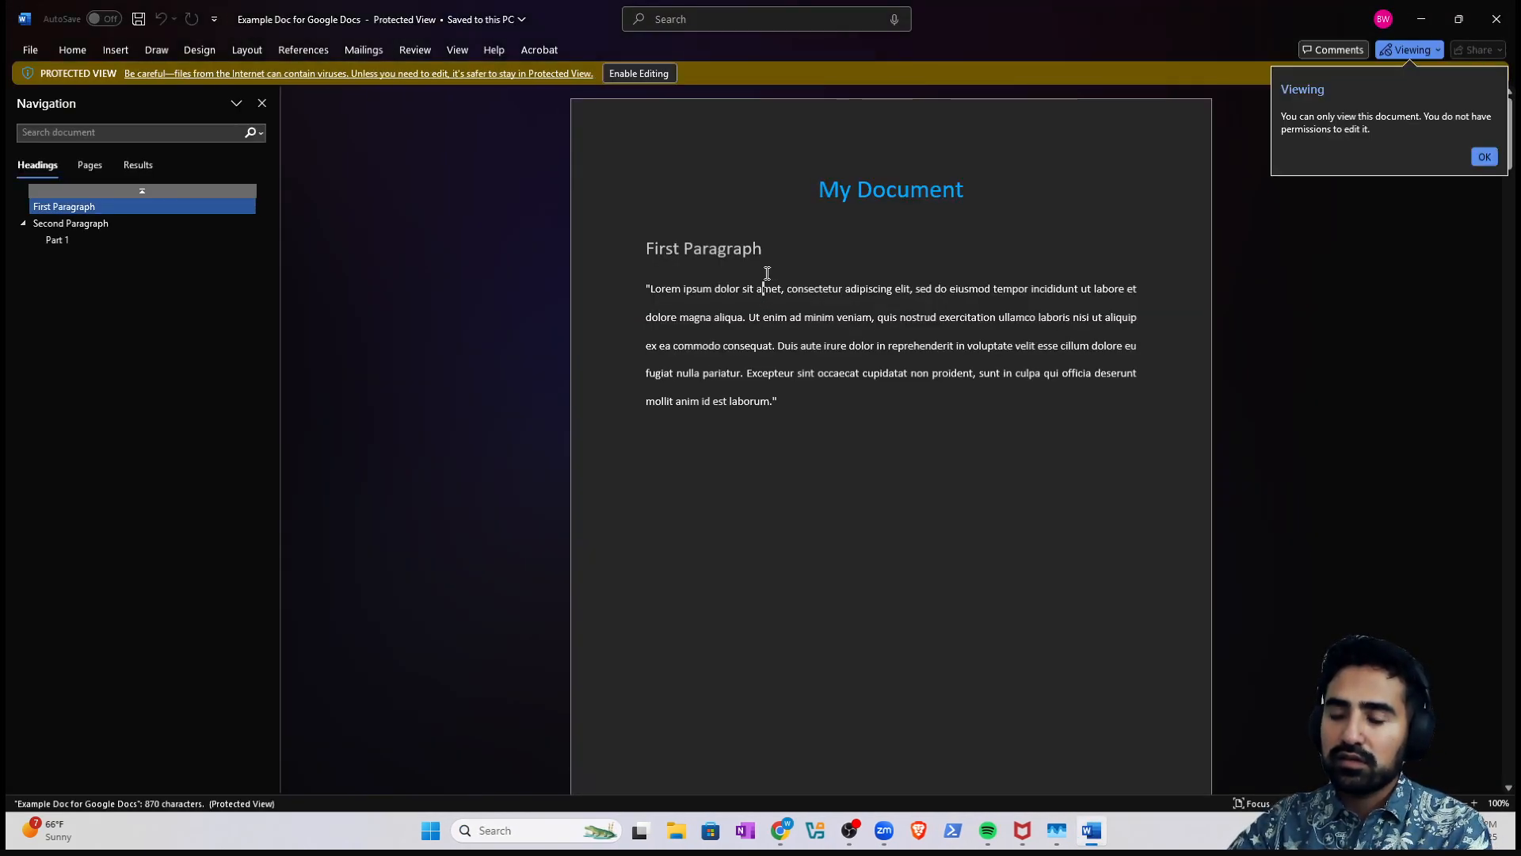
left_click(1497, 19)
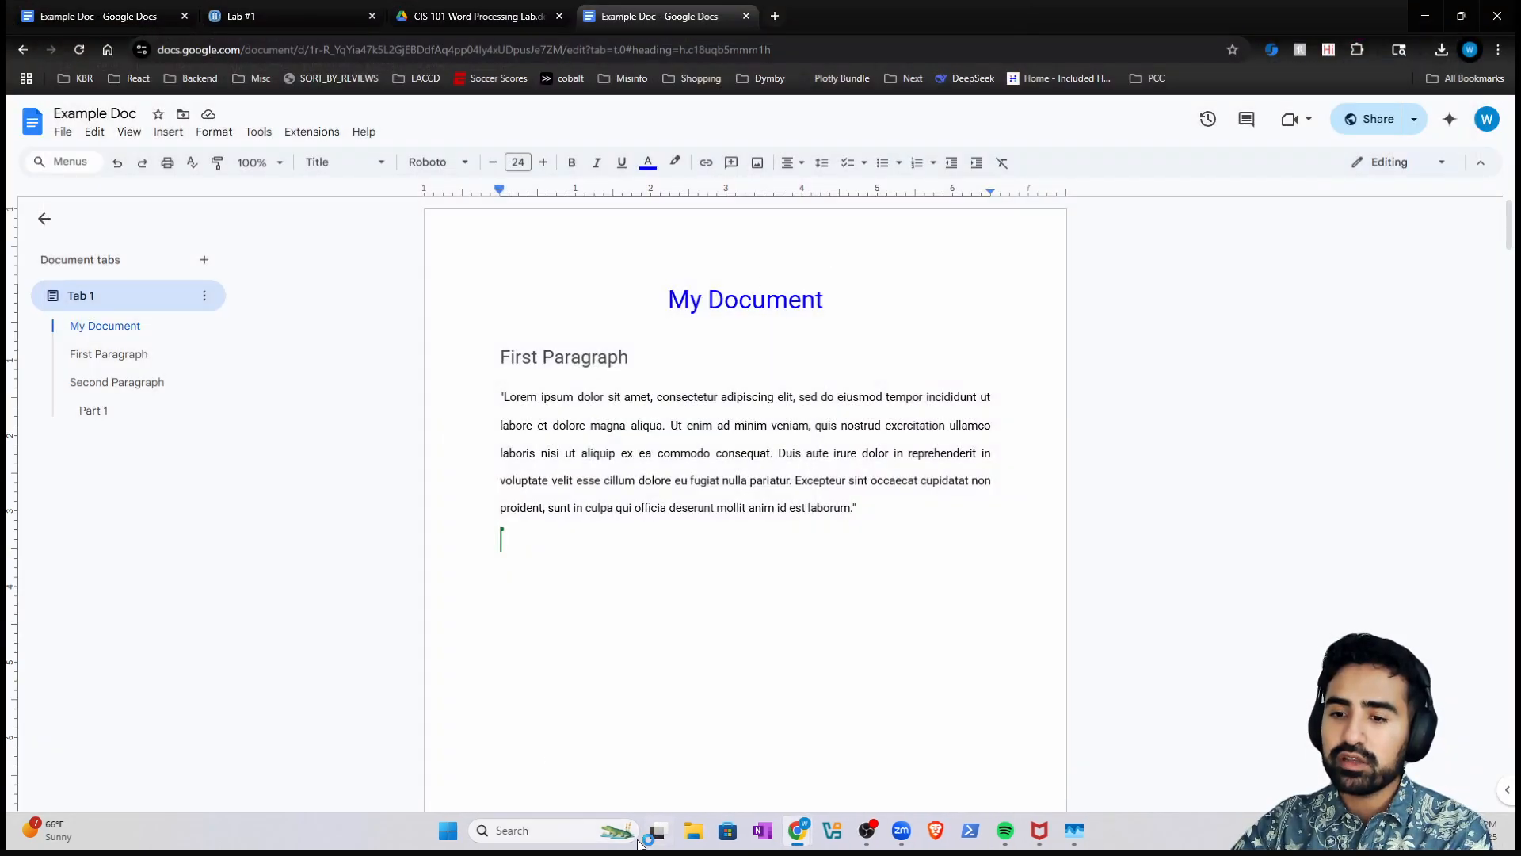
left_click(584, 830)
type("word")
left_click(578, 343)
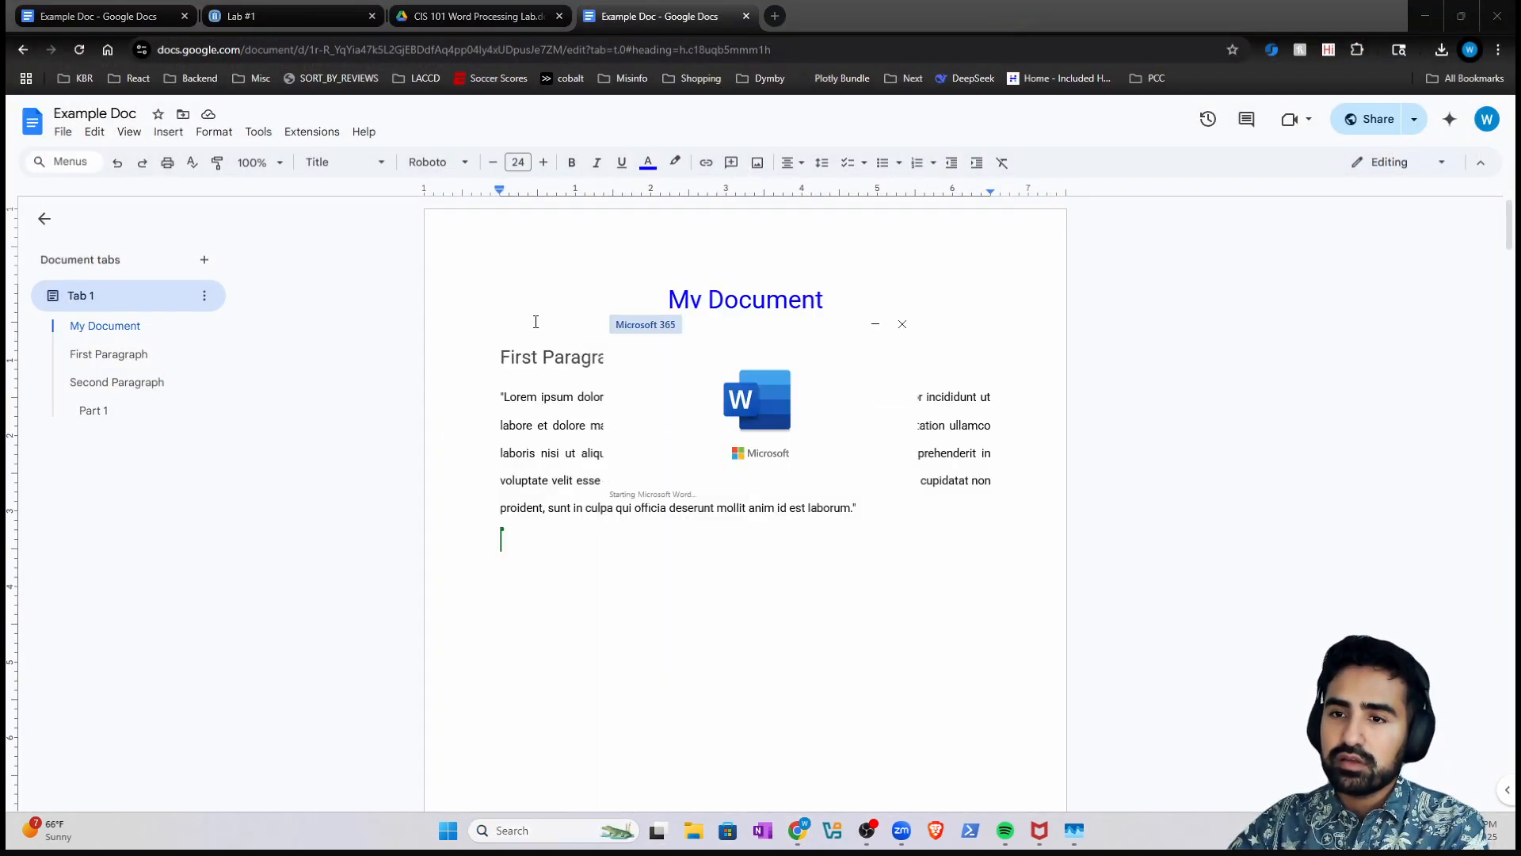
left_click(299, 445)
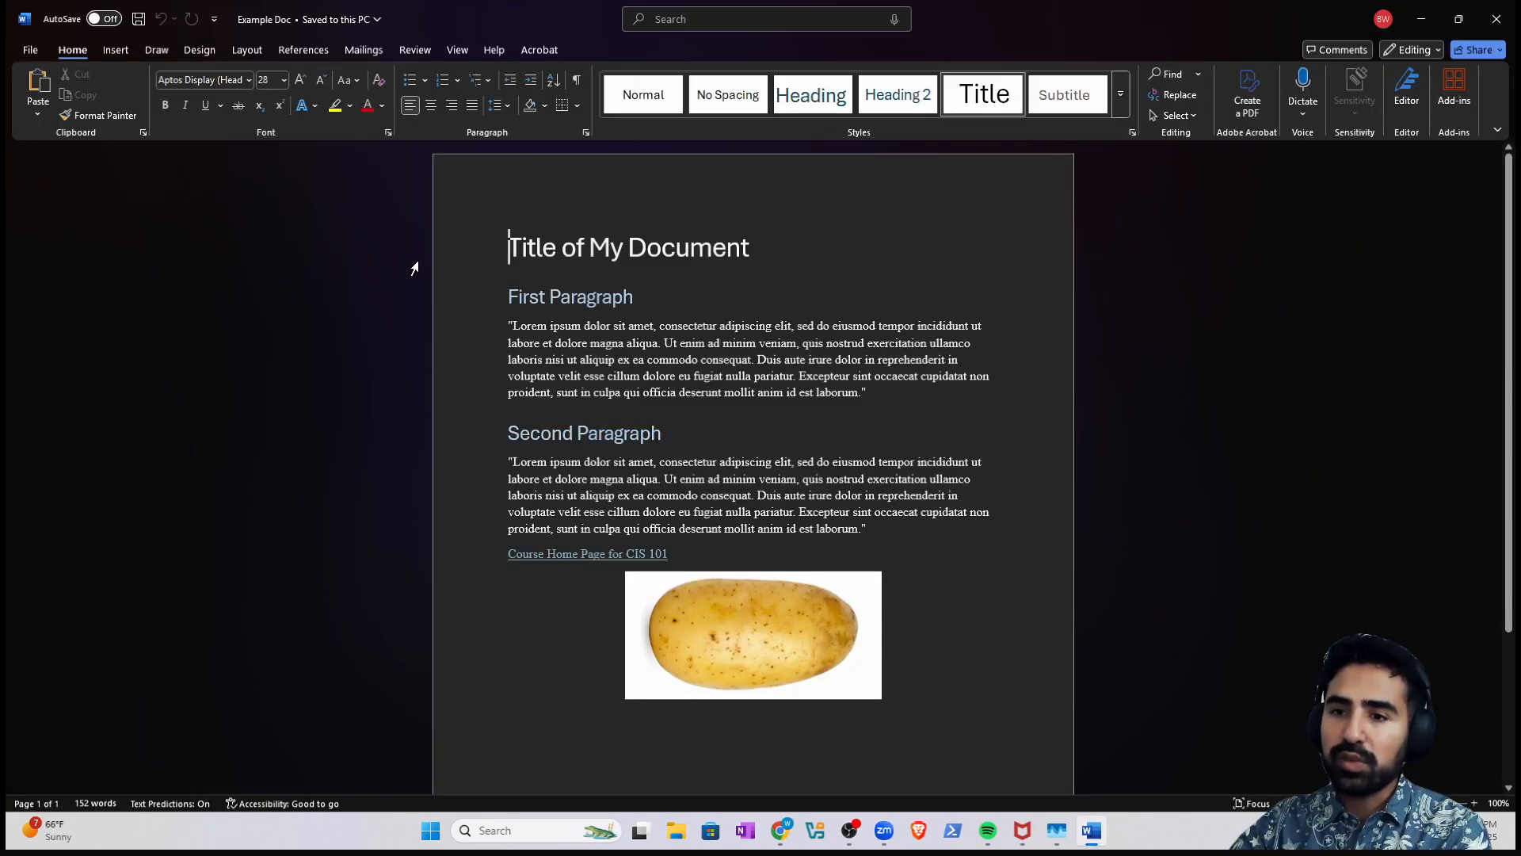
- Add the line 'Example Docuin Google Doc' below the Course Home Page for CIS 101 line
left_click(713, 555)
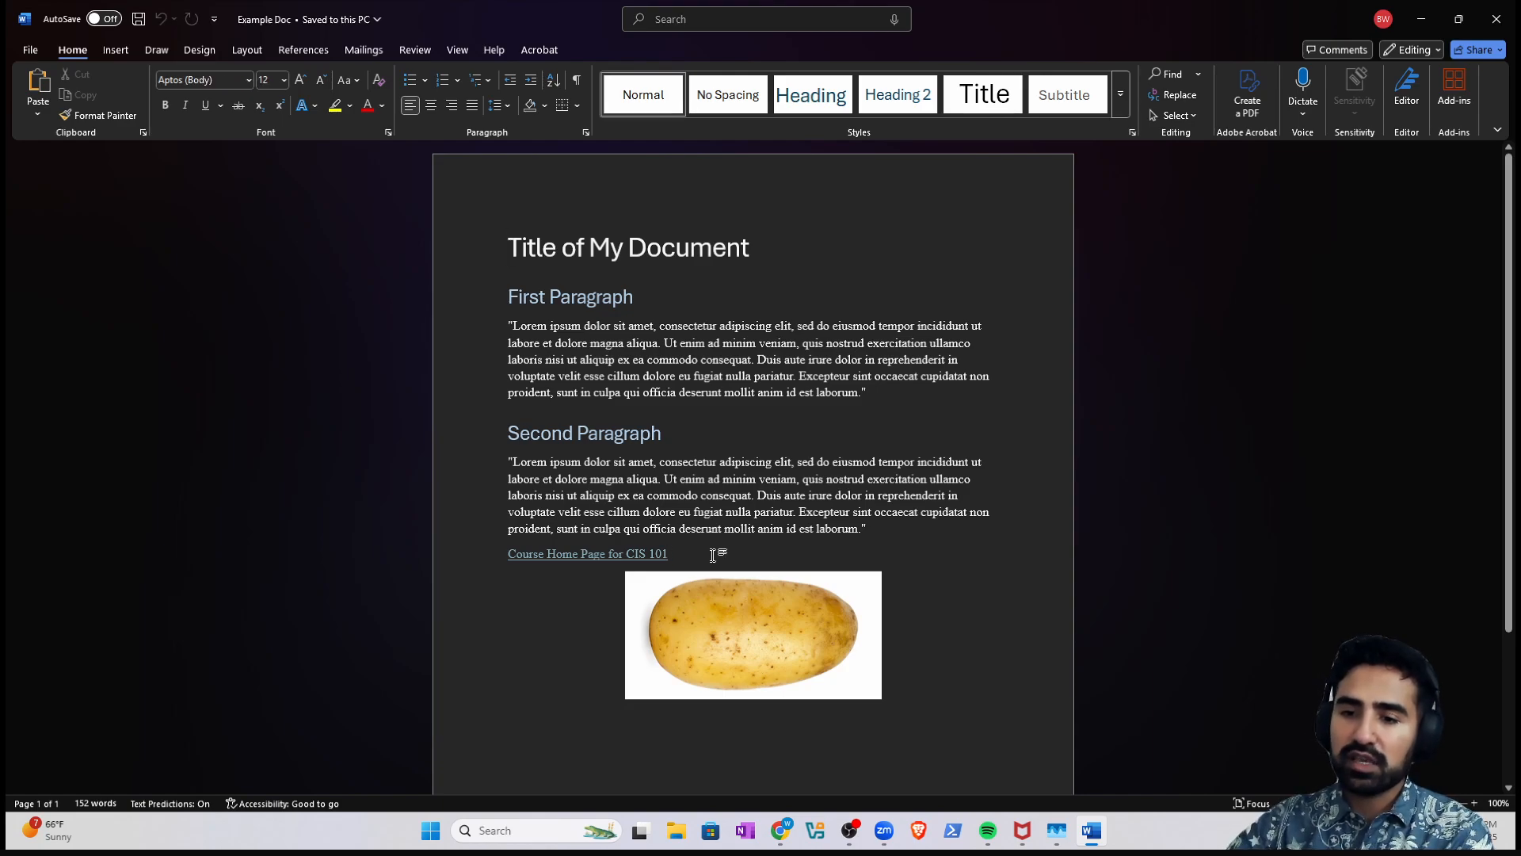
key("Return")
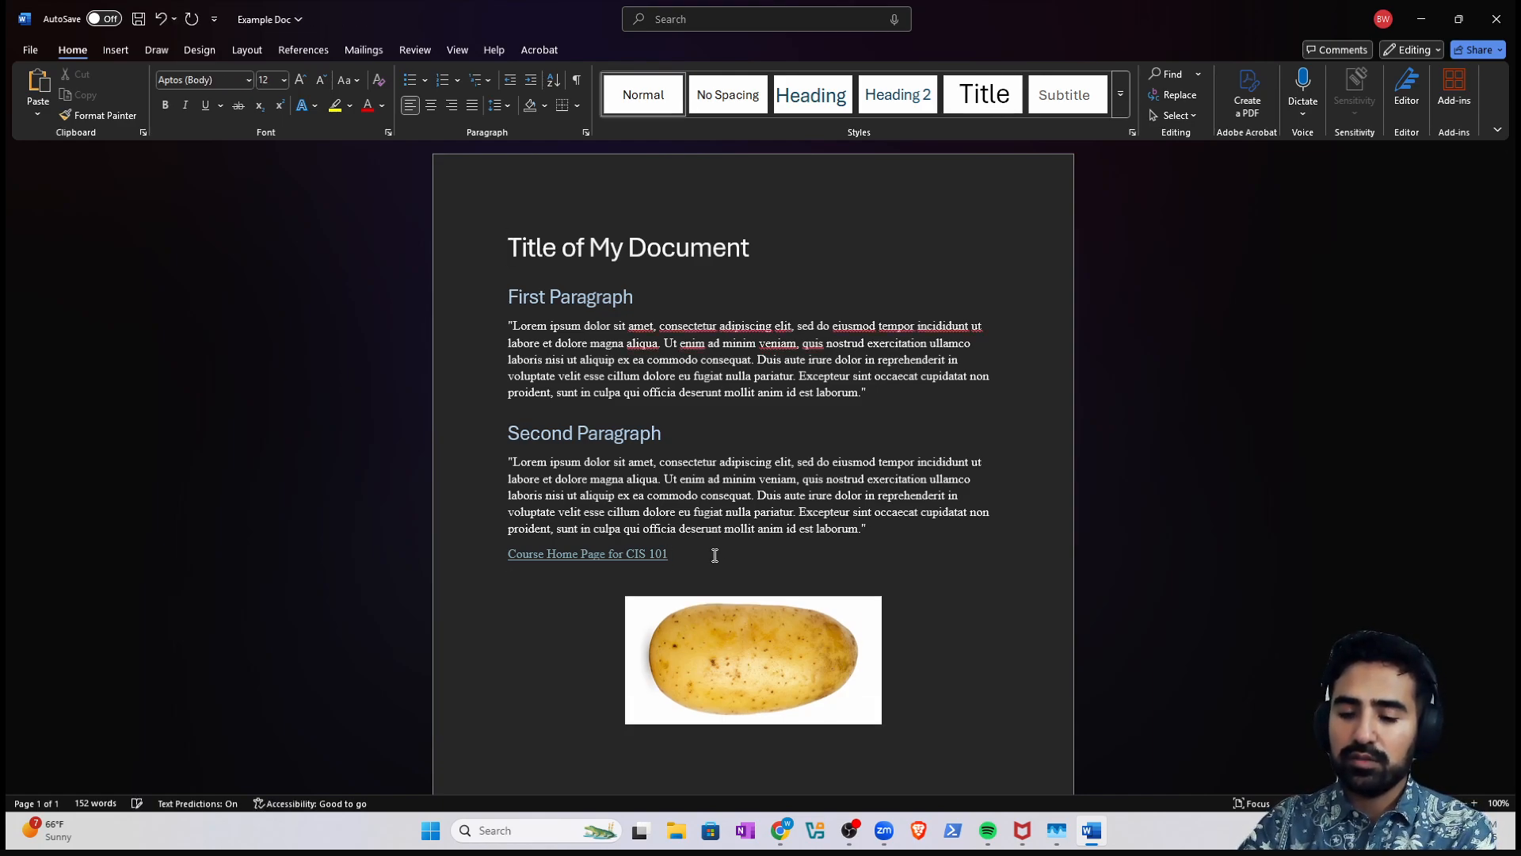
type("Example Docu")
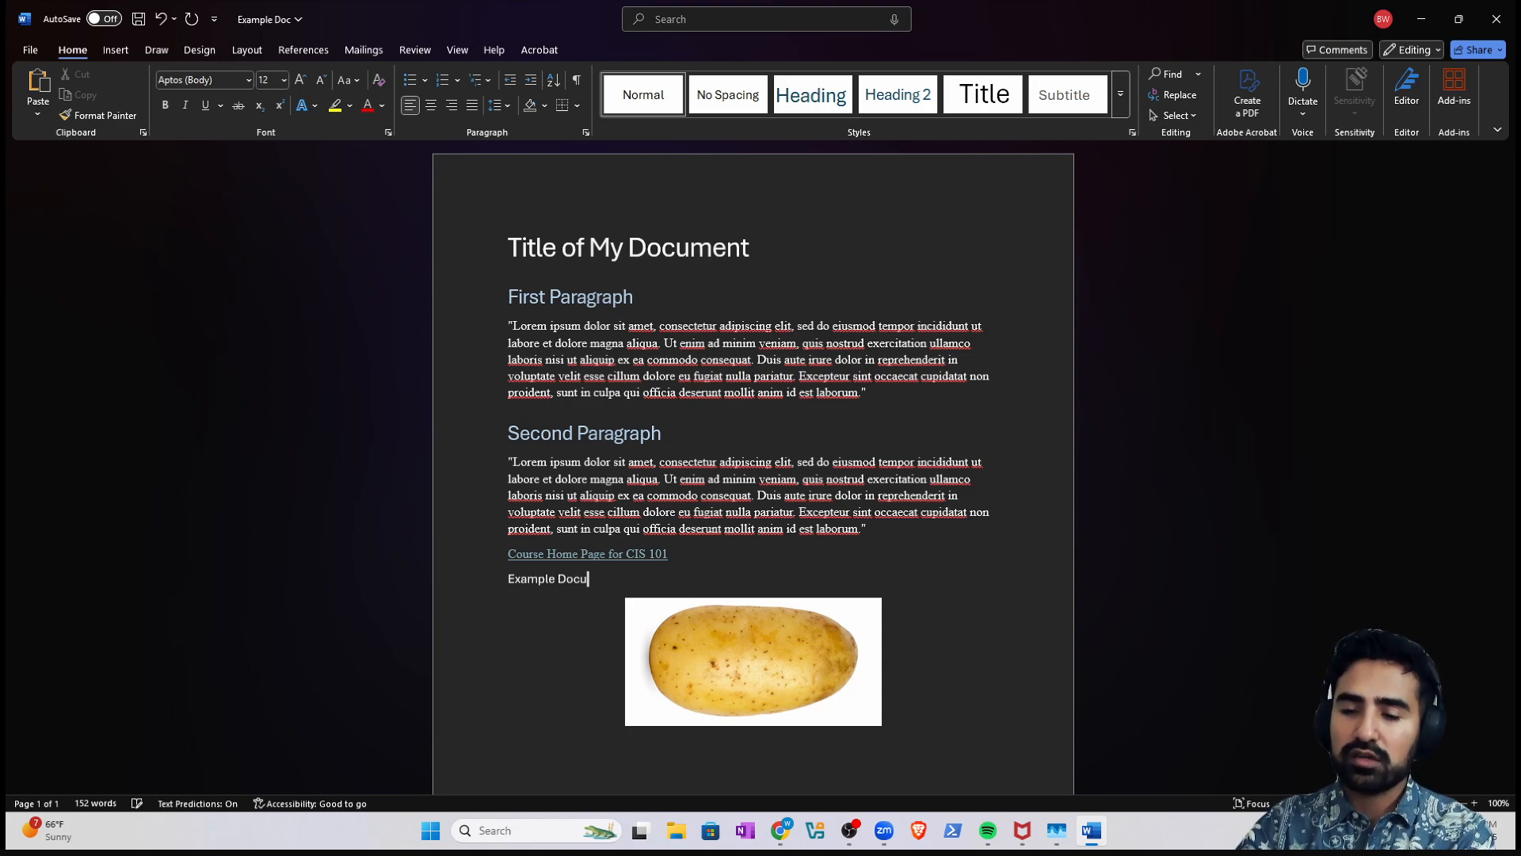
type("in Google Docs")
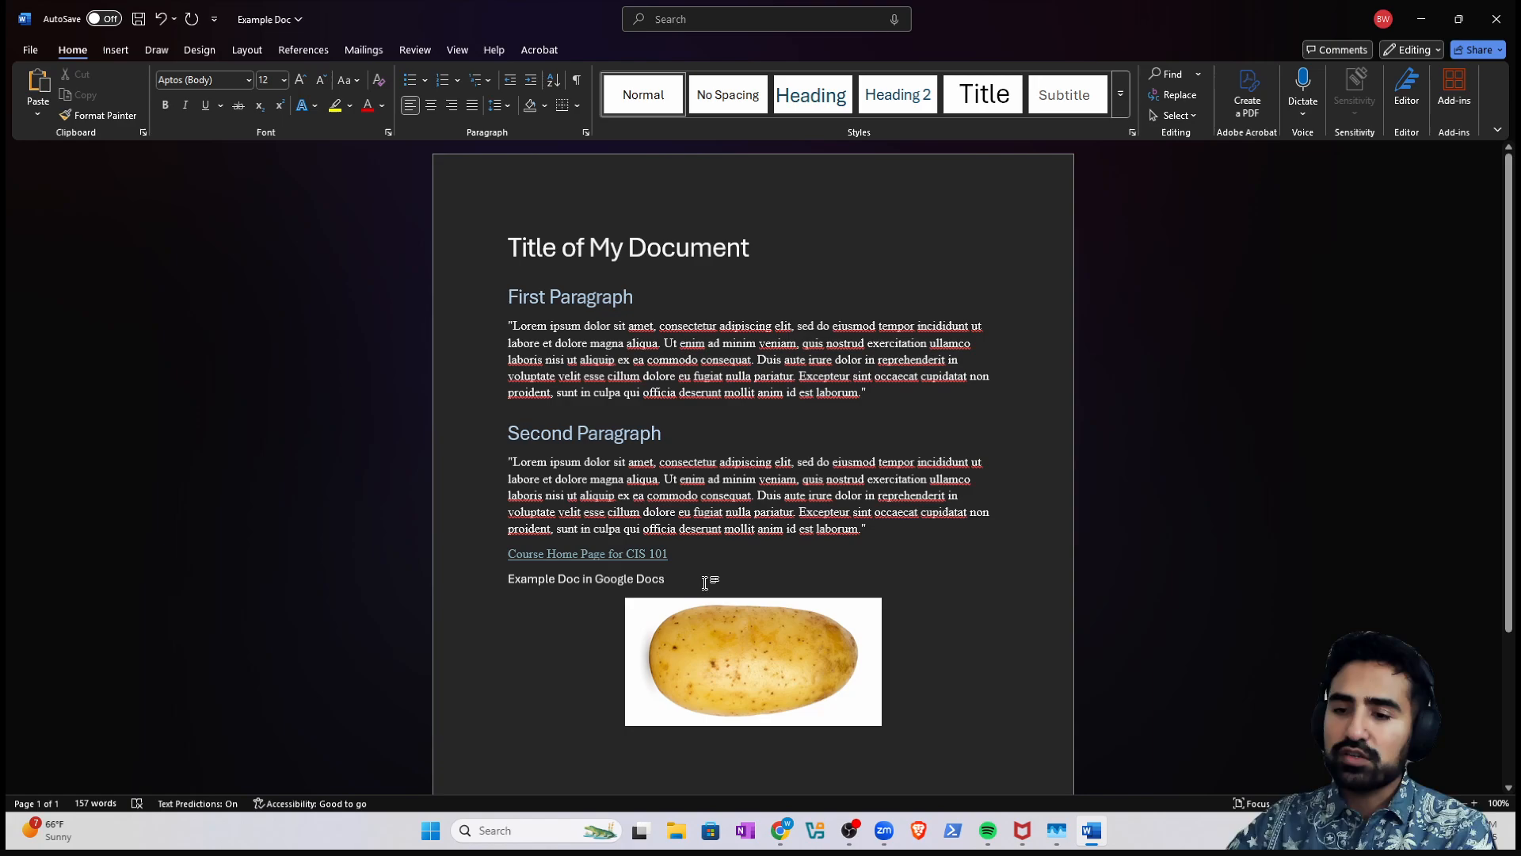
left_click(468, 590)
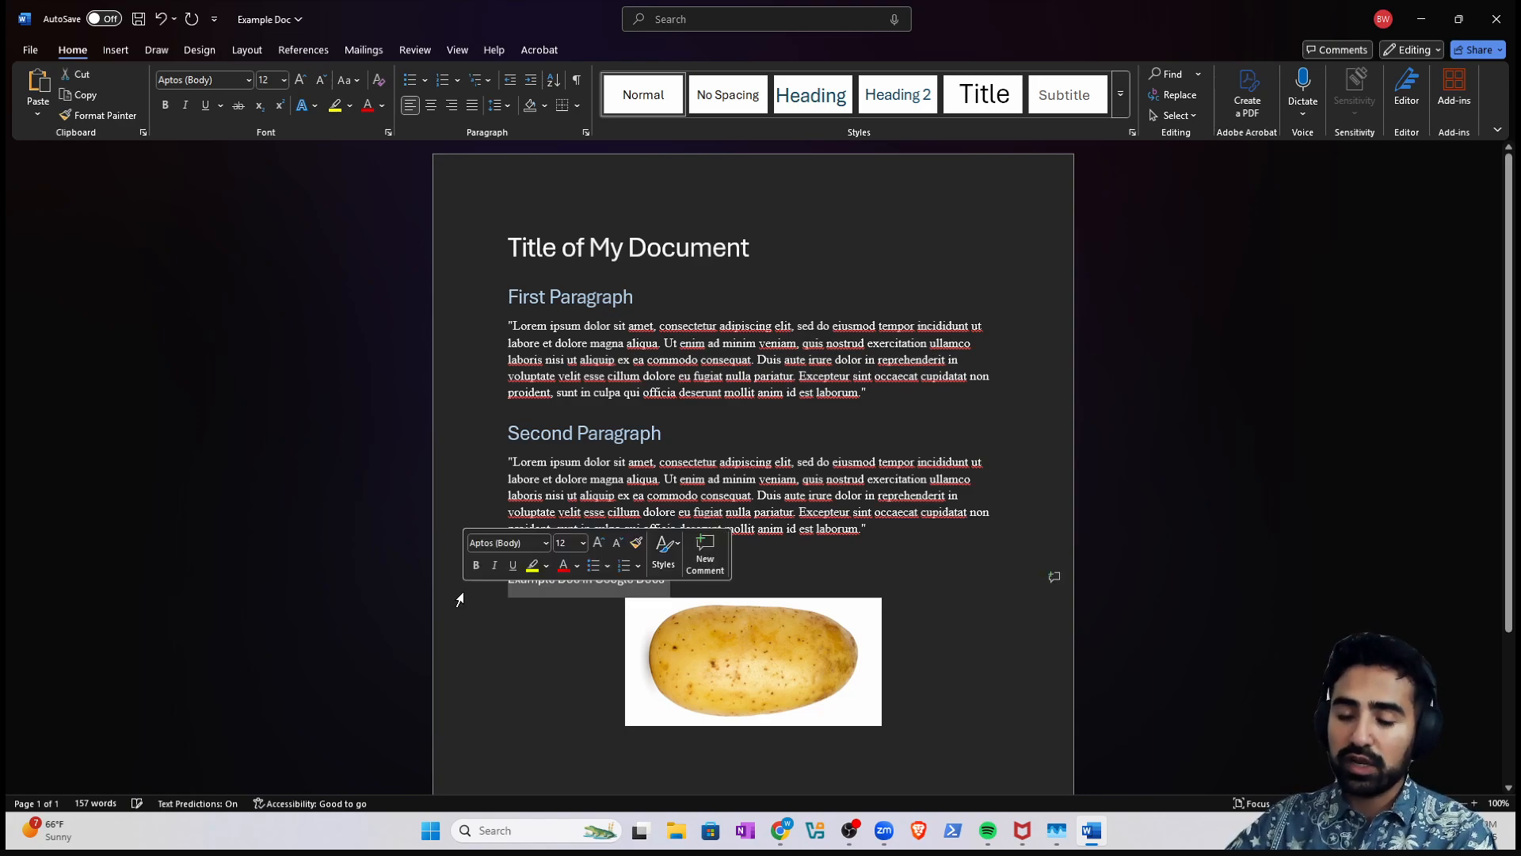
key("ctrl+k")
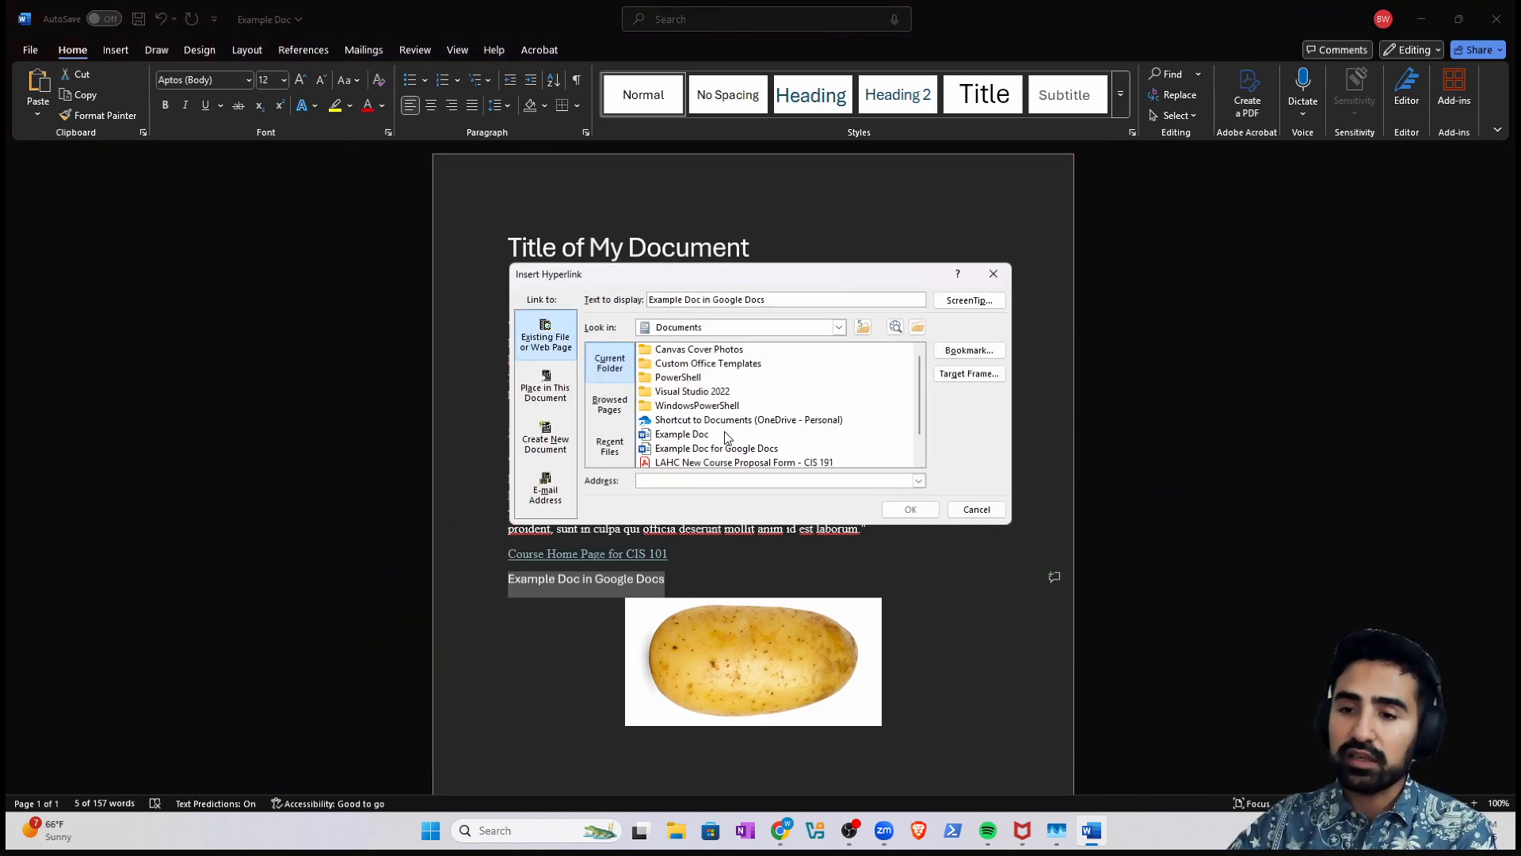
left_click(973, 508)
- Link the new line to the pasted Google Docs sharing URL and follow it
right_click(592, 586)
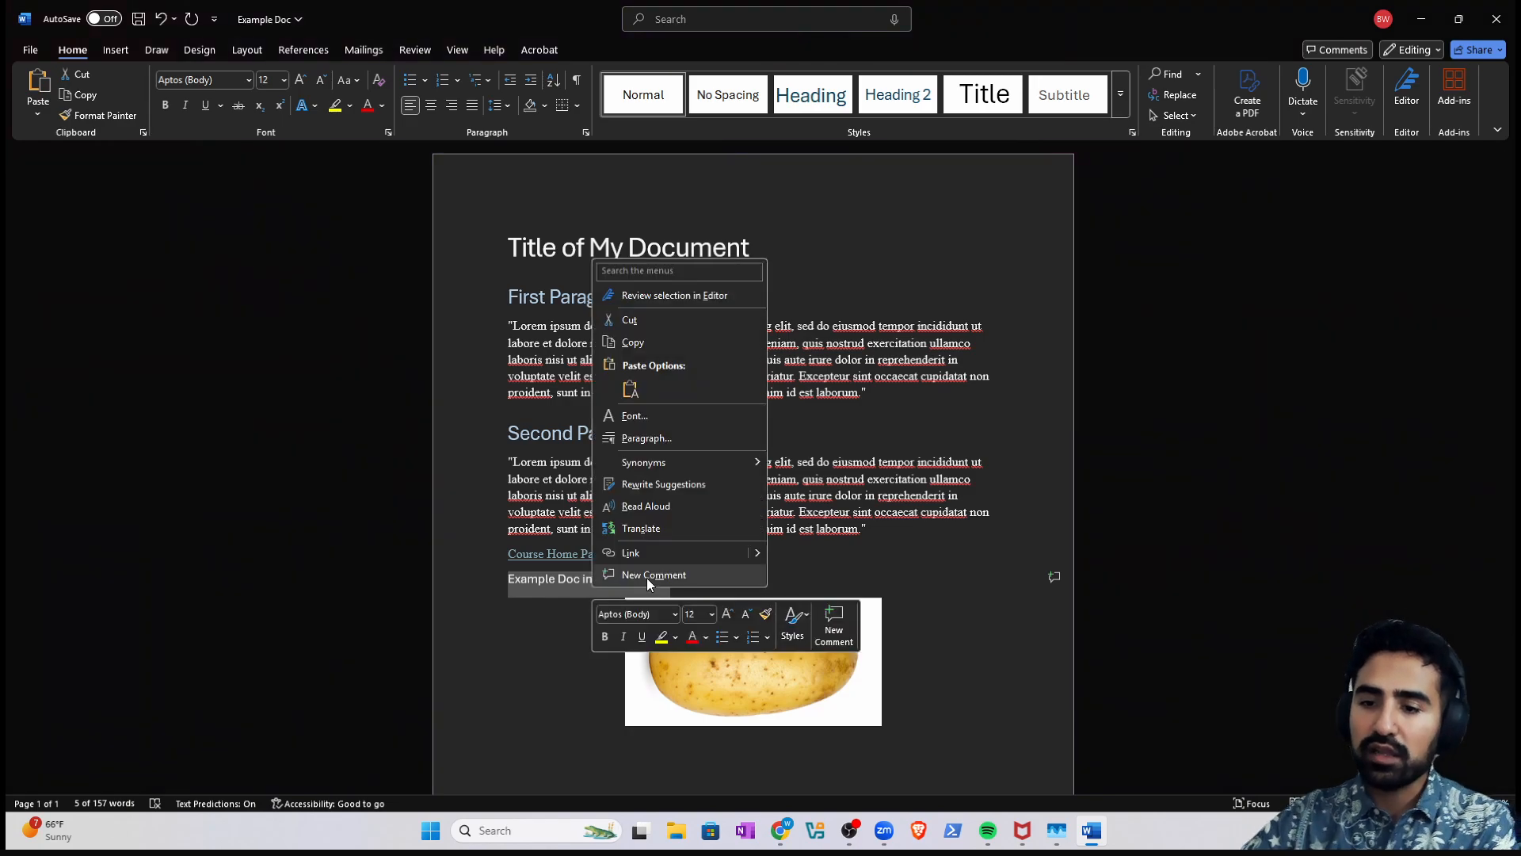
left_click(644, 553)
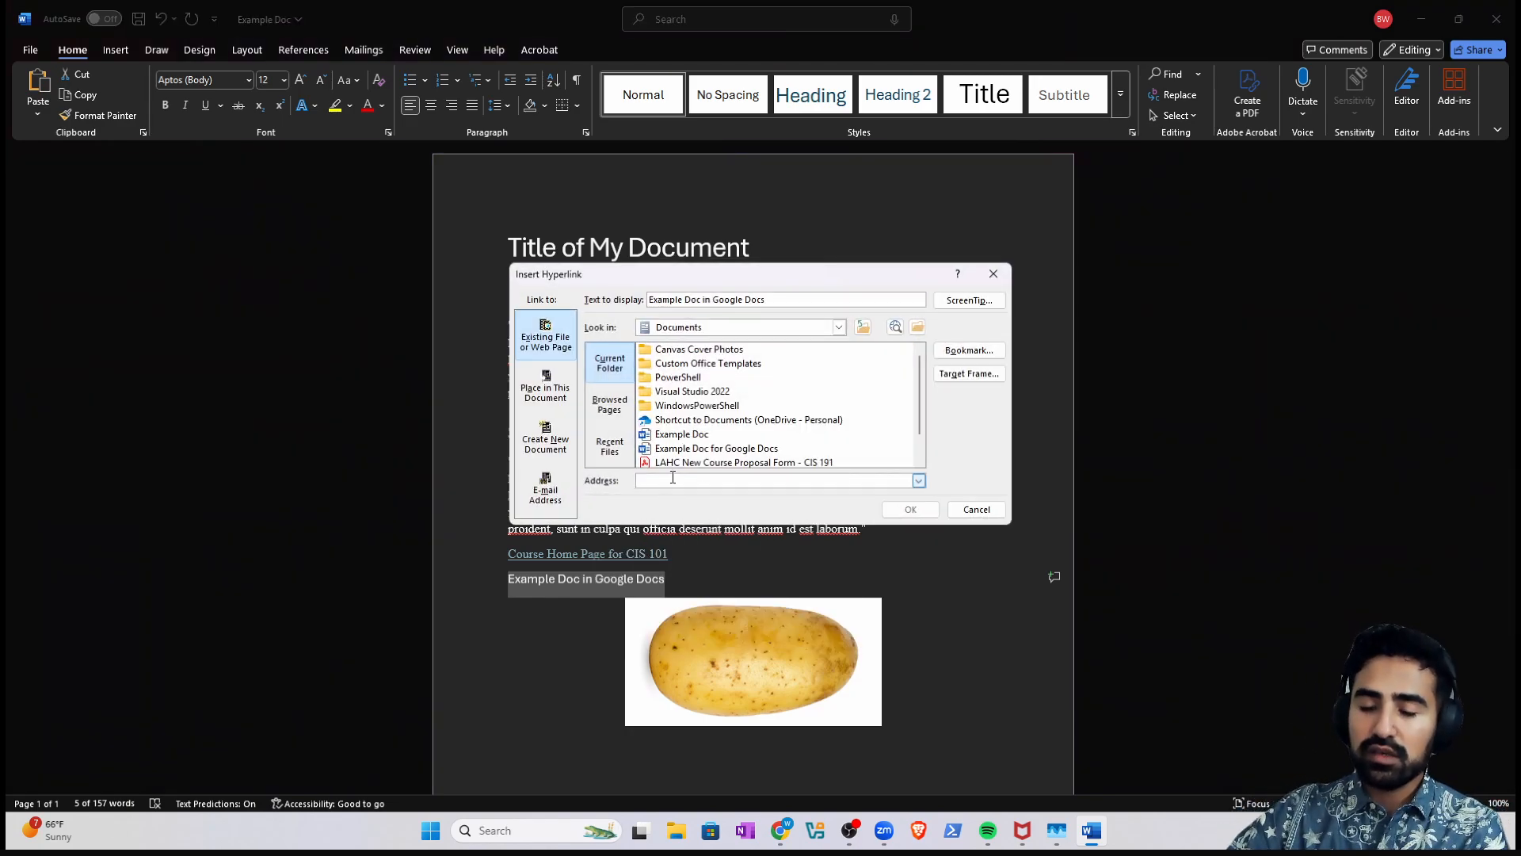
right_click(698, 479)
left_click(736, 530)
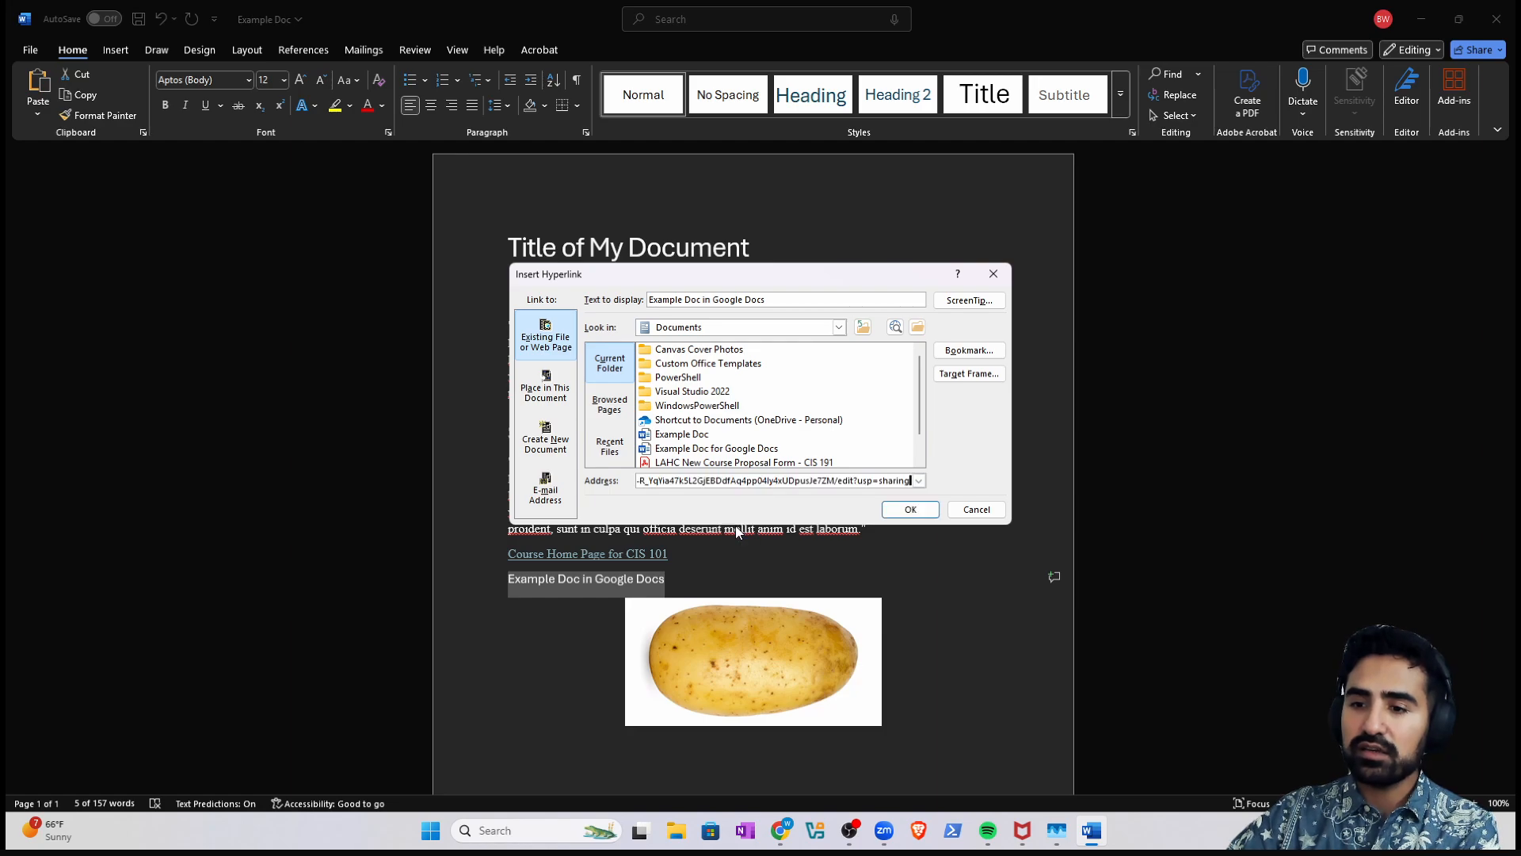
left_click(909, 511)
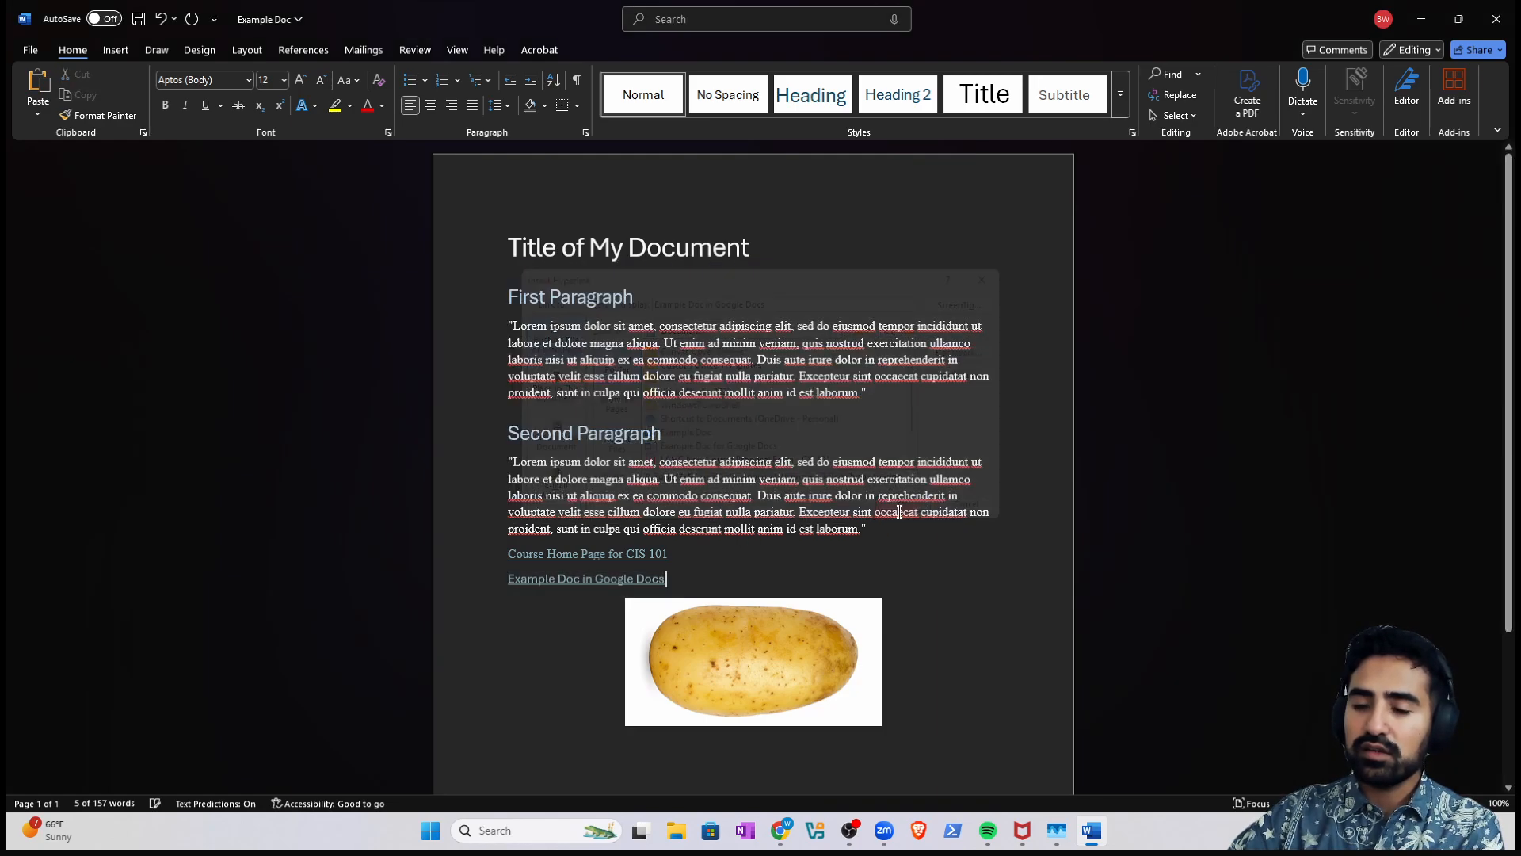
left_click(615, 582, "ctrl")
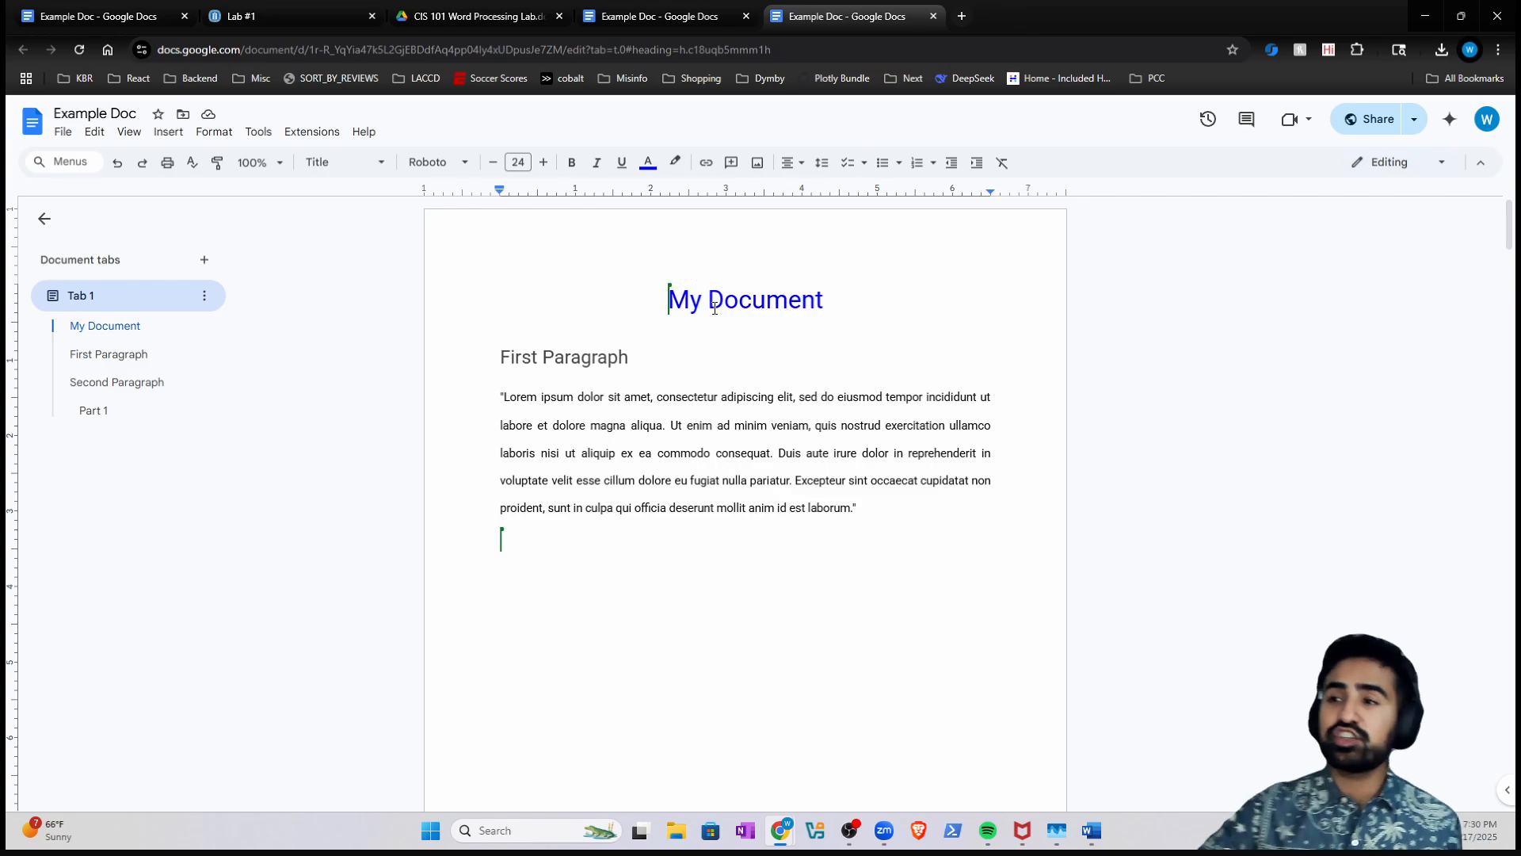
- Briefly restrict Example Doc's general access, then switch it back to 'Anyone with the link'
left_click(1364, 132)
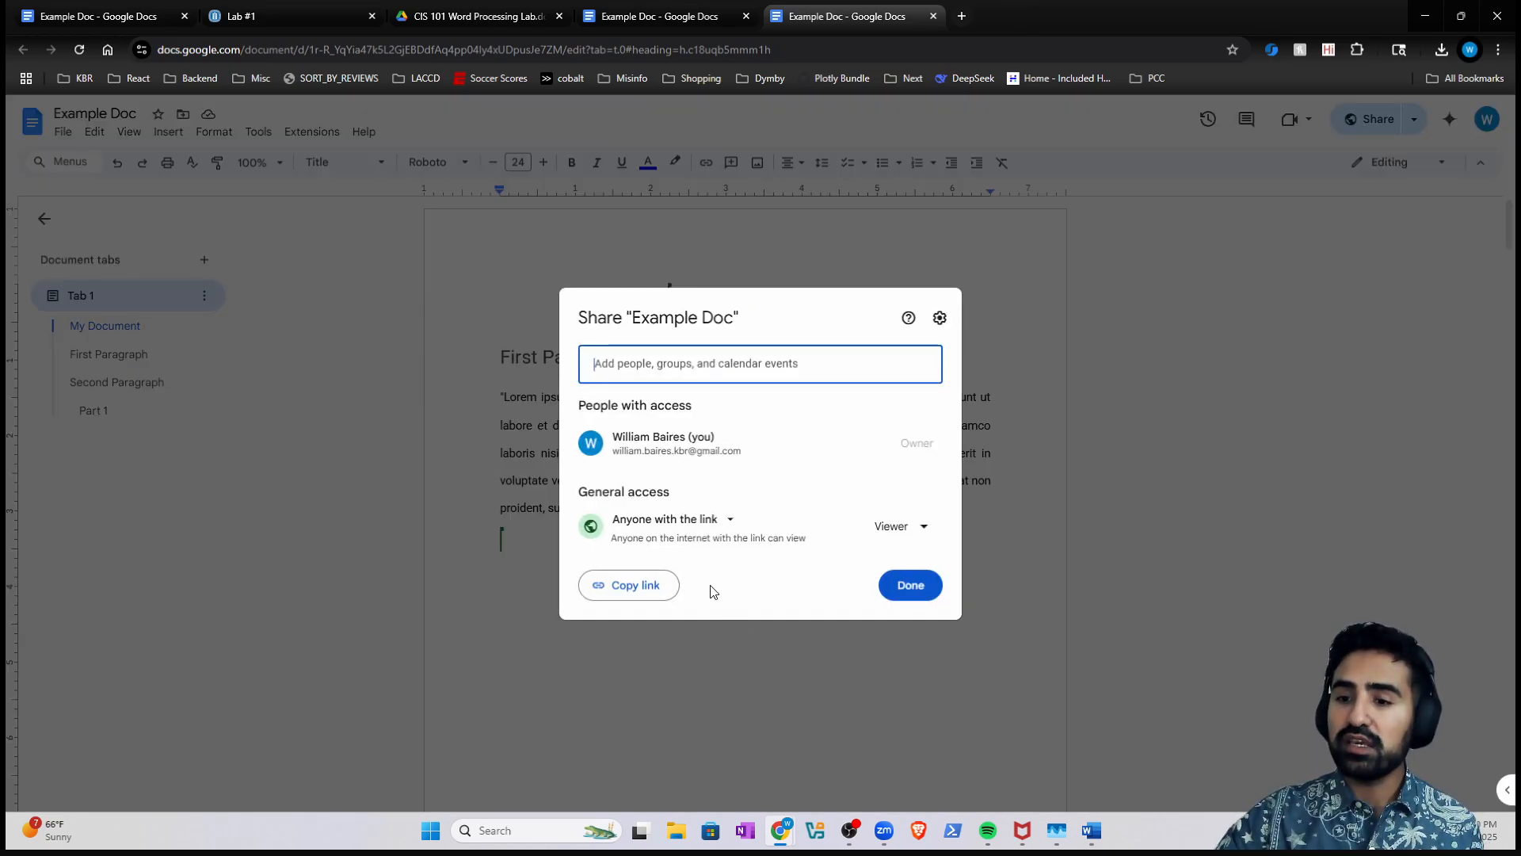
left_click(1118, 449)
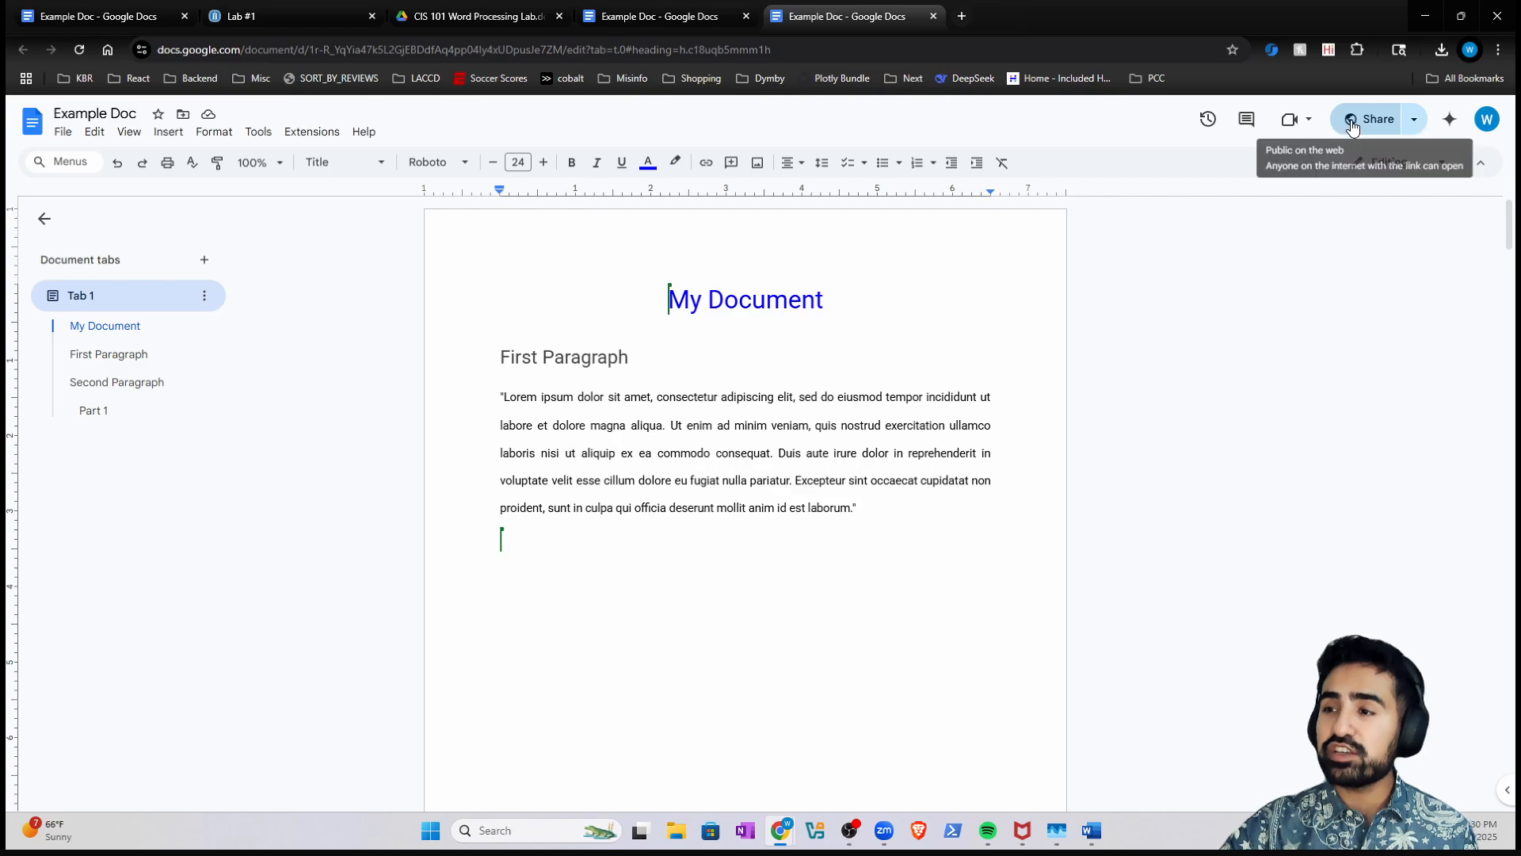
left_click(1352, 129)
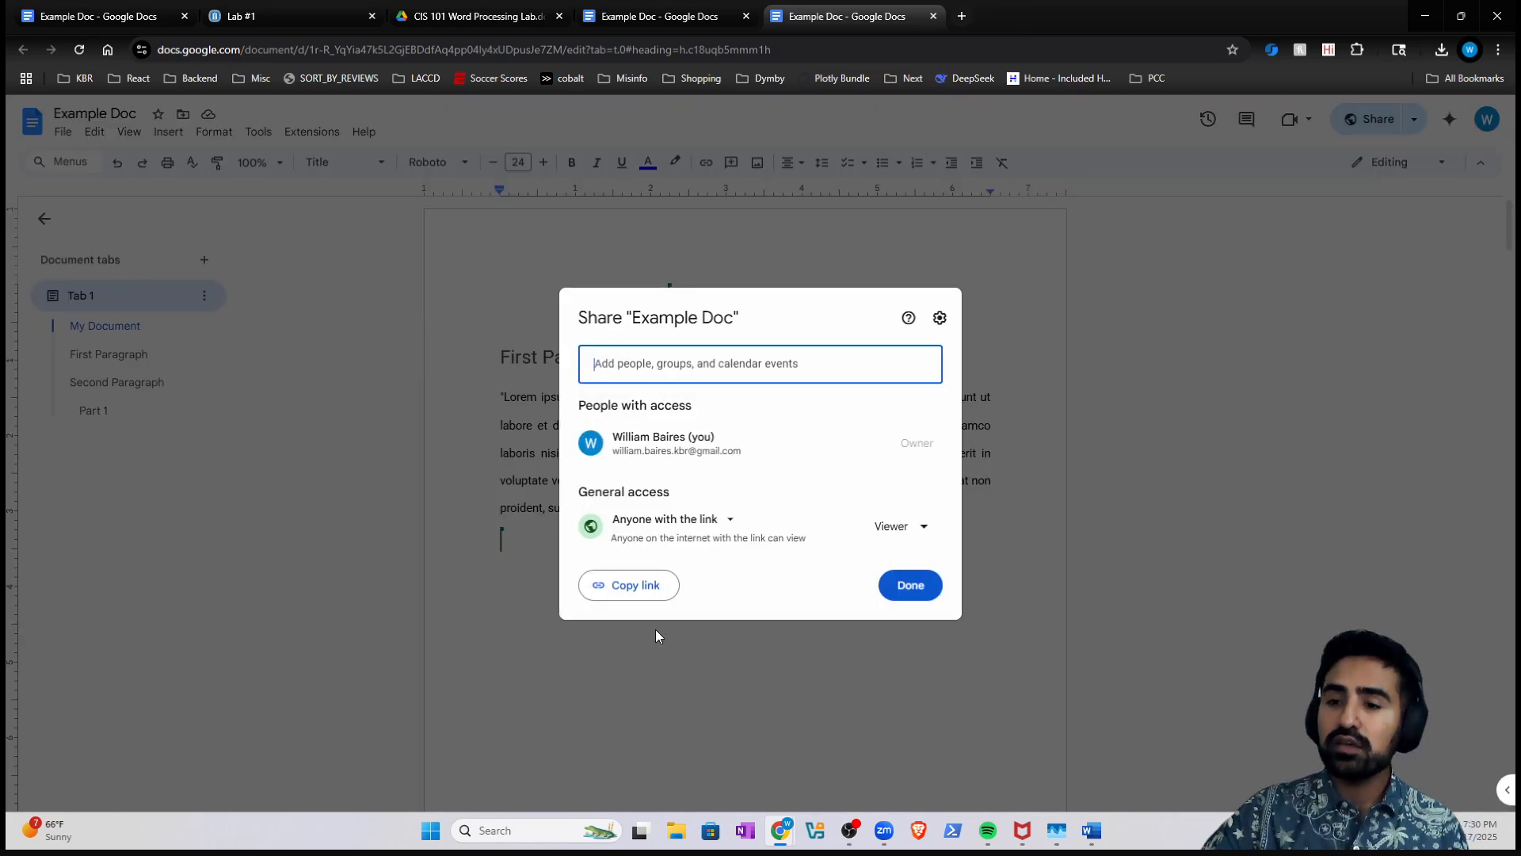
left_click(645, 523)
left_click(654, 559)
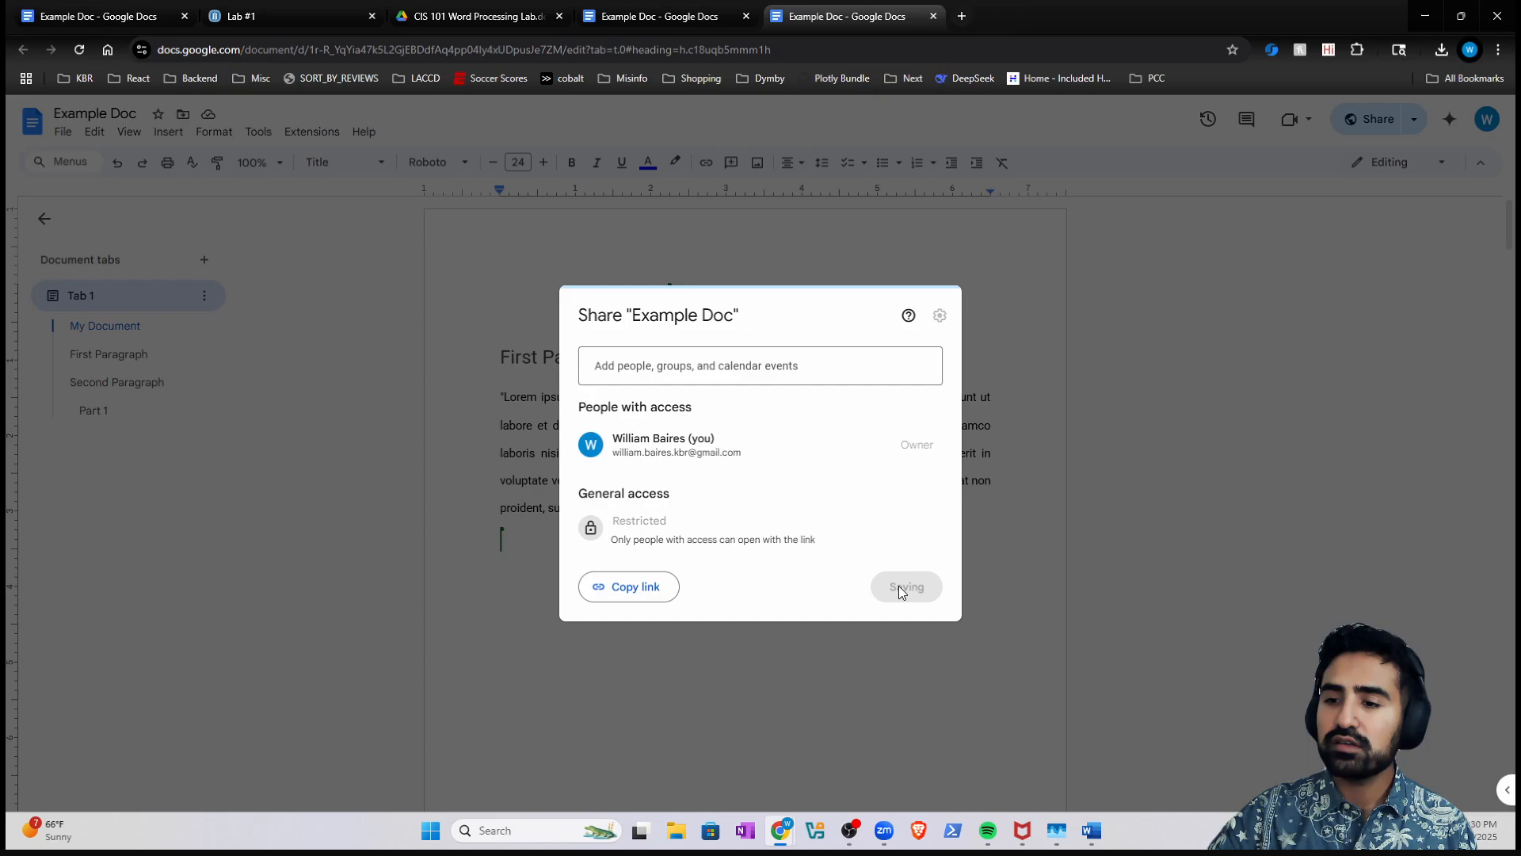
left_click(910, 585)
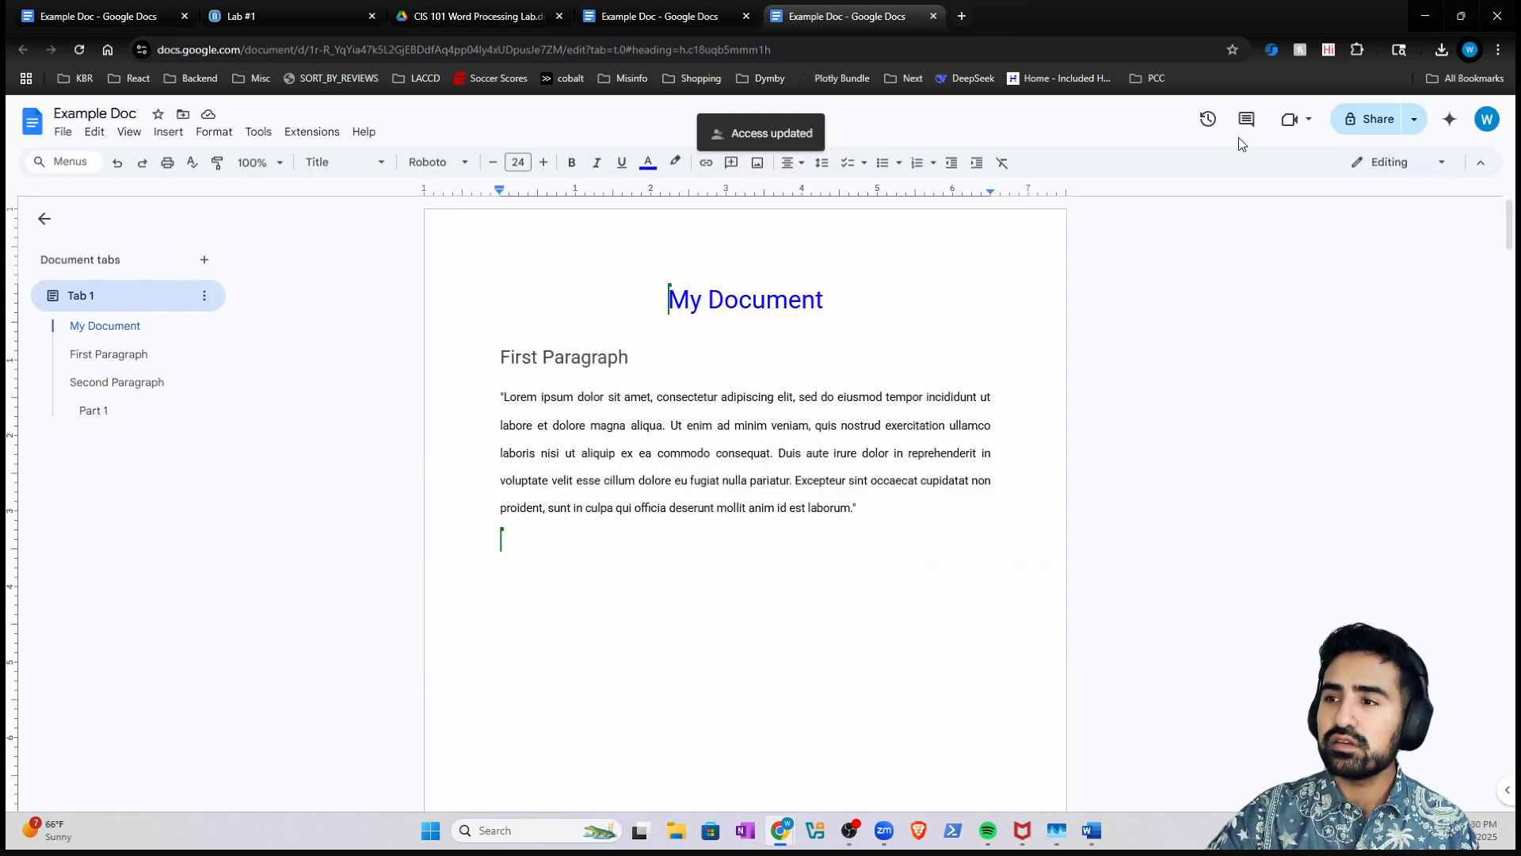
left_click(1366, 119)
left_click(679, 519)
left_click(659, 595)
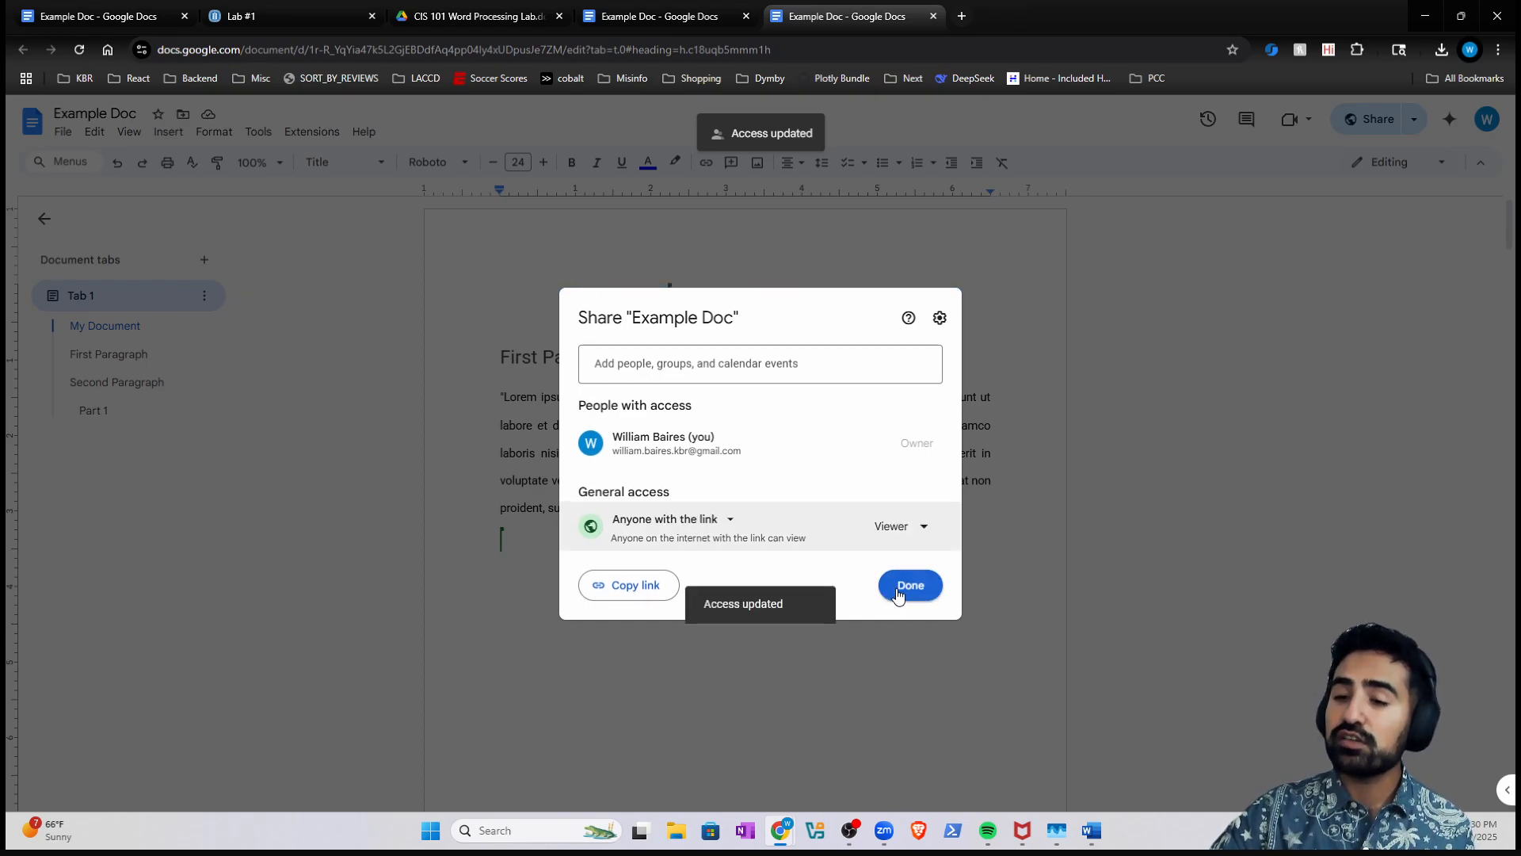
- Click Done to close the Share dialog and show Example Doc again
left_click(895, 592)
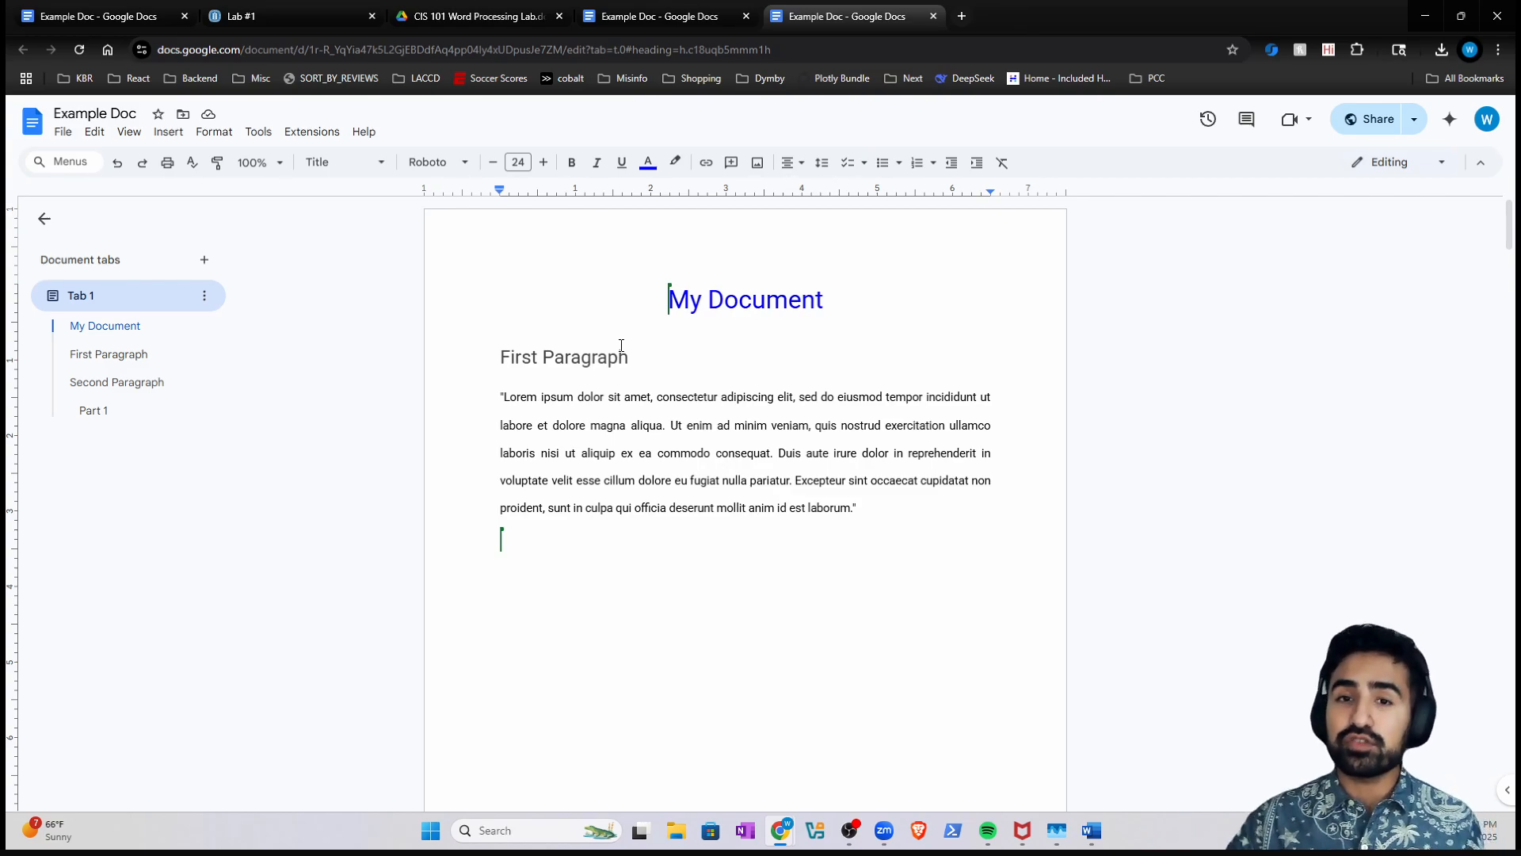
left_click(57, 135)
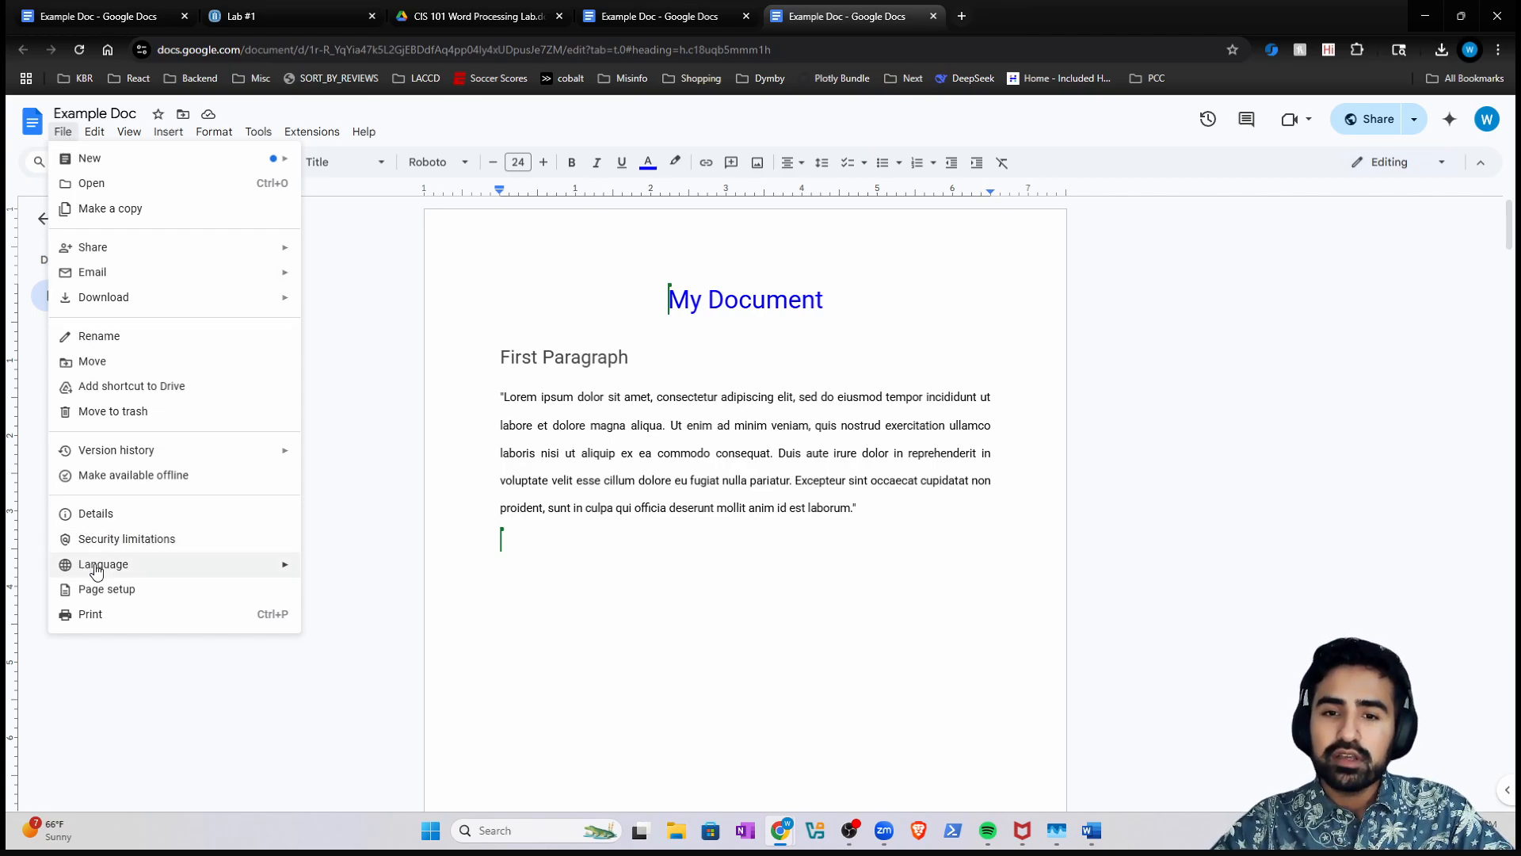
mouse_move(153, 456)
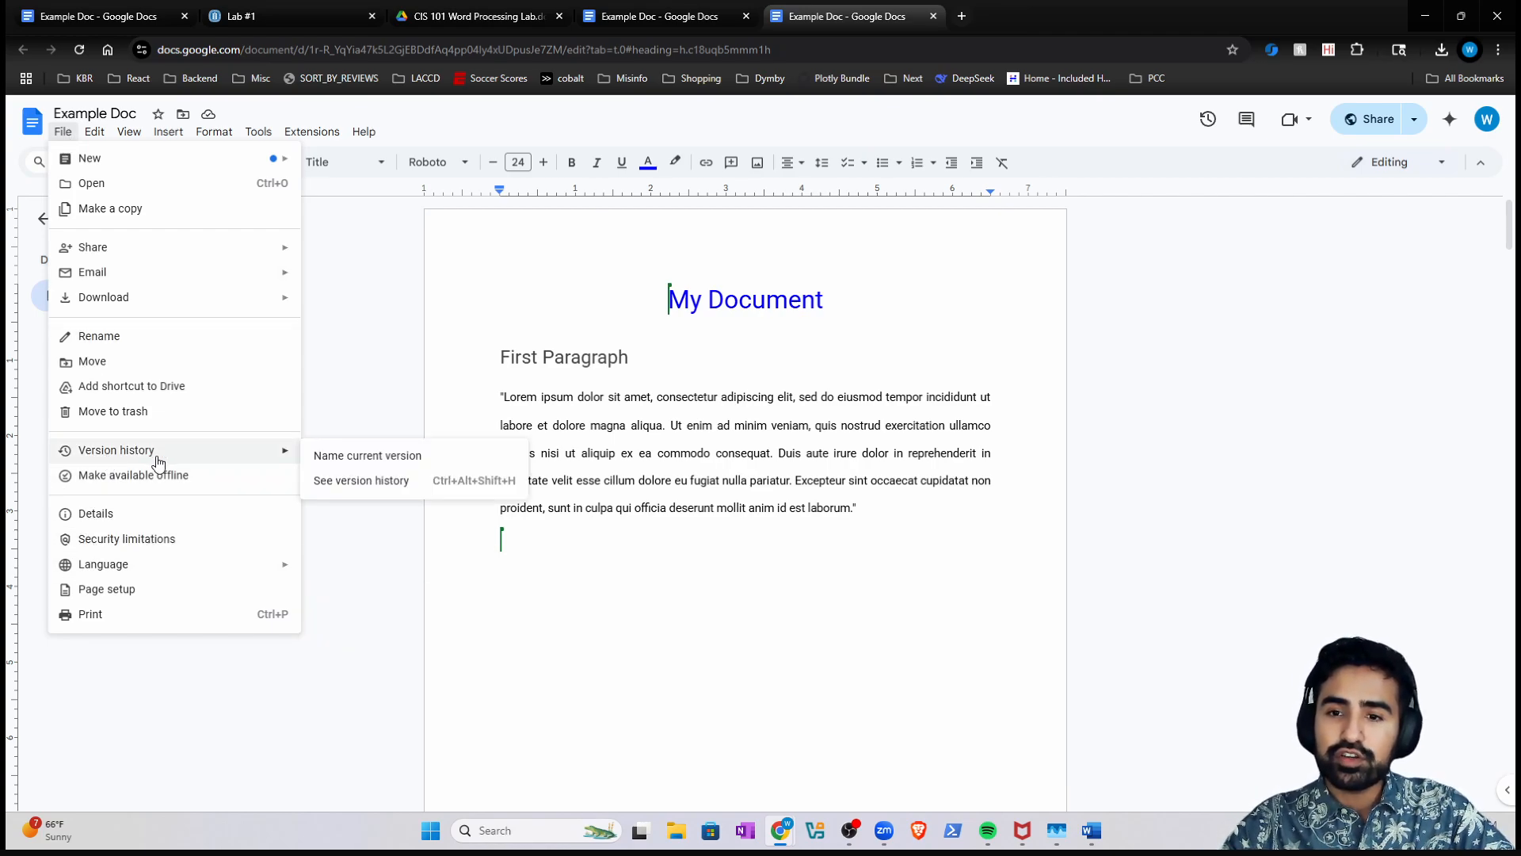
left_click(366, 482)
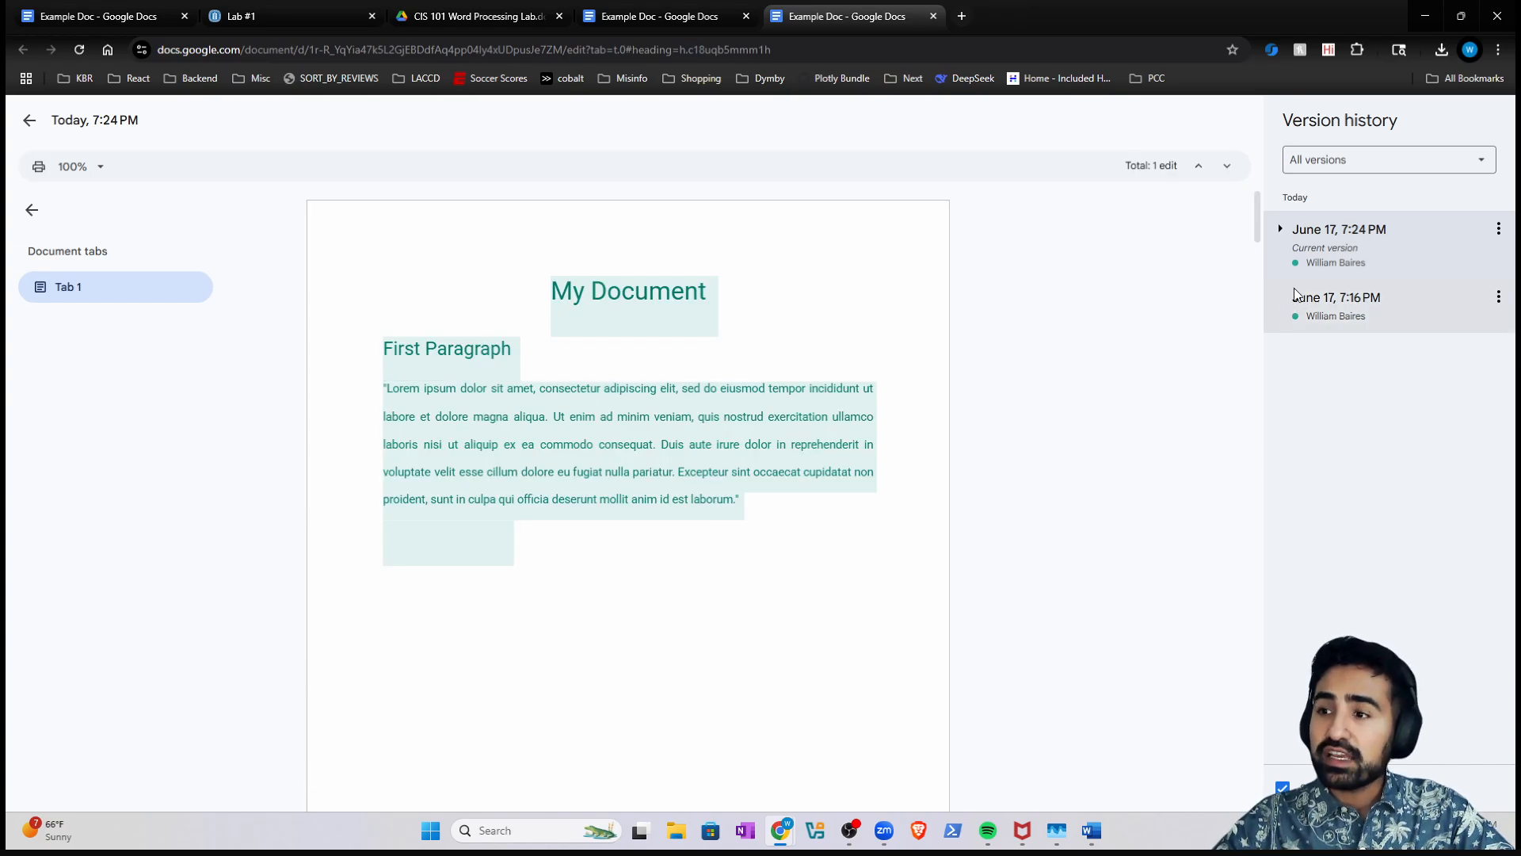
left_click(1279, 229)
left_click(1327, 317)
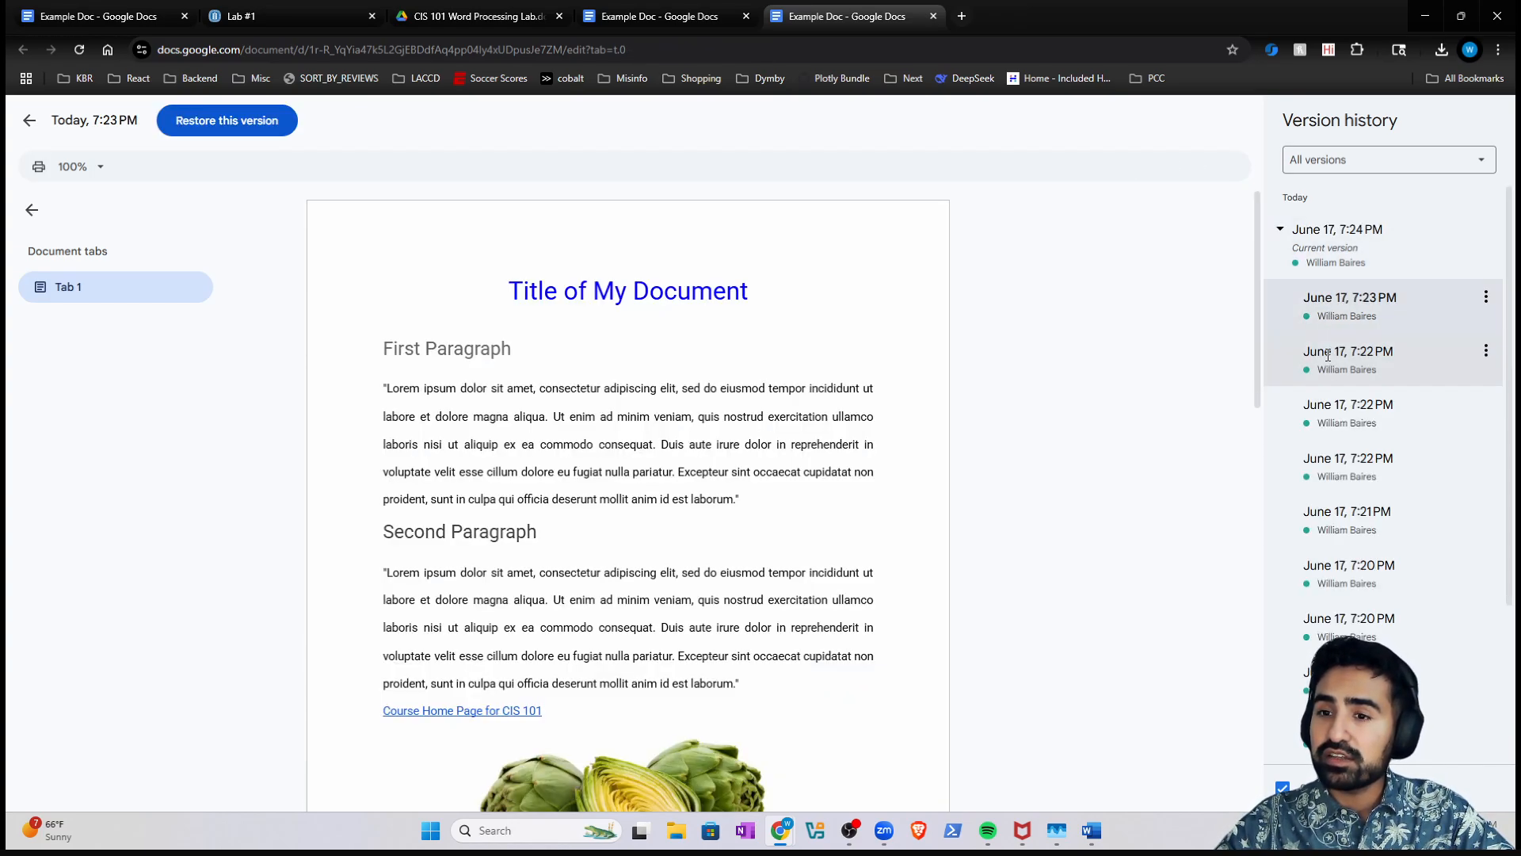
left_click(1337, 408)
scroll(1343, 463, "down", 2)
left_click(1350, 458)
scroll(1331, 466, "down", 1)
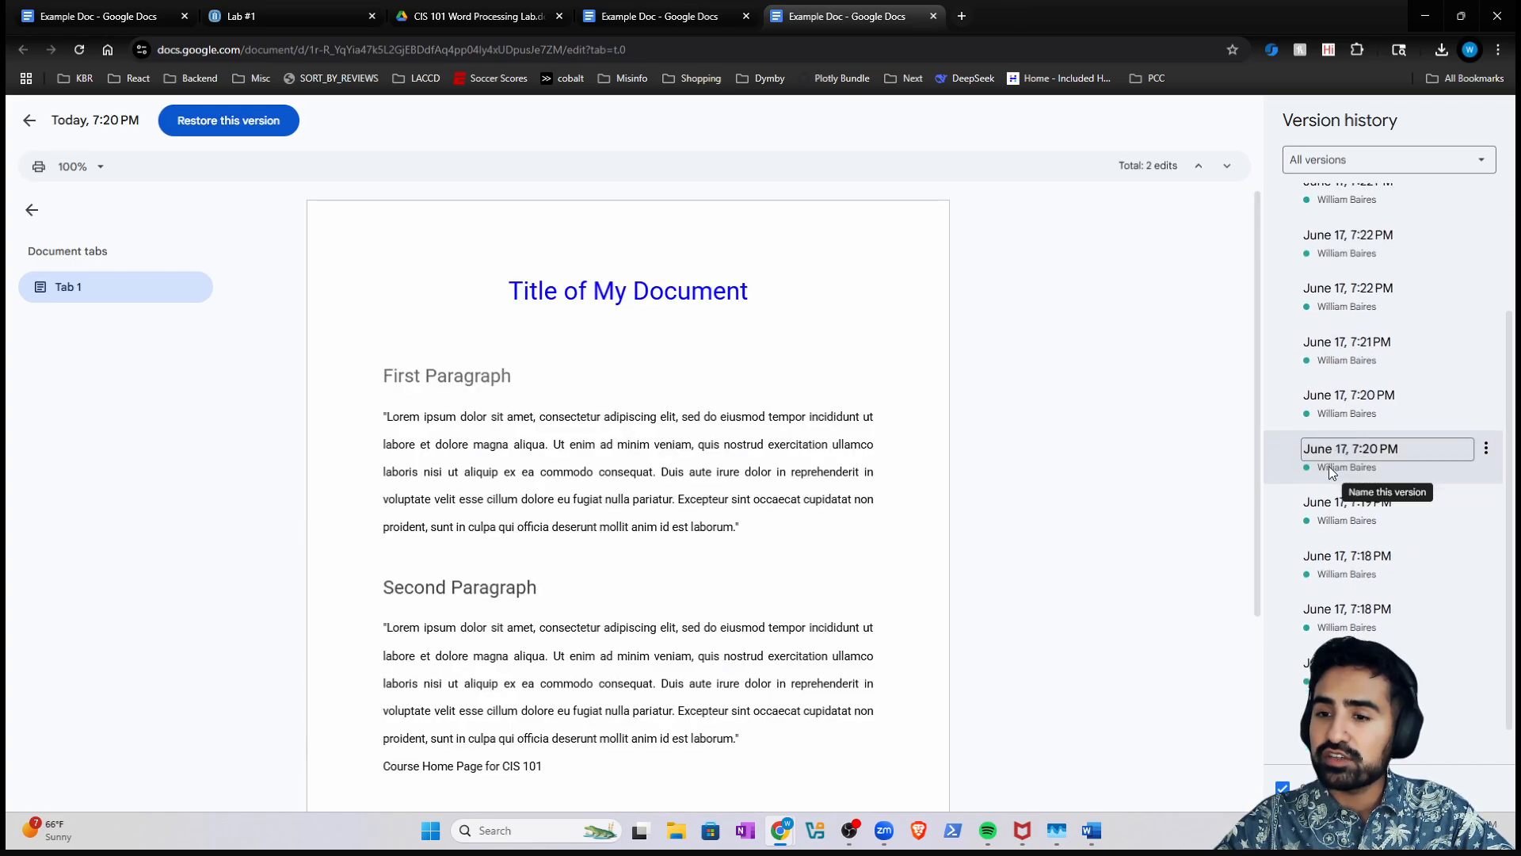
scroll(805, 468, "down", 4)
left_click(1339, 258)
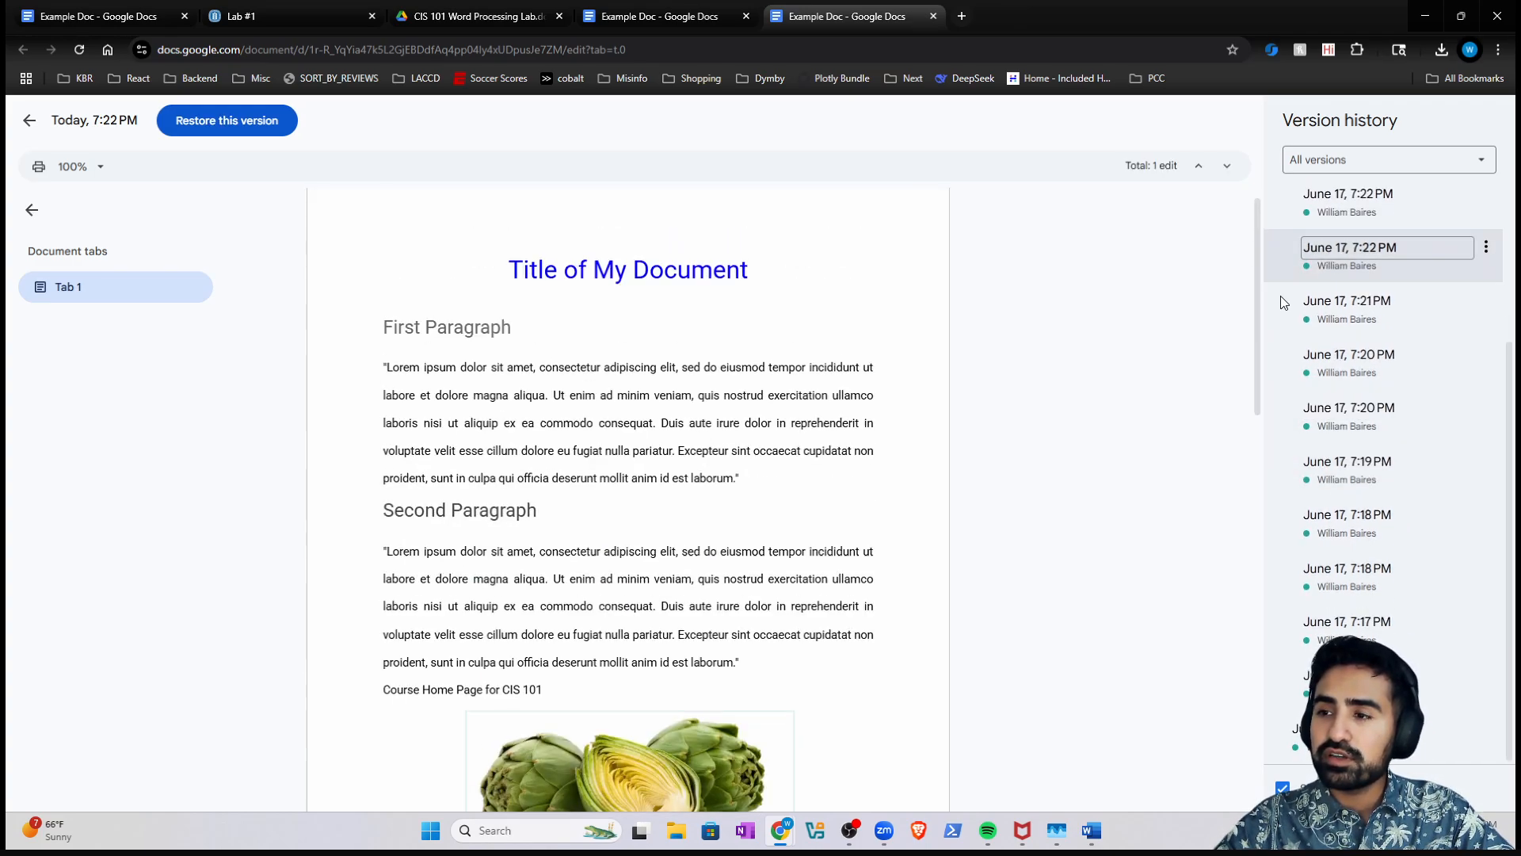
scroll(870, 400, "down", 6)
scroll(951, 389, "up", 5)
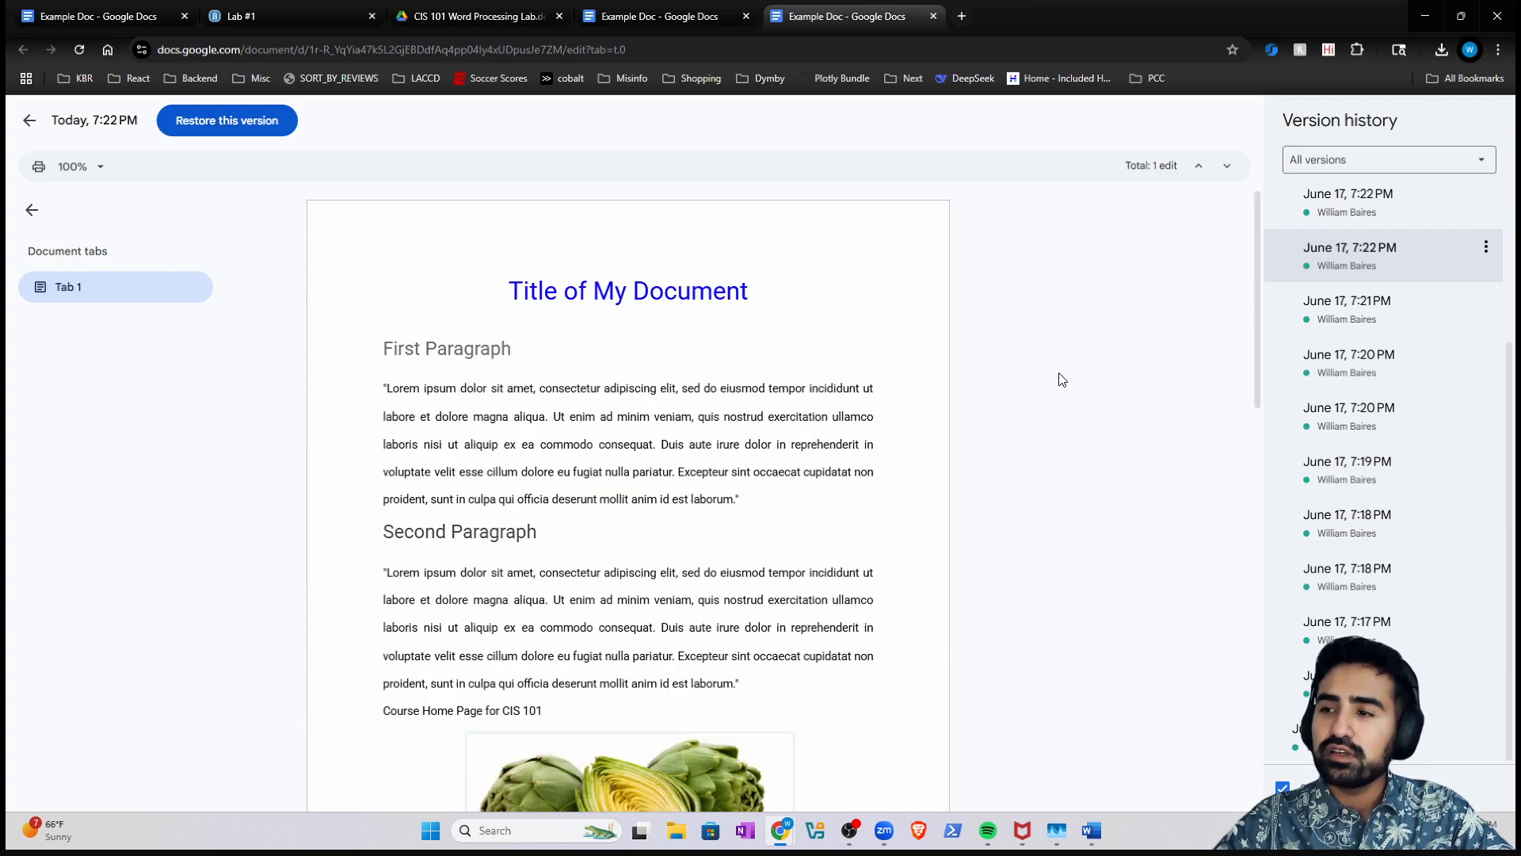
left_click(1300, 730)
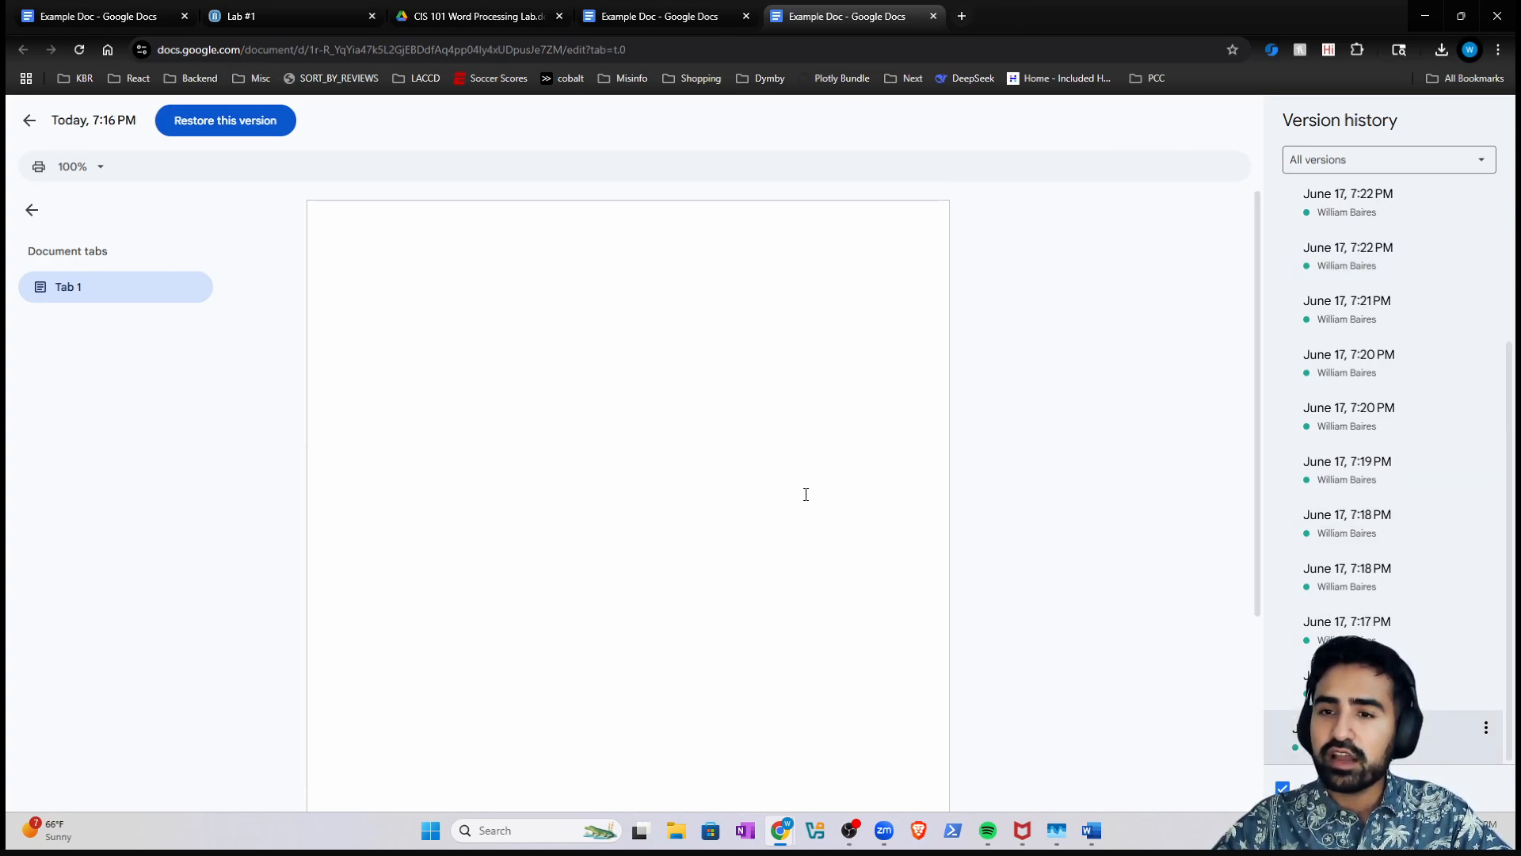
scroll(1331, 333, "up", 3)
left_click(1333, 232)
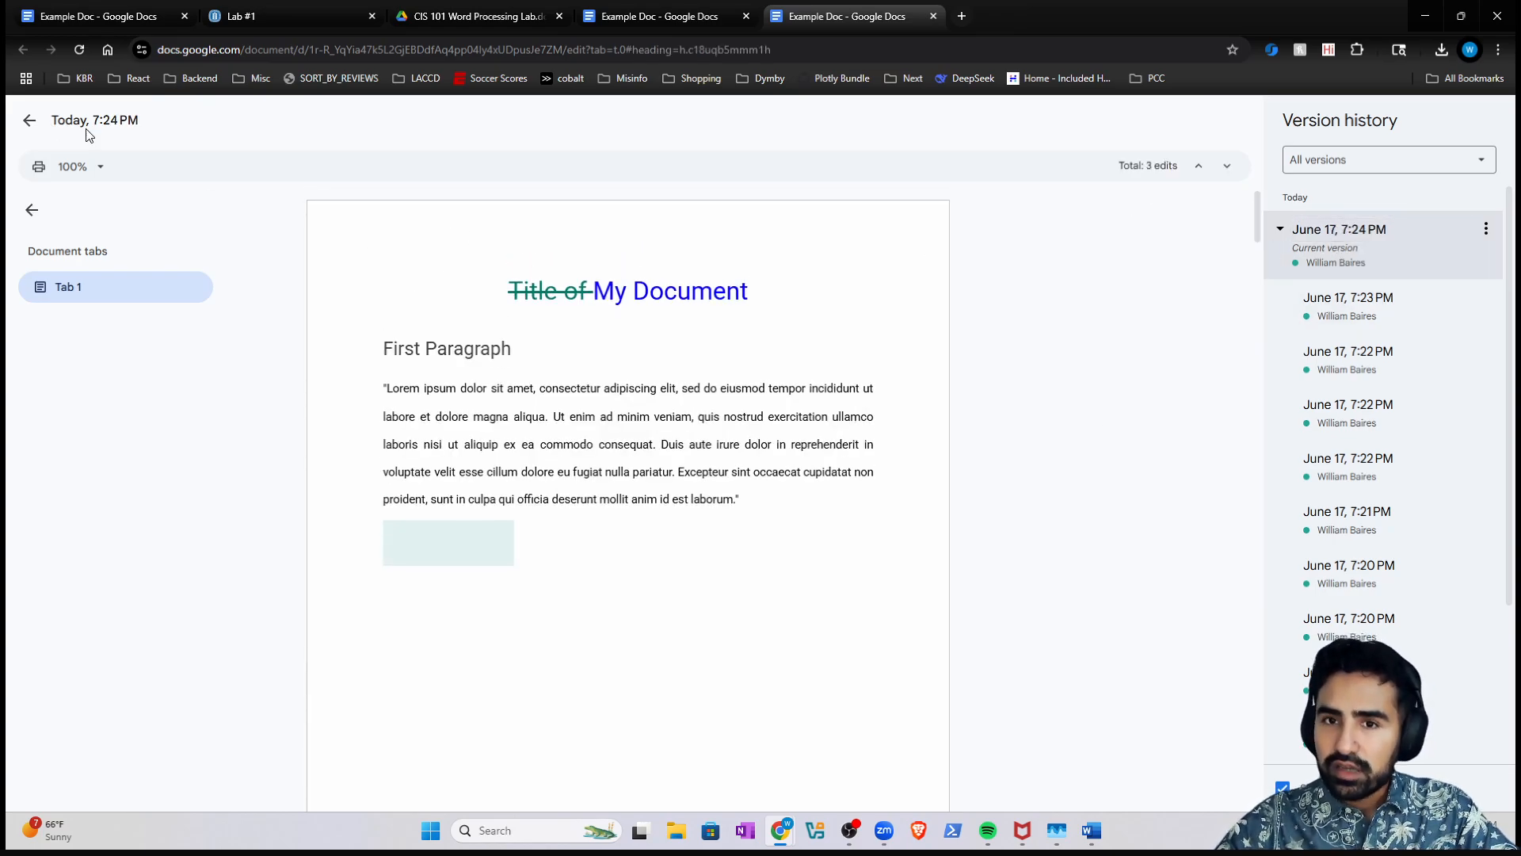
left_click(30, 121)
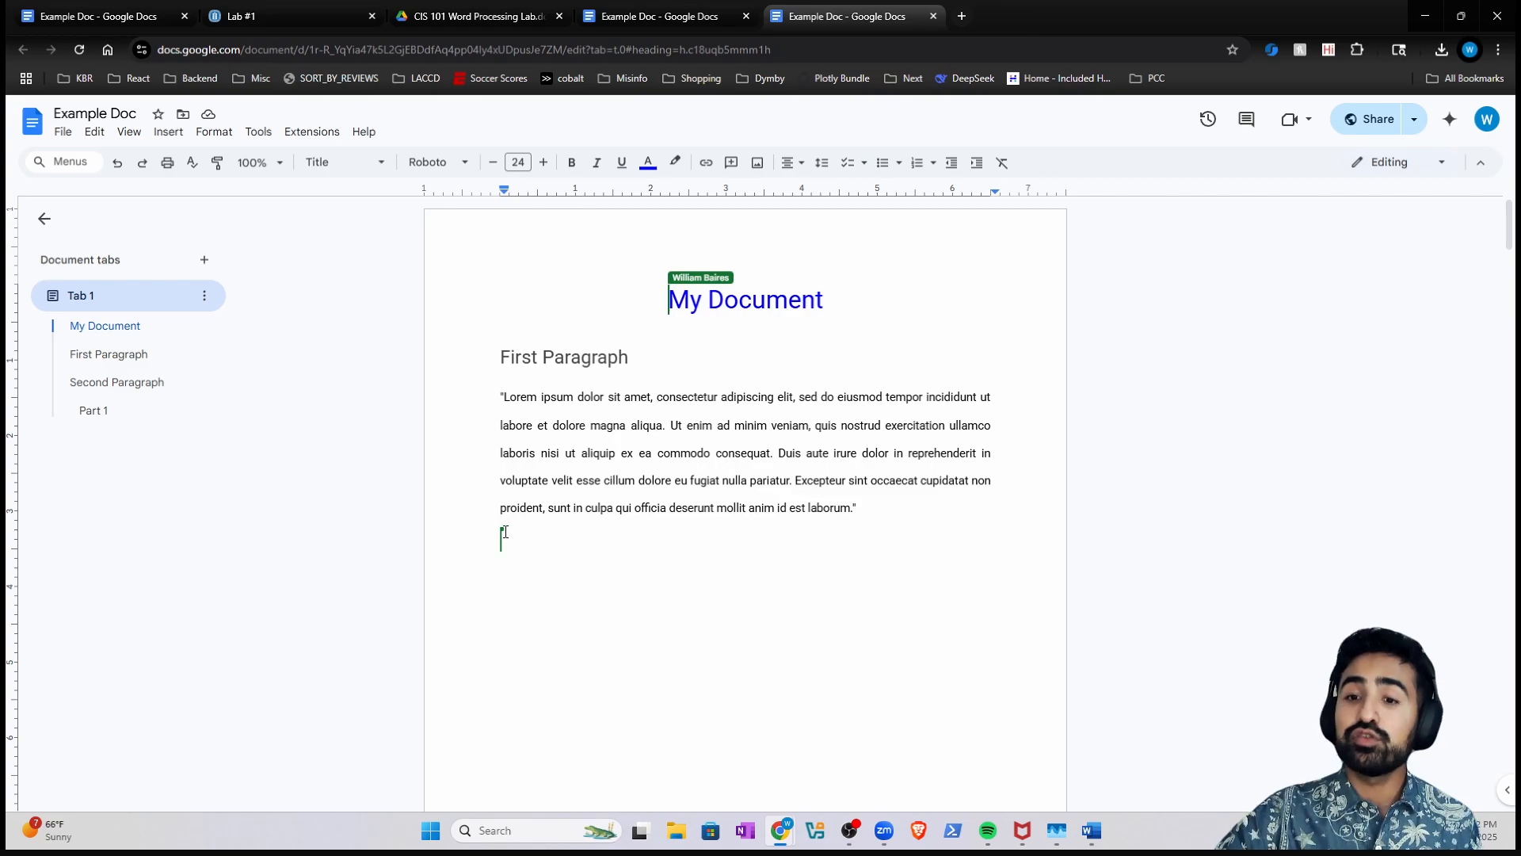
- Switch to the other open Example Doc tab in Chrome
left_click(679, 15)
left_click(805, 16)
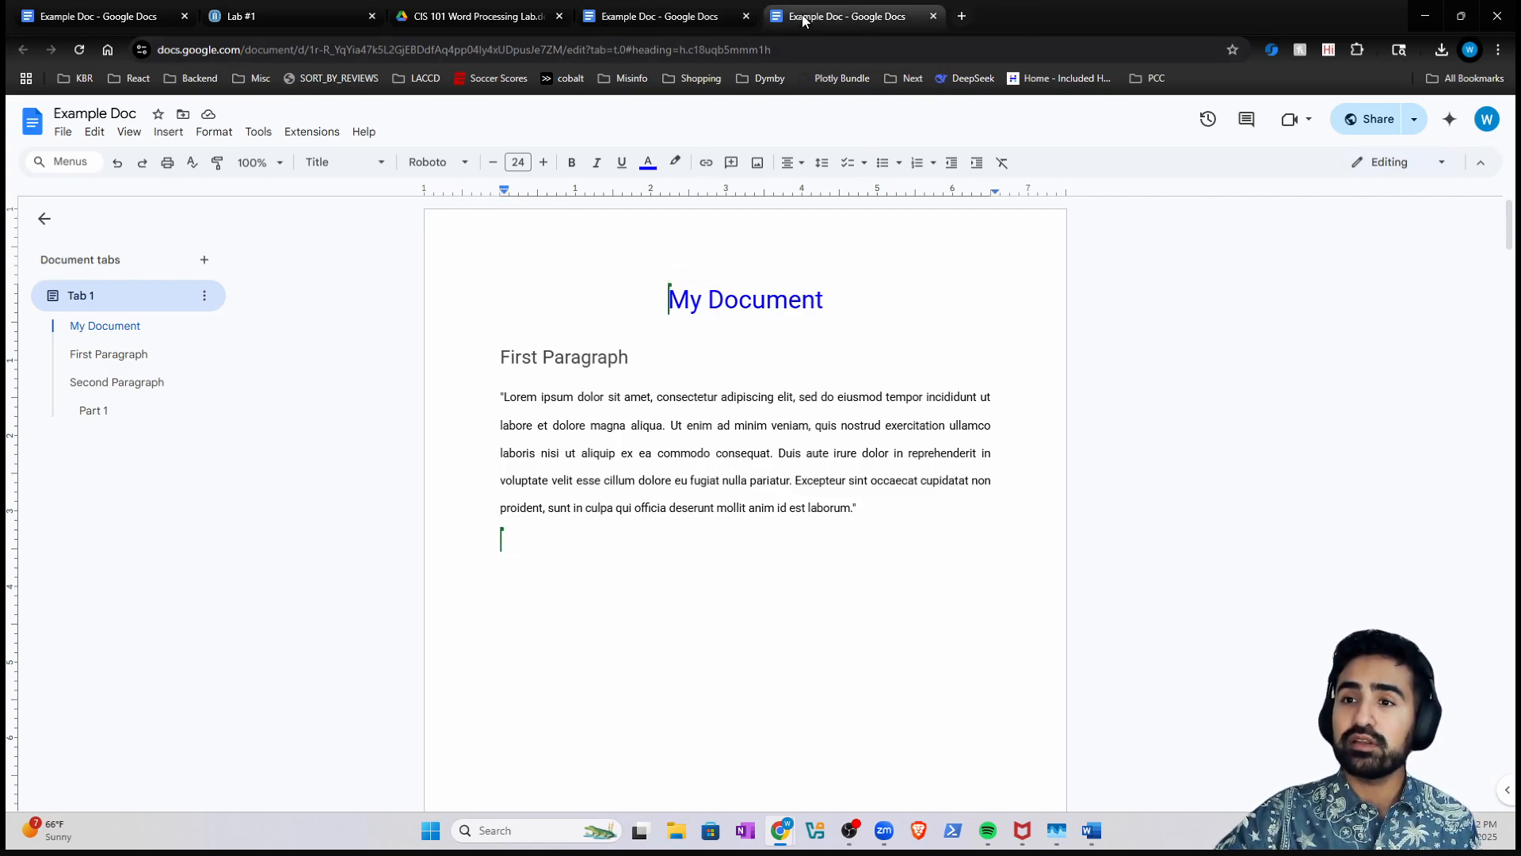
left_click(612, 16)
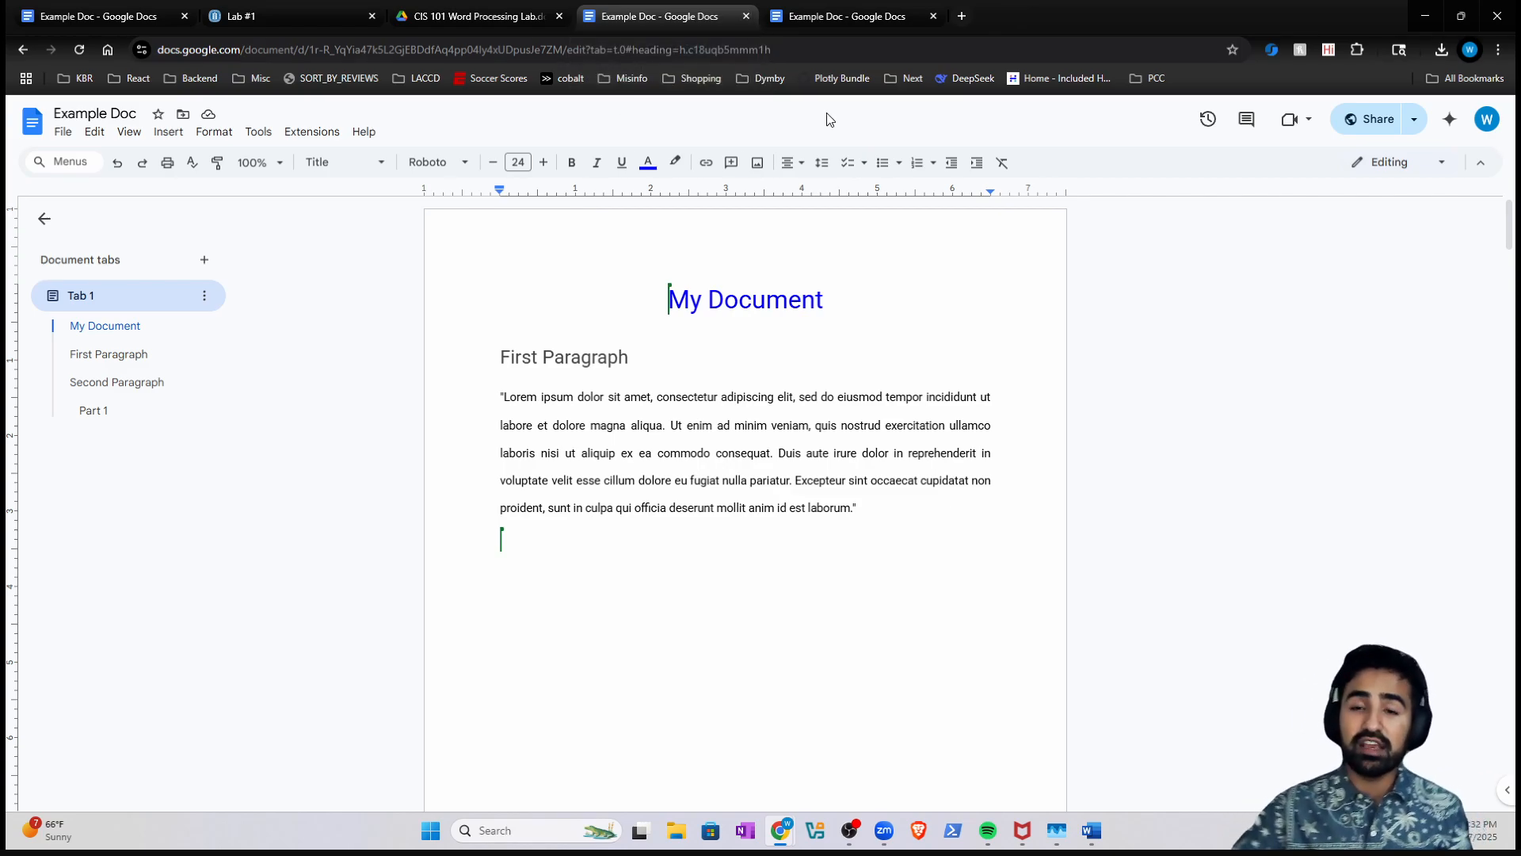
- Bring up Example Doc's sharing settings, then dismiss them
left_click(63, 133)
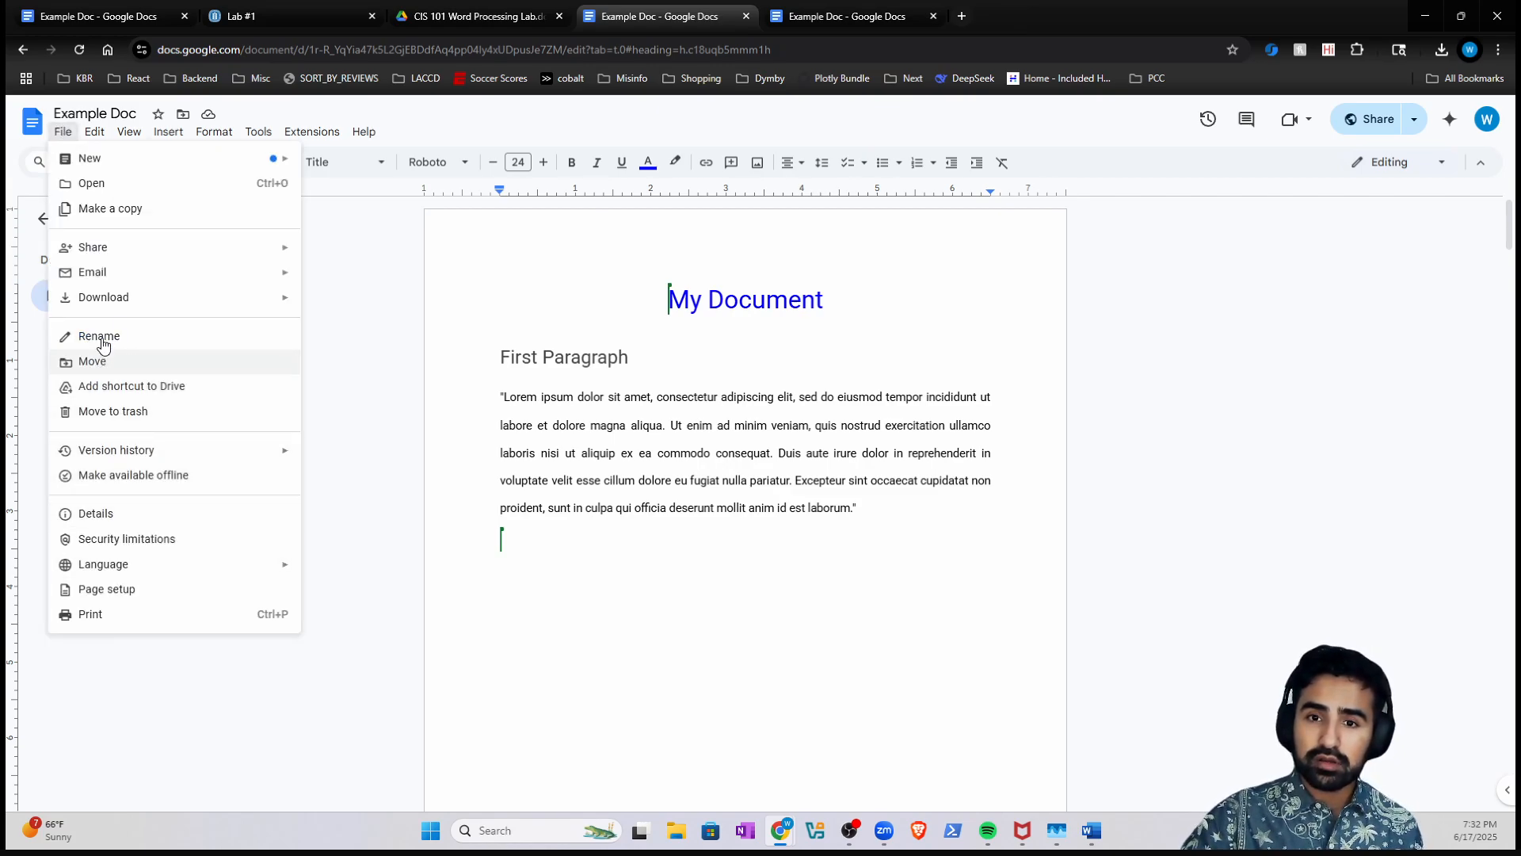
left_click(1354, 119)
left_click(1010, 323)
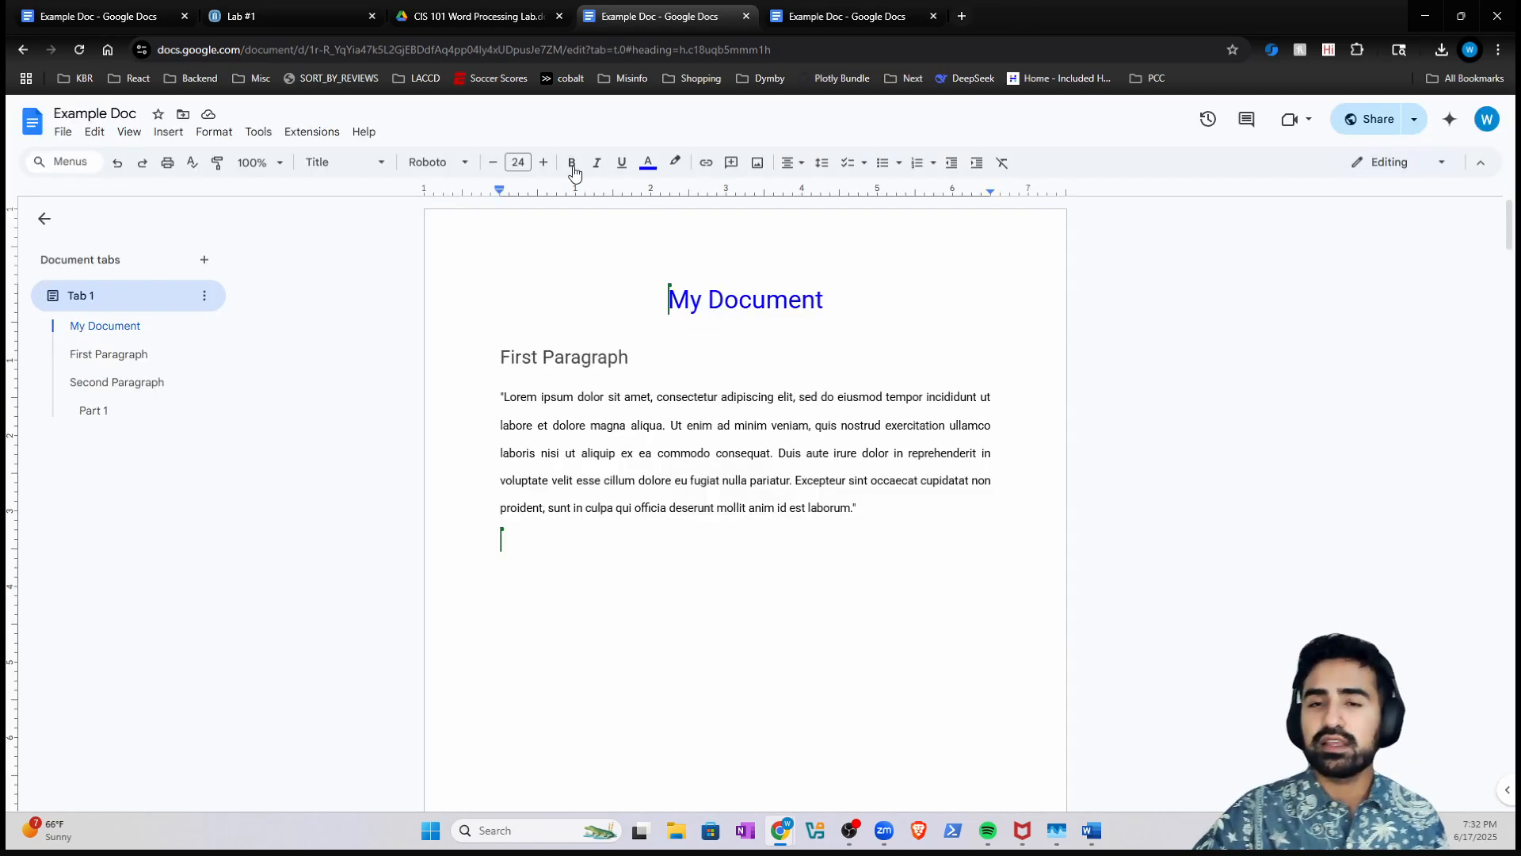